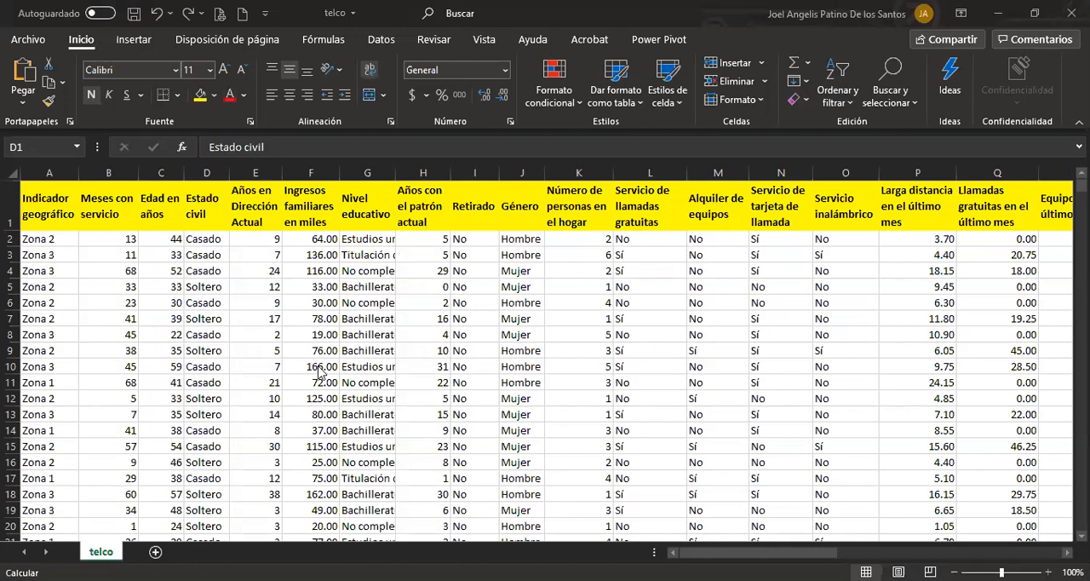
{"action": "left_click", "coordinate": [125, 265]}
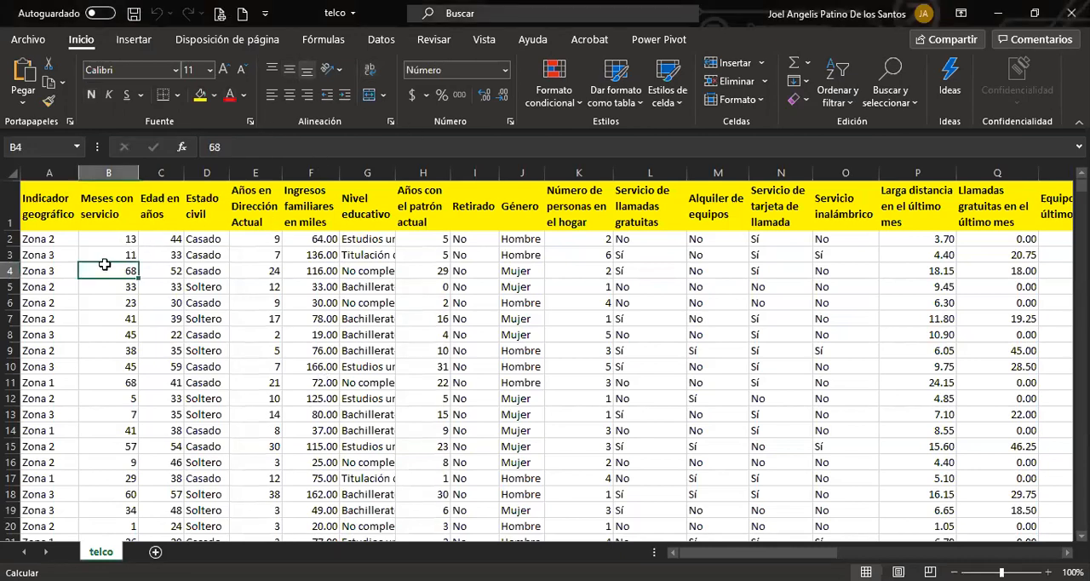
{"action": "key", "text": "ctrl+Down"}
{"action": "key", "text": "ctrl+Up"}
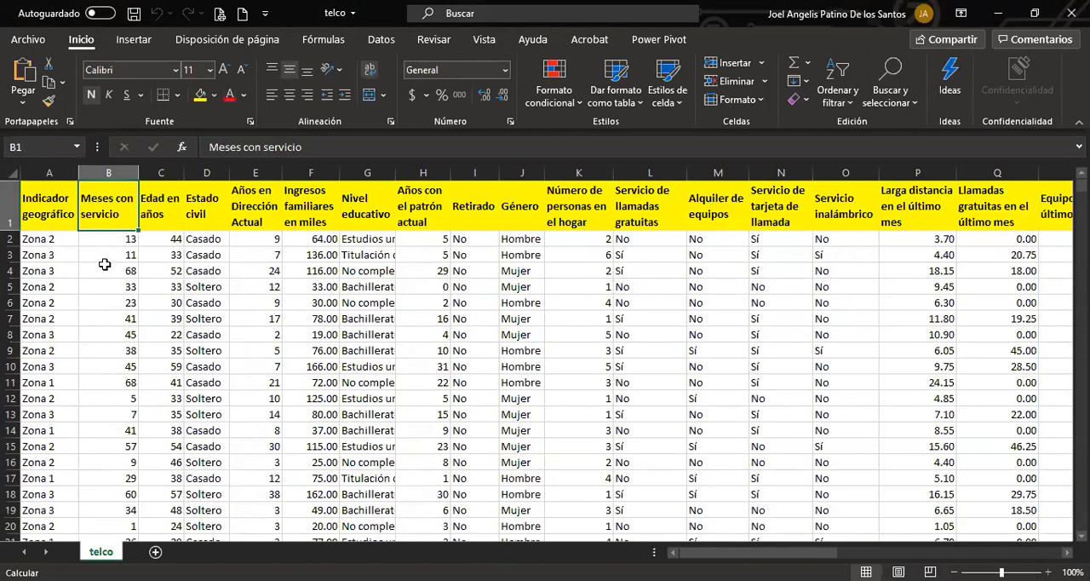
Copy rows 1 to 16 of the telco sheet into a new worksheet, starting at cell A1.
{"action": "left_click", "coordinate": [9, 209]}
{"action": "left_click", "coordinate": [7, 241], "text": "shift"}
{"action": "left_click_drag", "start_coordinate": [7, 241], "coordinate": [7, 470]}
{"action": "key", "text": "ctrl+c"}
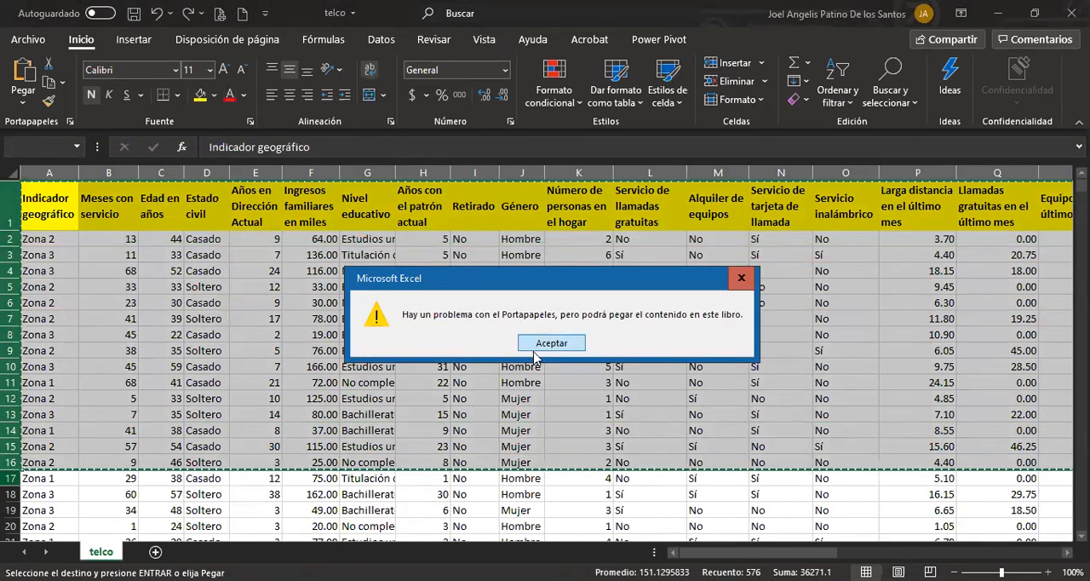
{"action": "key", "text": "Return"}
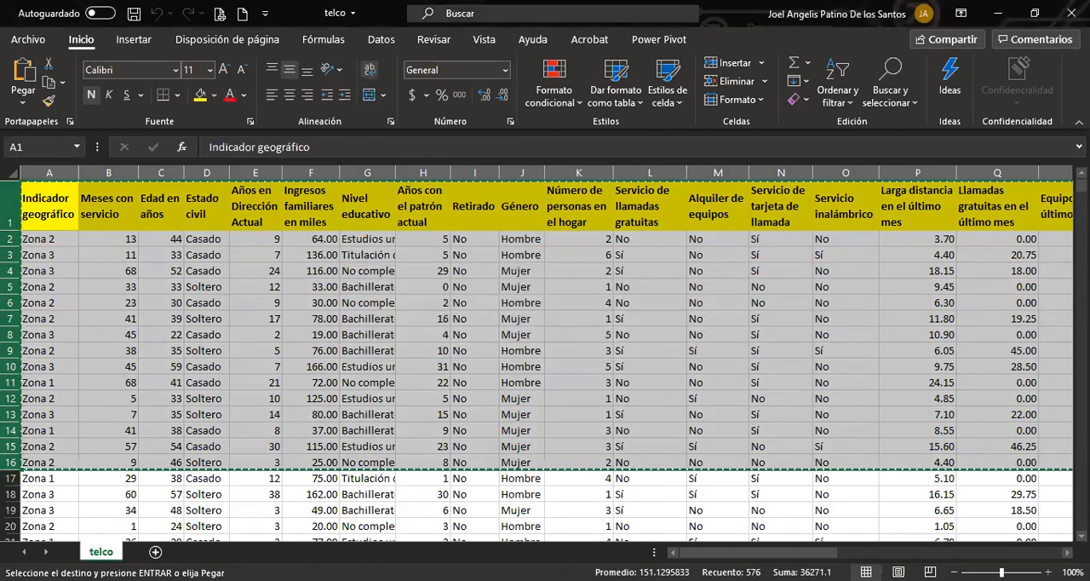
{"action": "left_click", "coordinate": [155, 552]}
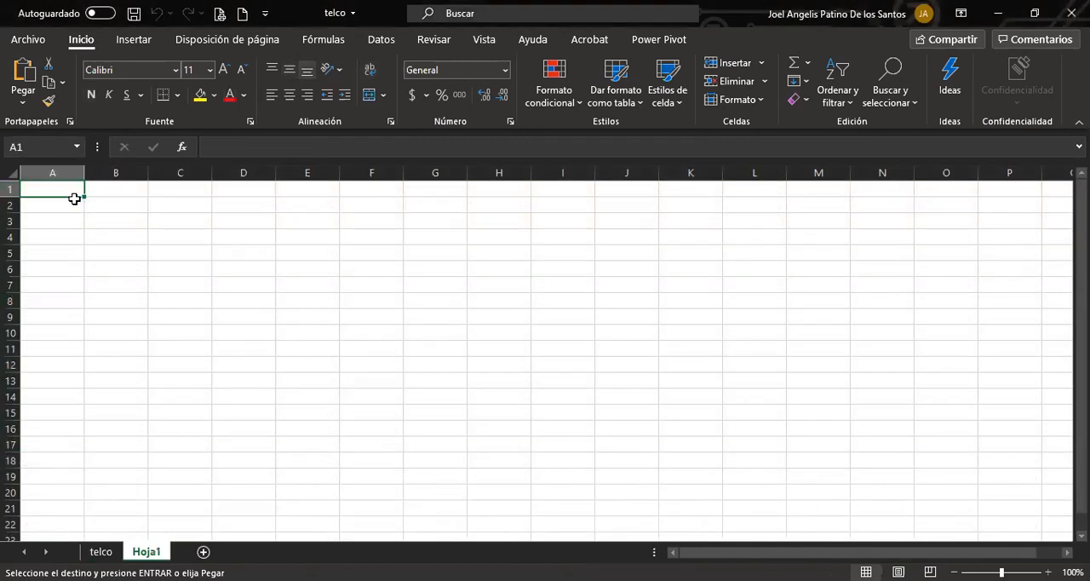
{"action": "key", "text": "ctrl+v"}
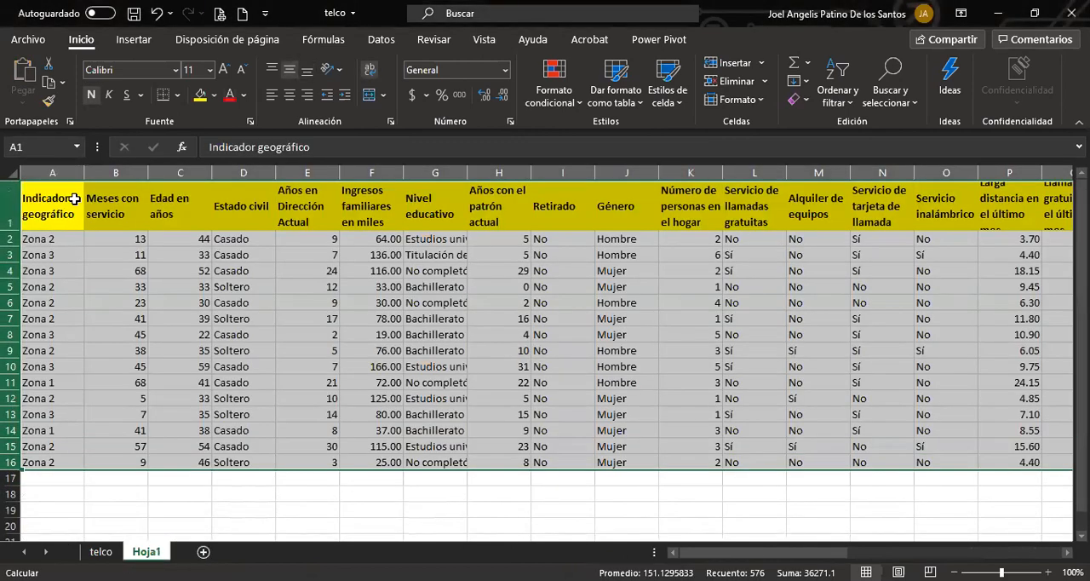
{"action": "left_click", "coordinate": [216, 365]}
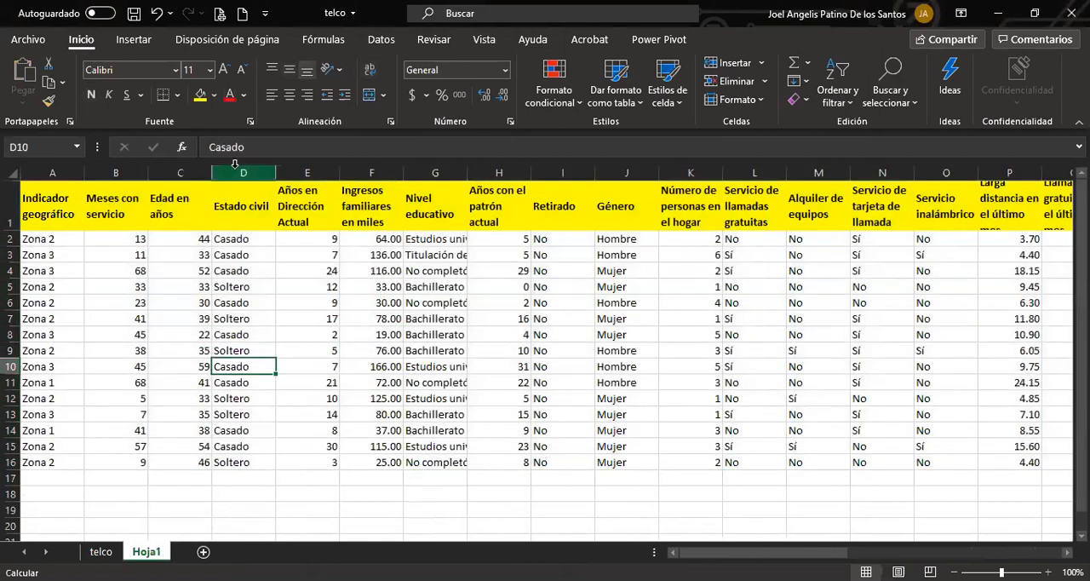
Delete all data columns from Estado civil (column D) onward, keeping only the first three columns.
{"action": "left_click", "coordinate": [235, 172]}
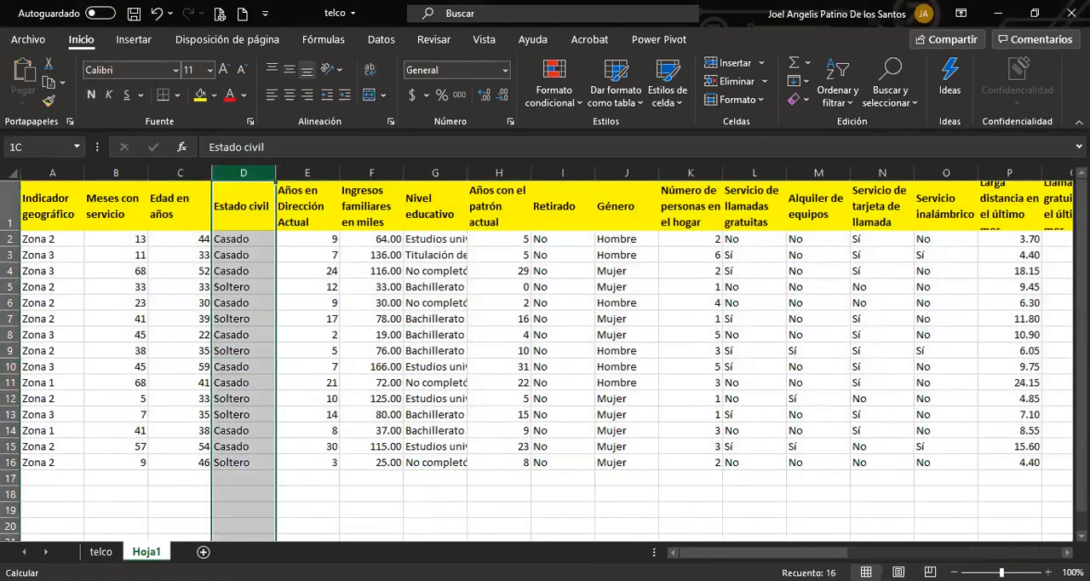
{"action": "left_click_drag", "start_coordinate": [235, 172], "coordinate": [927, 161]}
{"action": "right_click", "coordinate": [991, 324]}
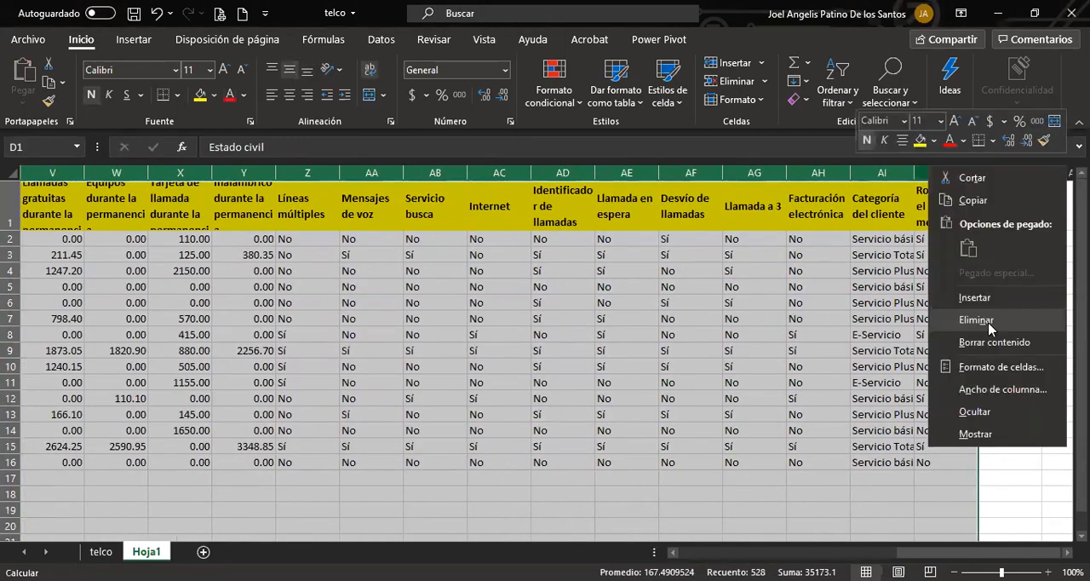
{"action": "left_click", "coordinate": [991, 324]}
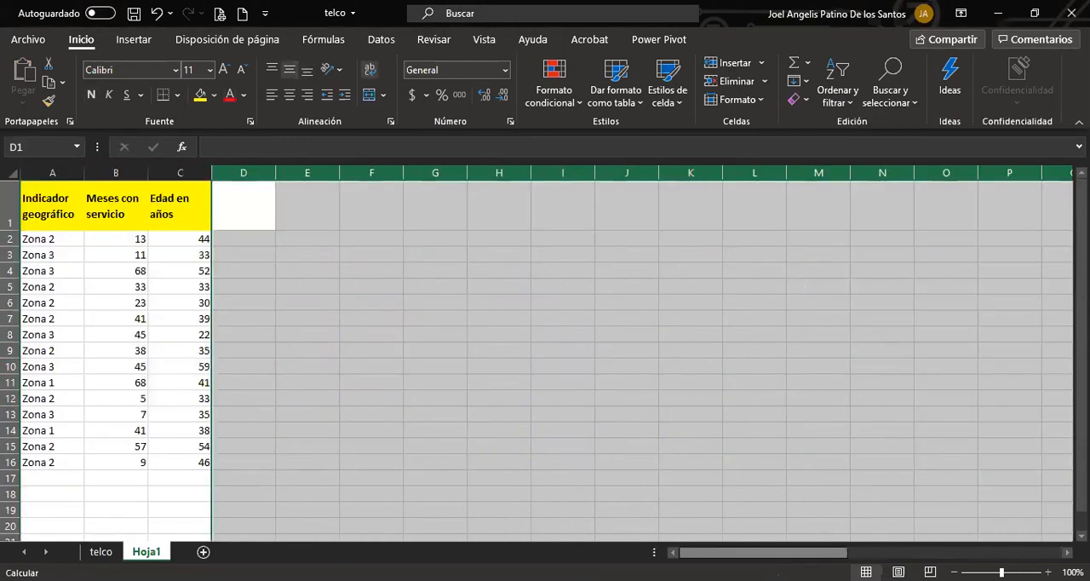
{"action": "left_click", "coordinate": [294, 441]}
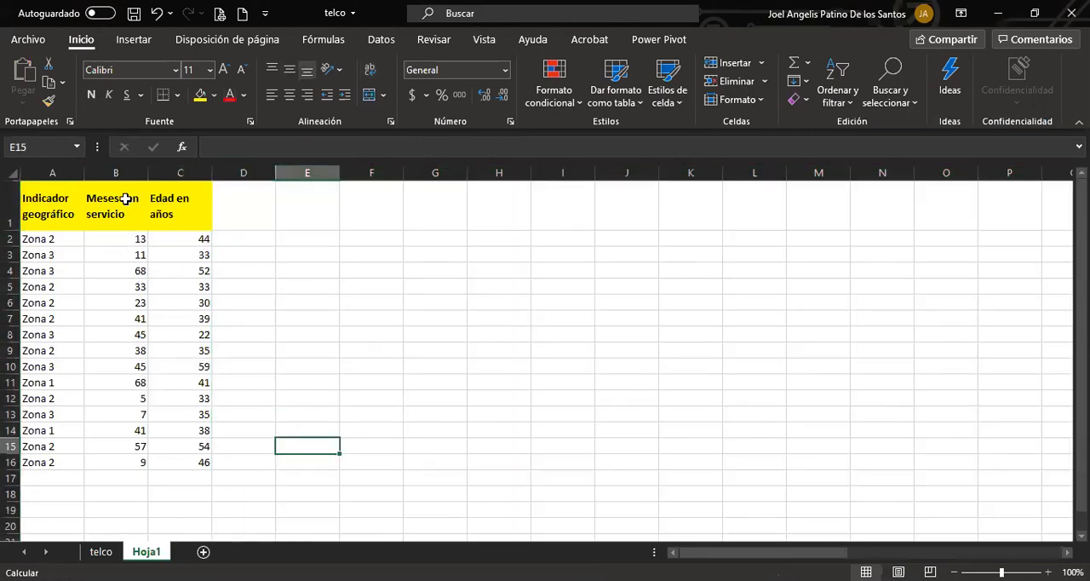
Center the contents of the Meses con servicio and Edad en años columns horizontally.
{"action": "left_click_drag", "start_coordinate": [130, 173], "coordinate": [174, 172]}
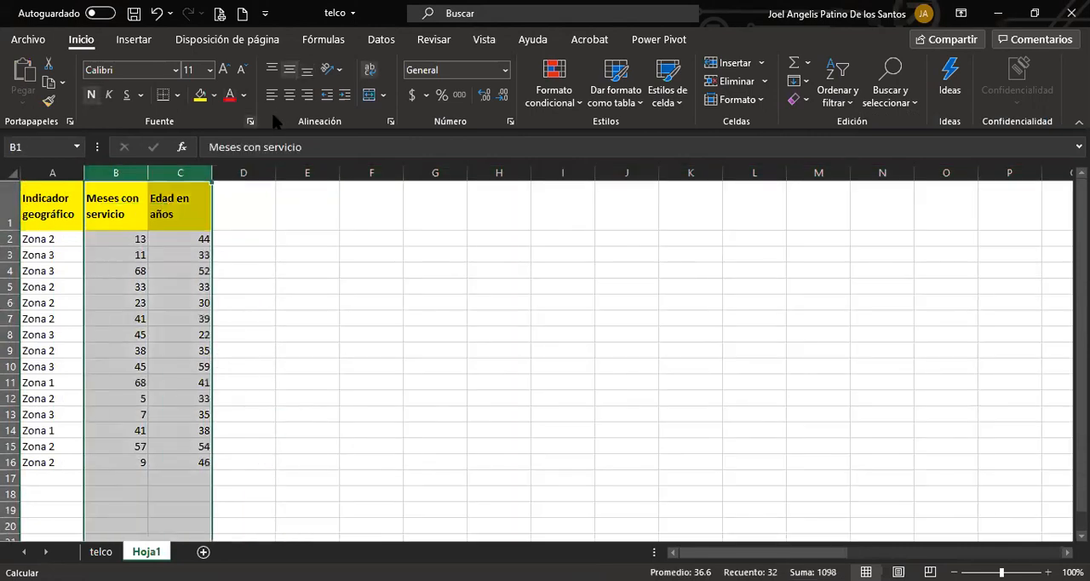
{"action": "left_click", "coordinate": [290, 95]}
{"action": "left_click", "coordinate": [243, 270]}
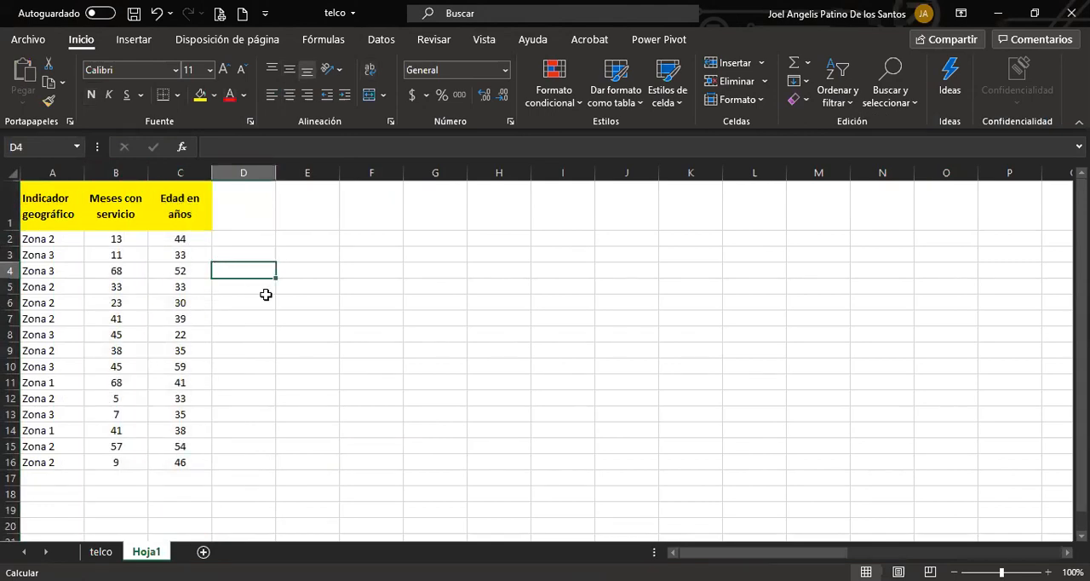
Enter the labels Promedio, Mediana and Moda in cells E2 to E4.
{"action": "left_click", "coordinate": [290, 239]}
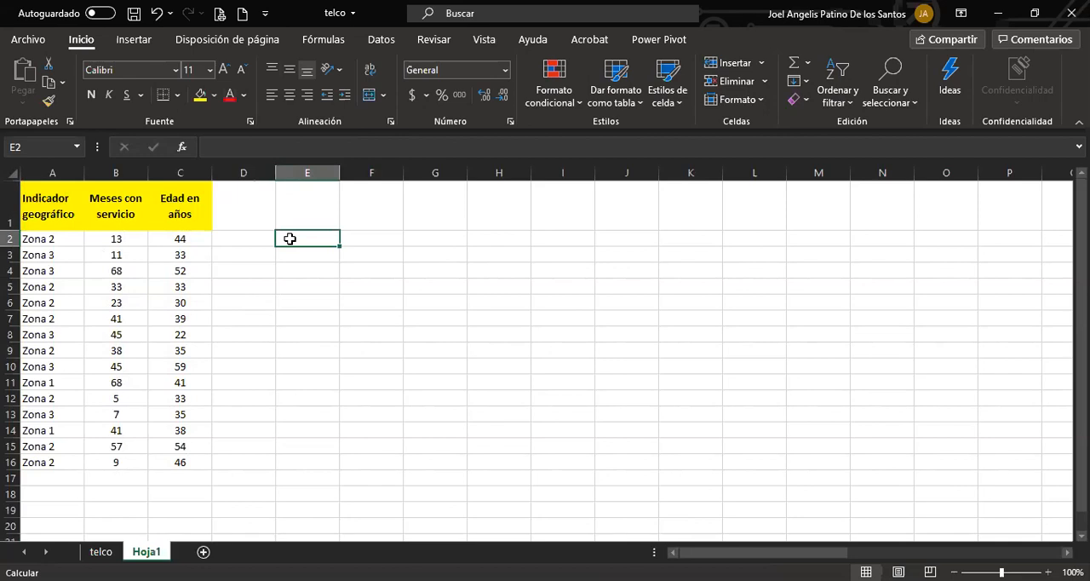
{"action": "type", "text": "Prome"}
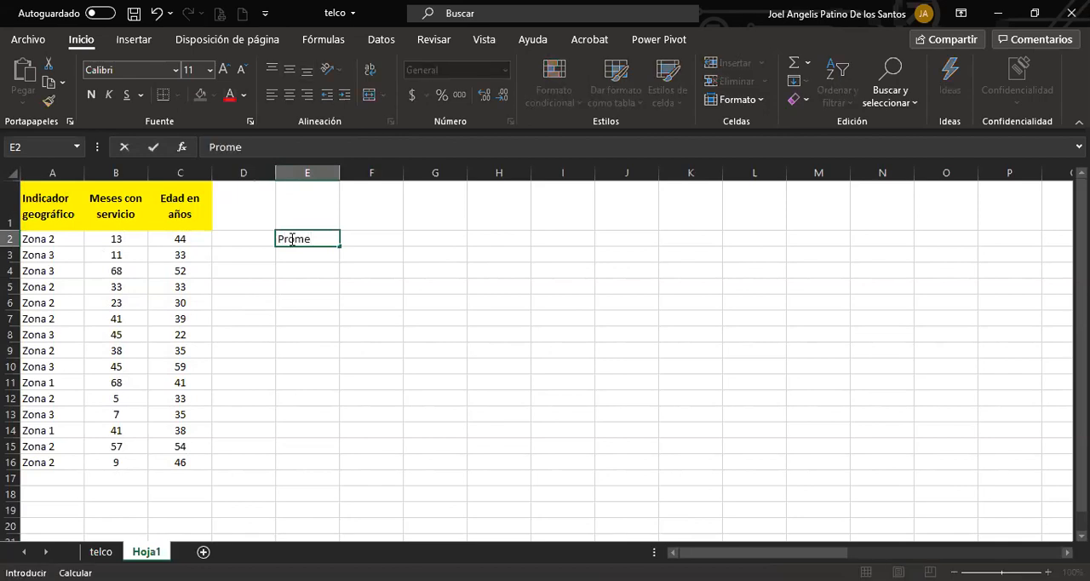
{"action": "type", "text": "dio"}
{"action": "key", "text": "Return"}
{"action": "type", "text": "MEdiana"}
{"action": "key", "text": "Return"}
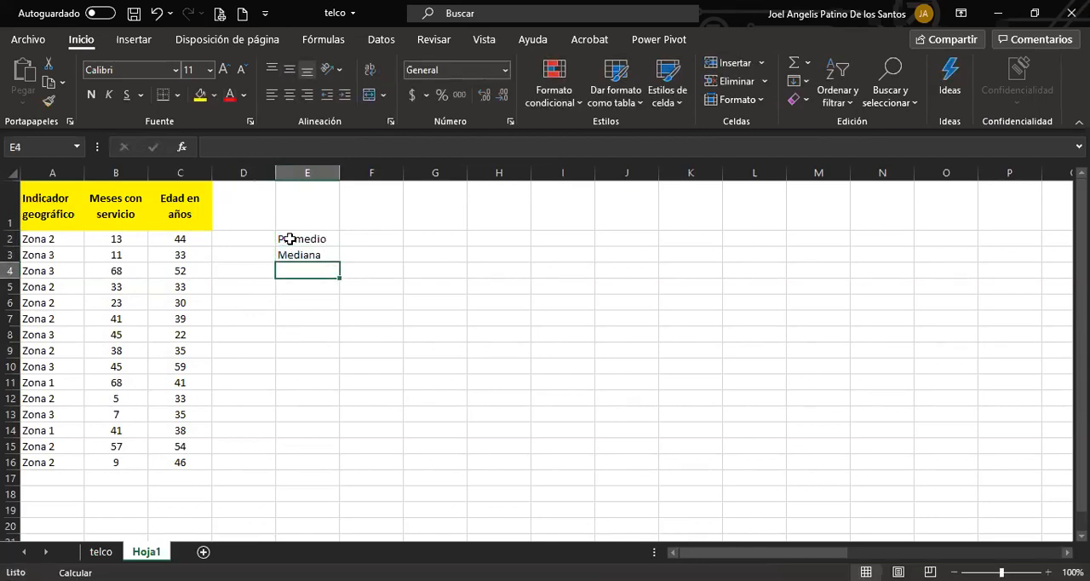
{"action": "type", "text": "Moda"}
{"action": "key", "text": "Return"}
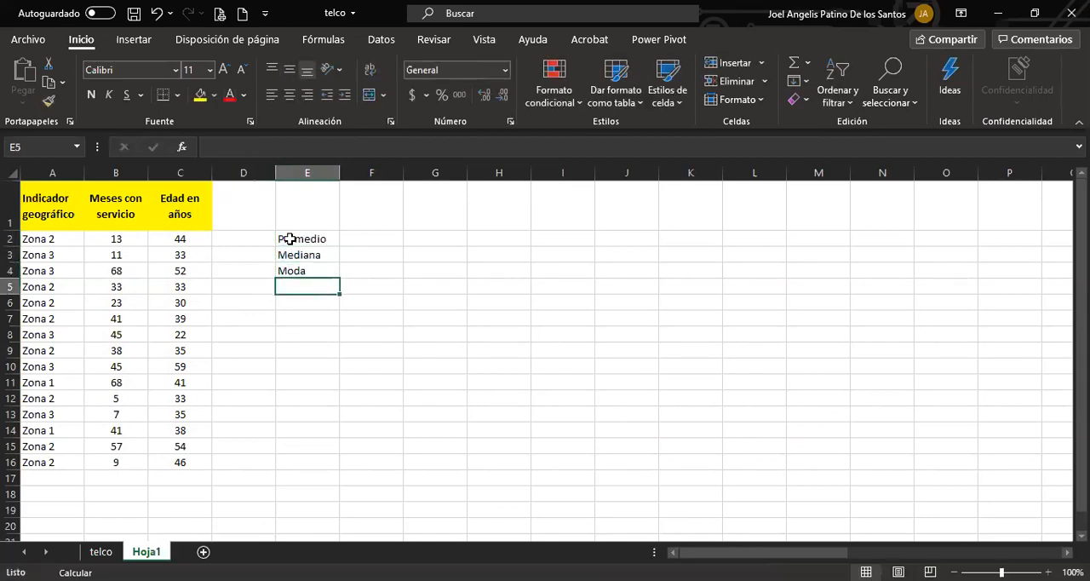
Add the labels Media Geom and Media Armo in cells E5 and E6.
{"action": "type", "text": "Med"}
{"action": "key", "text": "BackSpace"}
{"action": "key", "text": "BackSpace"}
{"action": "type", "text": "dia"}
{"action": "key", "text": "BackSpace"}
{"action": "type", "text": "Geom"}
{"action": "key", "text": "Return"}
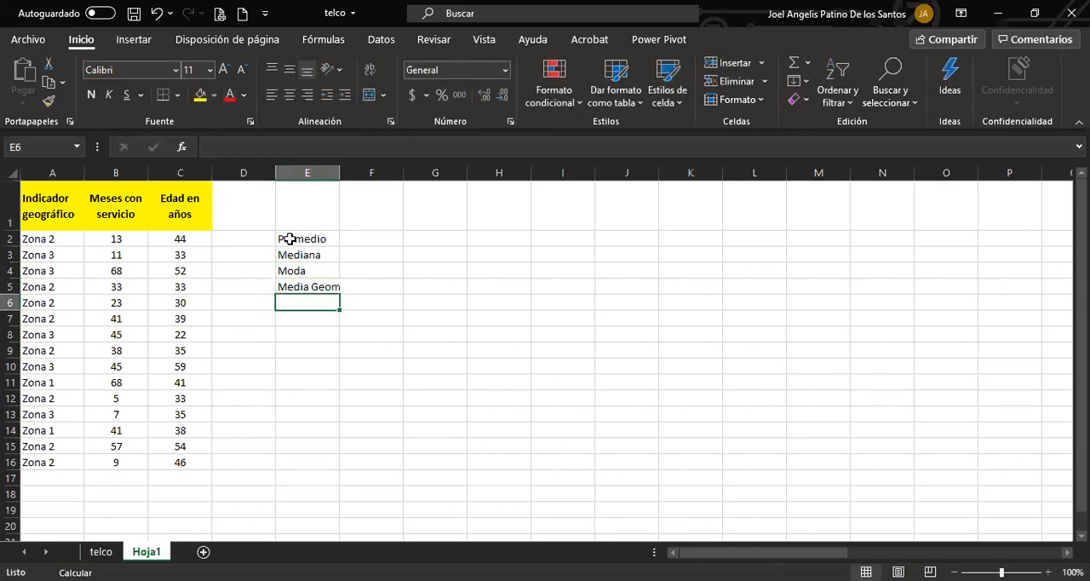
{"action": "type", "text": "Media Armo"}
{"action": "key", "text": "Return"}
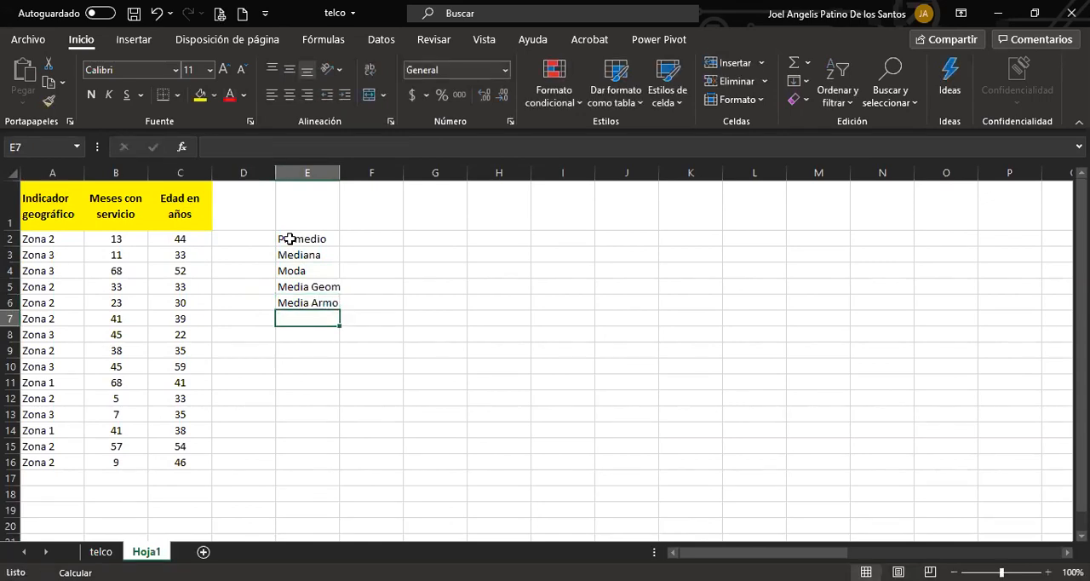
Add the labels Cuartil 1 and Cuartil 2 in cells E7 and E8.
{"action": "type", "text": "Cuartil"}
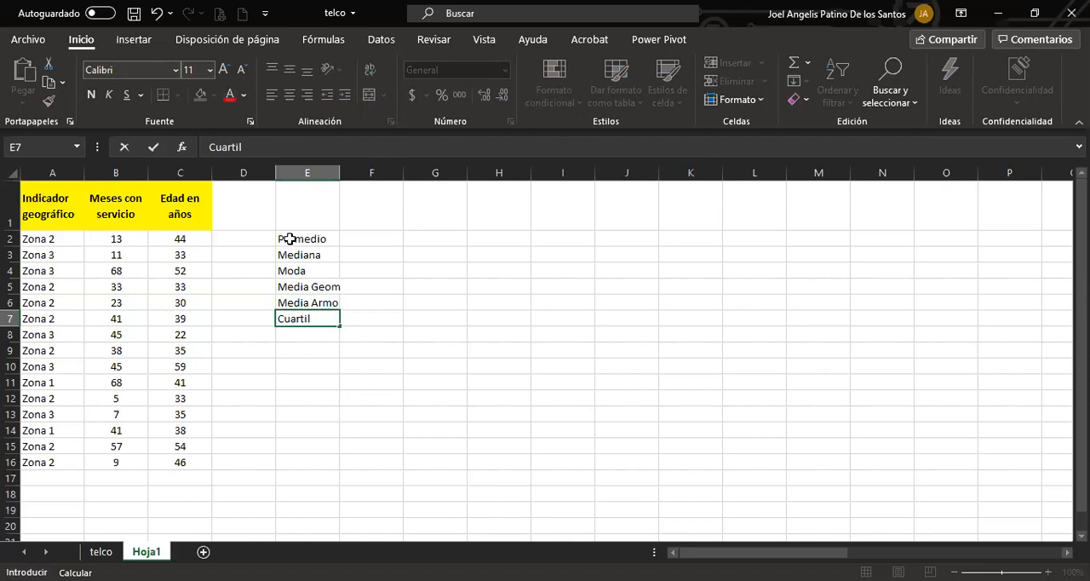
{"action": "type", "text": " 1"}
{"action": "key", "text": "Return"}
{"action": "type", "text": "Cuartil 2"}
{"action": "key", "text": "Return"}
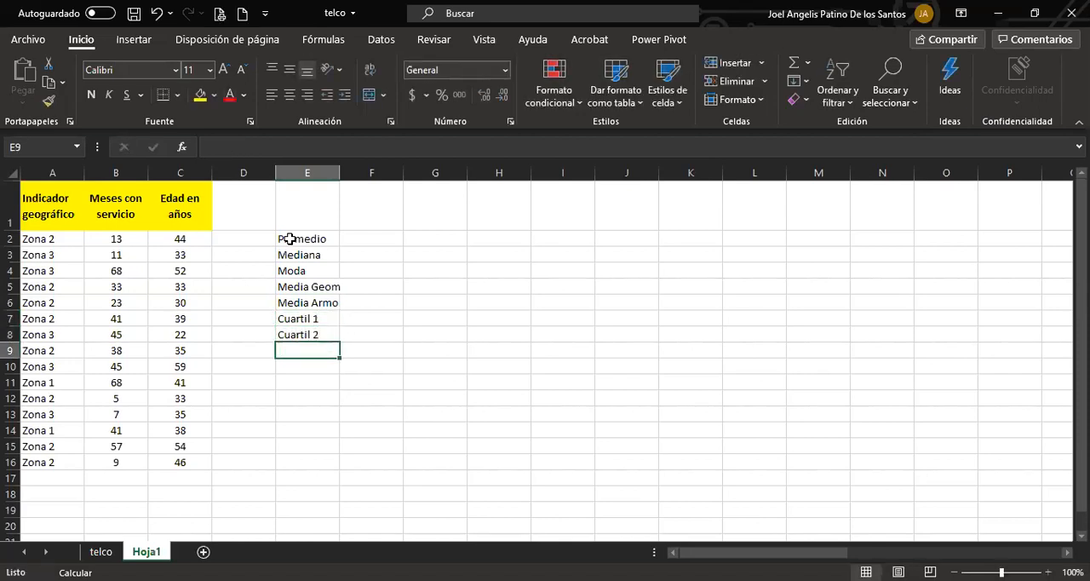
Add the labels Decil 4 and Percentil 85 in cells E9 and E10.
{"action": "type", "text": "Decil"}
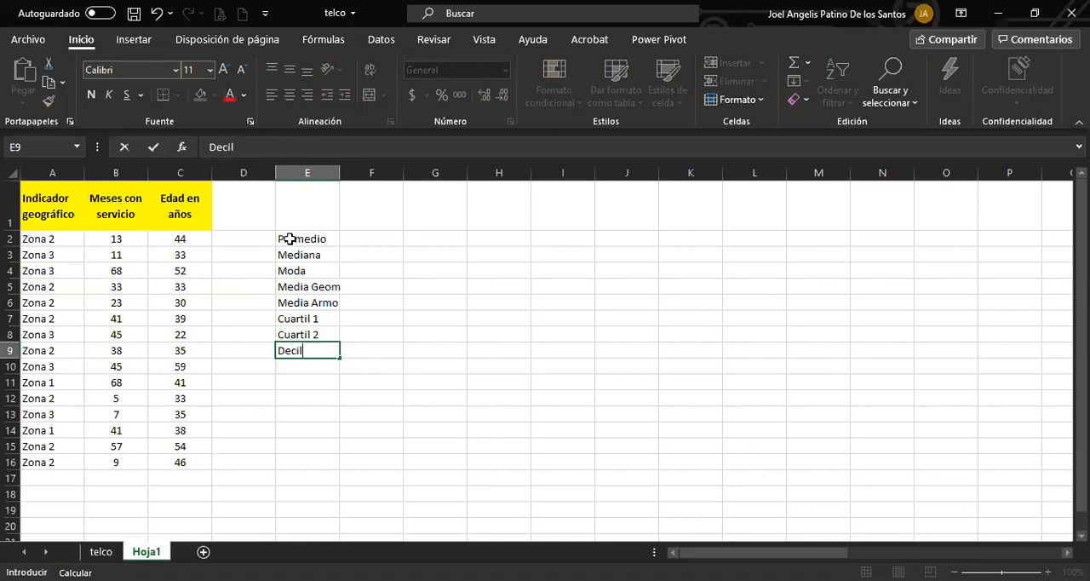
{"action": "type", "text": " 3"}
{"action": "key", "text": "BackSpace"}
{"action": "type", "text": "2"}
{"action": "key", "text": "BackSpace"}
{"action": "type", "text": "4"}
{"action": "key", "text": "Return"}
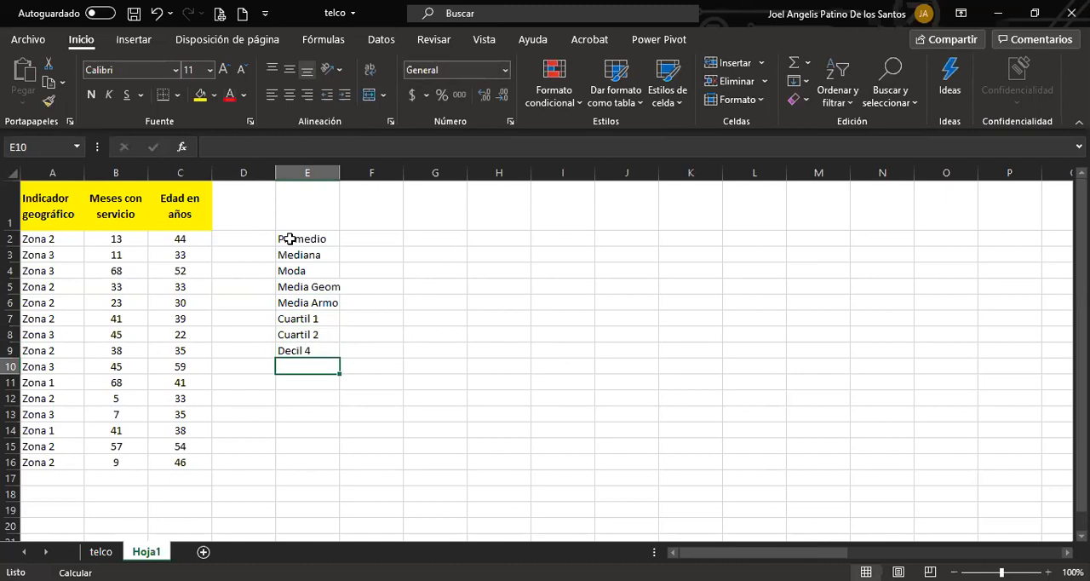
{"action": "type", "text": "Percentil"}
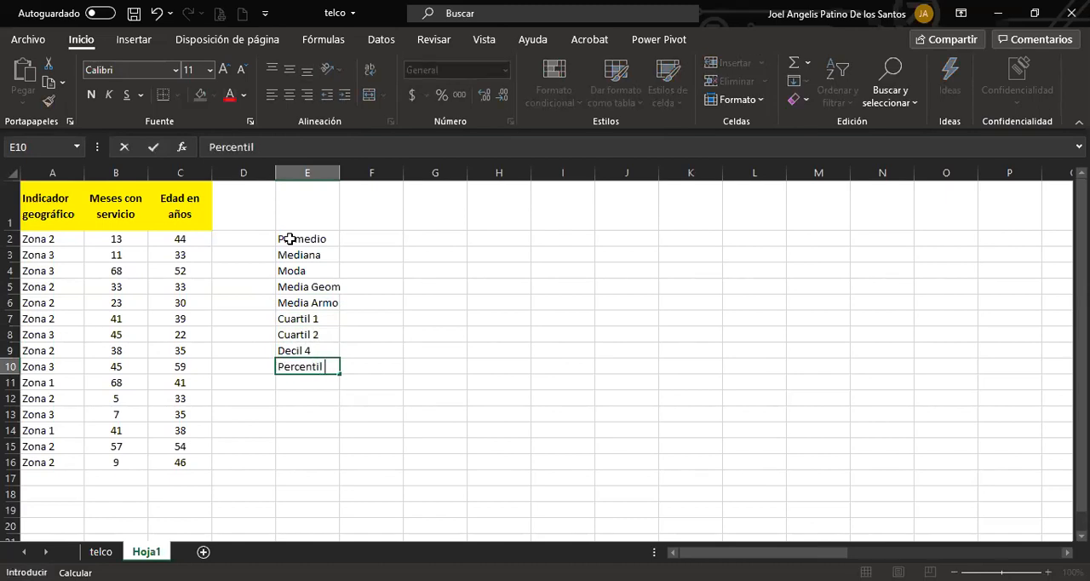
{"action": "type", "text": " 85"}
{"action": "key", "text": "Return"}
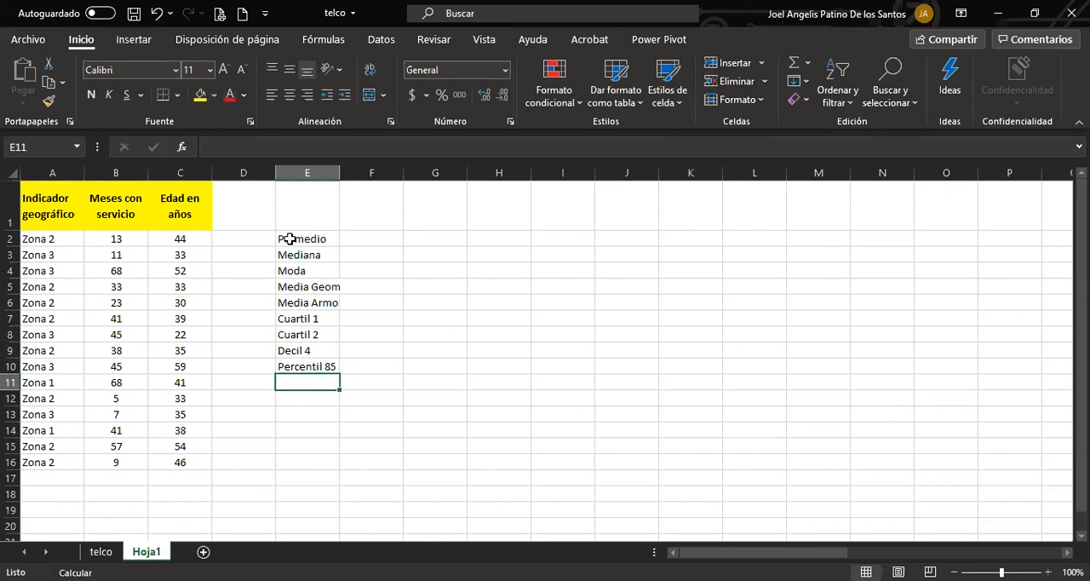
Add the labels Rango, Varianza and Desv Est in cells E11 to E13.
{"action": "type", "text": "Rango"}
{"action": "key", "text": "Return"}
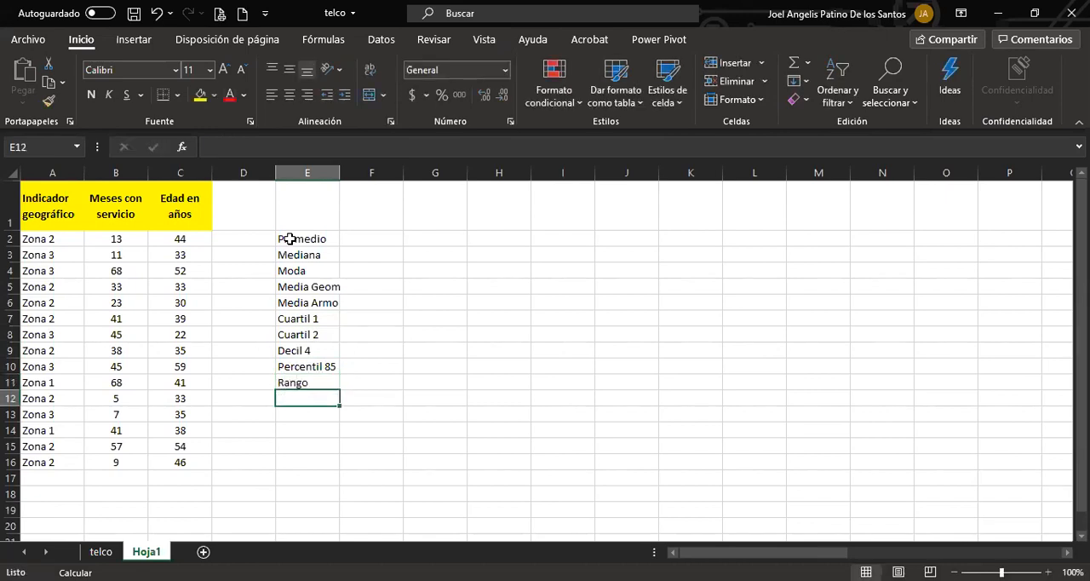
{"action": "type", "text": "Varianza"}
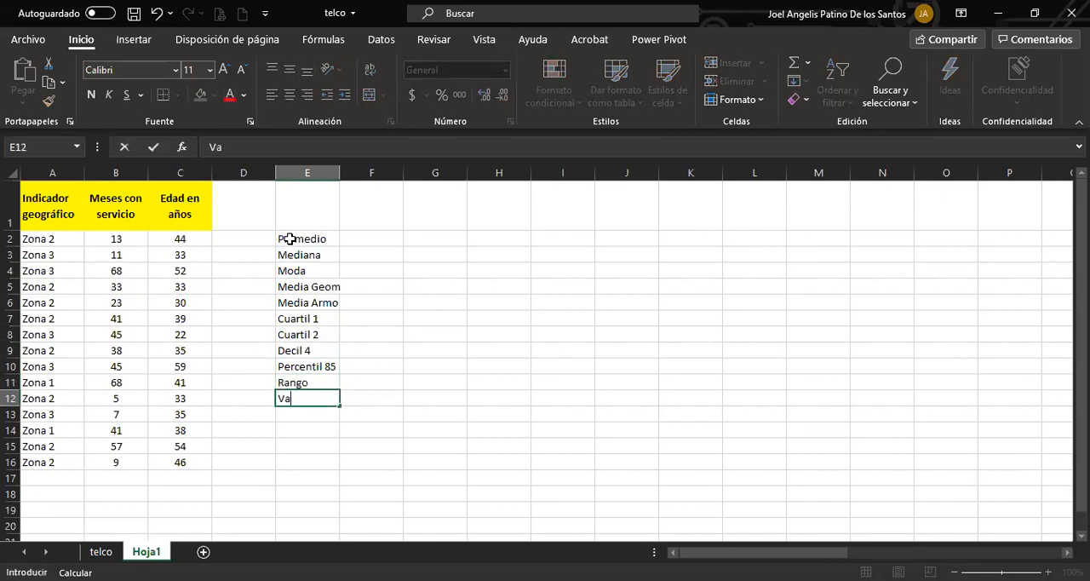
{"action": "key", "text": "Return"}
{"action": "type", "text": "Desv Est"}
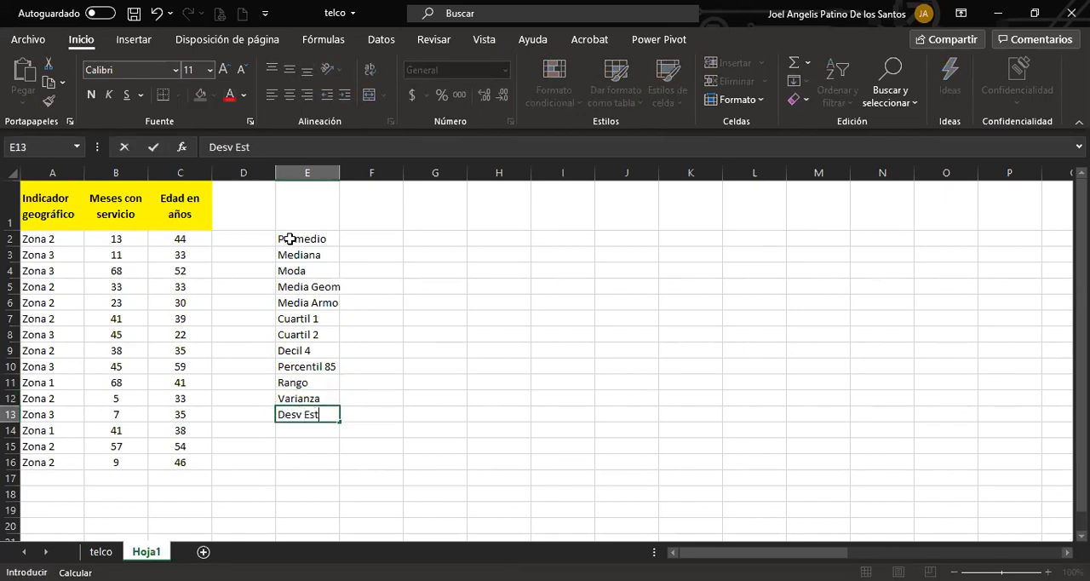
{"action": "key", "text": "Return"}
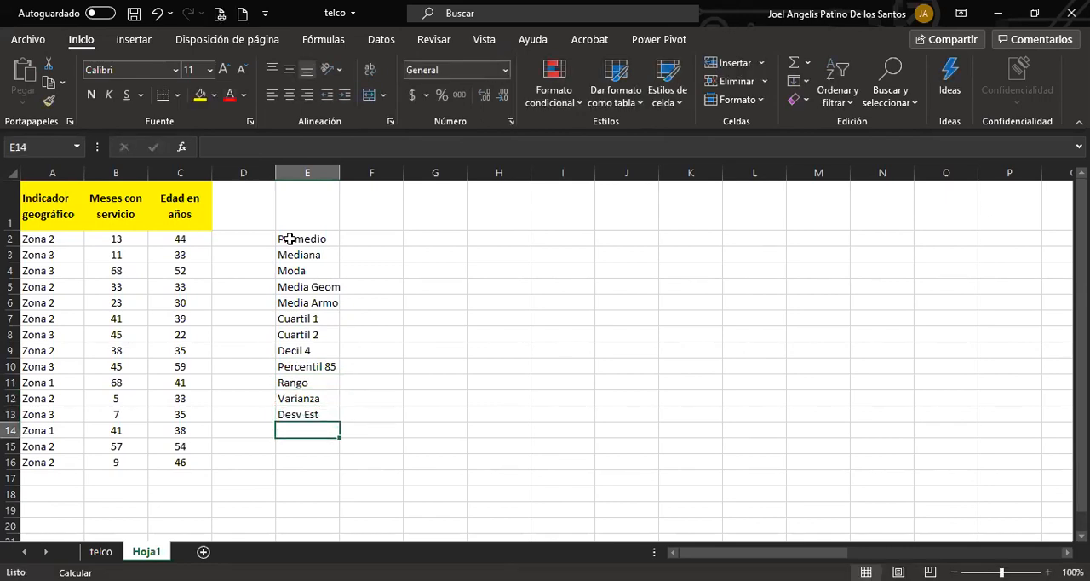
Add the labels Coef Var and Asimetria in cells E14 and E15.
{"action": "type", "text": "Coef Var"}
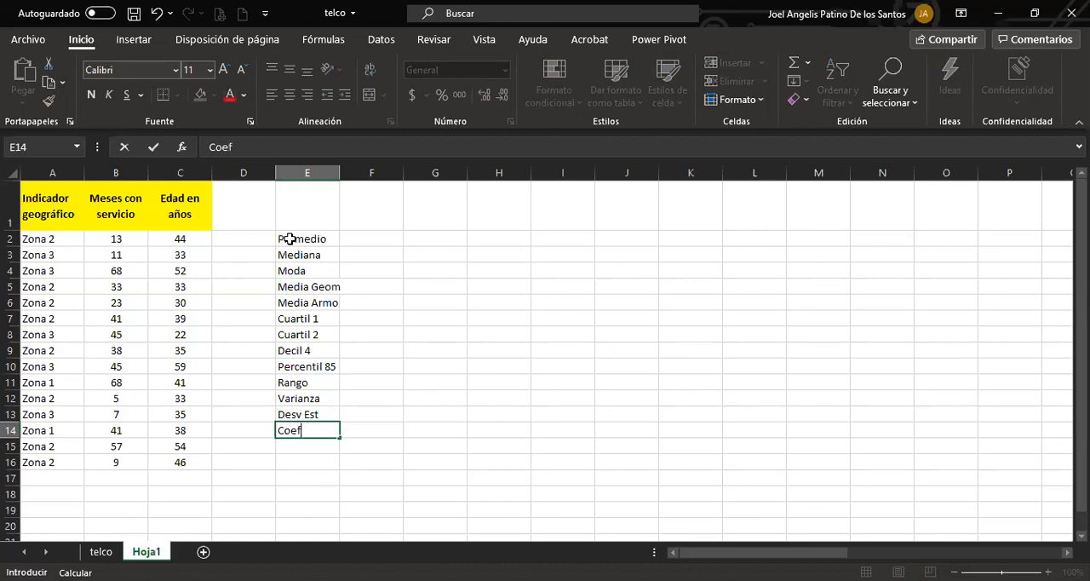
{"action": "key", "text": "Return"}
{"action": "type", "text": "Asime"}
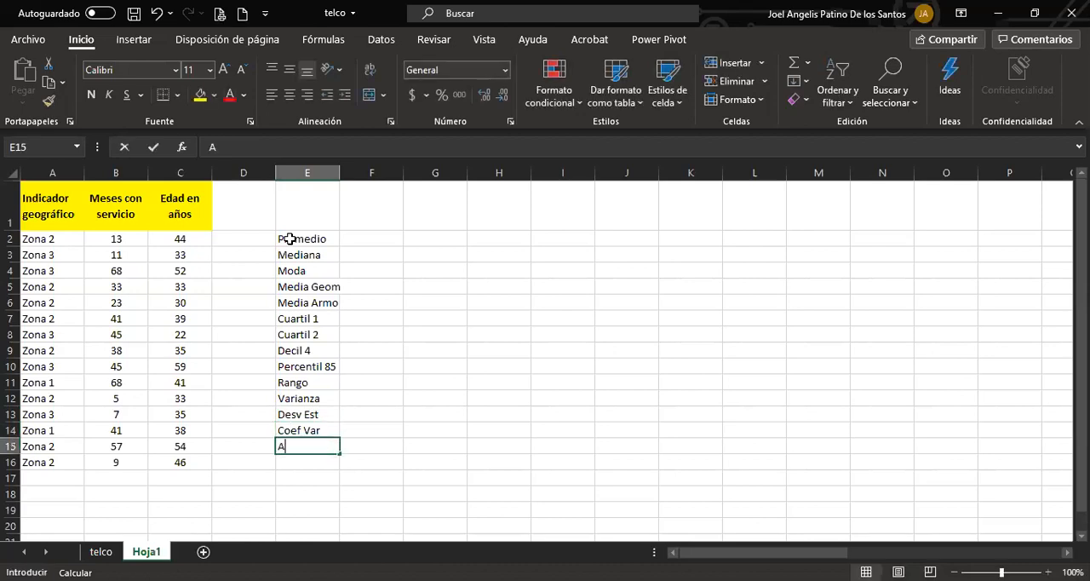
{"action": "key", "text": "Return"}
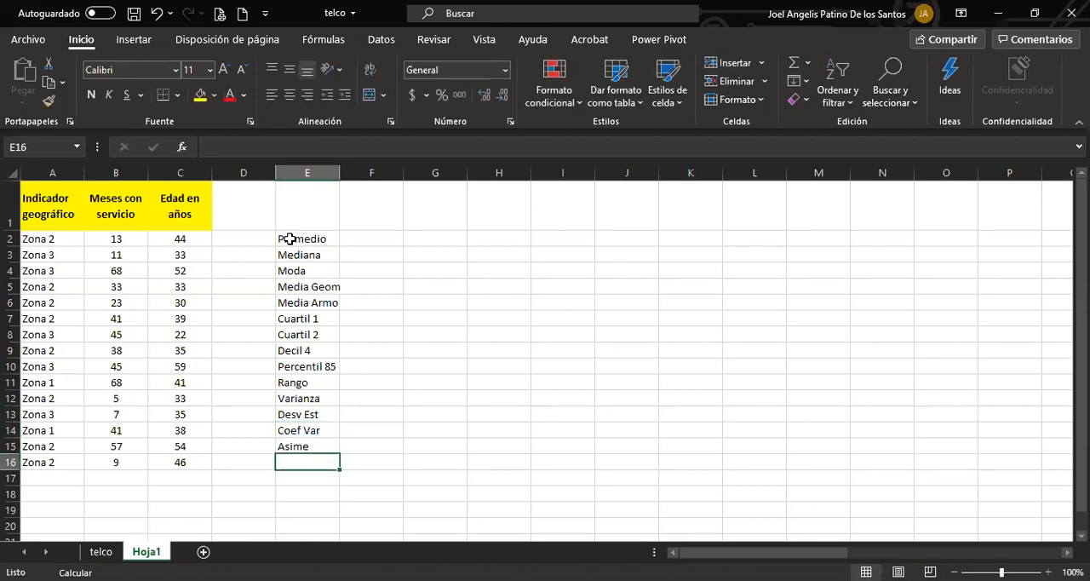
{"action": "key", "text": "Up"}
{"action": "key", "text": "F2"}
{"action": "type", "text": "tria"}
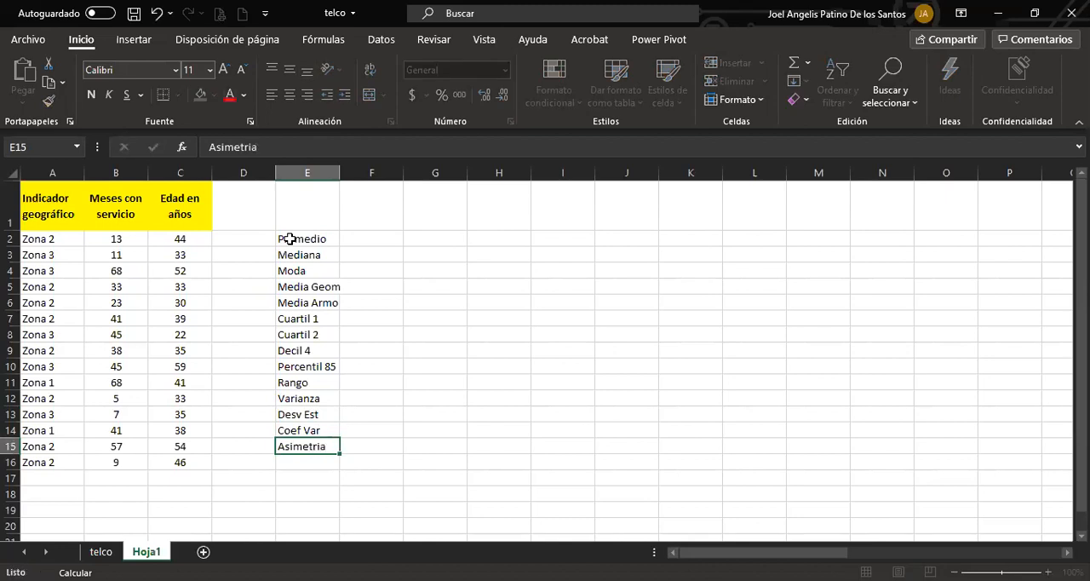
{"action": "key", "text": "Return"}
Enter the label Curtosos in cell E16 as the last entry of the statistics list.
{"action": "type", "text": "Curtosos"}
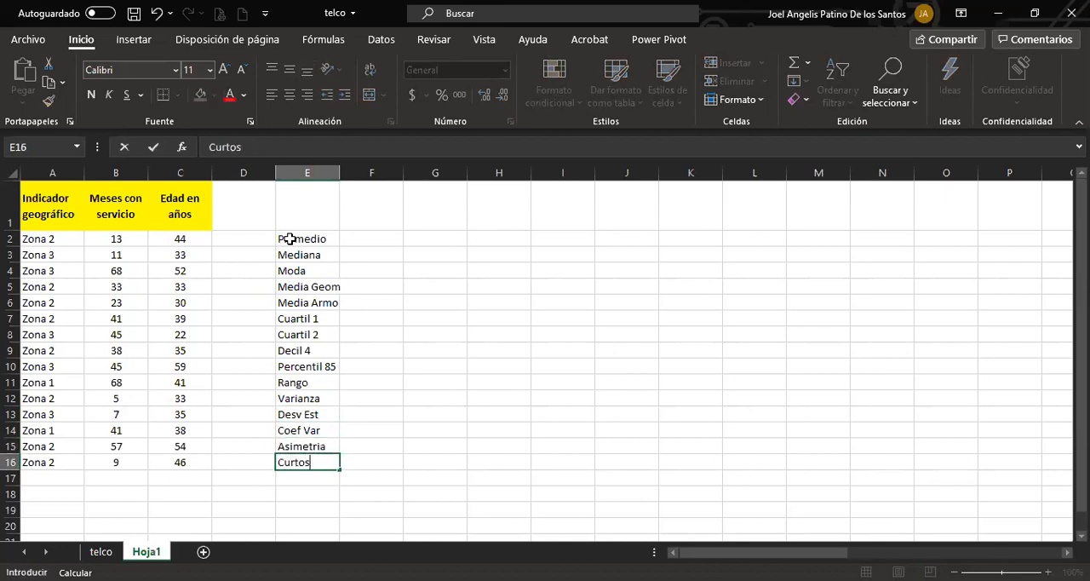
{"action": "key", "text": "Return"}
{"action": "key", "text": "Up"}
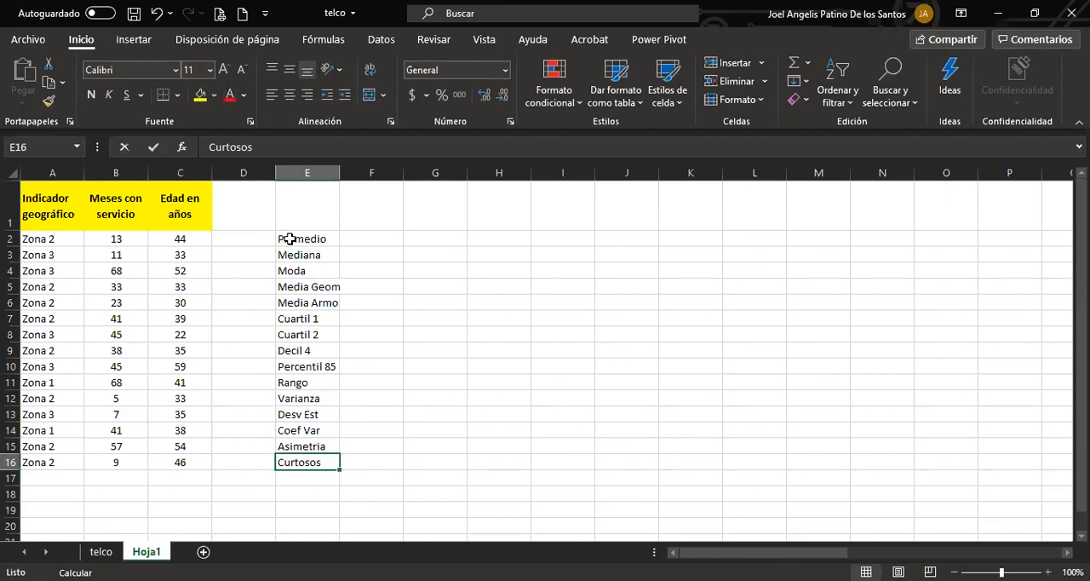
Correct the label in cell E16 to Curtosis.
{"action": "key", "text": "F2"}
{"action": "key", "text": "BackSpace"}
{"action": "key", "text": "BackSpace"}
{"action": "type", "text": "is"}
{"action": "key", "text": "Return"}
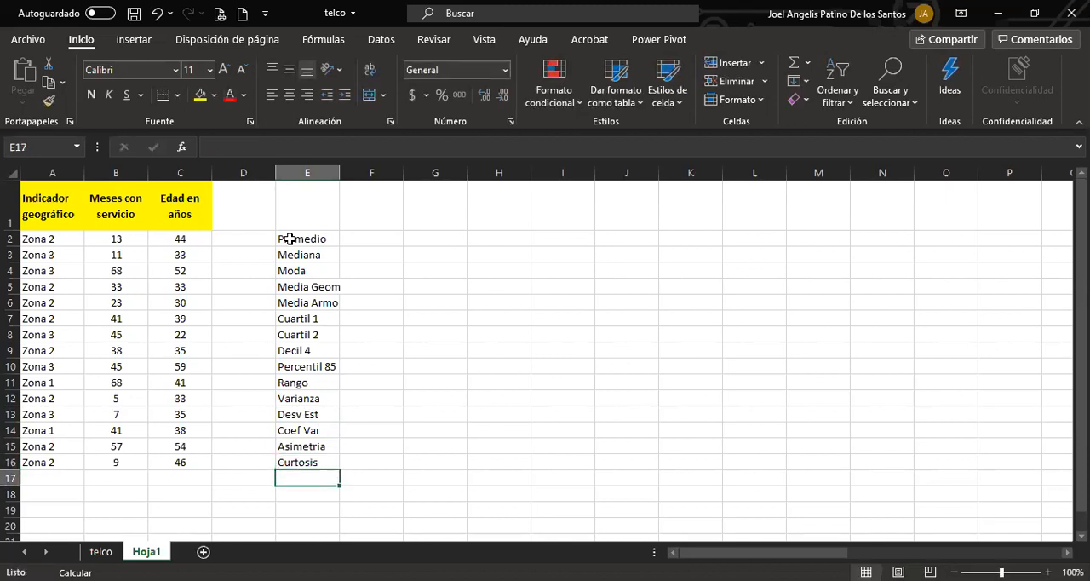
Fit the height of header row 1 to its two-line column titles.
{"action": "left_click", "coordinate": [361, 235]}
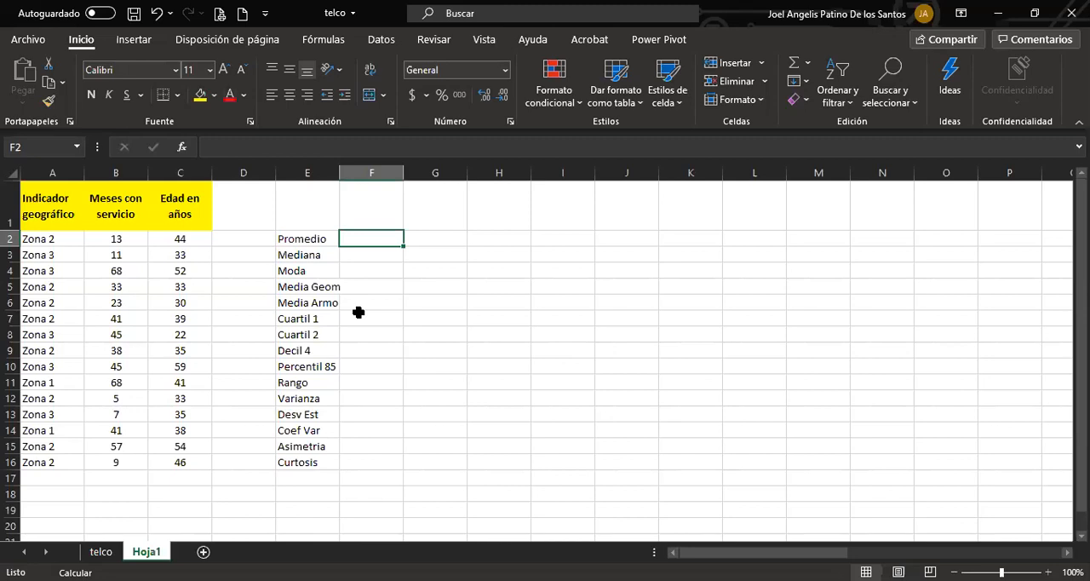
{"action": "scroll", "coordinate": [358, 280], "scroll_direction": "up", "scroll_amount": 3}
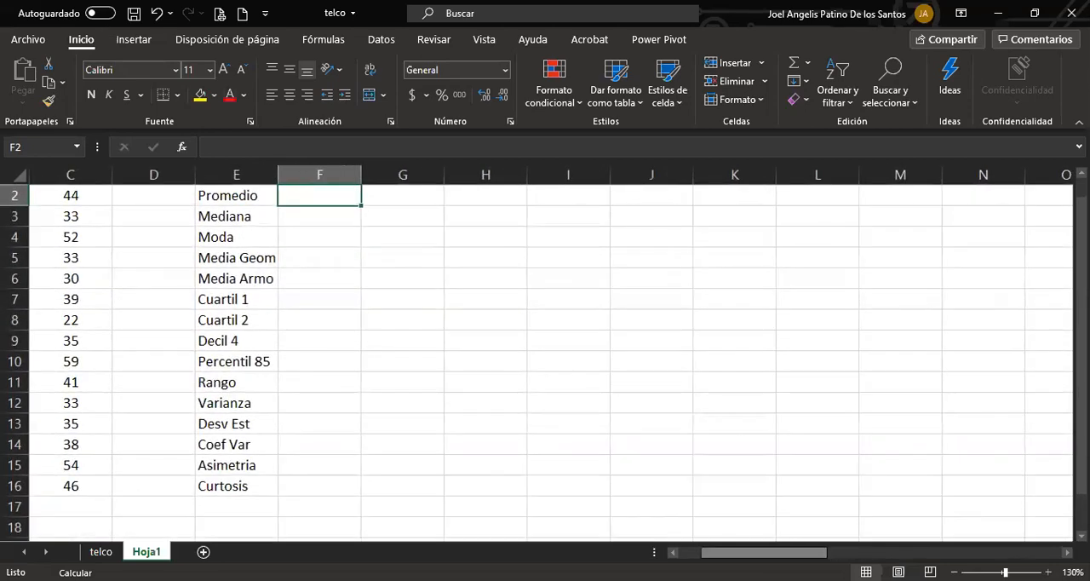
{"action": "scroll", "coordinate": [416, 458], "scroll_direction": "left", "scroll_amount": 2}
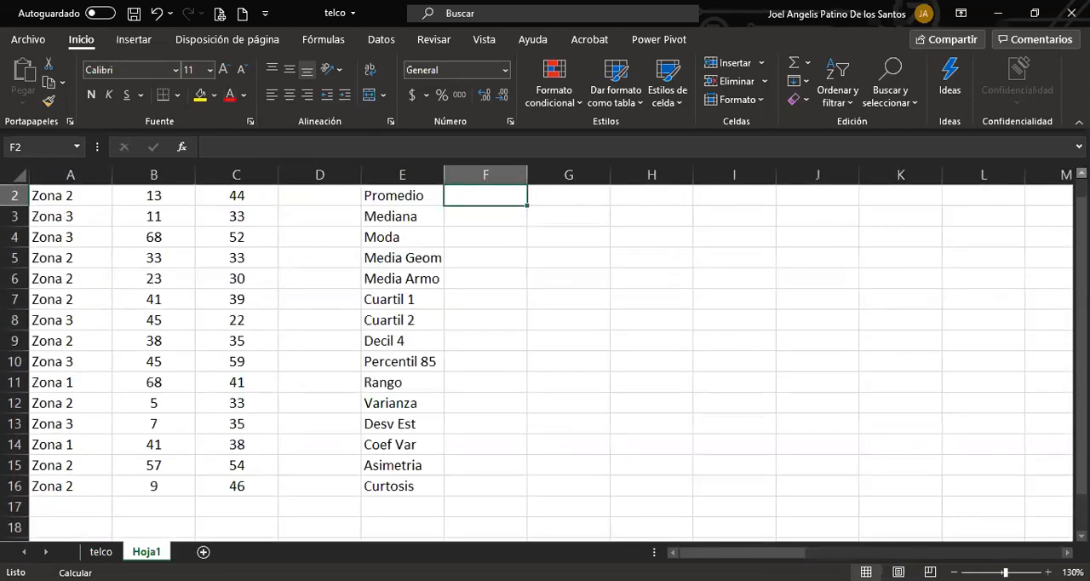
{"action": "scroll", "coordinate": [545, 358], "scroll_direction": "up", "scroll_amount": 1}
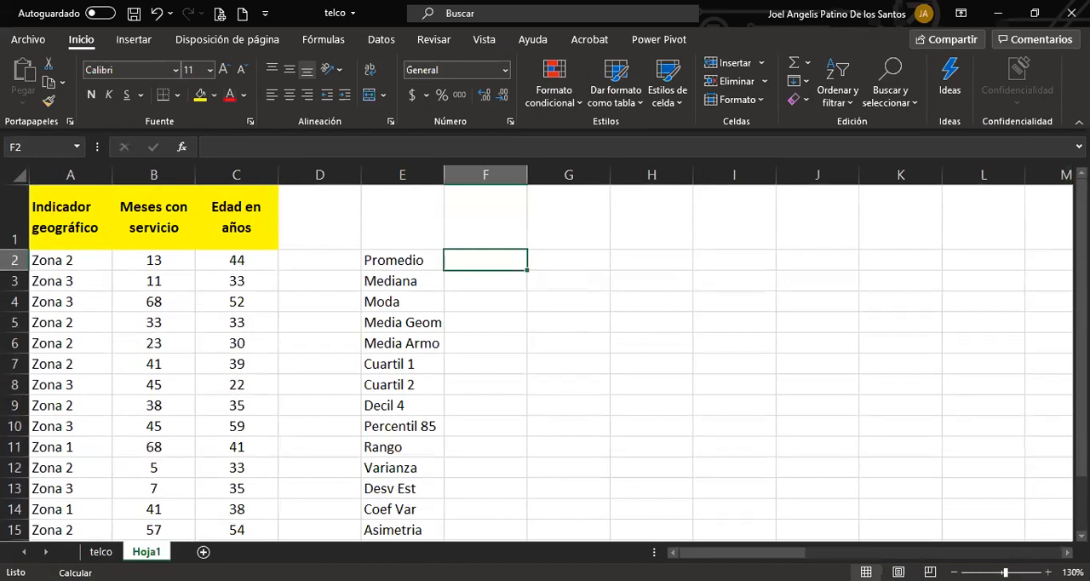
{"action": "double_click", "coordinate": [10, 249]}
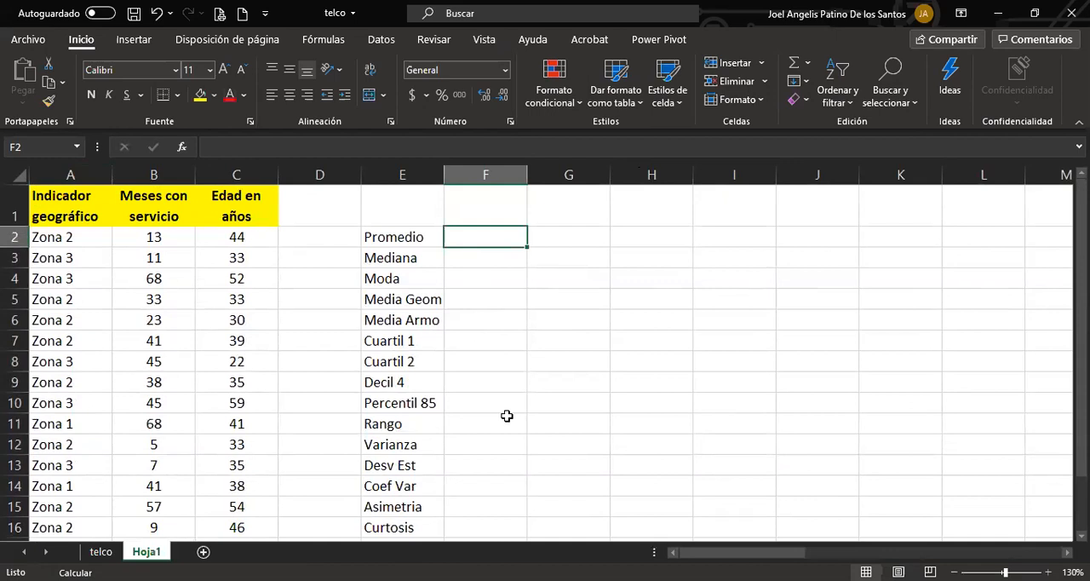
Calculate the average age in cell F2 with the PROMEDIO function over the range C2:C16.
{"action": "type", "text": "+"}
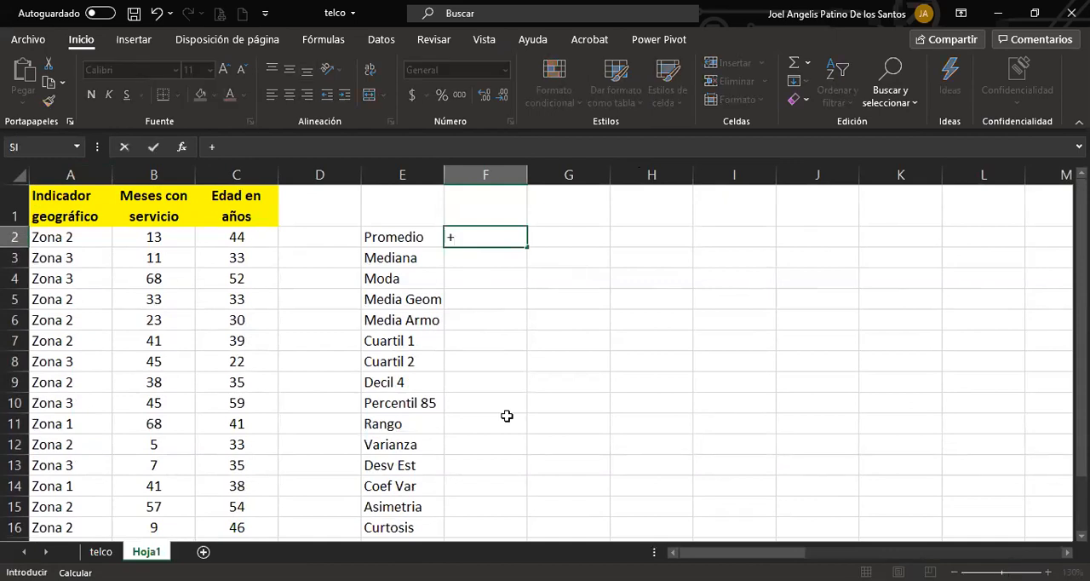
{"action": "type", "text": "promed"}
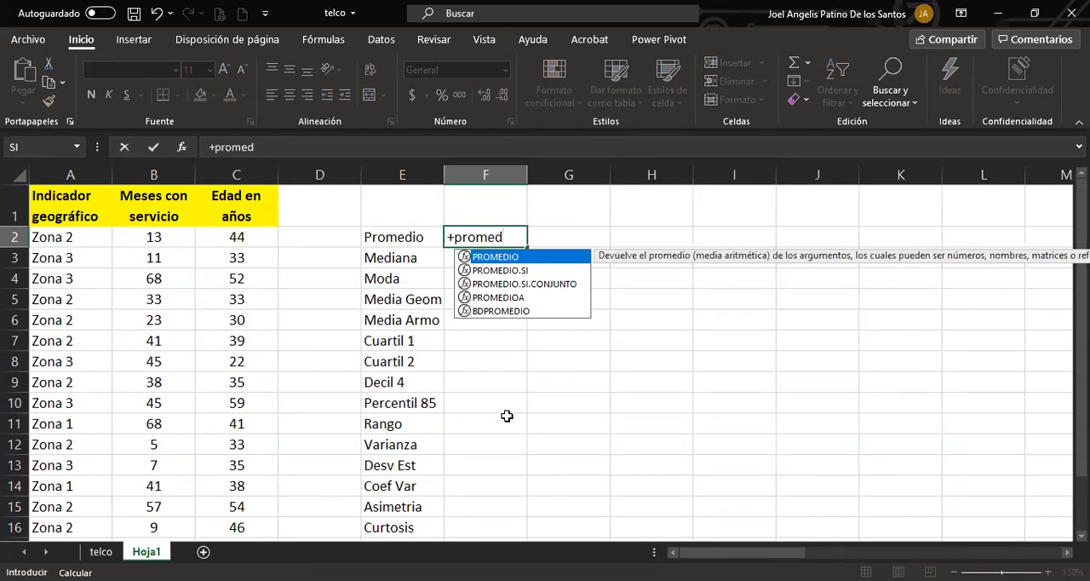
{"action": "key", "text": "Tab"}
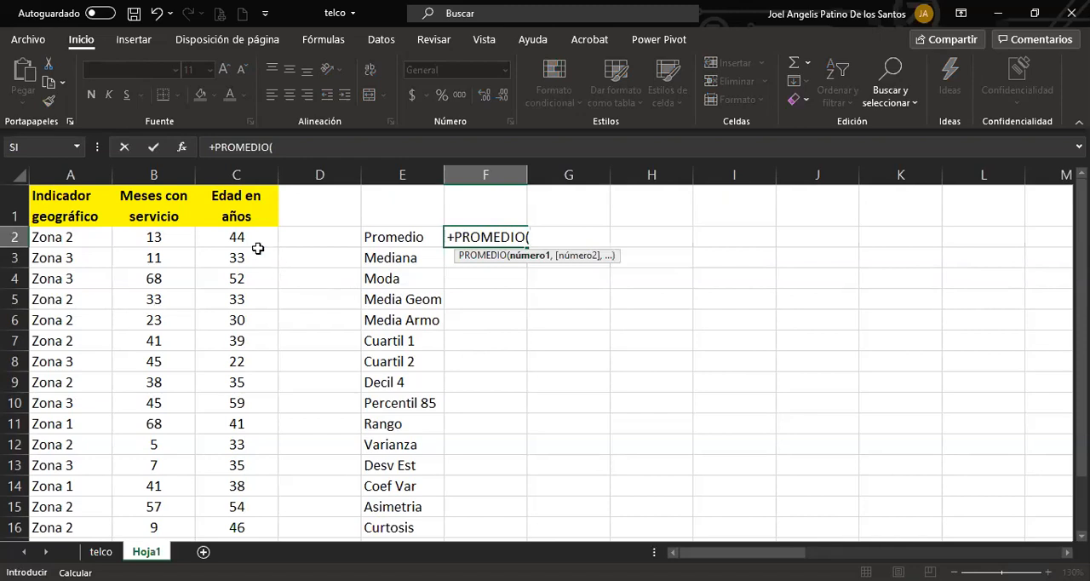
{"action": "left_click", "coordinate": [209, 240]}
{"action": "left_click_drag", "start_coordinate": [210, 248], "coordinate": [211, 535]}
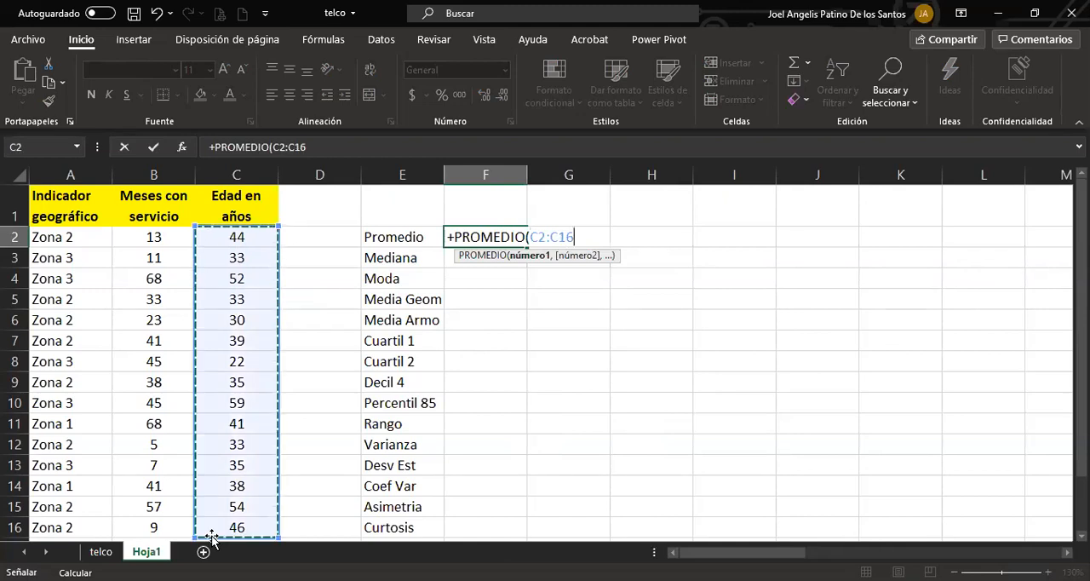
{"action": "key", "text": "Return"}
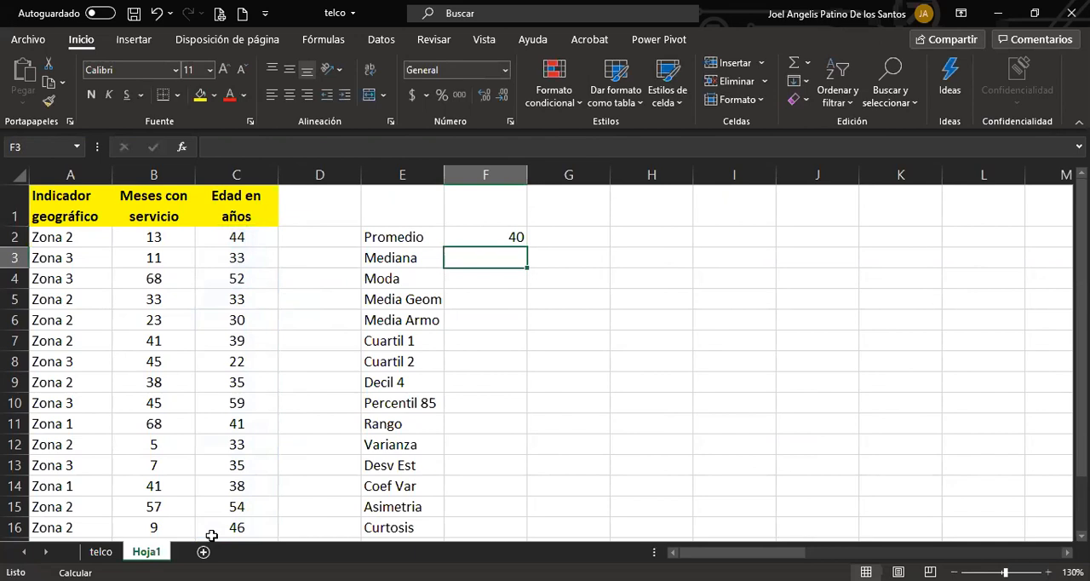
Format the average in cell F2 to display one decimal place.
{"action": "left_click", "coordinate": [474, 240]}
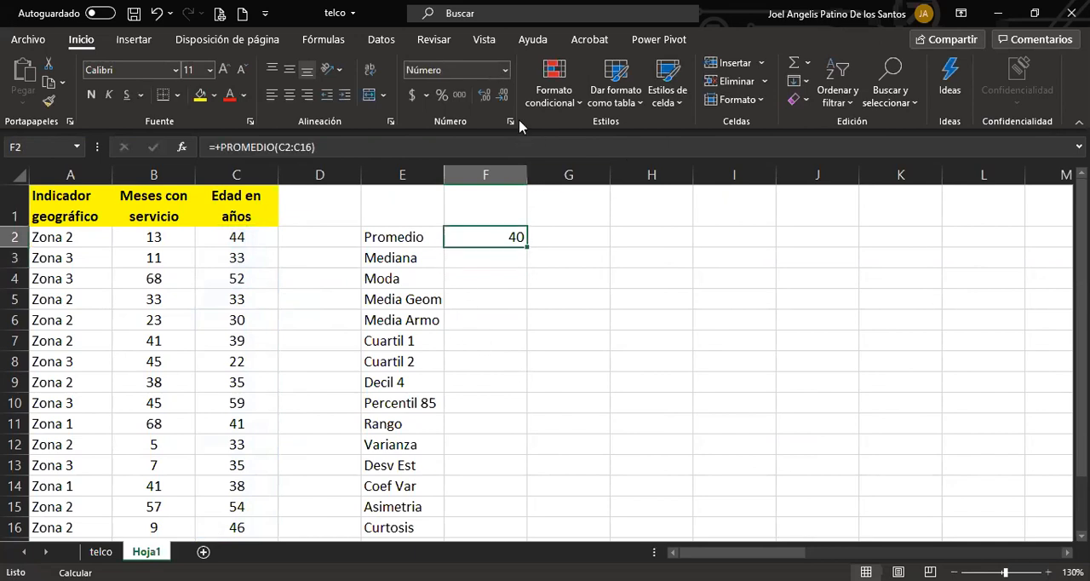
{"action": "left_click", "coordinate": [487, 98]}
{"action": "left_click", "coordinate": [487, 98]}
{"action": "left_click", "coordinate": [505, 95]}
Enter the interpretation "La edad Promedio es 39.6 años" in cell G2 beside the average.
{"action": "left_click", "coordinate": [550, 236]}
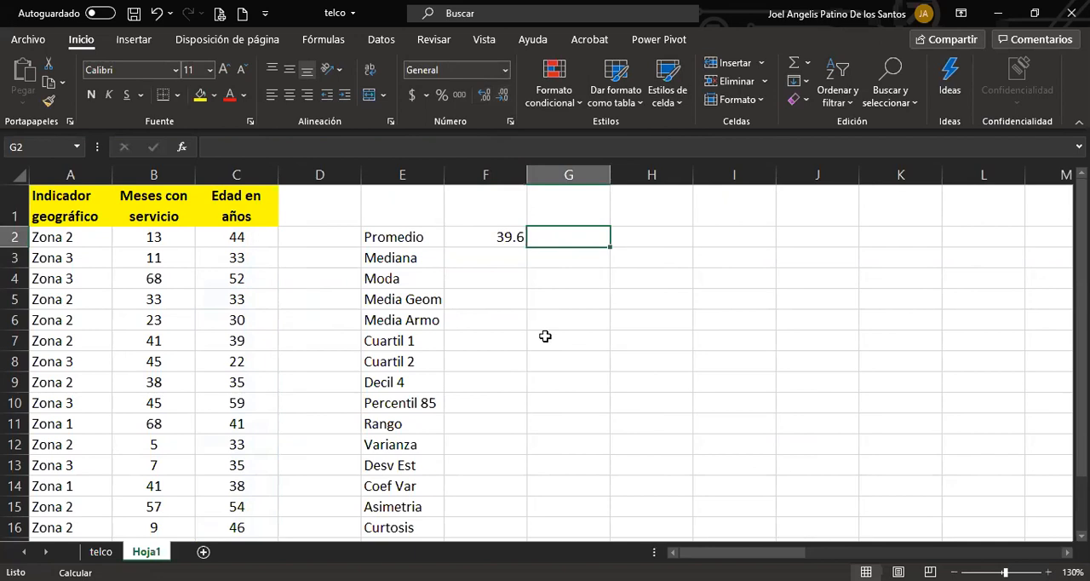
{"action": "type", "text": "La"}
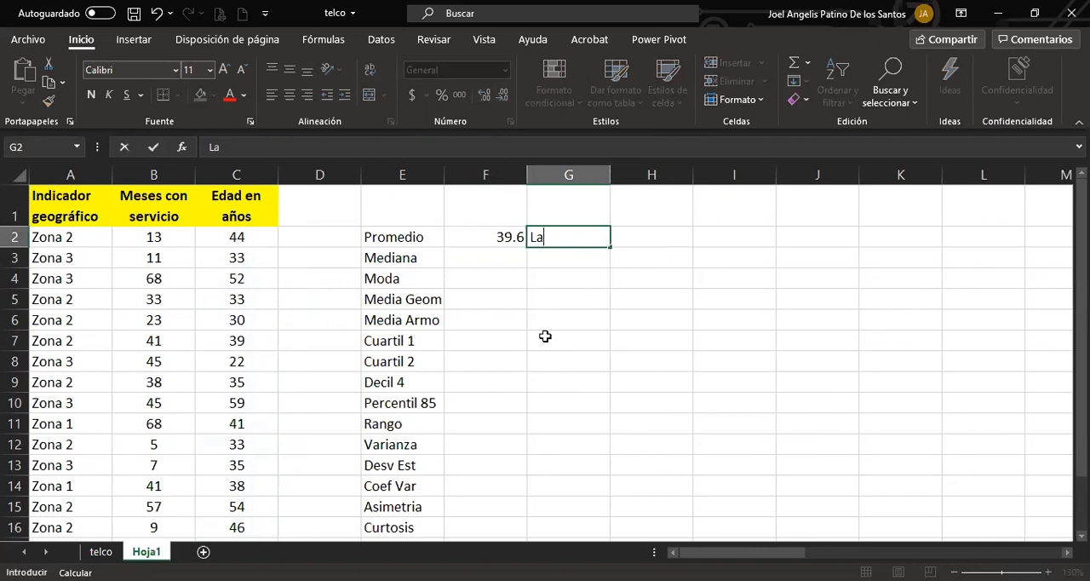
{"action": "type", "text": " edad Prome"}
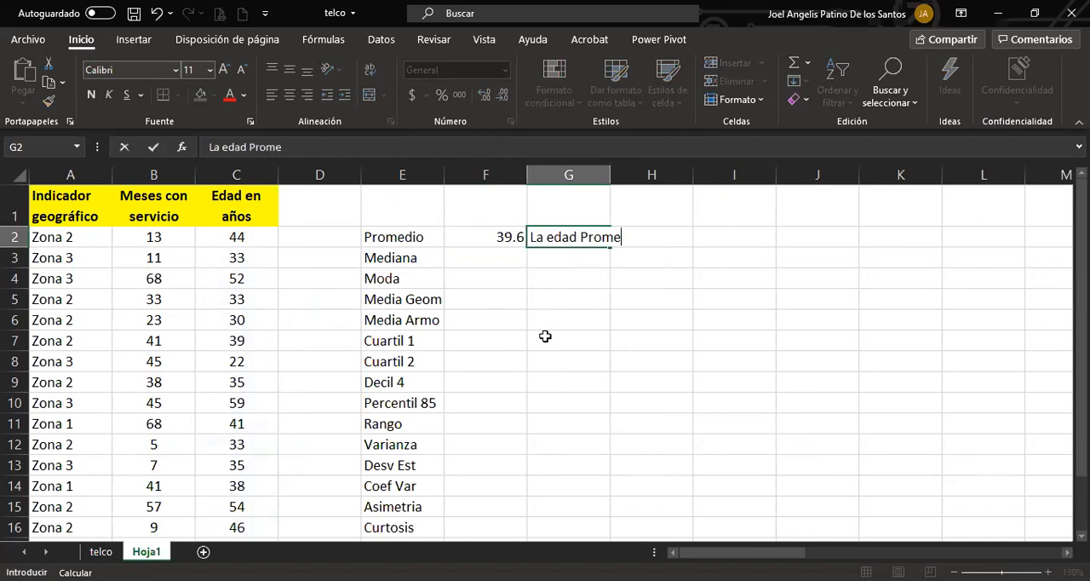
{"action": "type", "text": "dio es 39.6 años"}
{"action": "key", "text": "Return"}
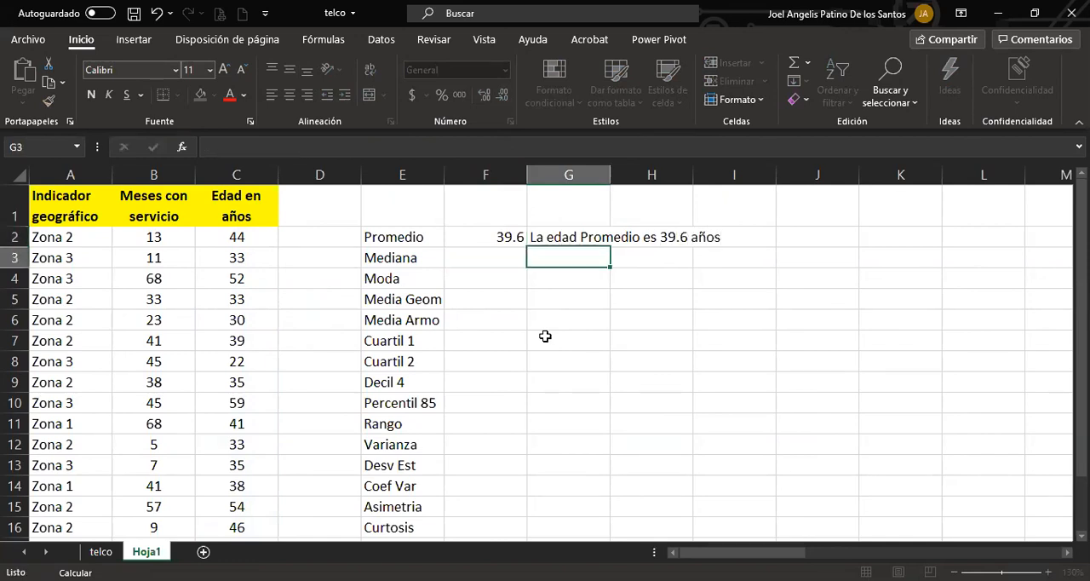
Examine the average in F2 and its note in G2 against the ages and months of service in B2:C16.
{"action": "key", "text": "Up"}
{"action": "key", "text": "Left"}
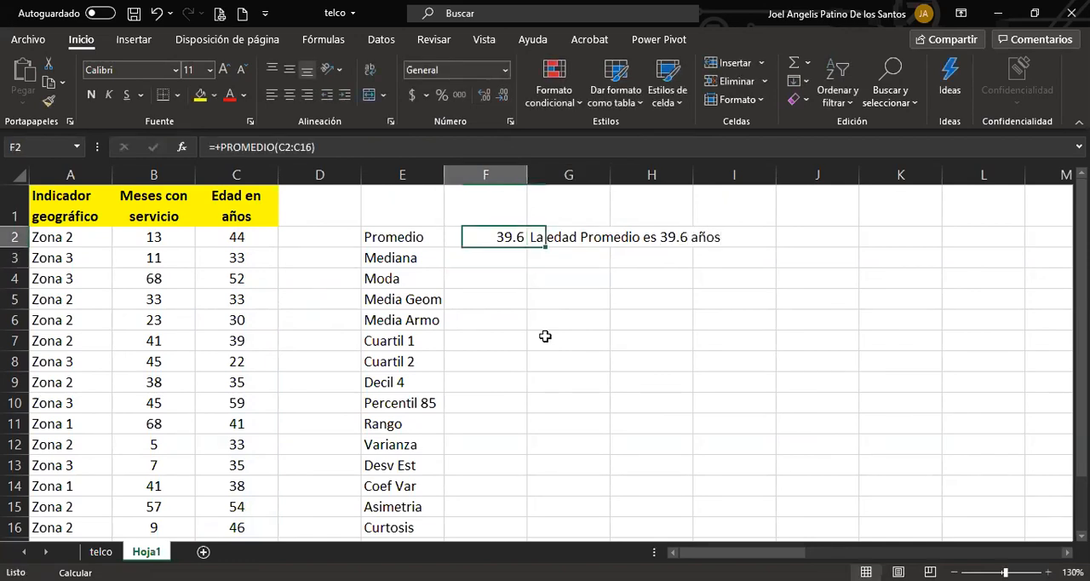
{"action": "key", "text": "Down"}
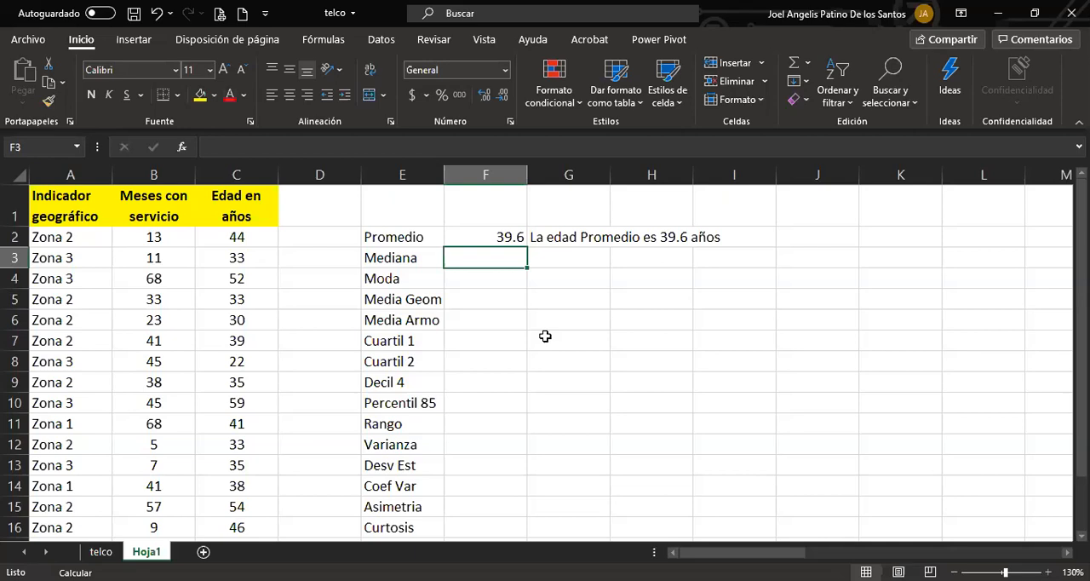
{"action": "left_click_drag", "start_coordinate": [252, 236], "coordinate": [243, 529]}
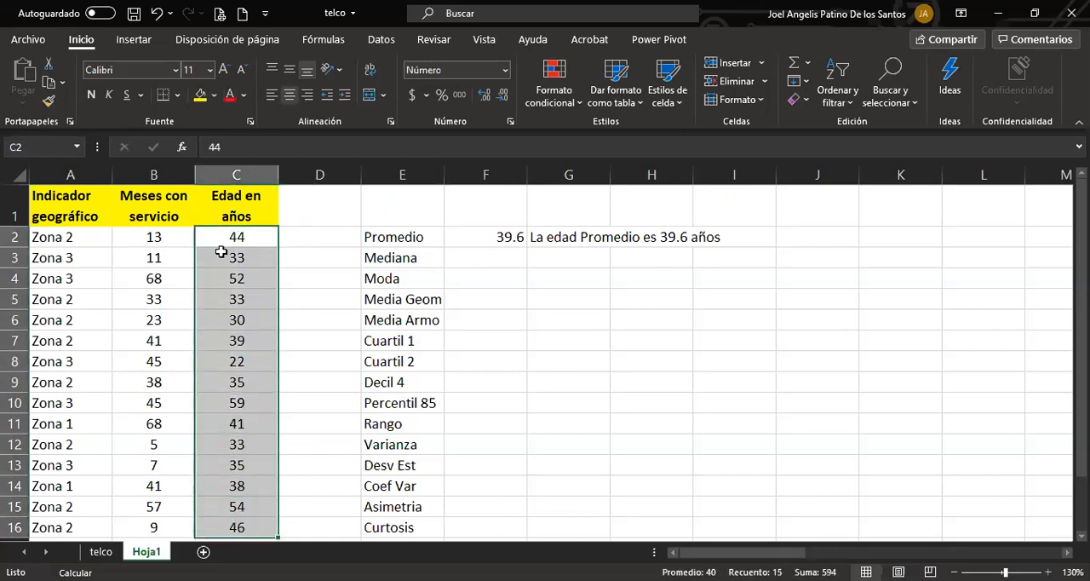
{"action": "left_click_drag", "start_coordinate": [219, 238], "coordinate": [181, 529]}
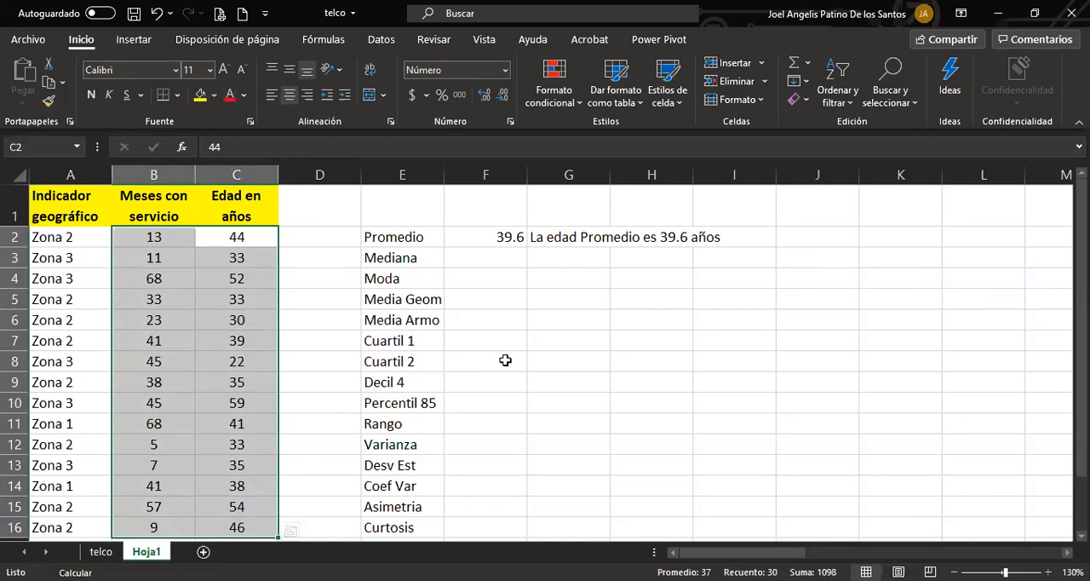
{"action": "left_click", "coordinate": [496, 238]}
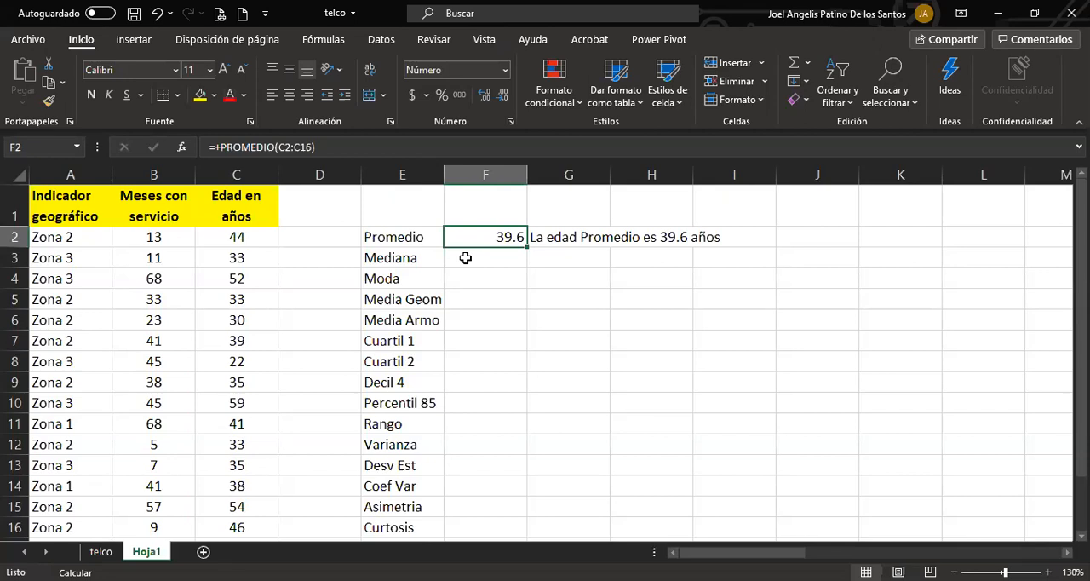
{"action": "left_click", "coordinate": [550, 239]}
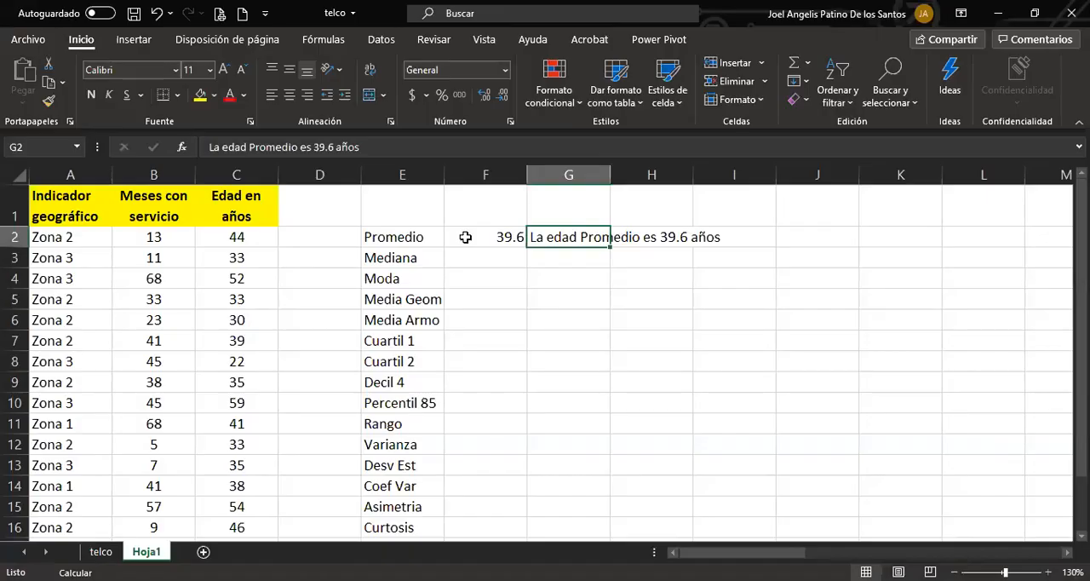
{"action": "left_click", "coordinate": [462, 236]}
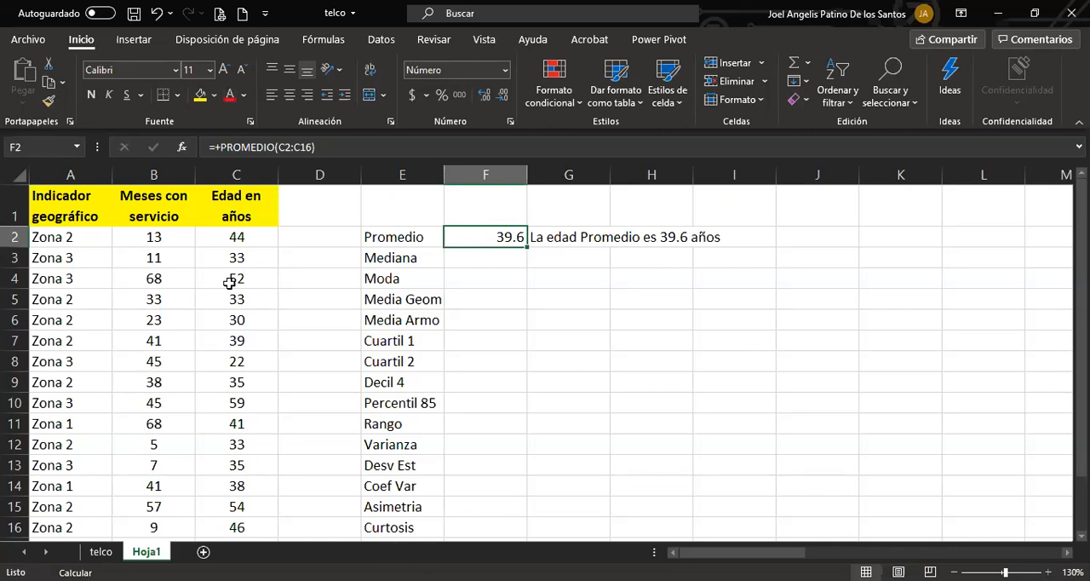
Replace "39.6 años" at the end of the note in cell G2 with "aproximadamente 40 alos".
{"action": "left_click", "coordinate": [578, 234]}
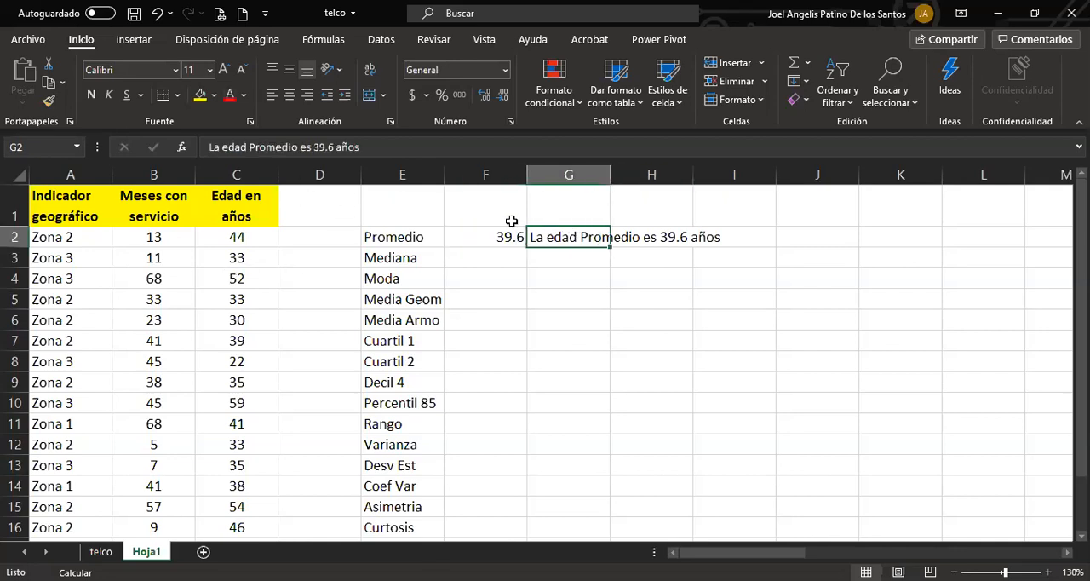
{"action": "left_click_drag", "start_coordinate": [313, 146], "coordinate": [416, 150]}
{"action": "type", "text": "aproxm"}
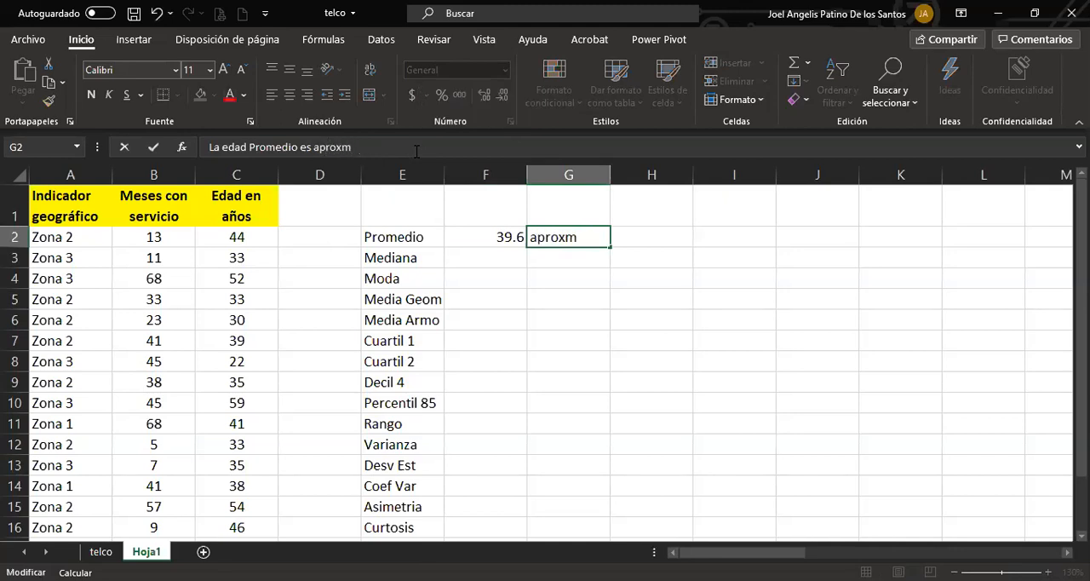
{"action": "key", "text": "BackSpace"}
{"action": "type", "text": "imadamente 40 alos"}
{"action": "key", "text": "Return"}
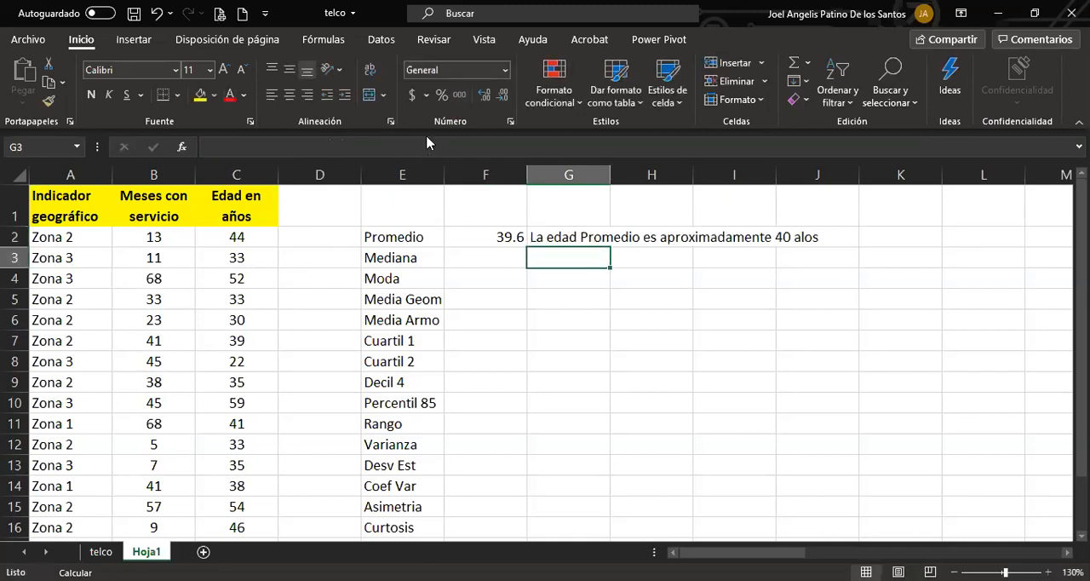
Correct the last word of the note in cell G2 to "años".
{"action": "left_click", "coordinate": [567, 237]}
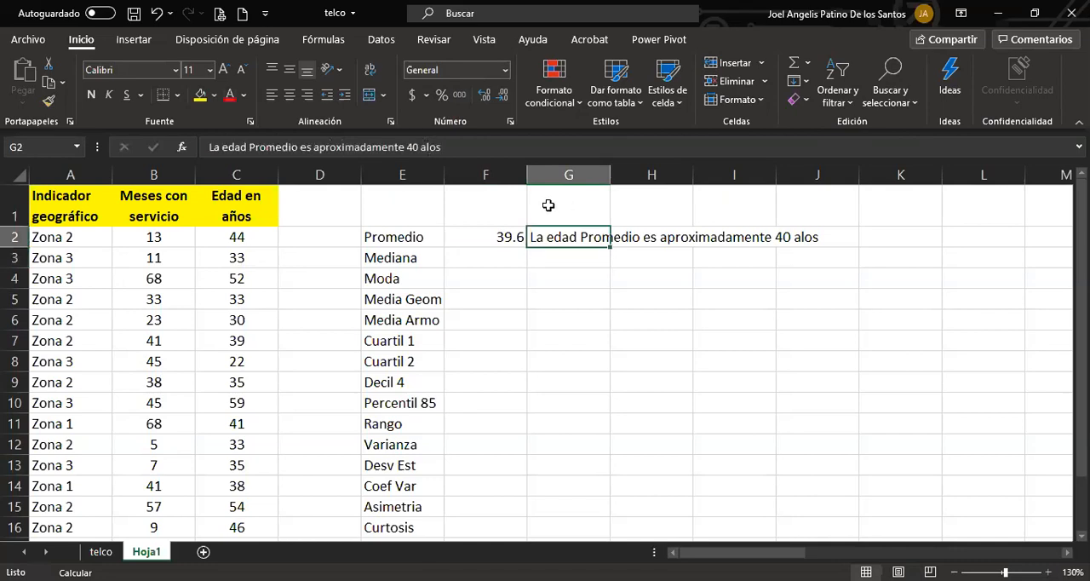
{"action": "type", "text": "anos"}
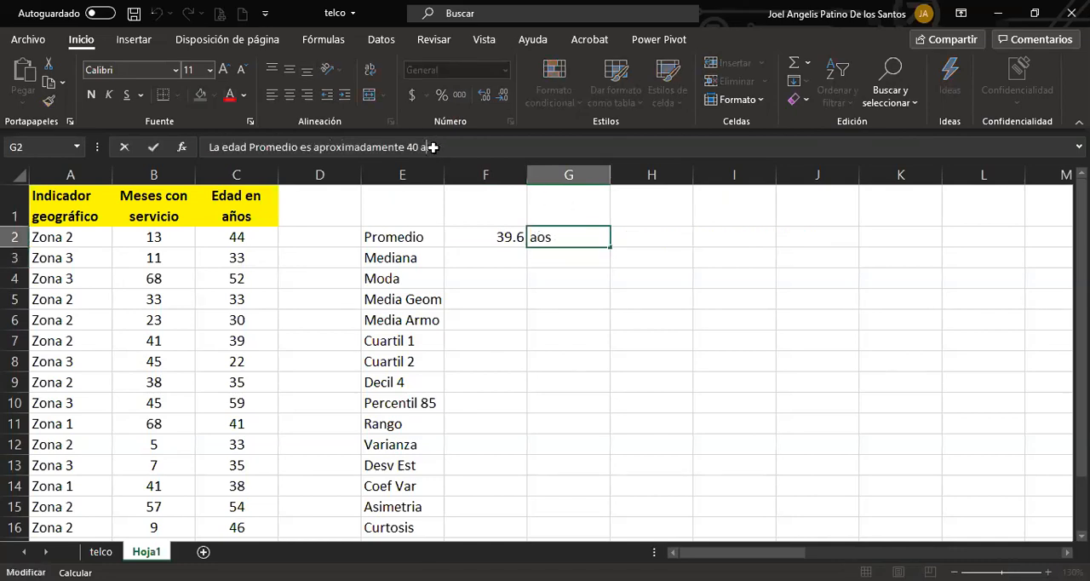
{"action": "left_click", "coordinate": [432, 147]}
{"action": "key", "text": "BackSpace"}
{"action": "type", "text": "ñ"}
{"action": "key", "text": "Return"}
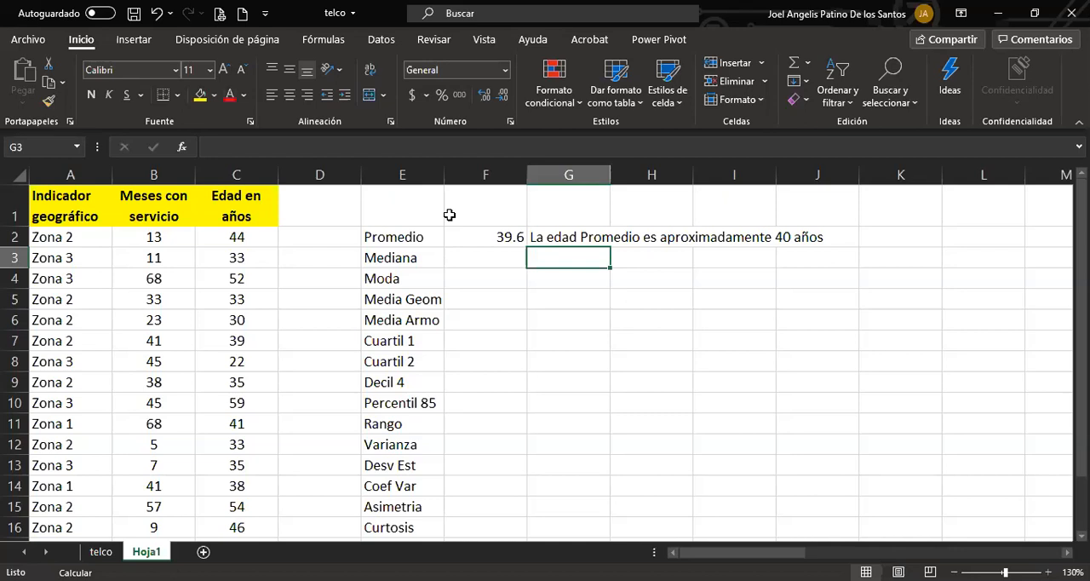
Calculate the median of the ages in C2:C16 in cell F3 with the MEDIANA function.
{"action": "left_click", "coordinate": [470, 250]}
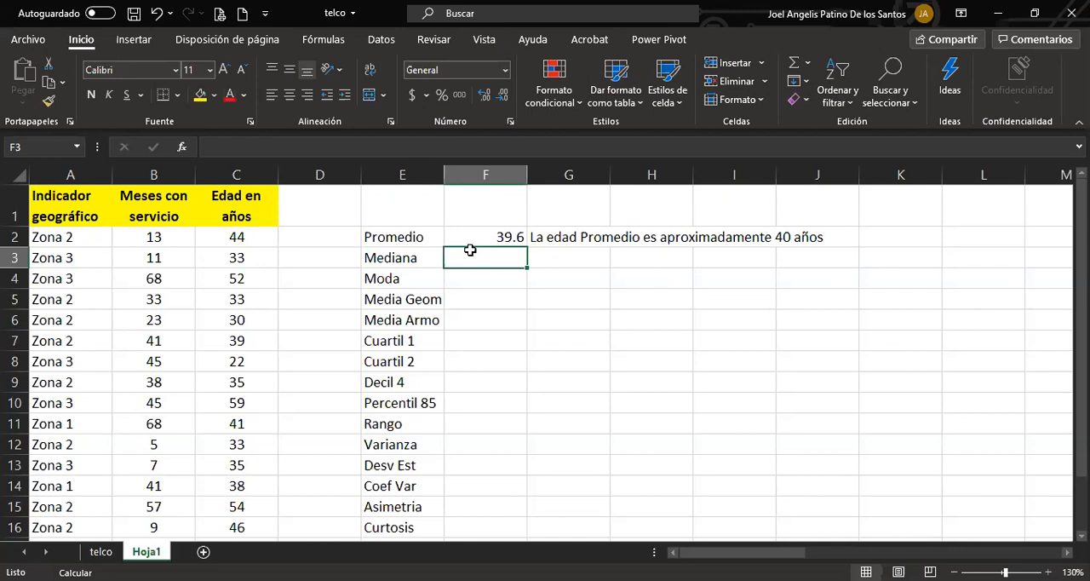
{"action": "left_click", "coordinate": [514, 237]}
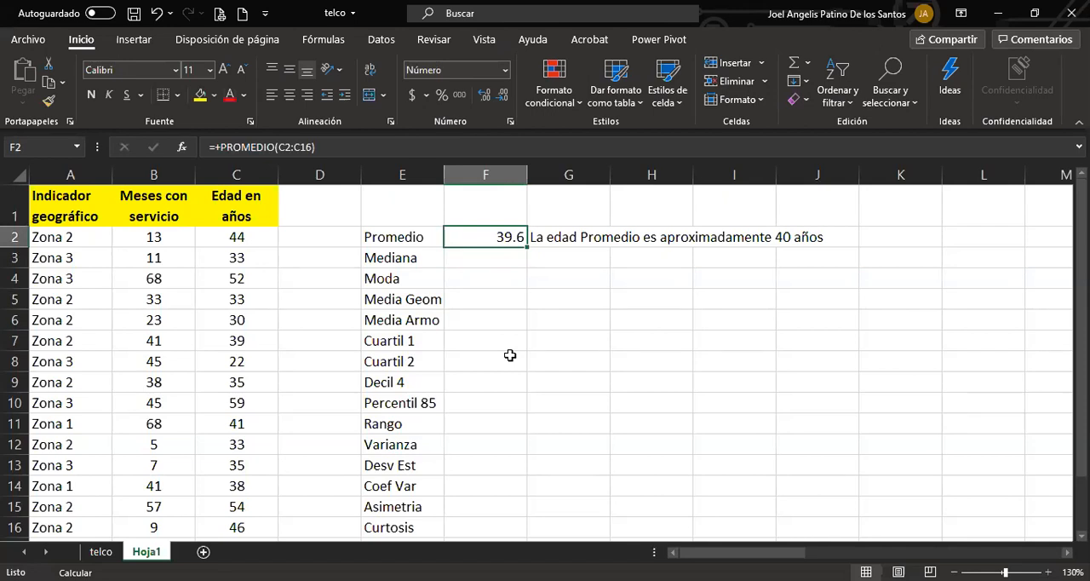
{"action": "key", "text": "Down"}
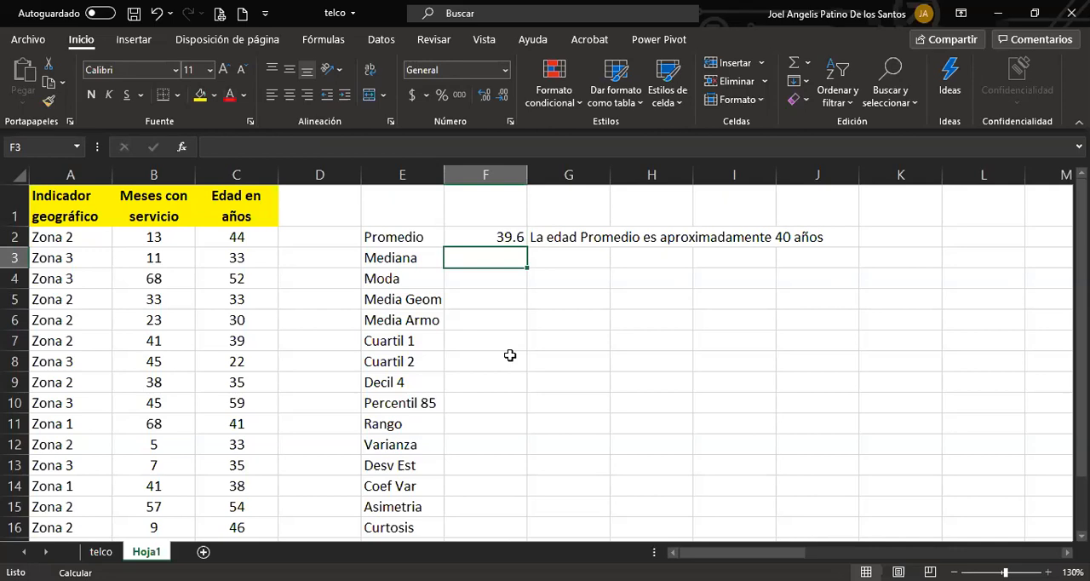
{"action": "type", "text": "+"}
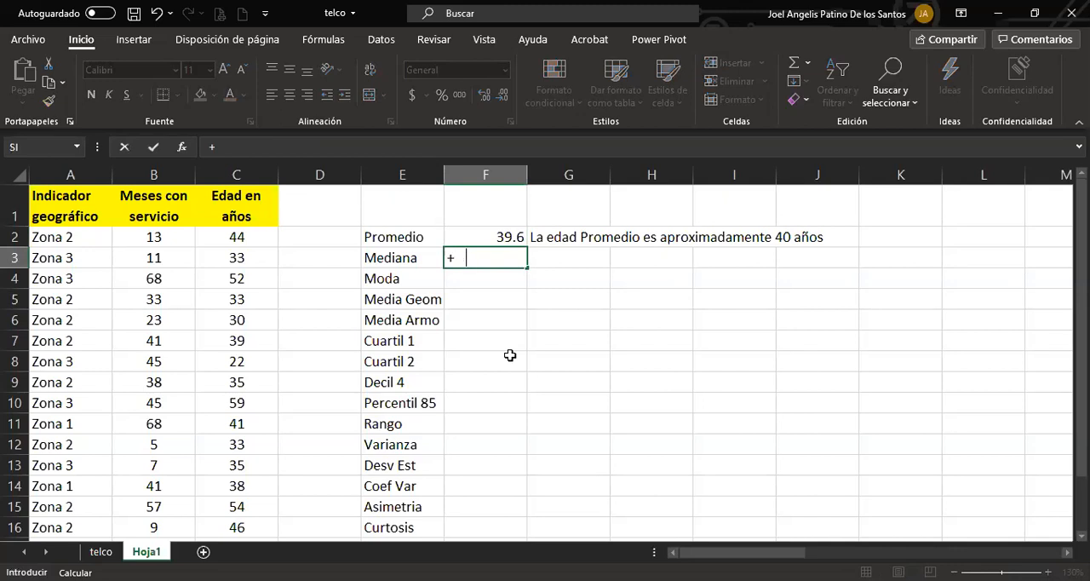
{"action": "key", "text": "BackSpace"}
{"action": "type", "text": "media"}
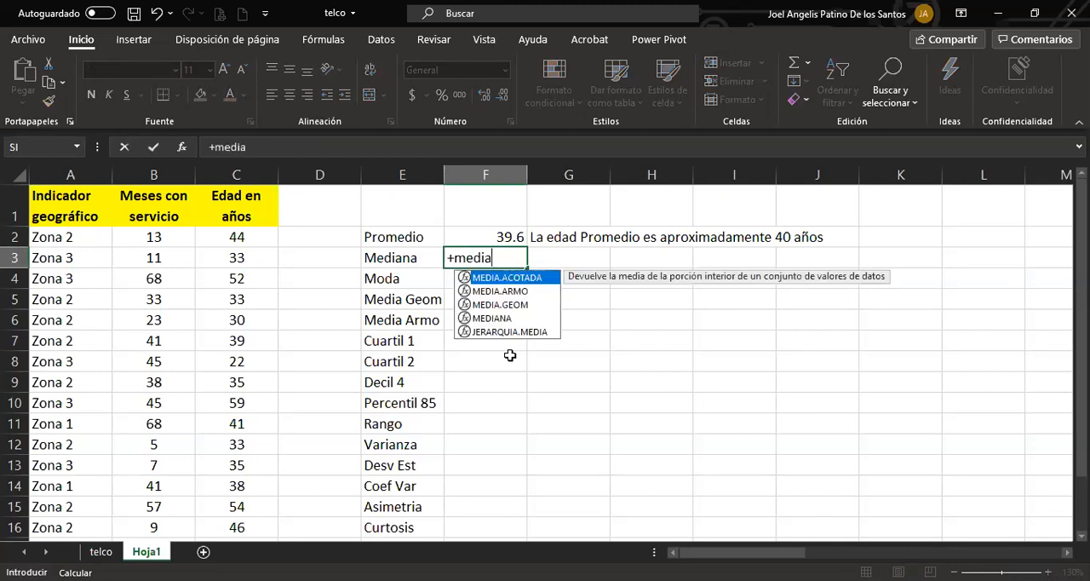
{"action": "key", "text": "Down"}
{"action": "key", "text": "Down"}
{"action": "key", "text": "Down"}
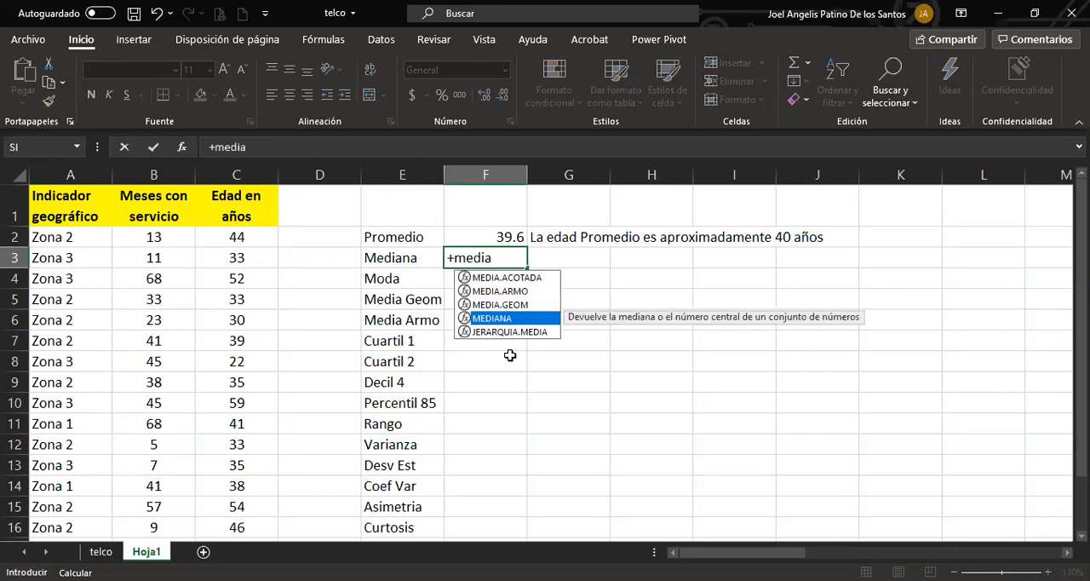
{"action": "key", "text": "Tab"}
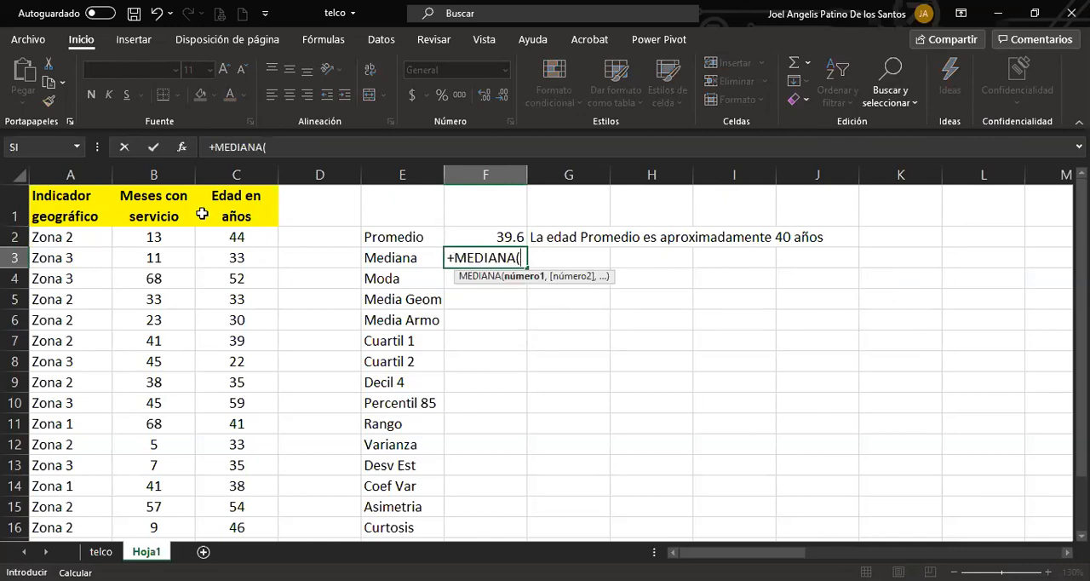
{"action": "left_click", "coordinate": [227, 238]}
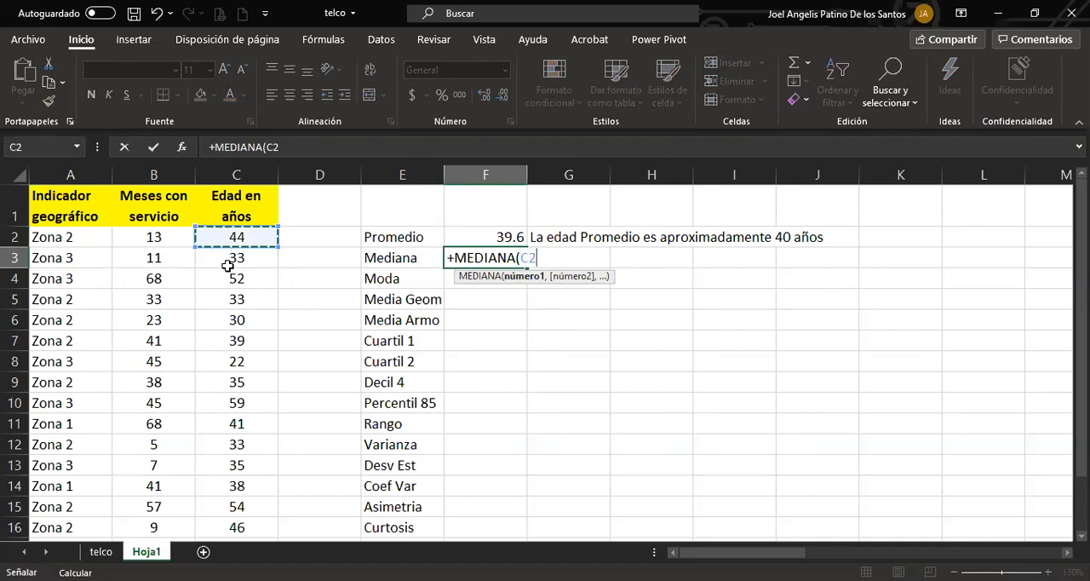
{"action": "left_click_drag", "start_coordinate": [227, 266], "coordinate": [229, 520]}
{"action": "key", "text": "Return"}
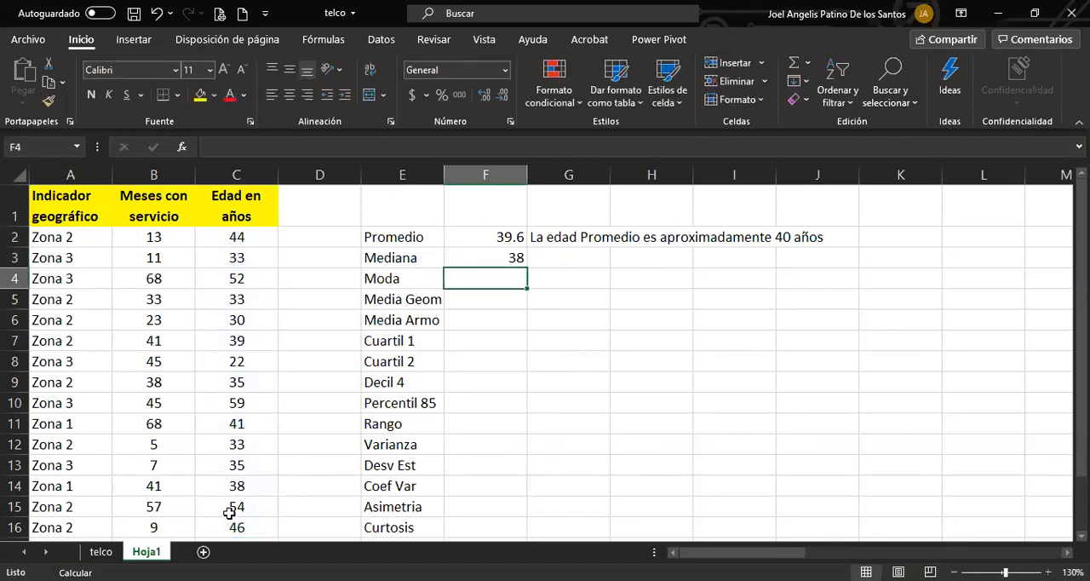
Format the results in F3:F16 to show one decimal place.
{"action": "left_click", "coordinate": [485, 257]}
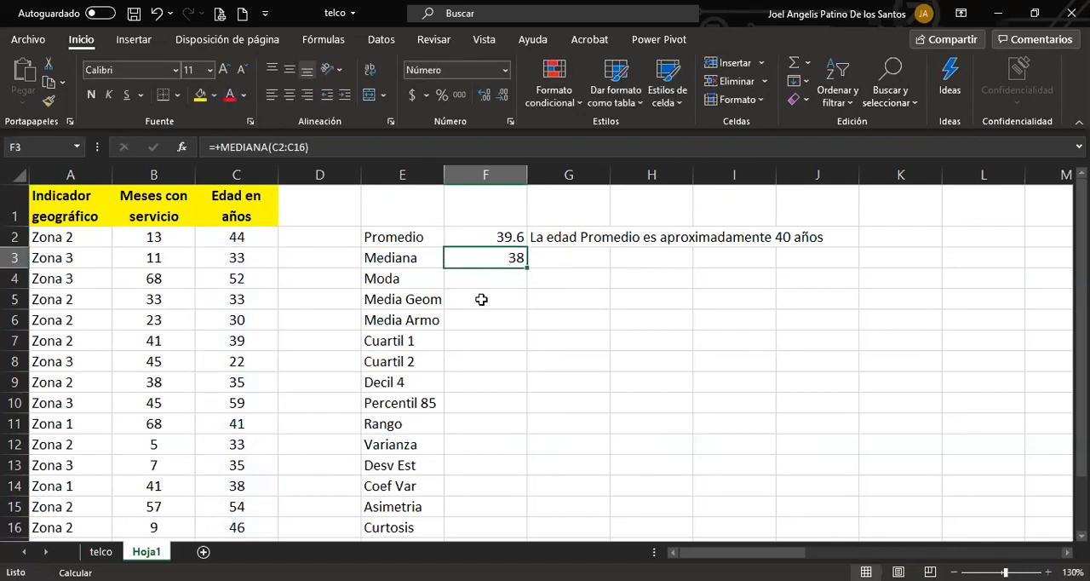
{"action": "left_click_drag", "start_coordinate": [481, 298], "coordinate": [479, 523]}
{"action": "left_click", "coordinate": [484, 98]}
{"action": "left_click", "coordinate": [481, 383]}
{"action": "left_click", "coordinate": [486, 260]}
Enter the interpretation "El 50% de los clientes tiene menos de 38 años" in cell G3 beside the median.
{"action": "left_click", "coordinate": [581, 255]}
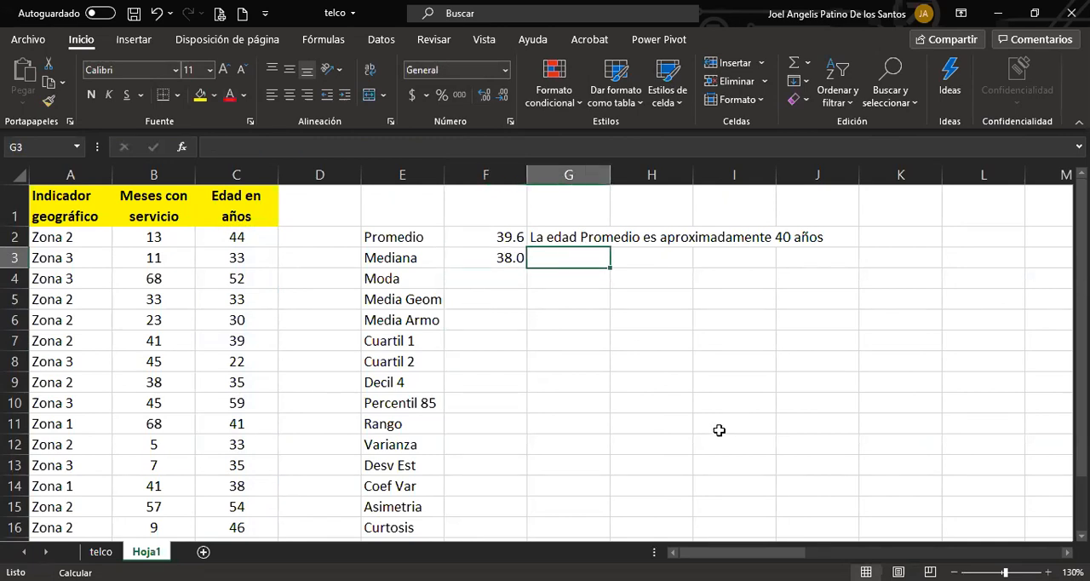
{"action": "type", "text": "El 50"}
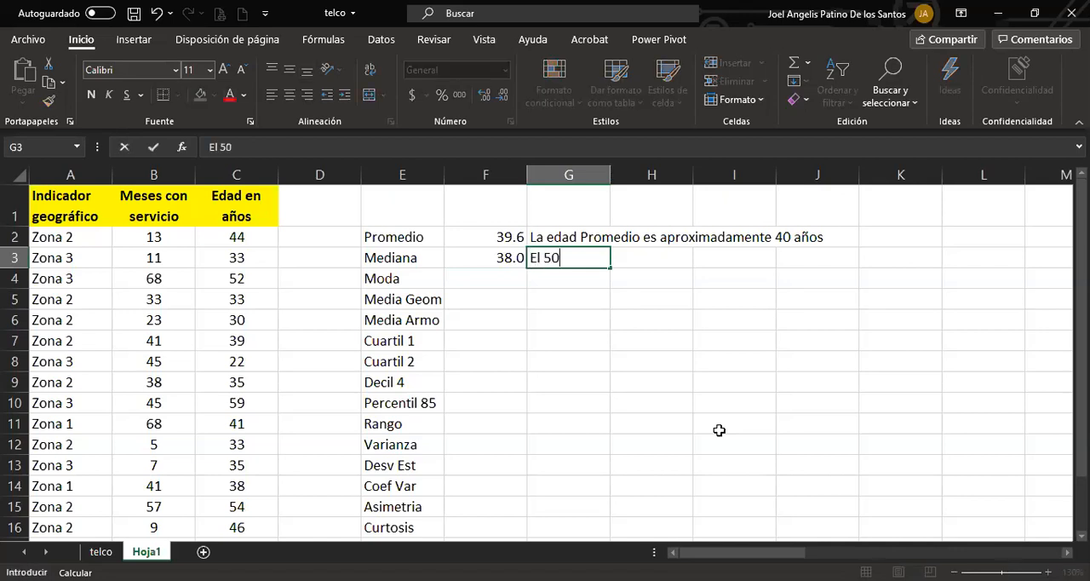
{"action": "type", "text": "% de los"}
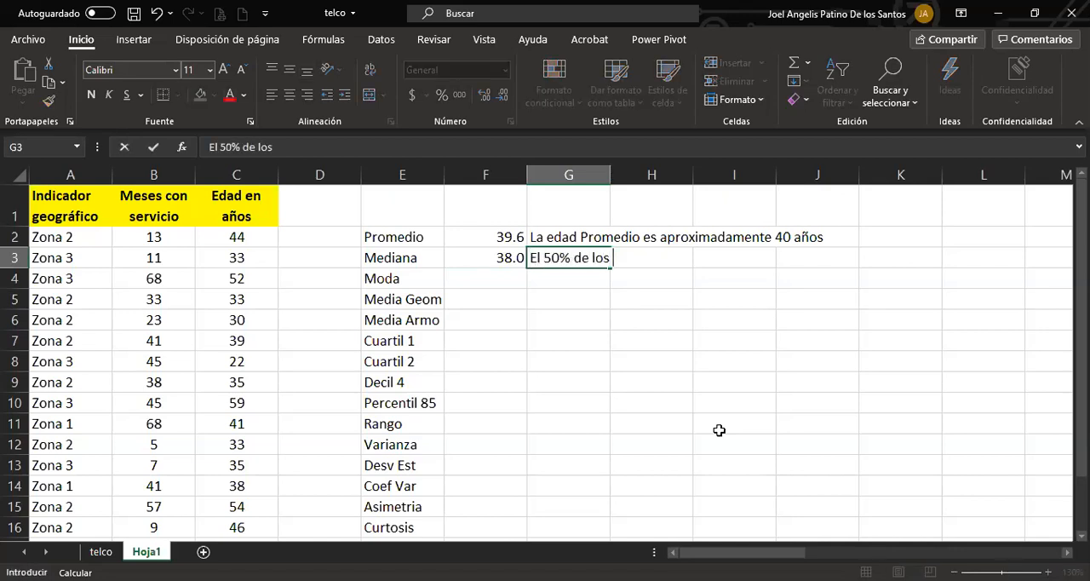
{"action": "type", "text": " e,pleados"}
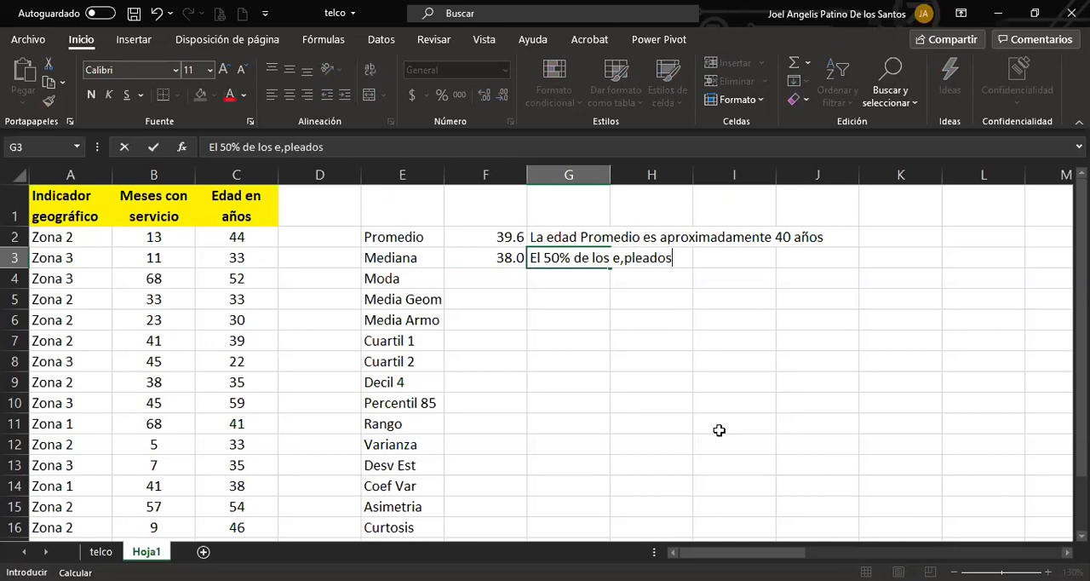
{"action": "key", "text": "BackSpace"}
{"action": "key", "text": "BackSpace"}
{"action": "key", "text": "BackSpace"}
{"action": "key", "text": "BackSpace"}
{"action": "key", "text": "BackSpace"}
{"action": "key", "text": "BackSpace"}
{"action": "key", "text": "BackSpace"}
{"action": "key", "text": "BackSpace"}
{"action": "key", "text": "BackSpace"}
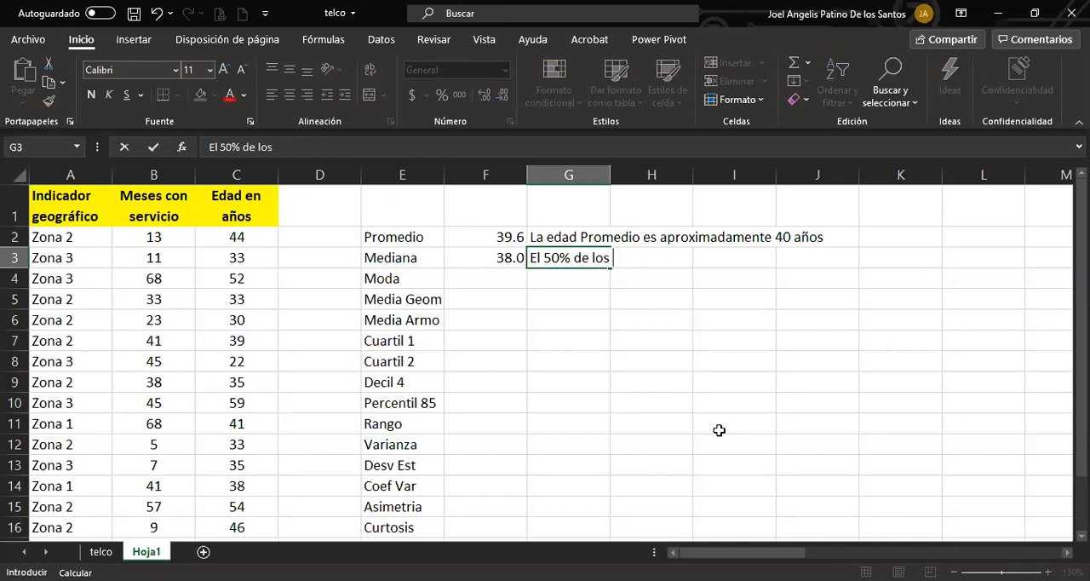
{"action": "type", "text": "clientes tiene "}
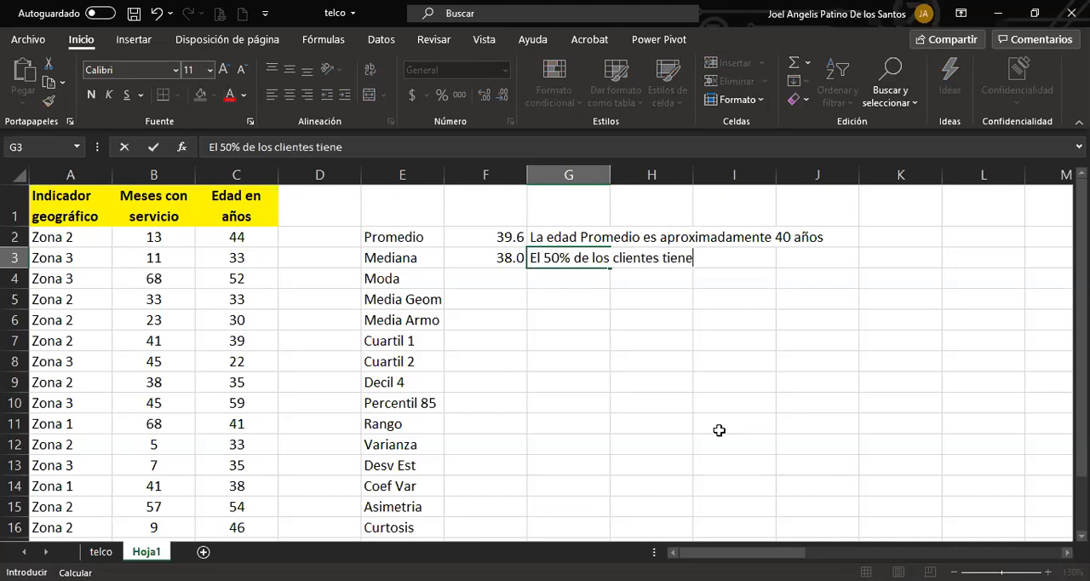
{"action": "type", "text": "menos de 38 años"}
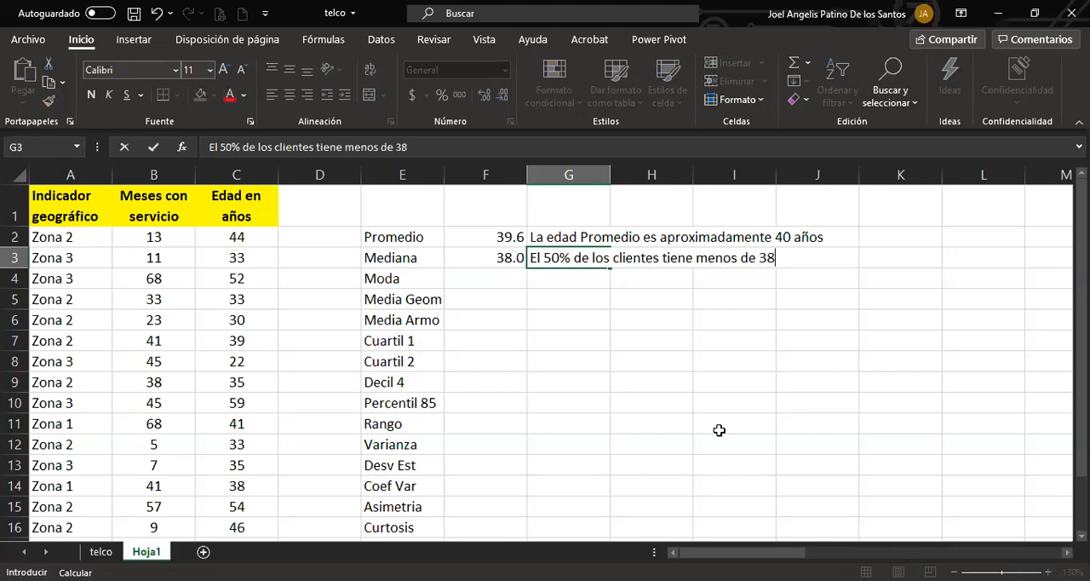
{"action": "key", "text": "Return"}
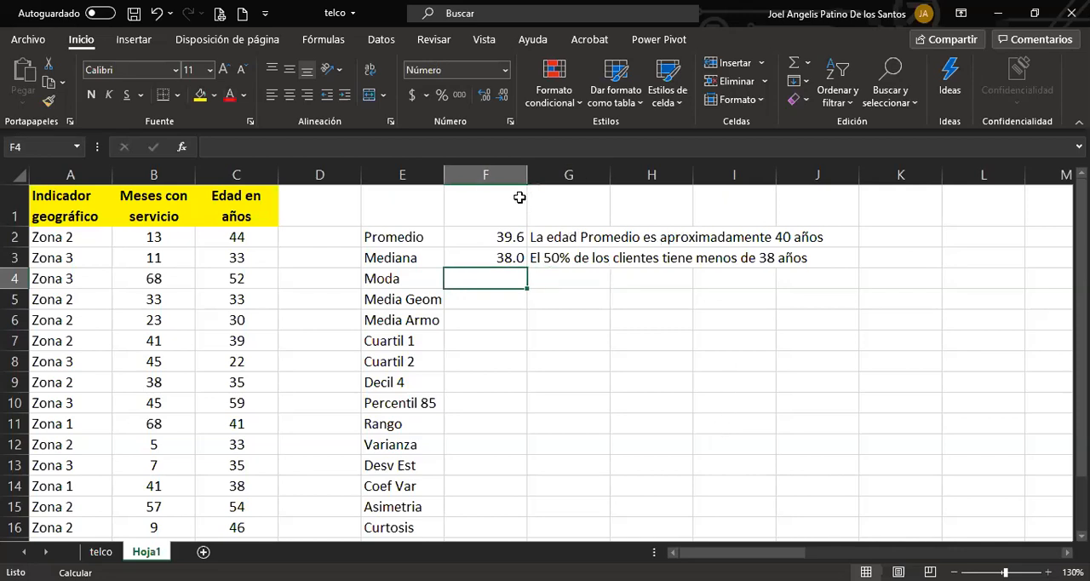
Center the contents of column F horizontally.
{"action": "left_click", "coordinate": [488, 163]}
{"action": "left_click", "coordinate": [290, 94]}
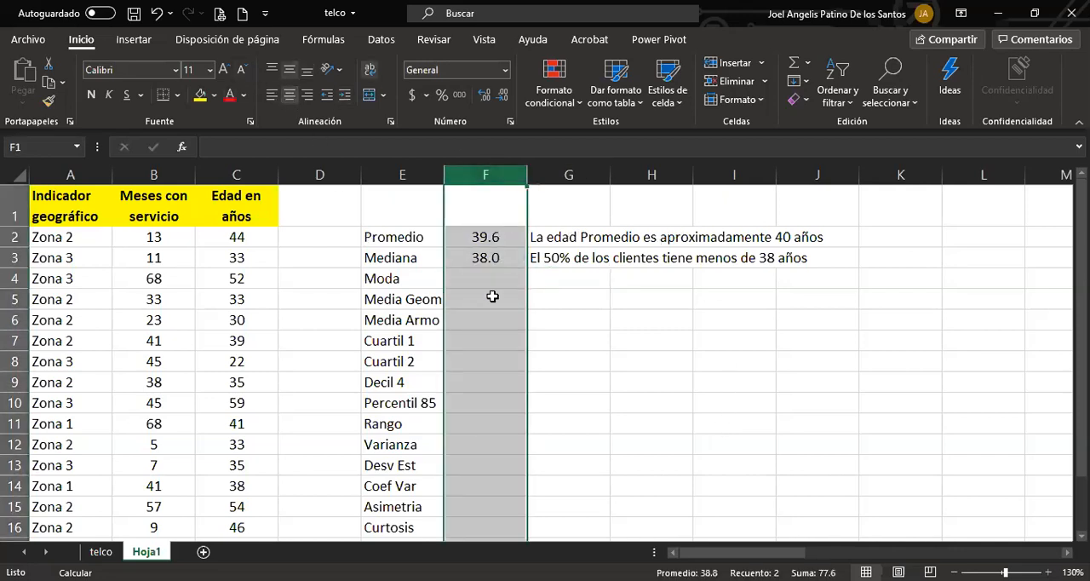
Try to calculate the mode of the ages in cell F4 from the age column.
{"action": "left_click", "coordinate": [487, 278]}
{"action": "type", "text": "+"}
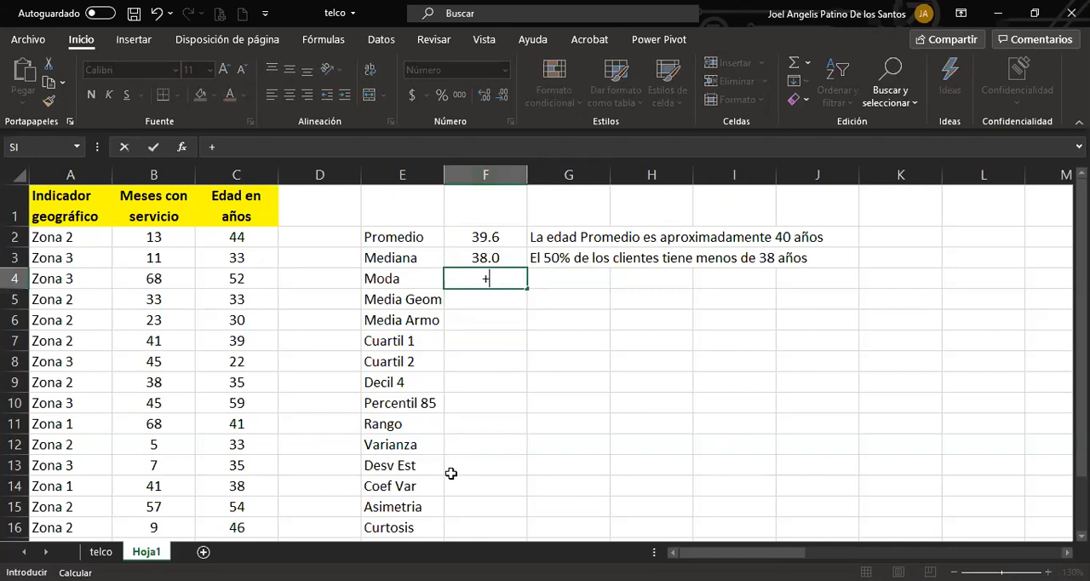
{"action": "type", "text": "moda"}
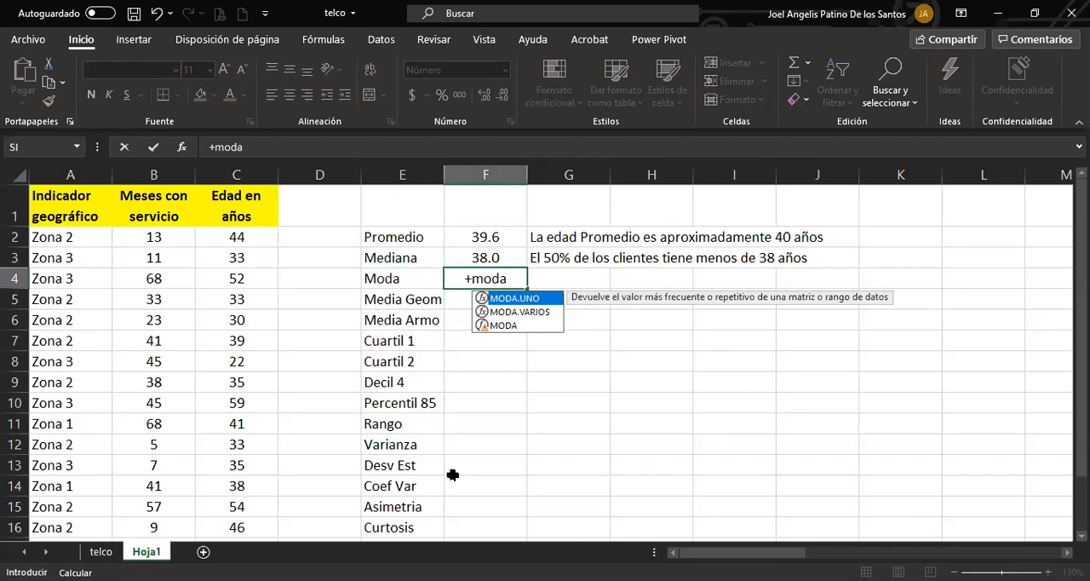
{"action": "key", "text": "Down"}
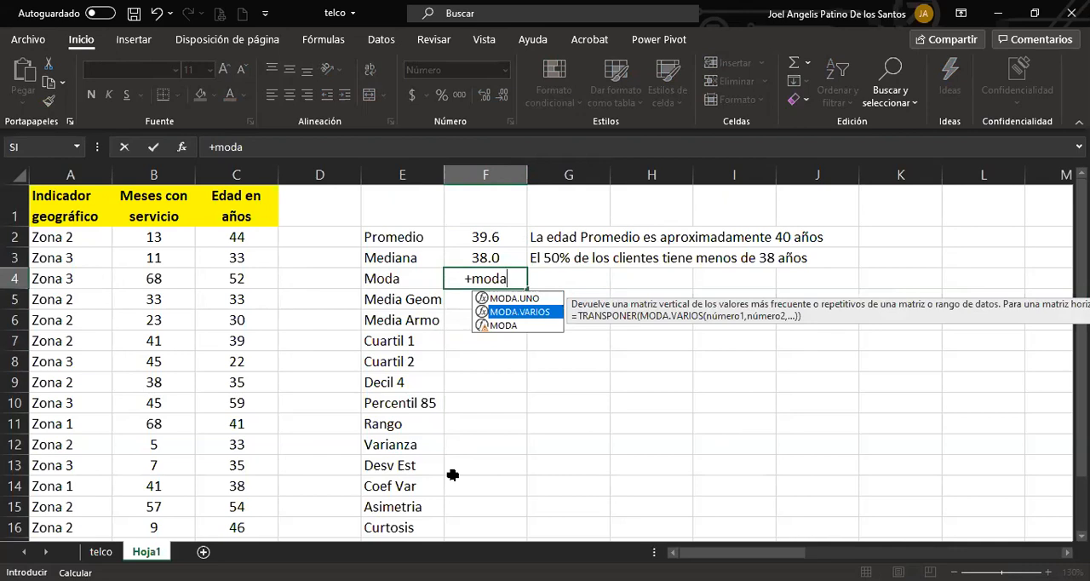
{"action": "key", "text": "Up"}
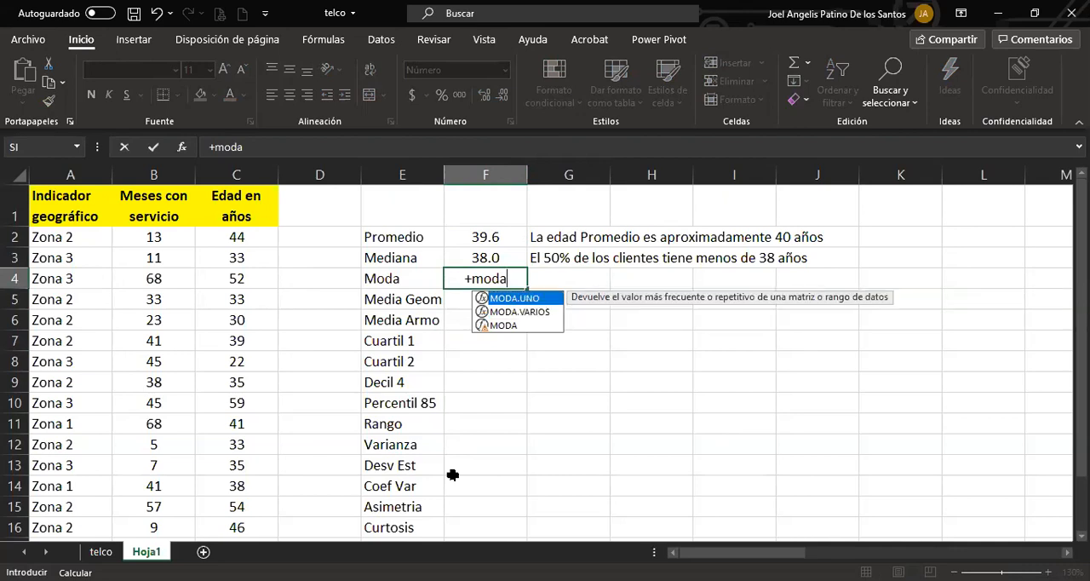
{"action": "left_click", "coordinate": [237, 238]}
{"action": "left_click_drag", "start_coordinate": [238, 238], "coordinate": [238, 424]}
Calculate the mode of the ages in C2:C16 in cell F4 with the MODA.UNO function.
{"action": "left_click", "coordinate": [469, 280]}
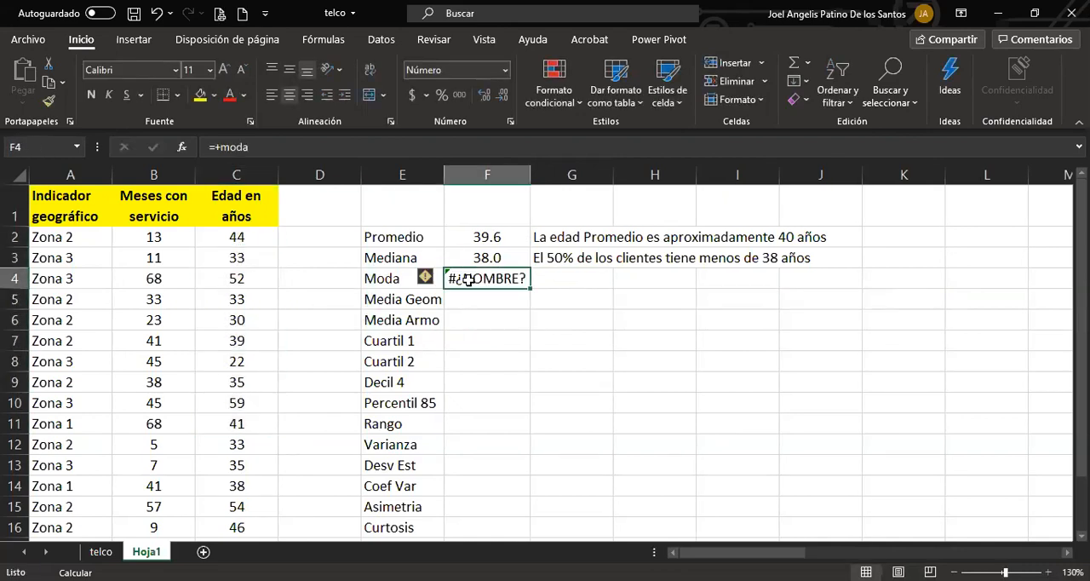
{"action": "type", "text": "+"}
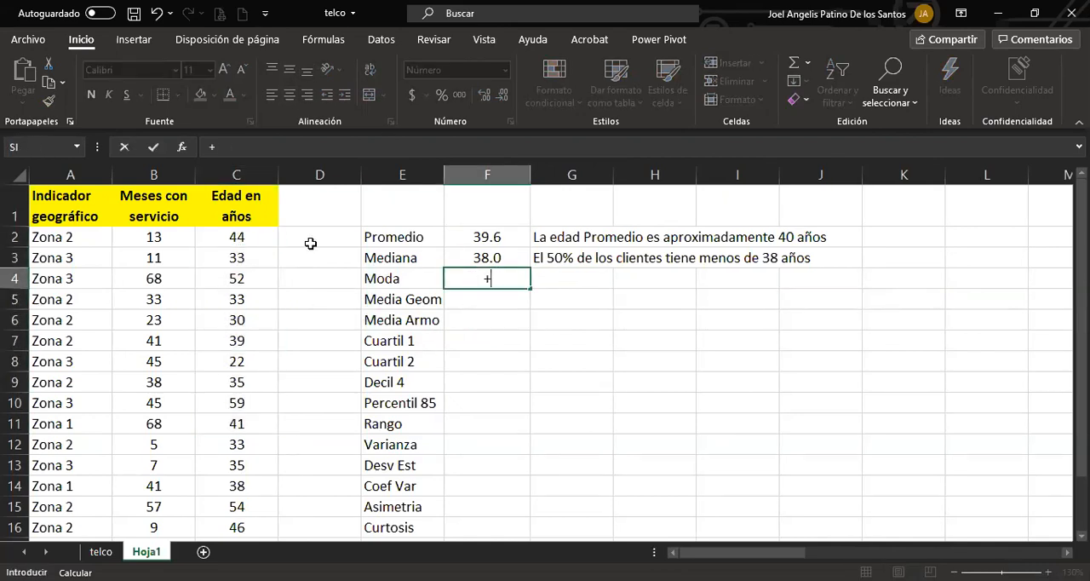
{"action": "type", "text": "MODA.UNO("}
{"action": "left_click", "coordinate": [240, 239]}
{"action": "left_click_drag", "start_coordinate": [242, 258], "coordinate": [235, 523]}
{"action": "key", "text": "Return"}
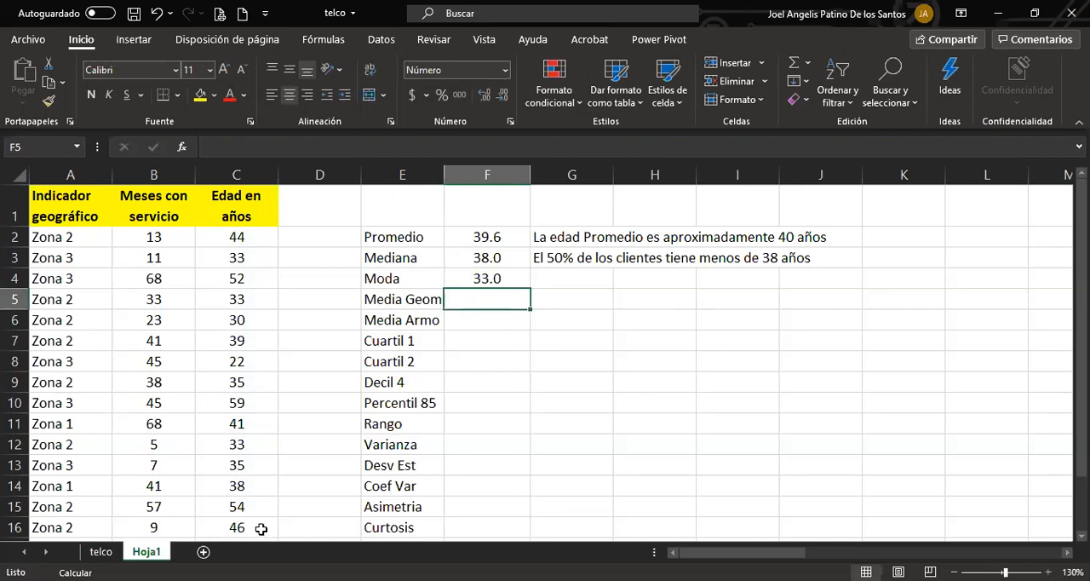
Mark the repeated ages of 33 in C3, C5 and C12 with red text and yellow fill.
{"action": "left_click", "coordinate": [243, 253]}
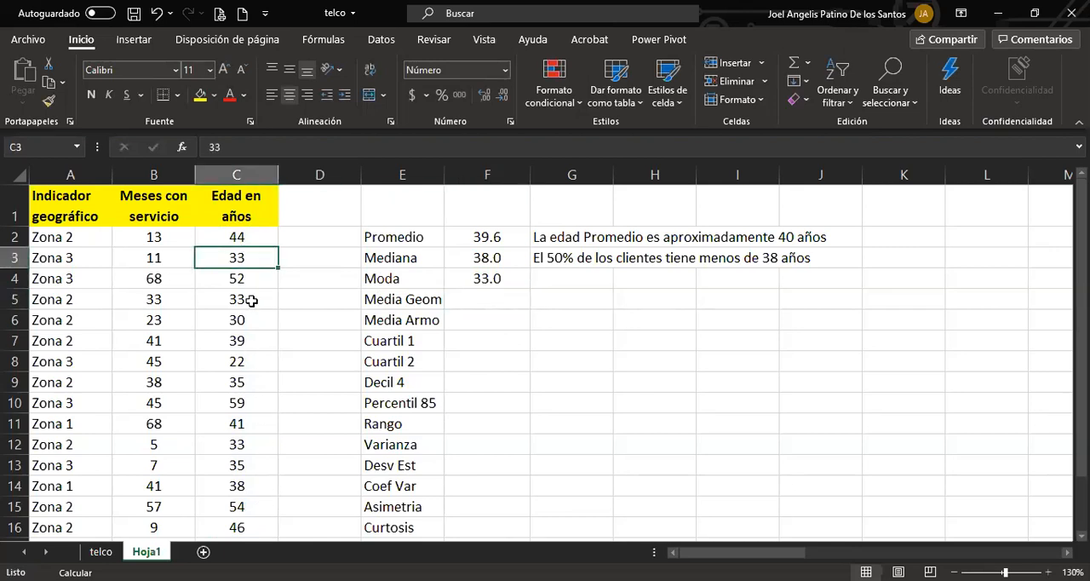
{"action": "left_click", "coordinate": [251, 300], "text": "ctrl"}
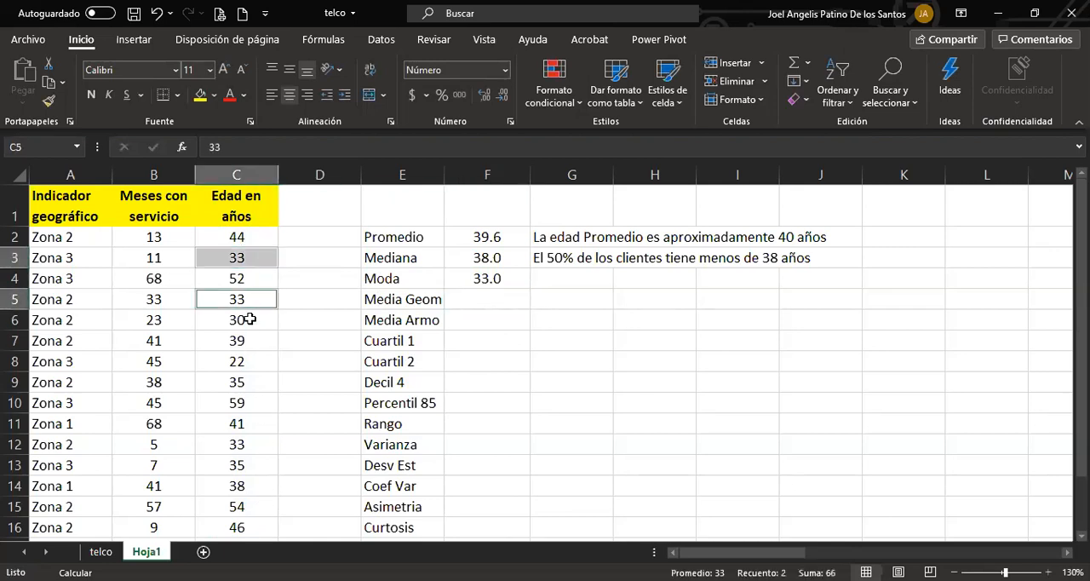
{"action": "left_click", "coordinate": [251, 448], "text": "ctrl"}
{"action": "left_click", "coordinate": [230, 97]}
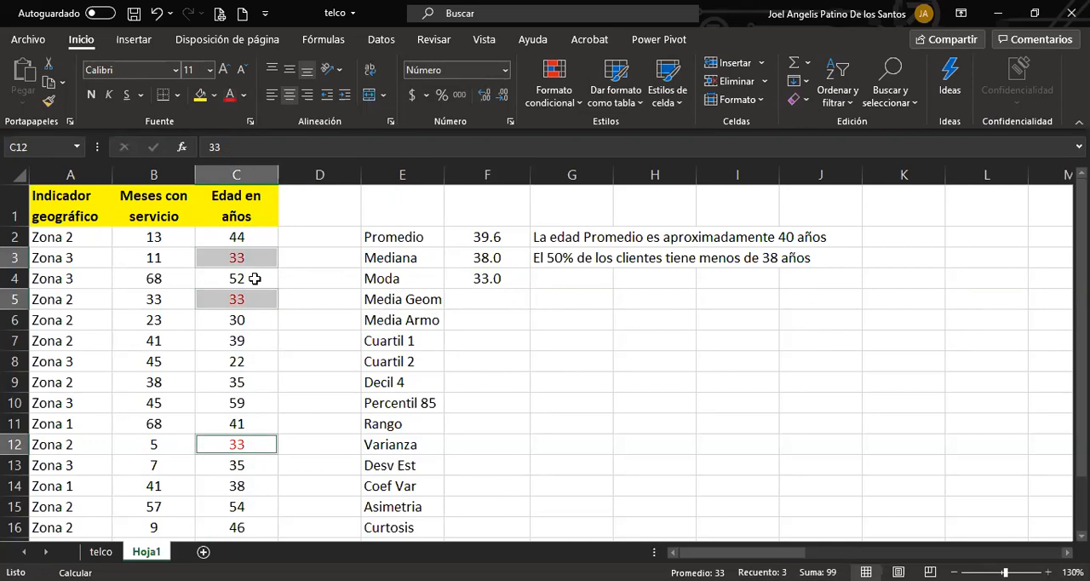
{"action": "left_click", "coordinate": [200, 94]}
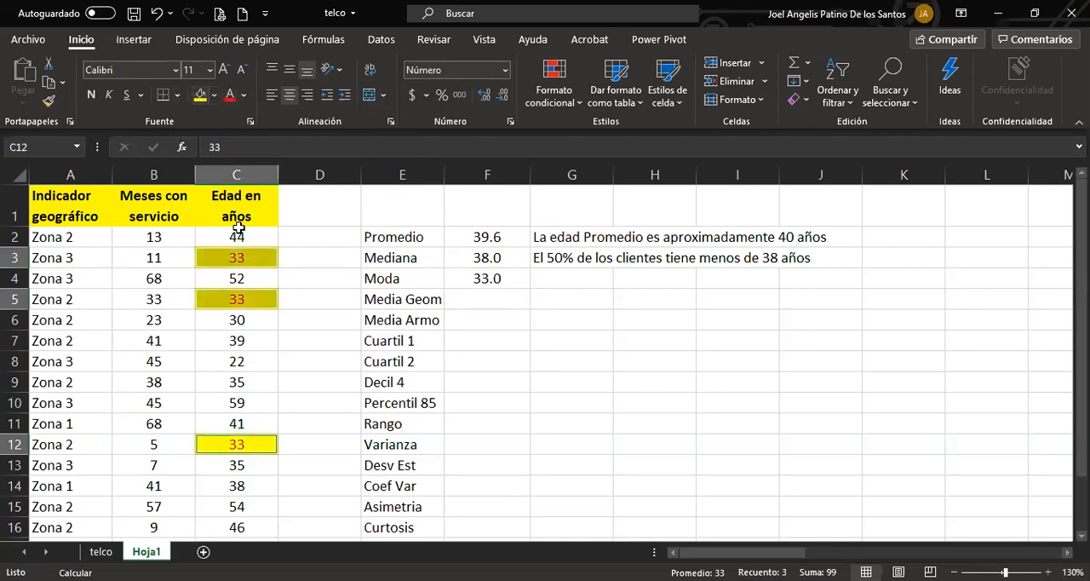
{"action": "left_click", "coordinate": [281, 341]}
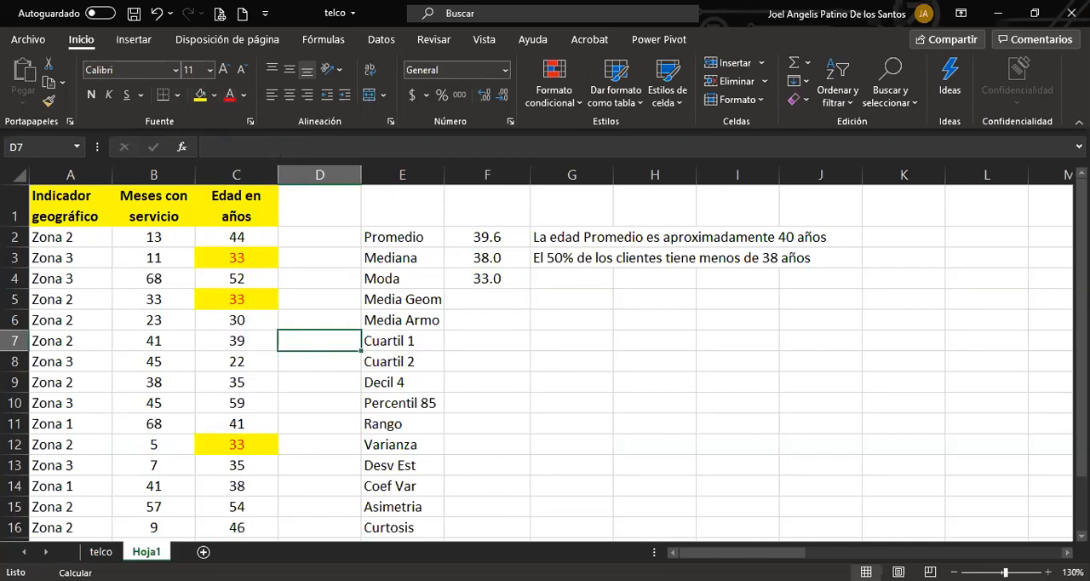
Undo the yellow fill and the red text on the ages in C3, C5 and C12.
{"action": "key", "text": "ctrl+z"}
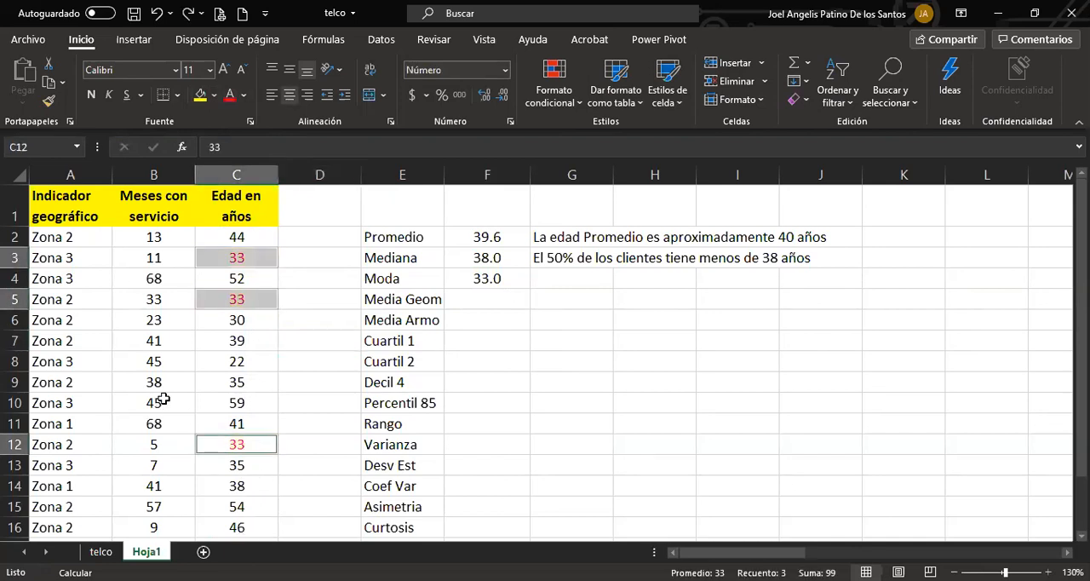
{"action": "key", "text": "ctrl+z"}
{"action": "left_click", "coordinate": [234, 344]}
Write the mode's interpretation in cell G4: "La edad mas frecuente en los clientes es 33 años".
{"action": "left_click", "coordinate": [554, 282]}
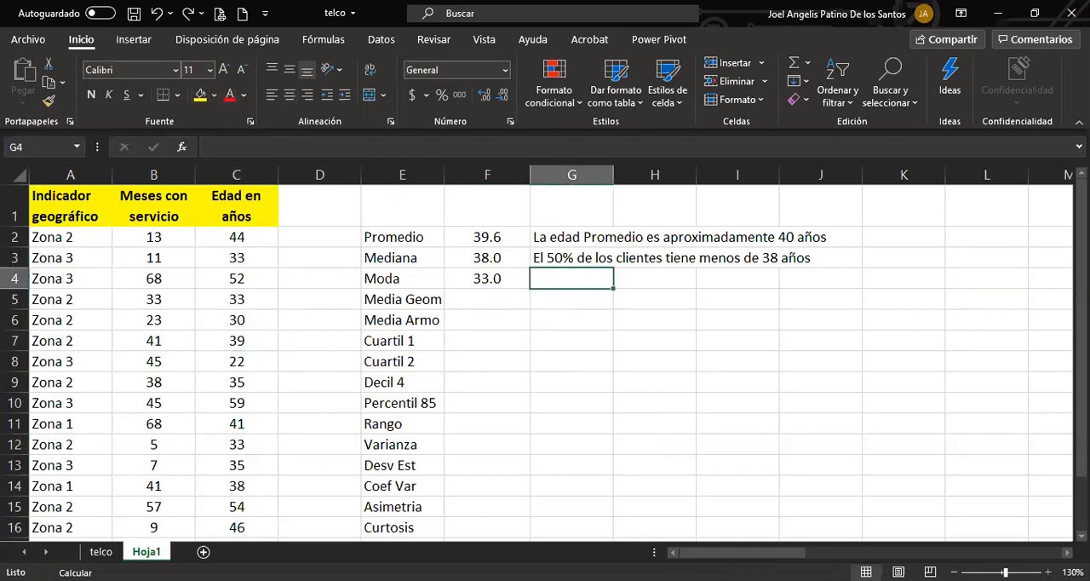
{"action": "type", "text": "La edad "}
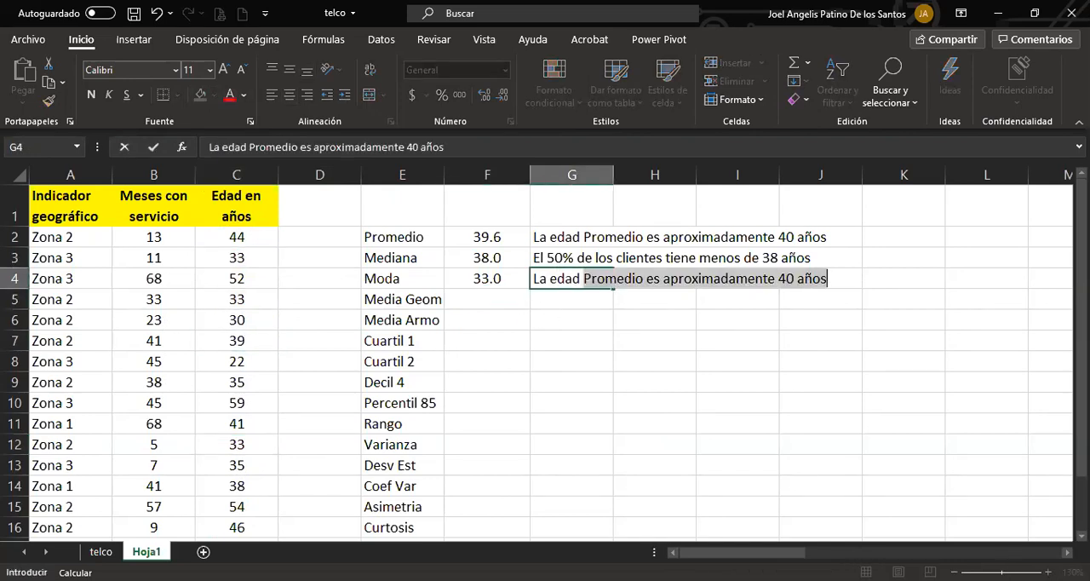
{"action": "type", "text": "mas frecuente en "}
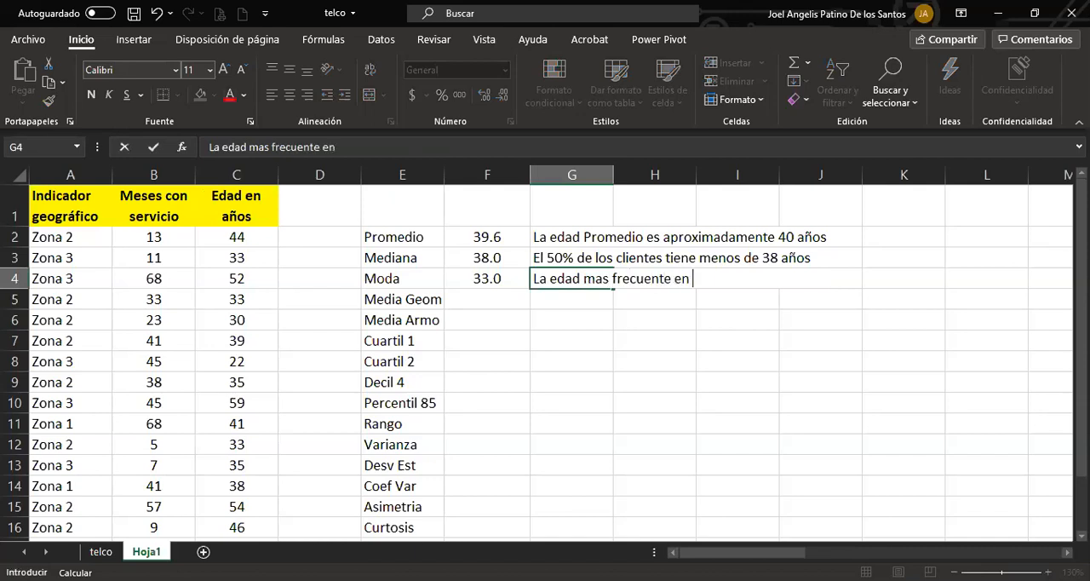
{"action": "type", "text": "los clientes es "}
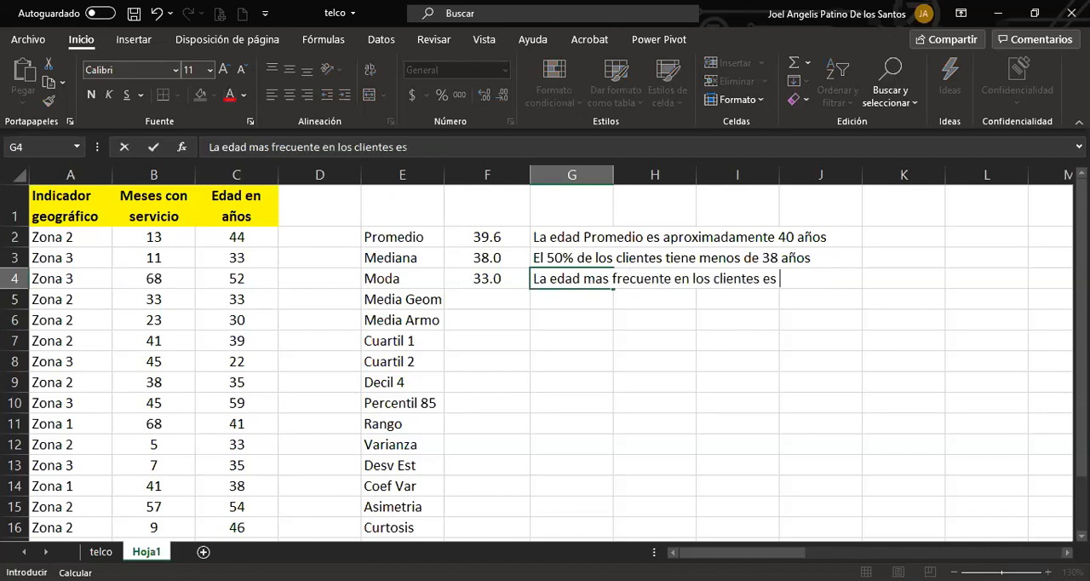
{"action": "type", "text": "33 años"}
{"action": "key", "text": "Return"}
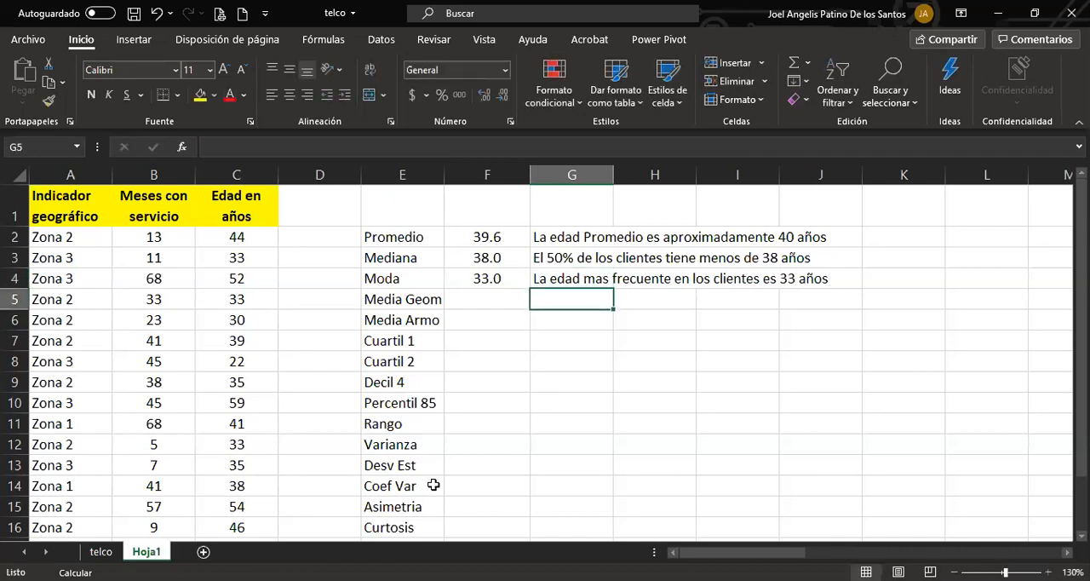
{"action": "left_click", "coordinate": [482, 300]}
{"action": "type", "text": "+"}
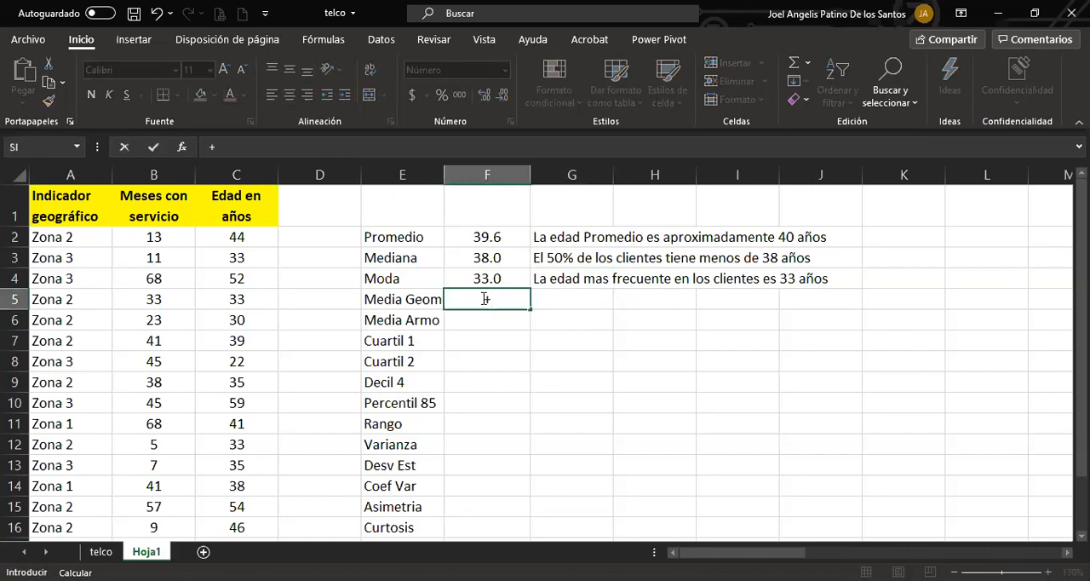
{"action": "type", "text": "mODA.VARIOS("}
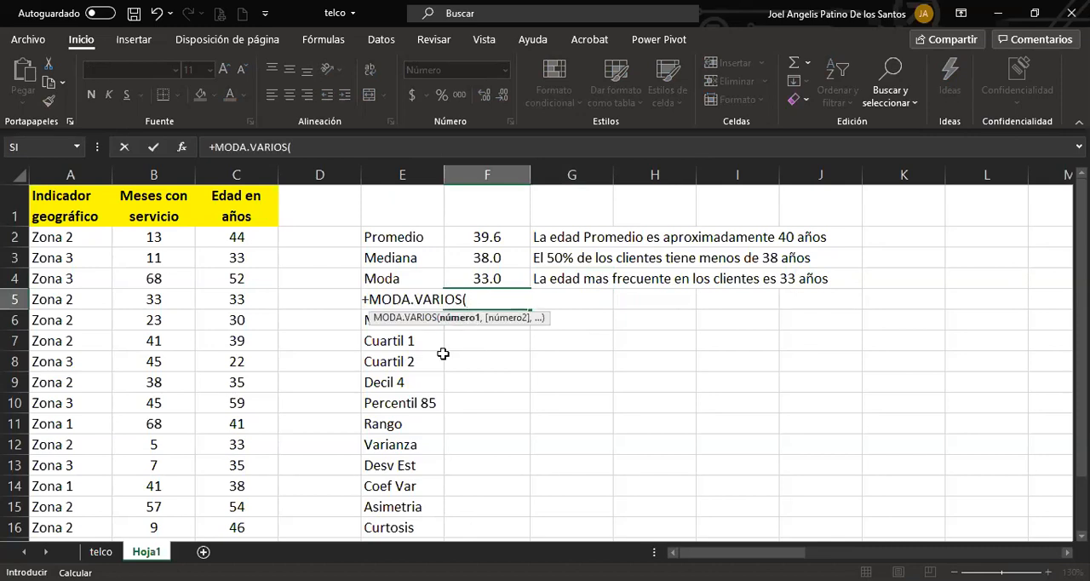
{"action": "key", "text": "BackSpace"}
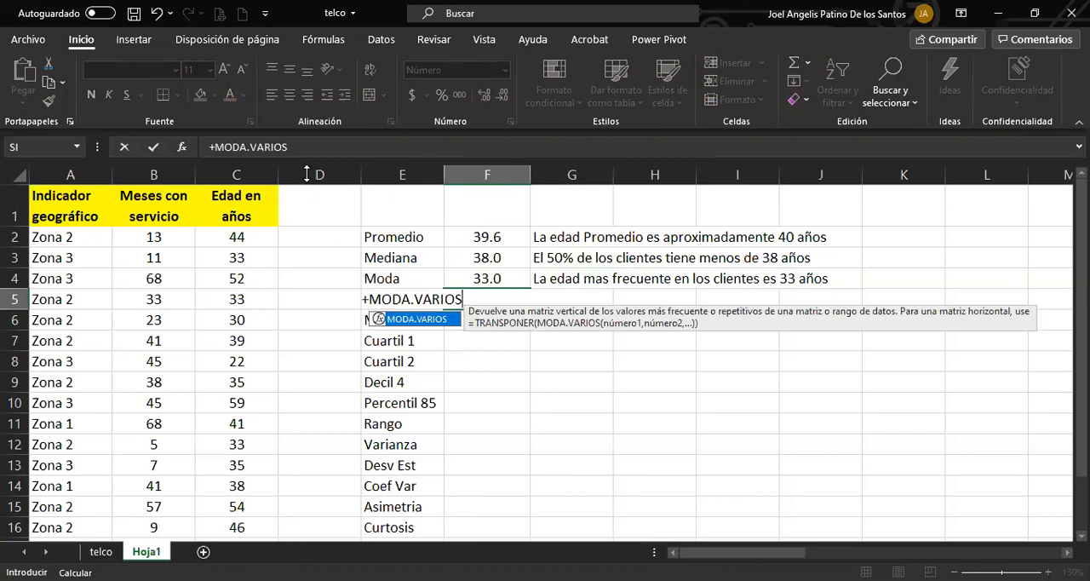
{"action": "left_click", "coordinate": [182, 146]}
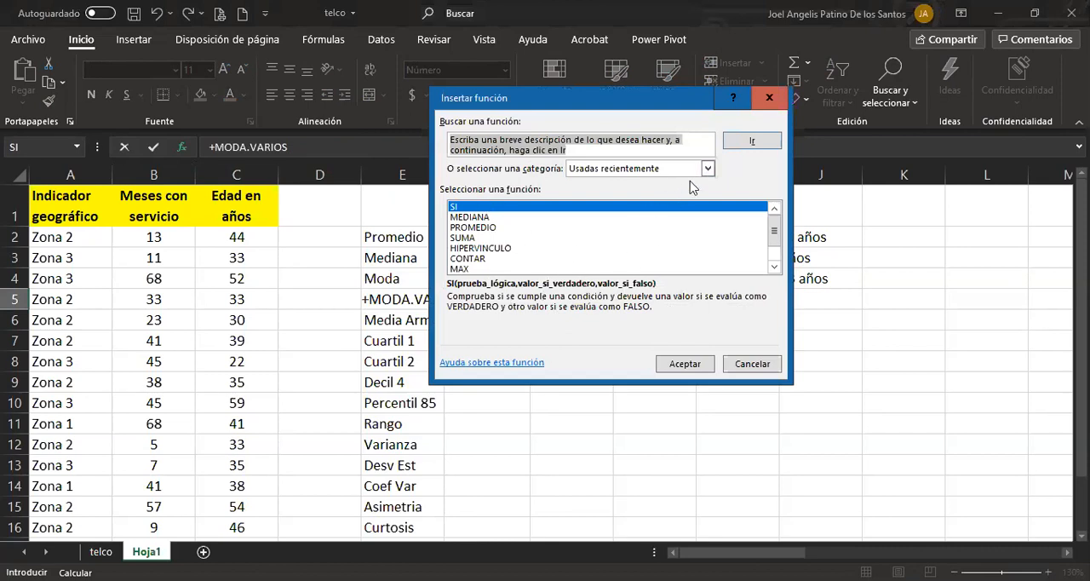
{"action": "left_click", "coordinate": [734, 365]}
{"action": "left_click_drag", "start_coordinate": [492, 301], "coordinate": [491, 364]}
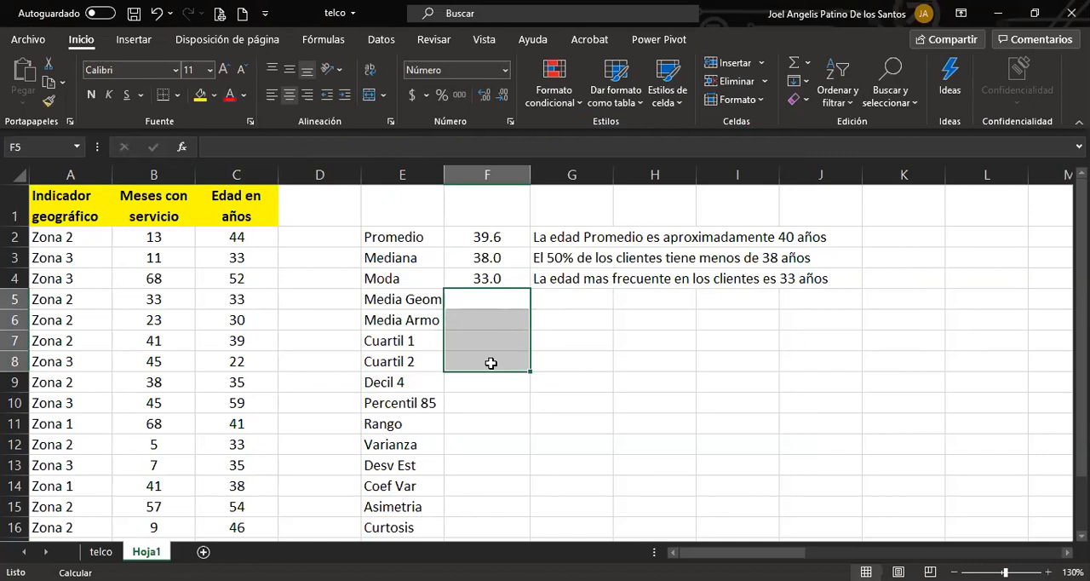
{"action": "left_click", "coordinate": [497, 304]}
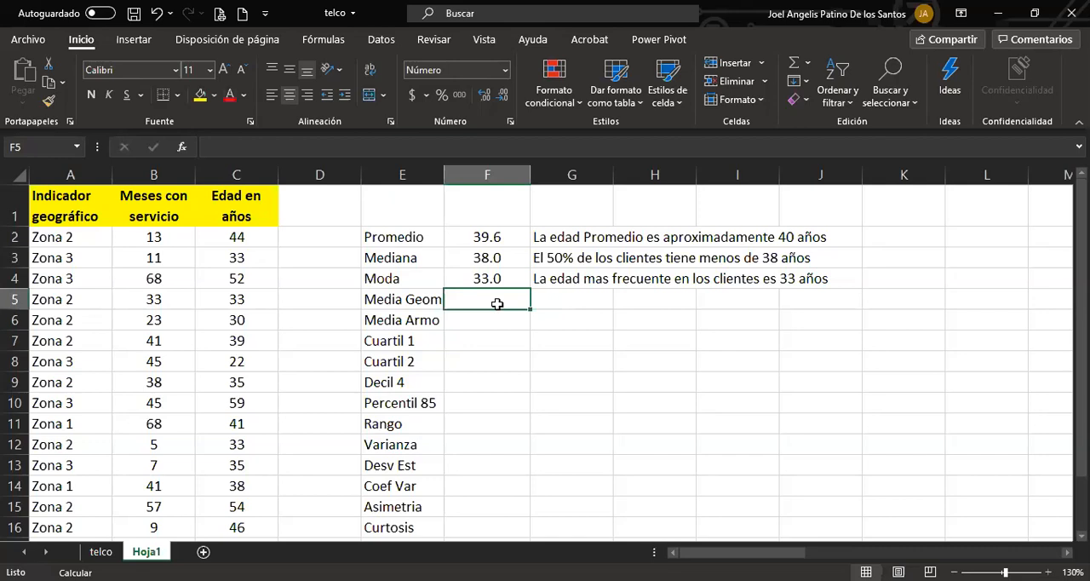
{"action": "left_click_drag", "start_coordinate": [497, 303], "coordinate": [492, 352]}
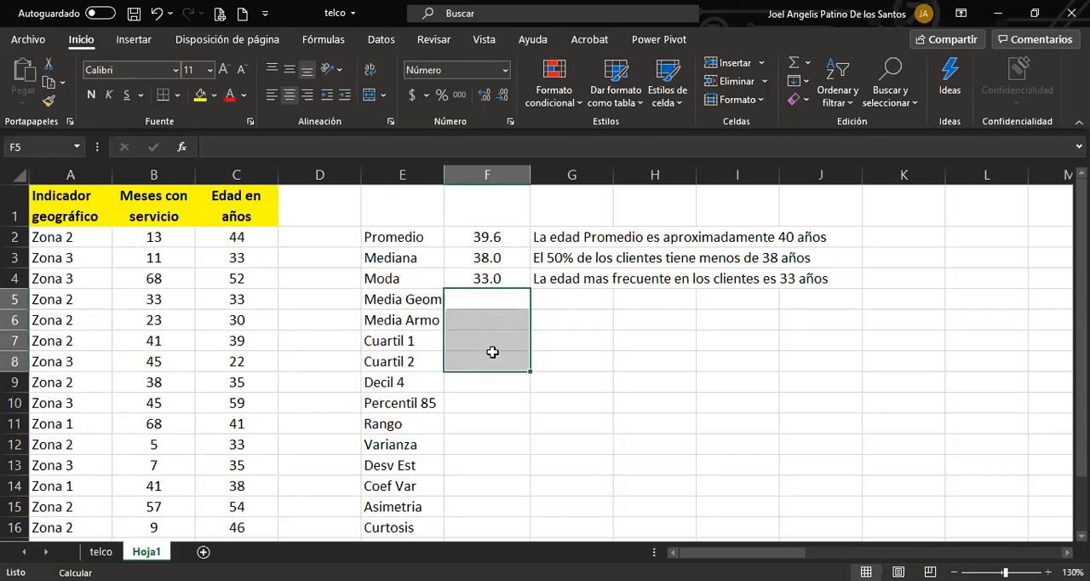
Calculate the geometric mean of the ages in C2:C16 in cell F5 with the MEDIA.GEOM function.
{"action": "left_click", "coordinate": [491, 304]}
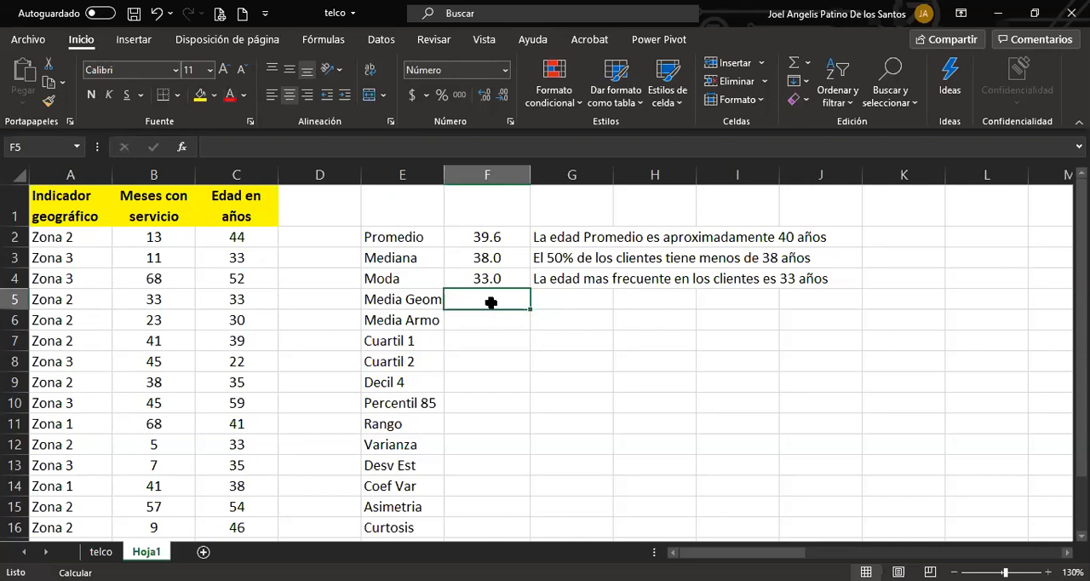
{"action": "type", "text": "+"}
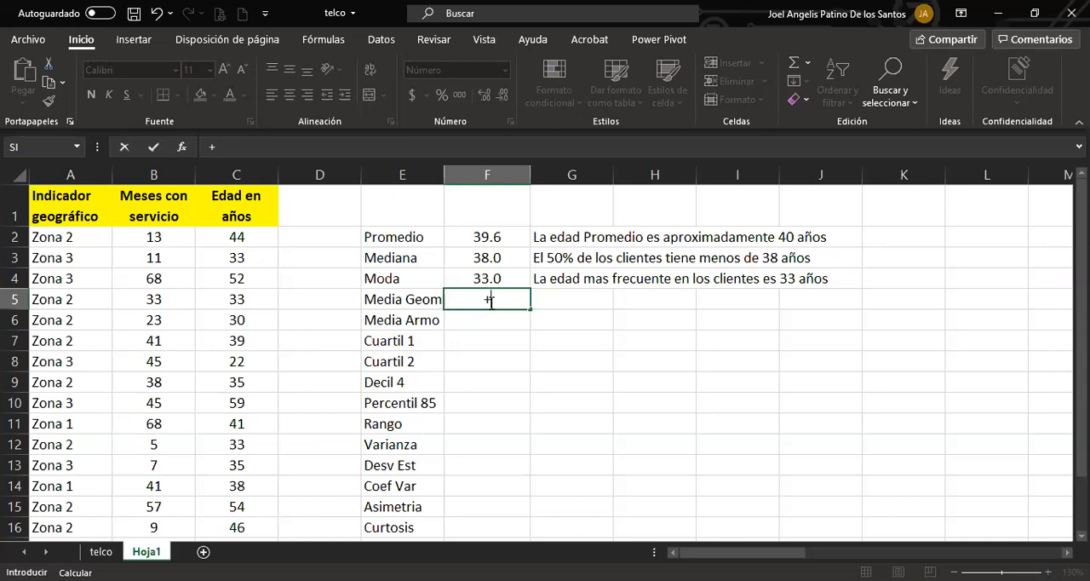
{"action": "type", "text": "media"}
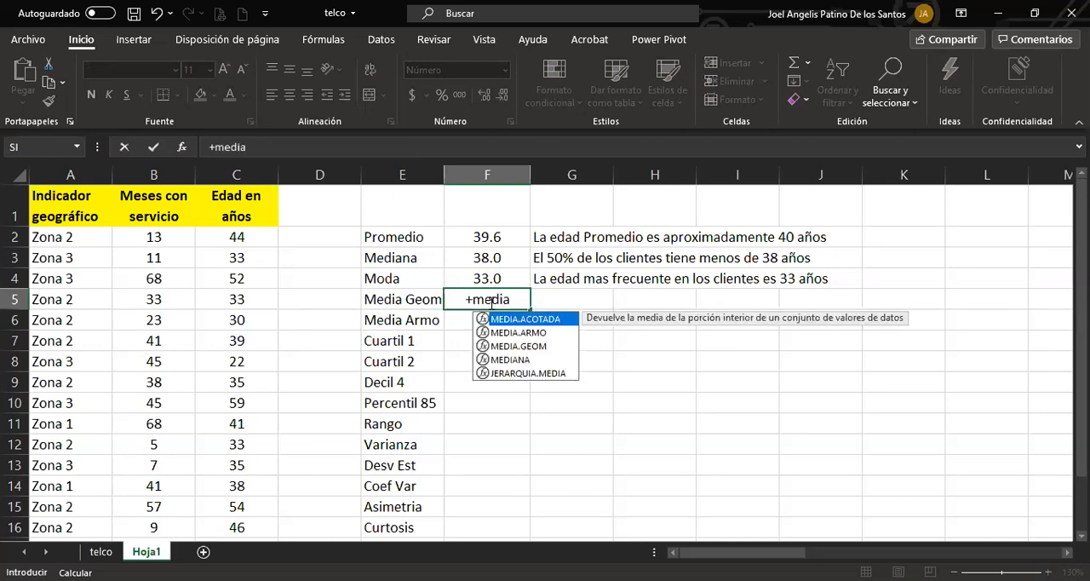
{"action": "key", "text": "Down"}
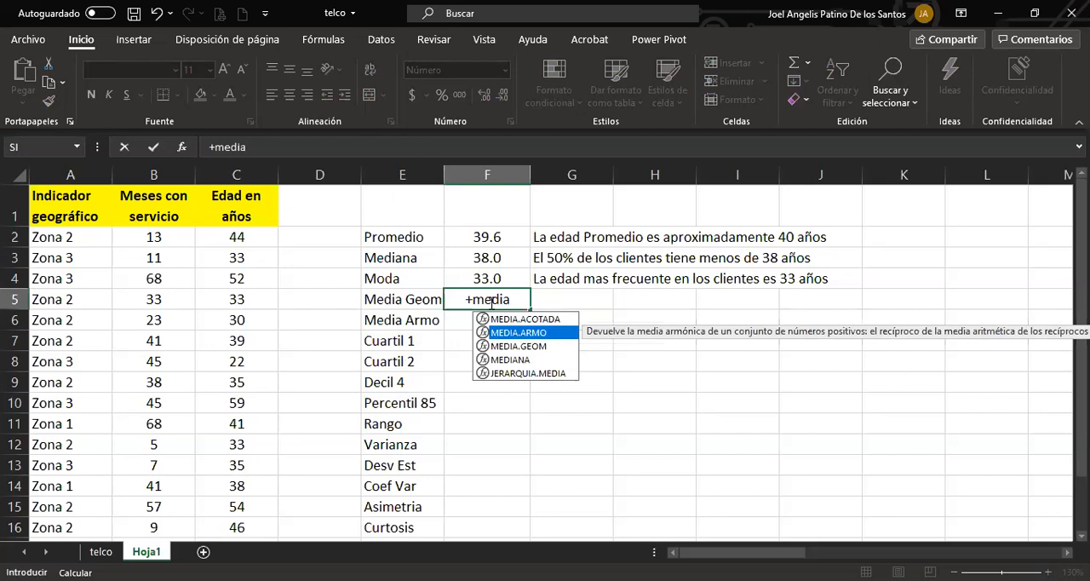
{"action": "key", "text": "Down"}
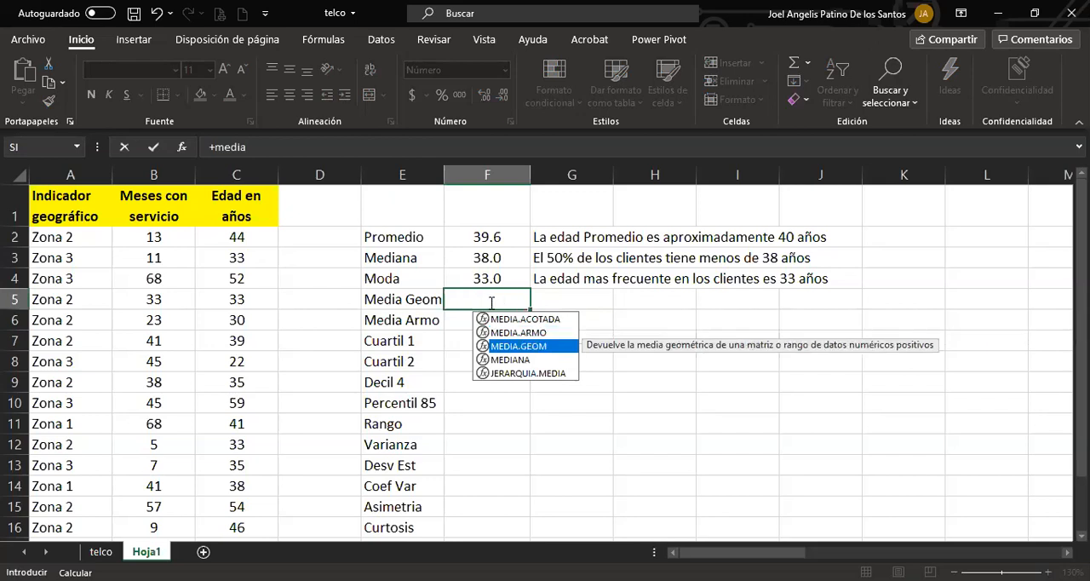
{"action": "key", "text": "Tab"}
{"action": "left_click", "coordinate": [259, 239]}
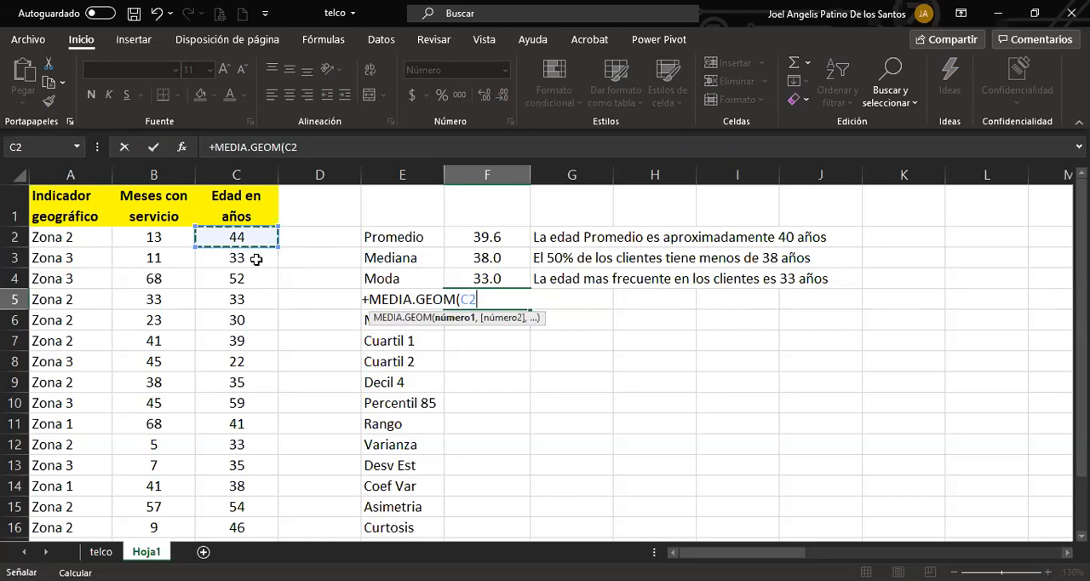
{"action": "left_click_drag", "start_coordinate": [256, 259], "coordinate": [248, 528]}
{"action": "key", "text": "Return"}
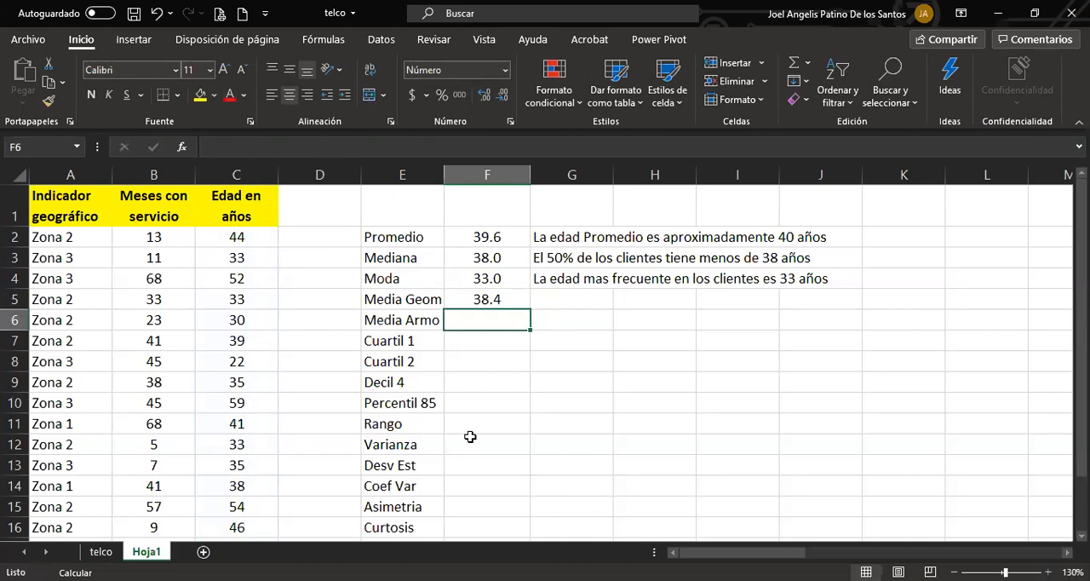
Calculate the harmonic mean of the ages in C2:C16 in cell F6 with the MEDIA.ARMO function.
{"action": "type", "text": "+"}
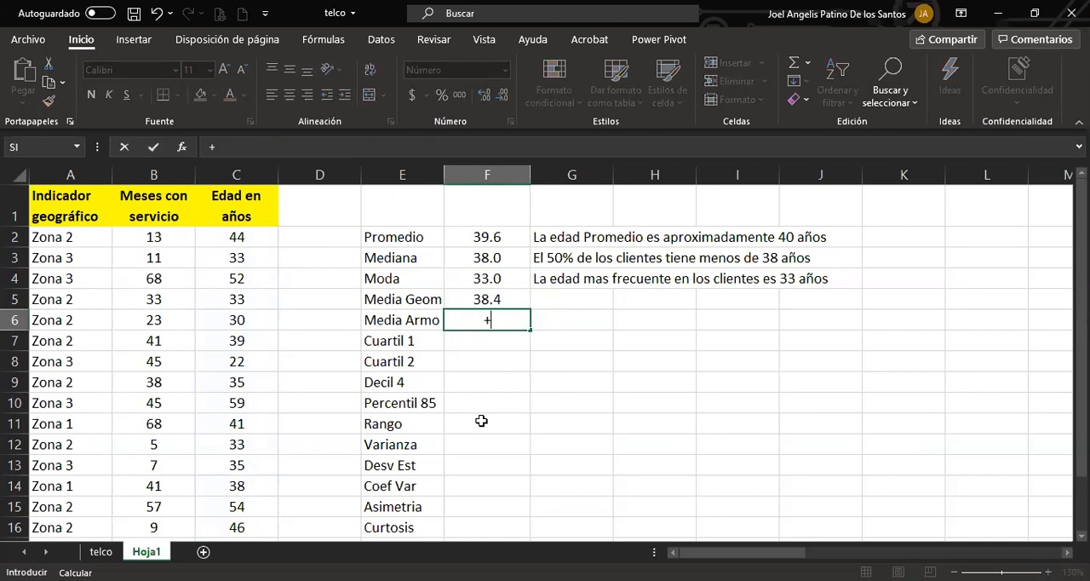
{"action": "type", "text": "MEDIA.ARMO("}
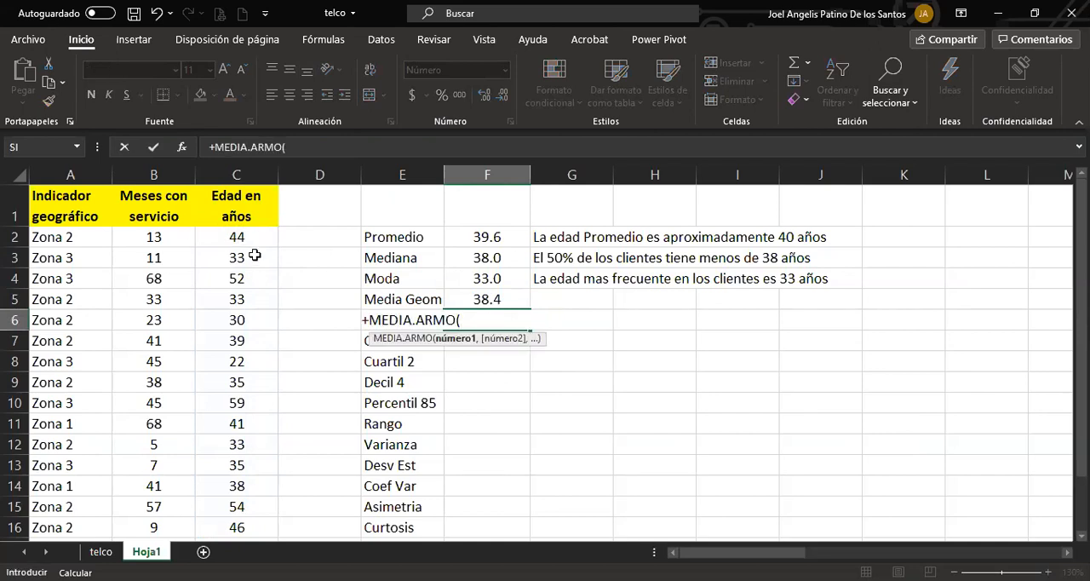
{"action": "left_click", "coordinate": [249, 241]}
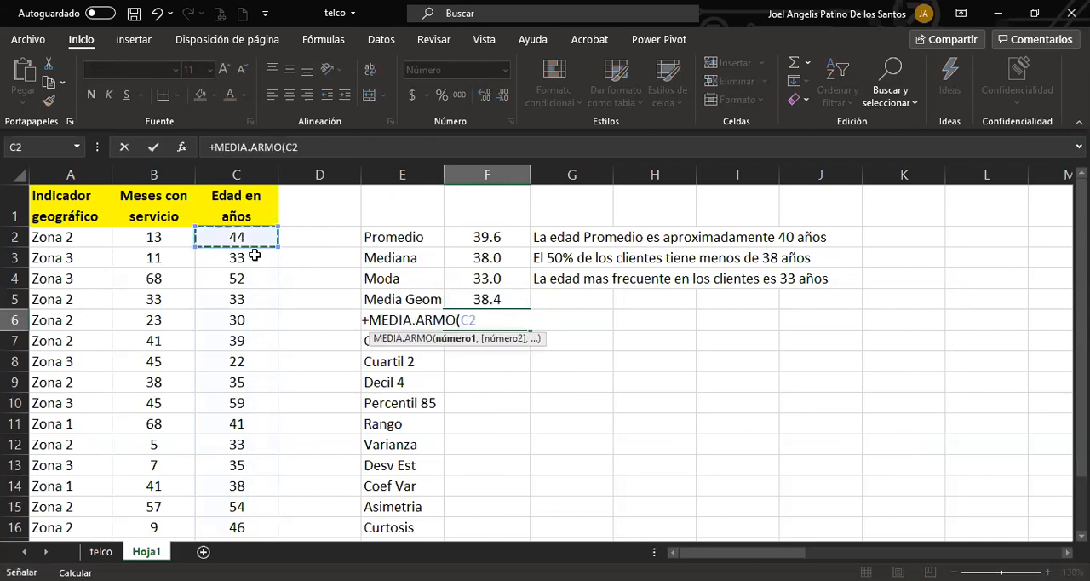
{"action": "left_click", "coordinate": [247, 527], "text": "shift"}
{"action": "key", "text": "Return"}
Format the Media Geom and Media Armo labels and results in E5:F6 as bold red text.
{"action": "left_click_drag", "start_coordinate": [494, 293], "coordinate": [418, 316]}
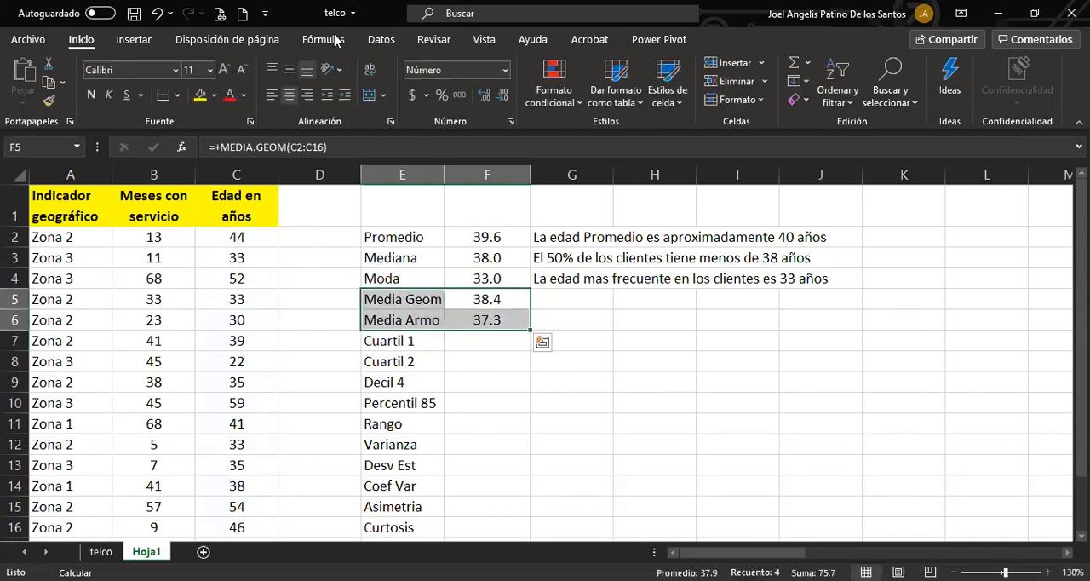
{"action": "left_click", "coordinate": [229, 96]}
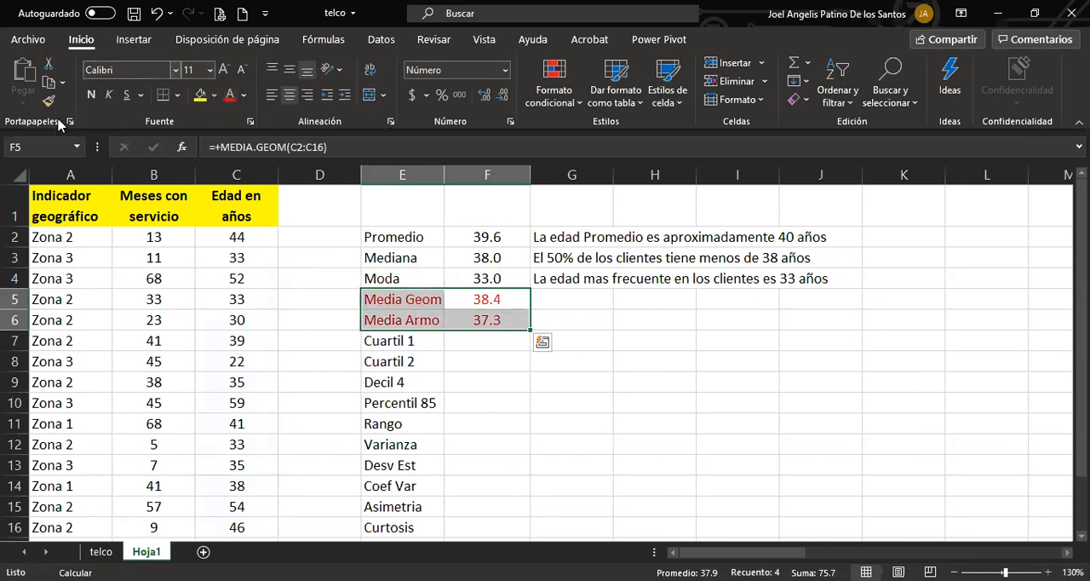
{"action": "left_click", "coordinate": [91, 94]}
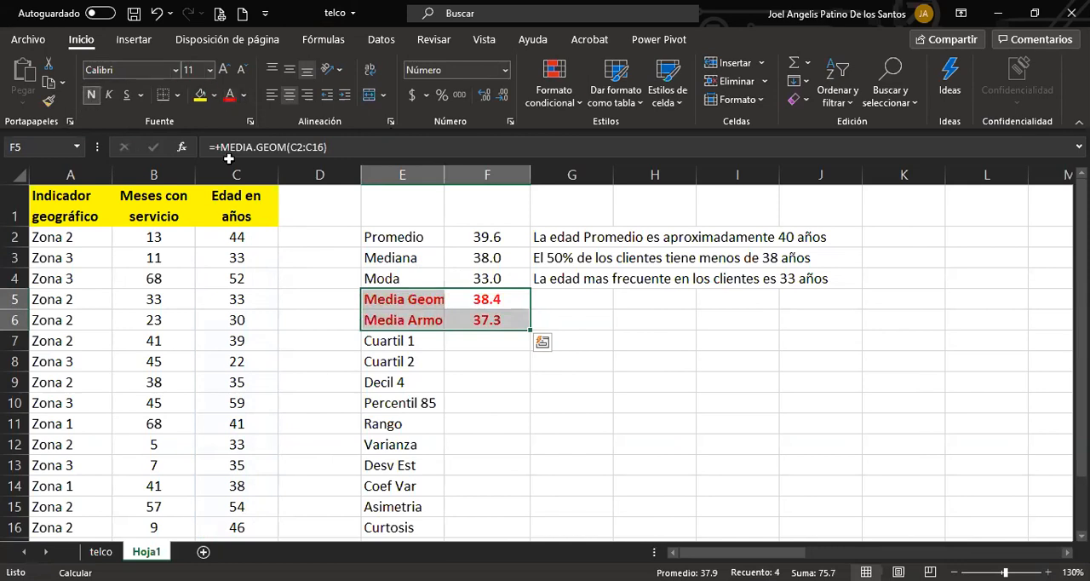
{"action": "left_click", "coordinate": [425, 209]}
Make the Promedio label and its result in E2:F2 bold.
{"action": "left_click_drag", "start_coordinate": [432, 299], "coordinate": [479, 320]}
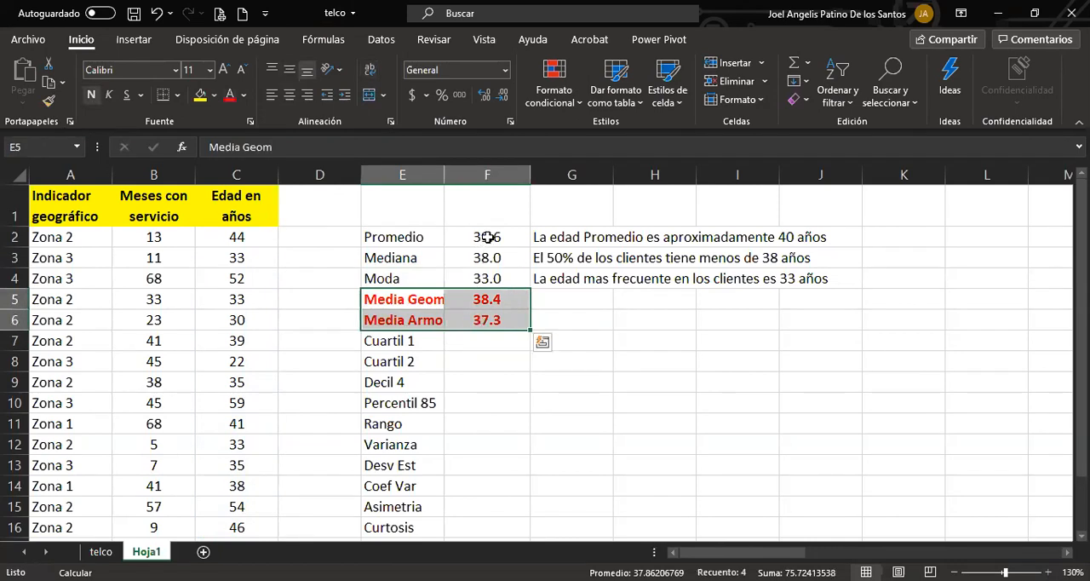
{"action": "left_click_drag", "start_coordinate": [427, 233], "coordinate": [481, 237]}
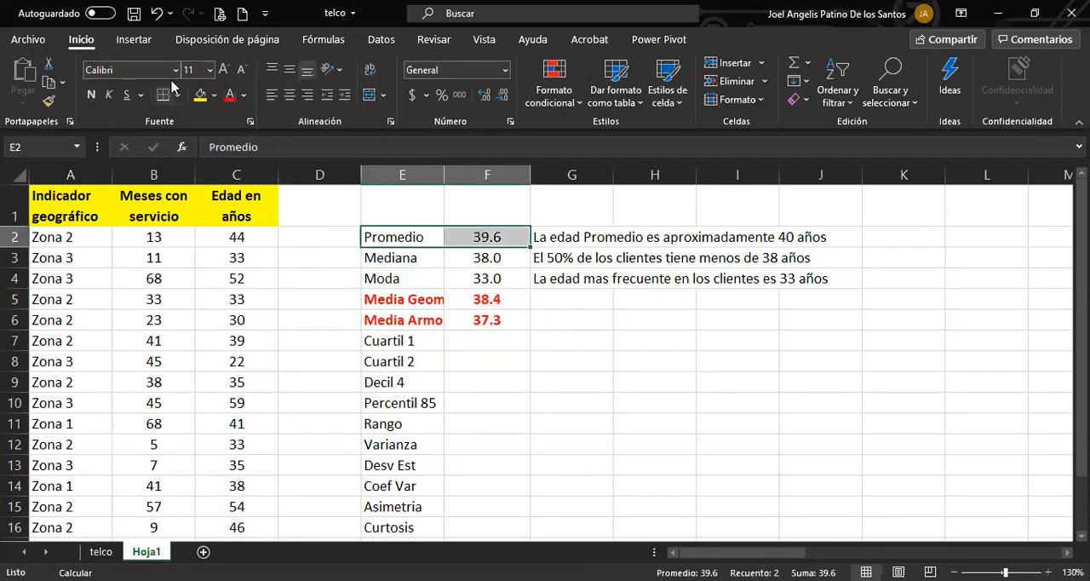
{"action": "left_click", "coordinate": [91, 94]}
{"action": "left_click", "coordinate": [555, 378]}
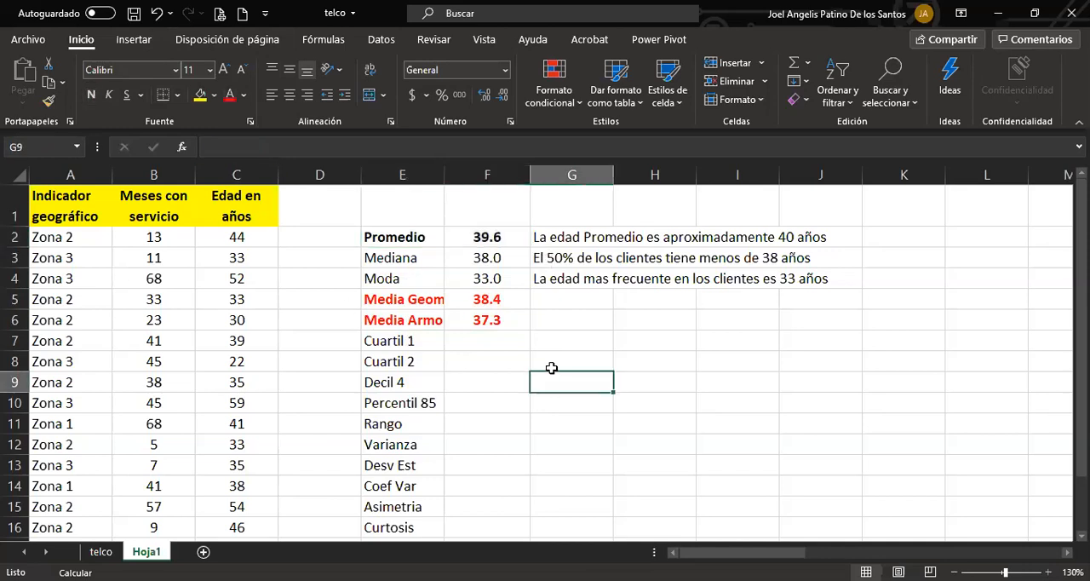
Widen column E slightly so the bold Media Geom label fits in its cell.
{"action": "left_click_drag", "start_coordinate": [503, 300], "coordinate": [415, 317]}
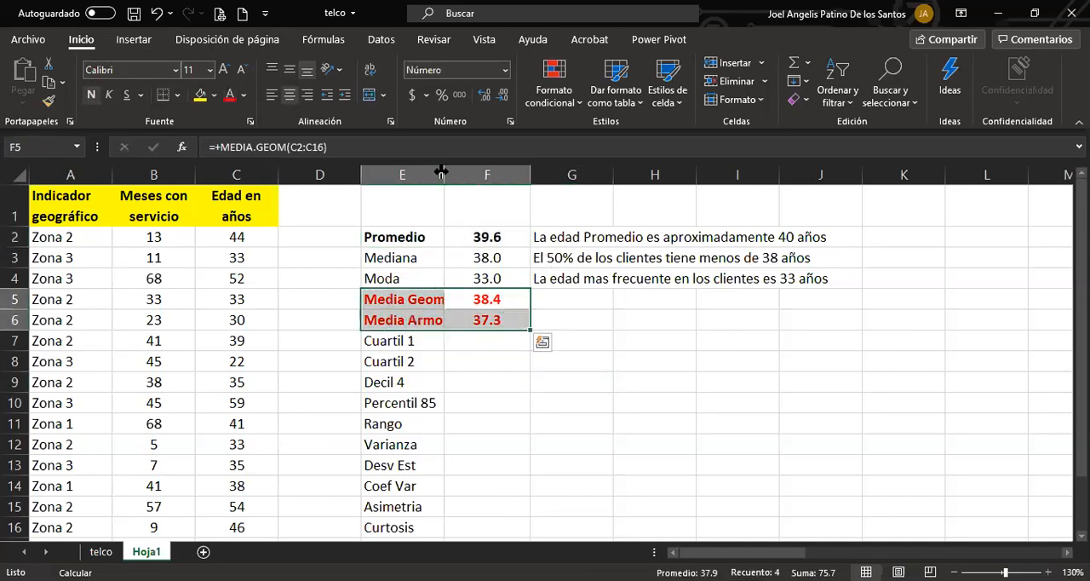
{"action": "left_click_drag", "start_coordinate": [440, 171], "coordinate": [450, 171]}
{"action": "left_click", "coordinate": [502, 237]}
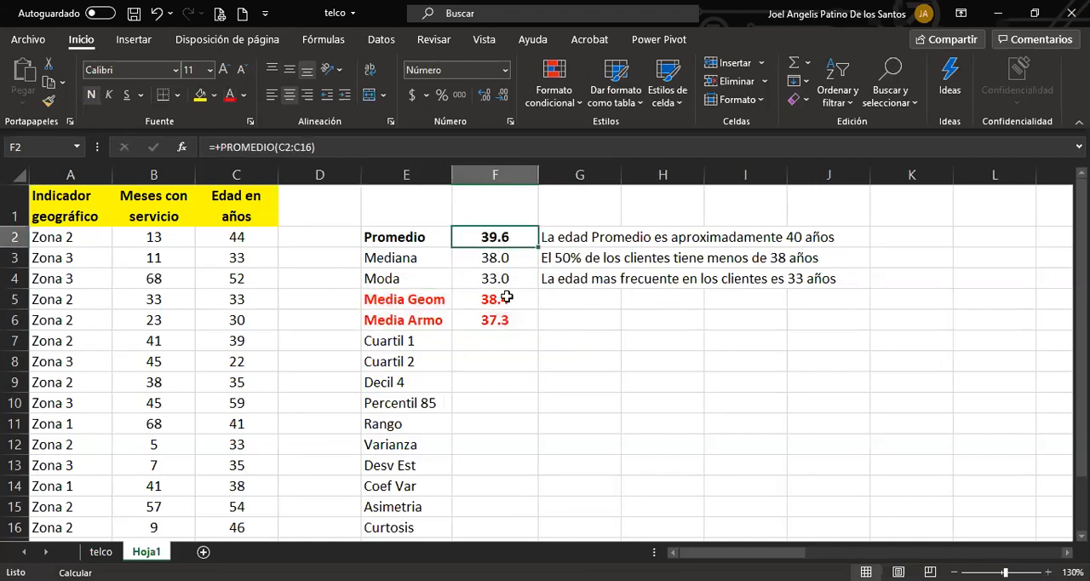
Calculate the first quartile of the ages in C2:C16 in cell F7 with the CUARTIL.EXC function, using quartile 1.
{"action": "left_click", "coordinate": [508, 344]}
{"action": "type", "text": "+"}
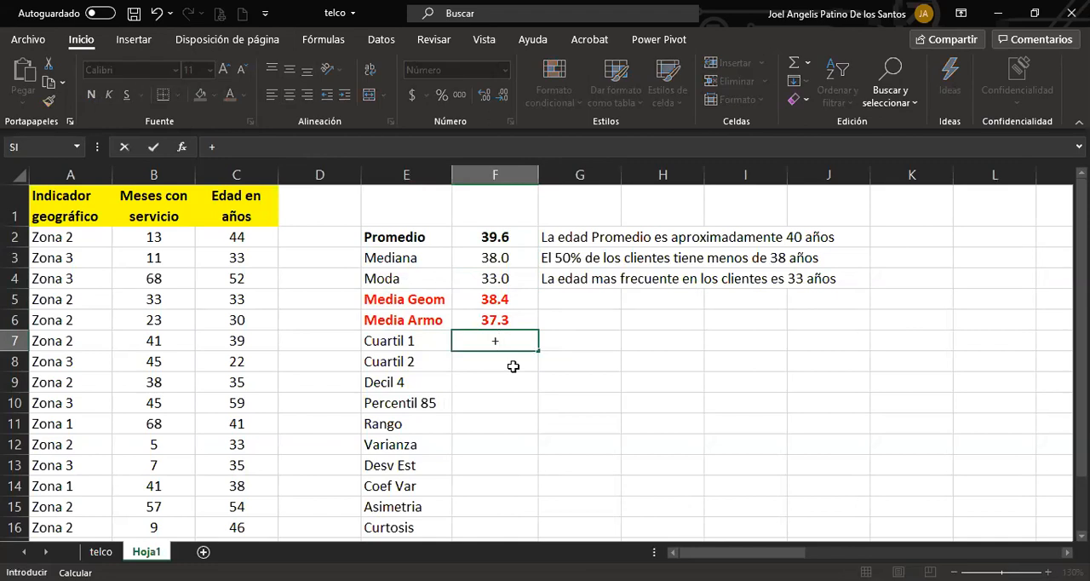
{"action": "type", "text": "cuar"}
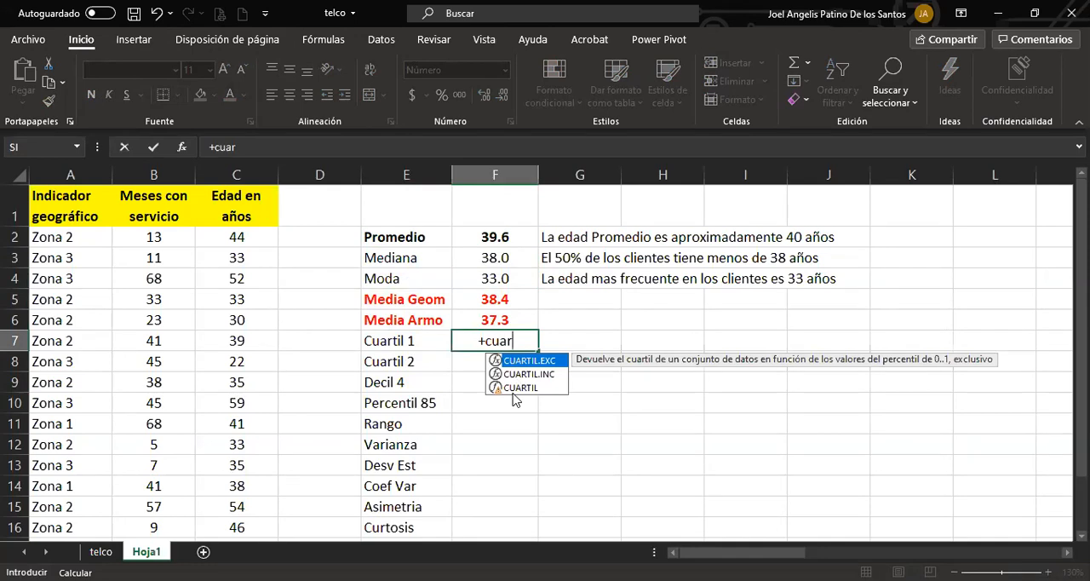
{"action": "key", "text": "Down"}
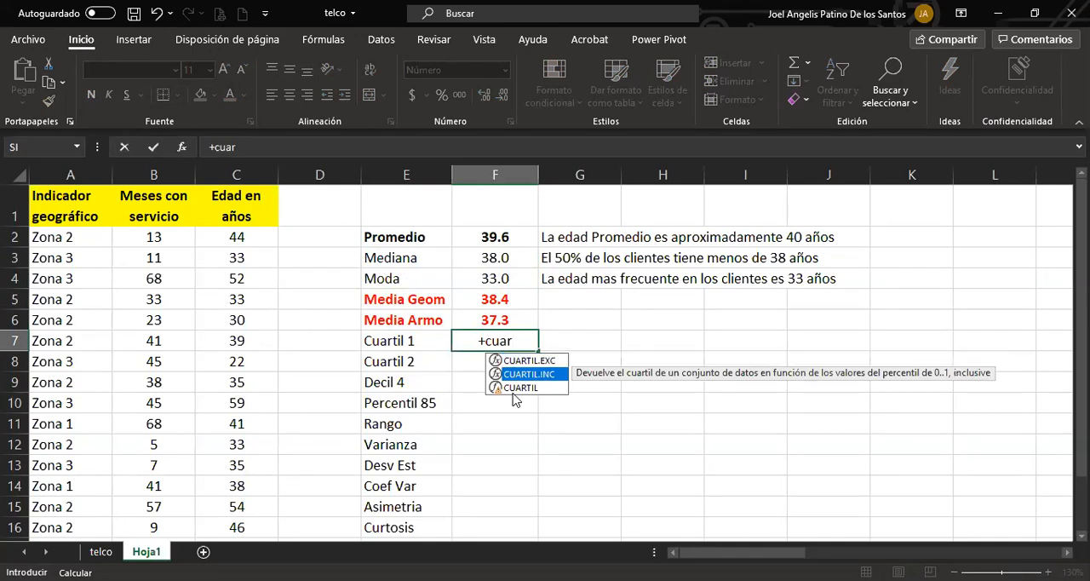
{"action": "key", "text": "Up"}
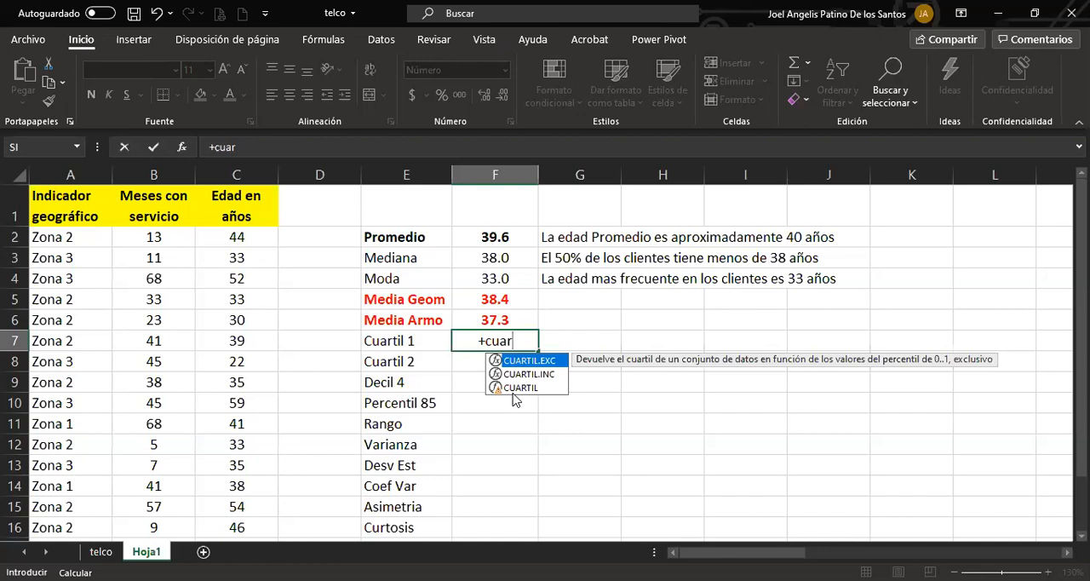
{"action": "key", "text": "Tab"}
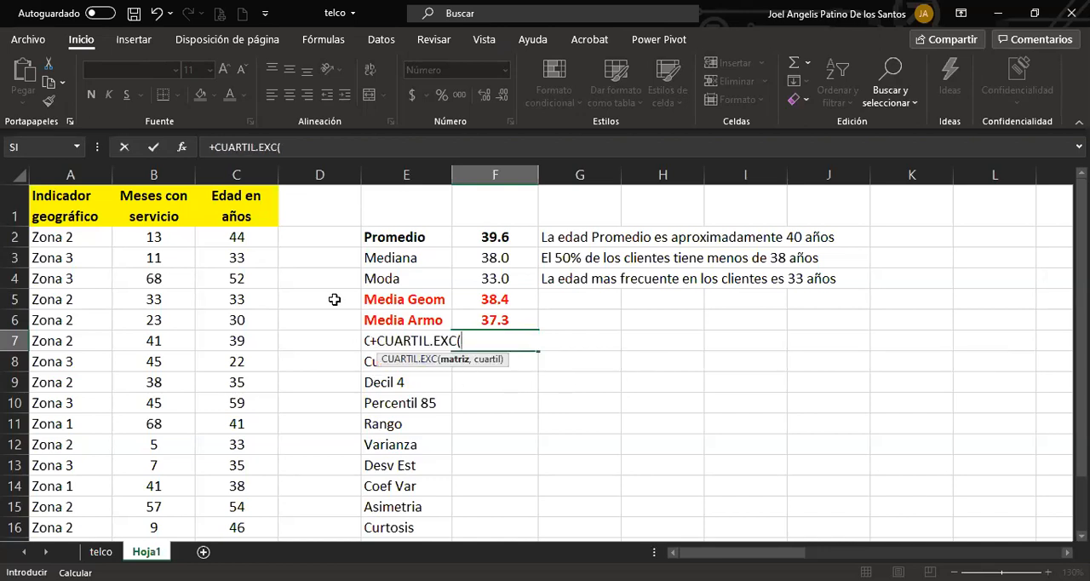
{"action": "left_click", "coordinate": [260, 236]}
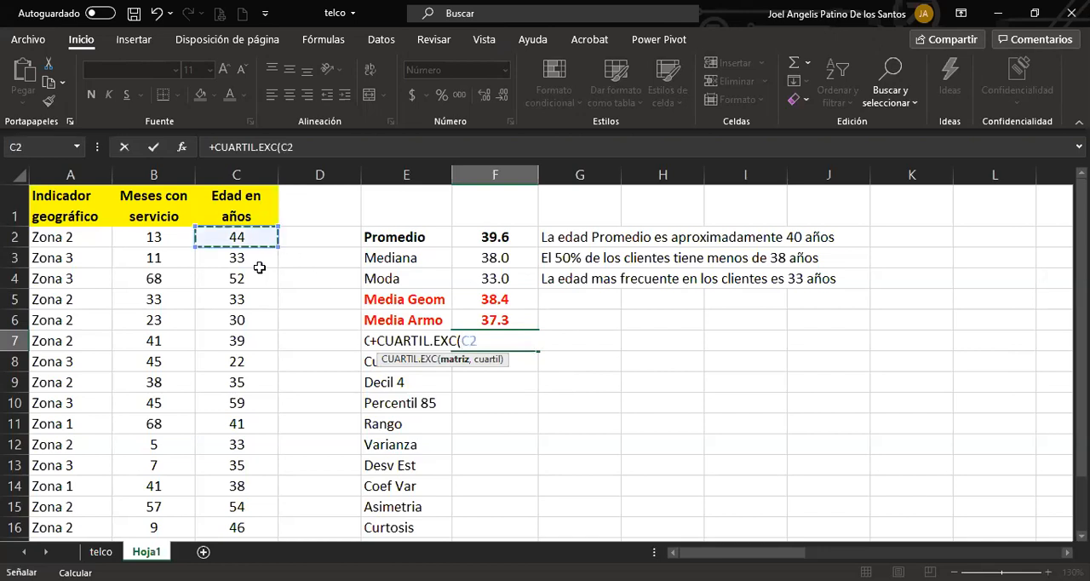
{"action": "left_click", "coordinate": [256, 527], "text": "shift"}
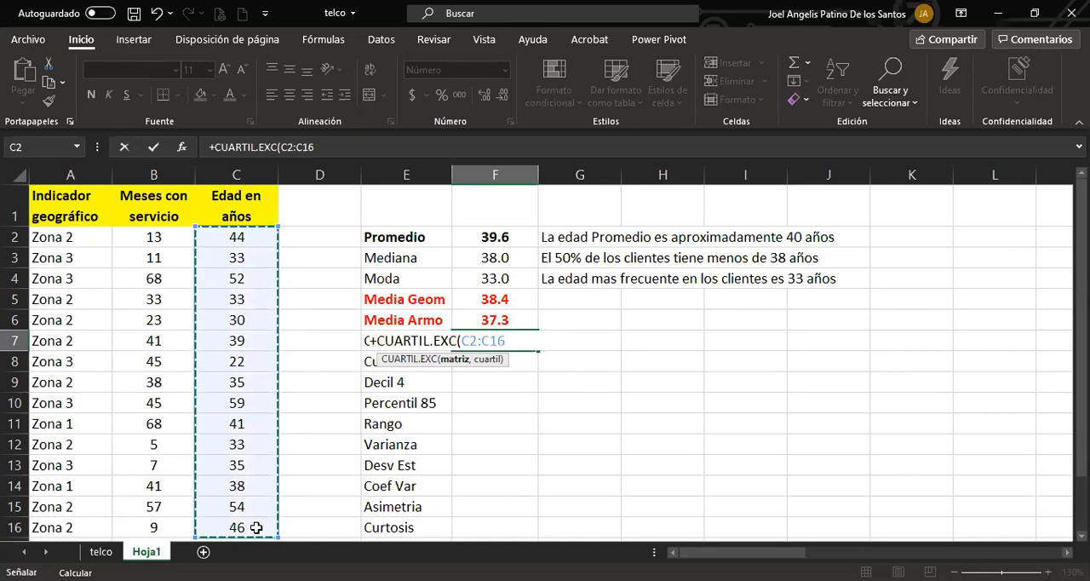
{"action": "type", "text": ","}
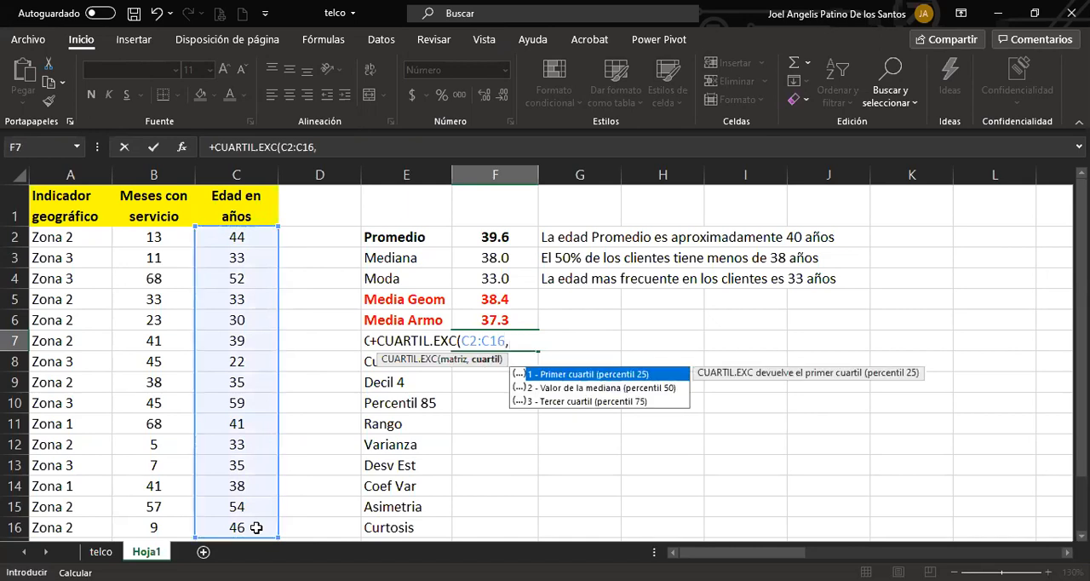
{"action": "type", "text": "1)"}
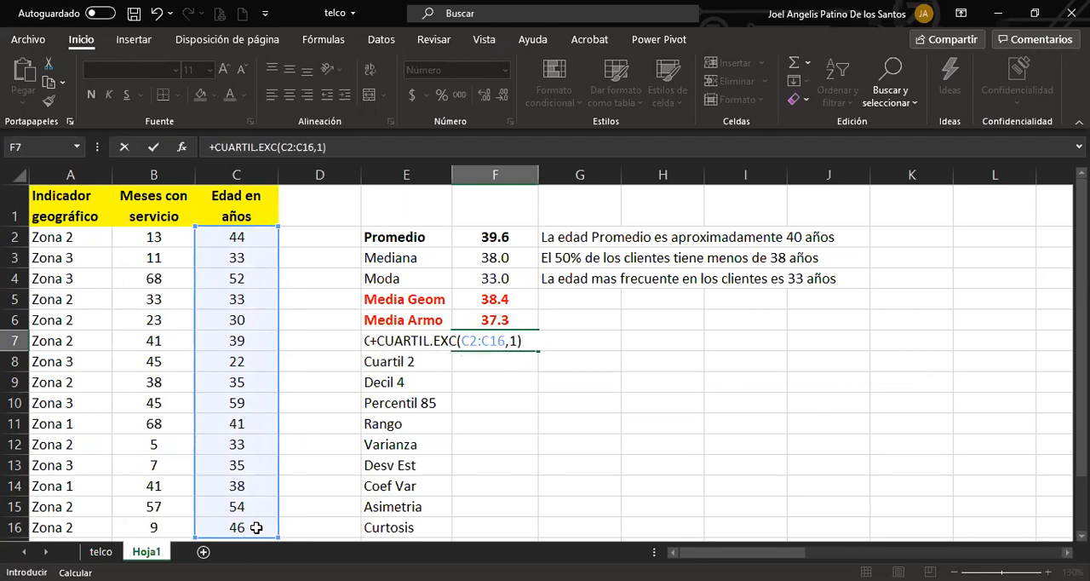
{"action": "key", "text": "Return"}
Enter the first-quartile interpretation "El 25% de los clientes tiene menos de 33 años" in cell G7.
{"action": "left_click", "coordinate": [549, 336]}
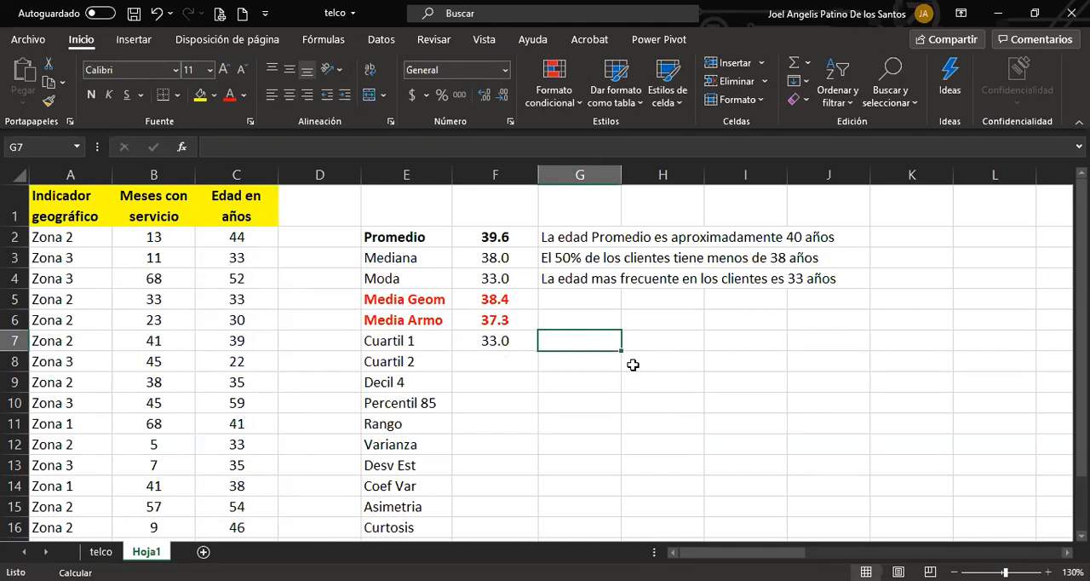
{"action": "type", "text": "e"}
{"action": "key", "text": "Delete"}
{"action": "key", "text": "BackSpace"}
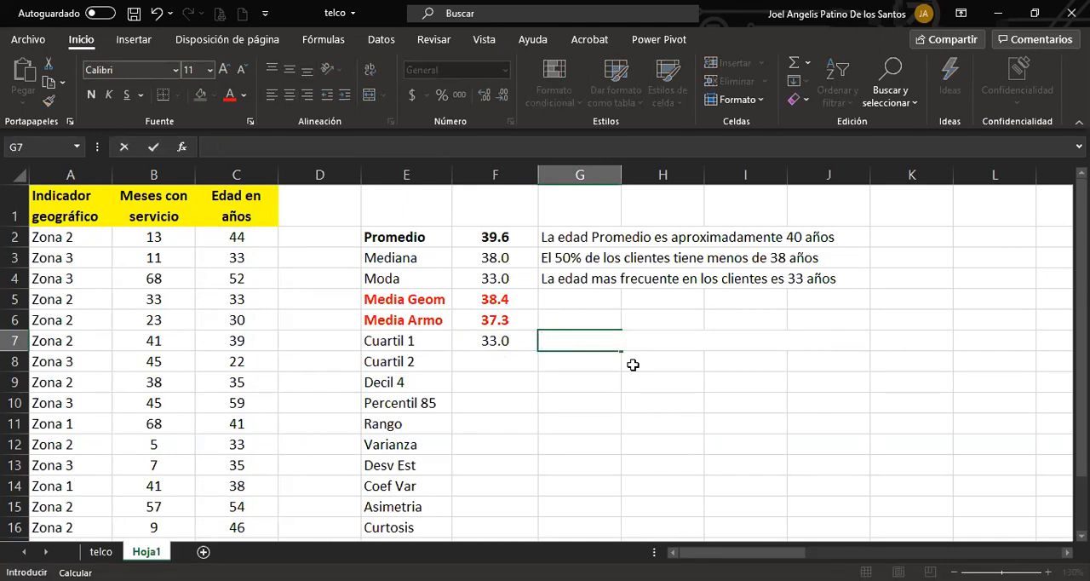
{"action": "type", "text": "El 25% de los clientes te"}
{"action": "key", "text": "BackSpace"}
{"action": "type", "text": "iene menos de 33 años"}
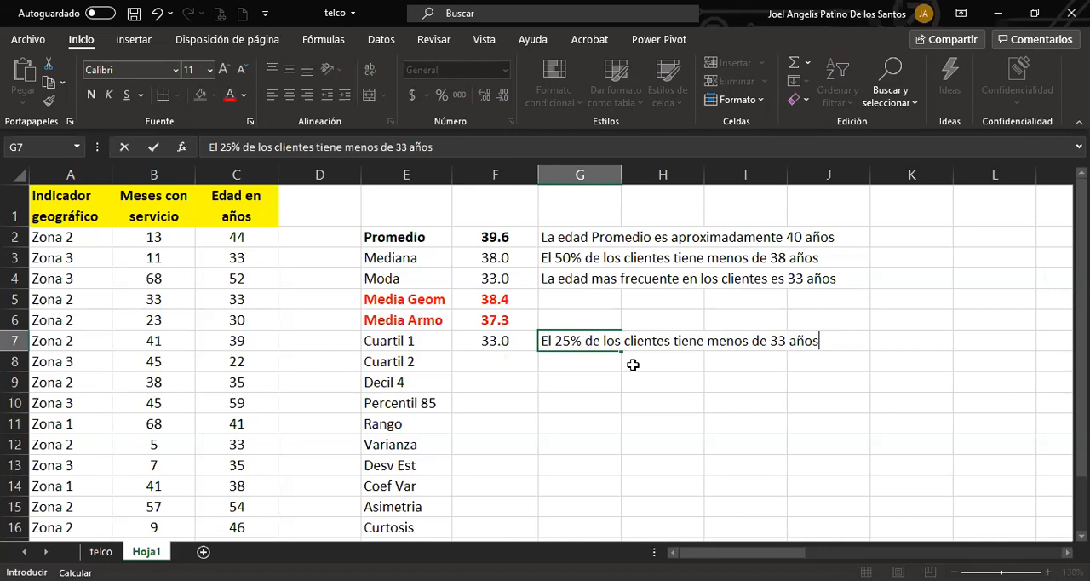
{"action": "key", "text": "Return"}
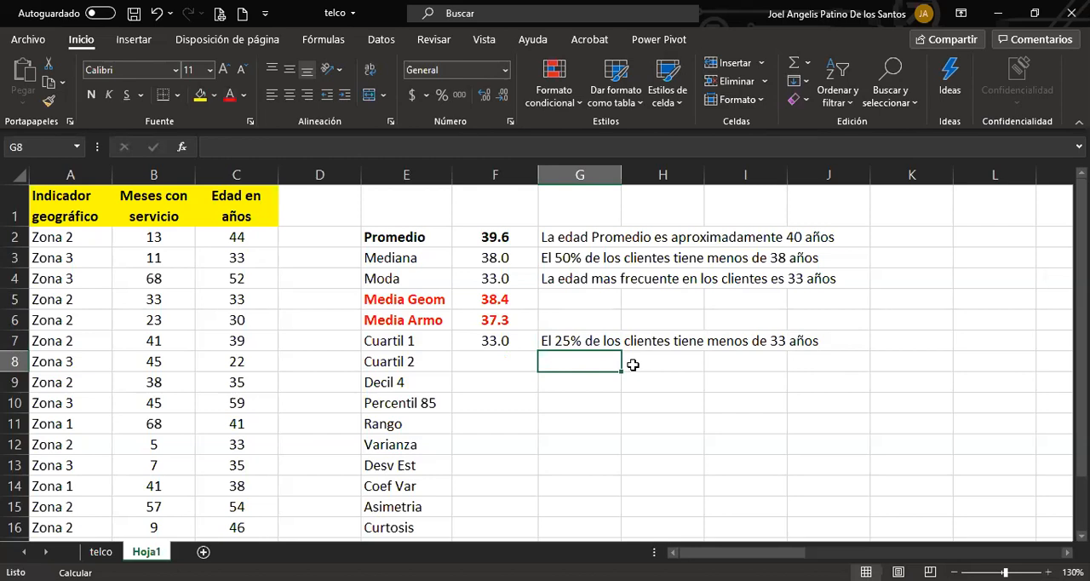
Rename the quartile labels in E7 and E8 as "Cuartil 1 exc" and "Cuartil 3 inc".
{"action": "double_click", "coordinate": [437, 337]}
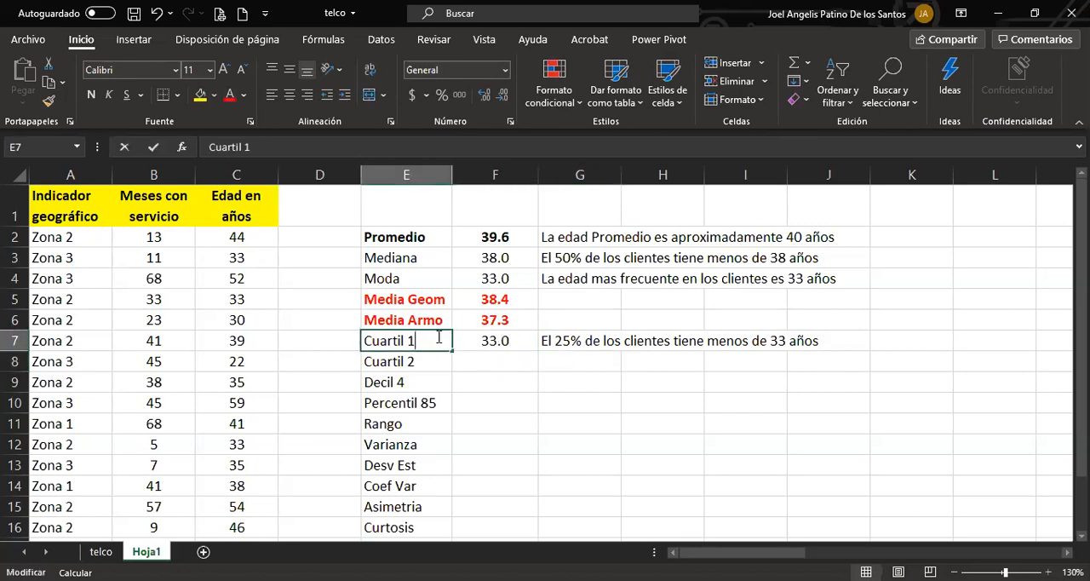
{"action": "type", "text": "exc"}
{"action": "key", "text": "Return"}
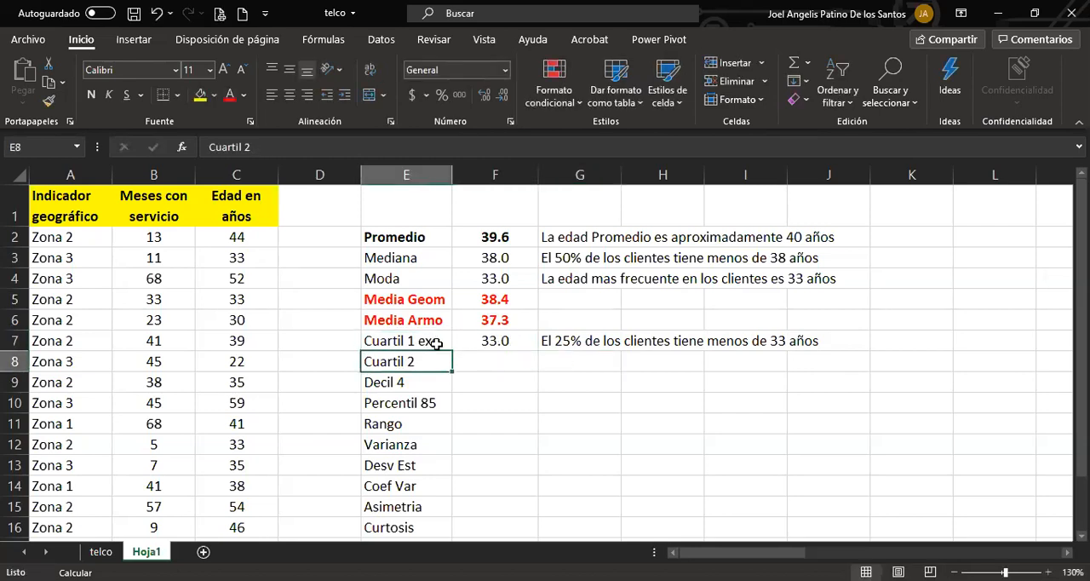
{"action": "double_click", "coordinate": [425, 361]}
{"action": "key", "text": "BackSpace"}
{"action": "type", "text": "3"}
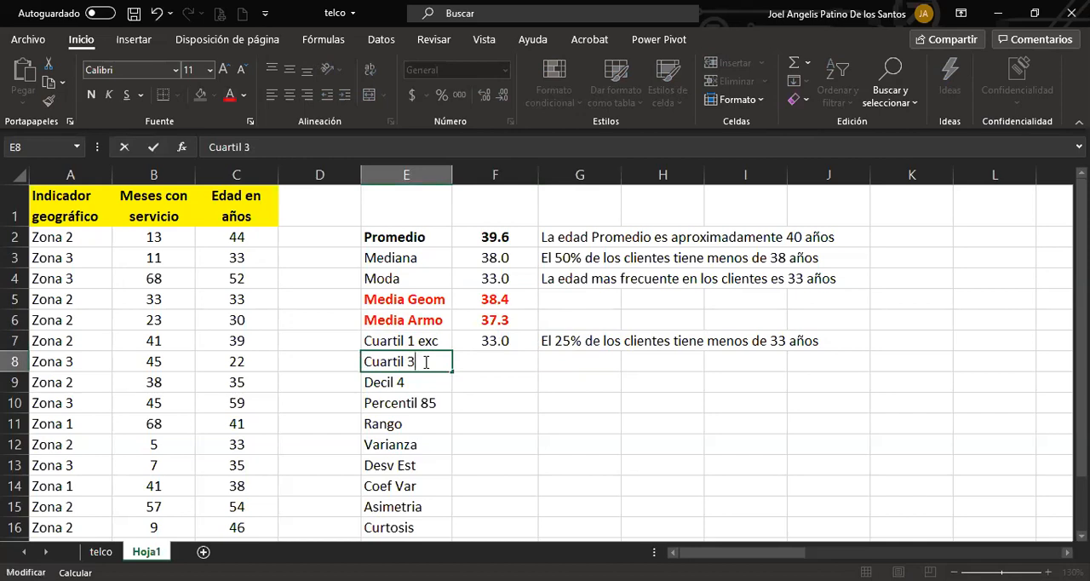
{"action": "type", "text": " inc"}
{"action": "key", "text": "Return"}
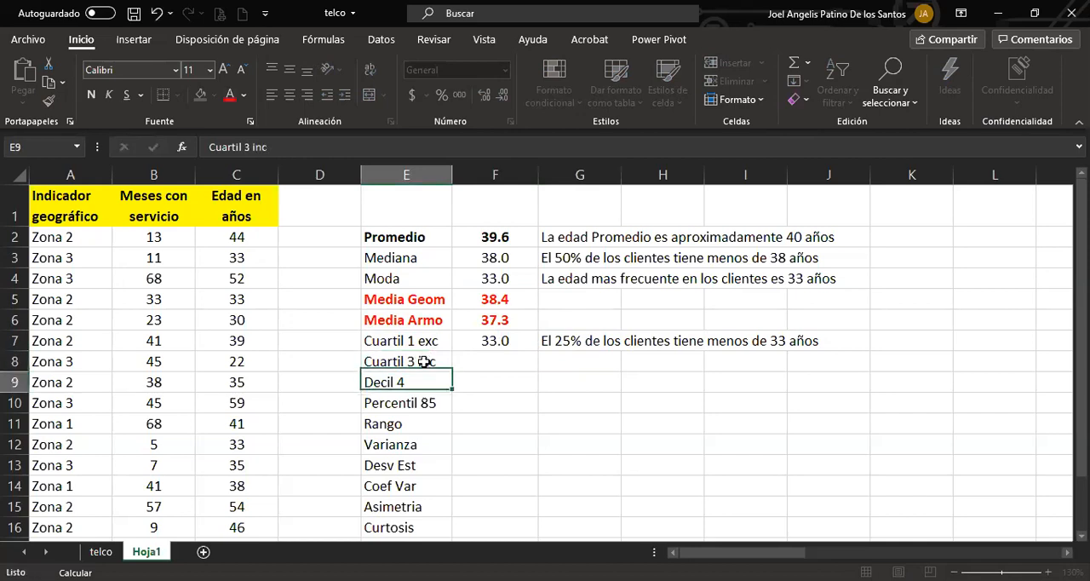
Calculate the third quartile of the ages in C2:C16 in cell F8 with the CUARTIL.INC function, using quartile 3.
{"action": "left_click", "coordinate": [503, 355]}
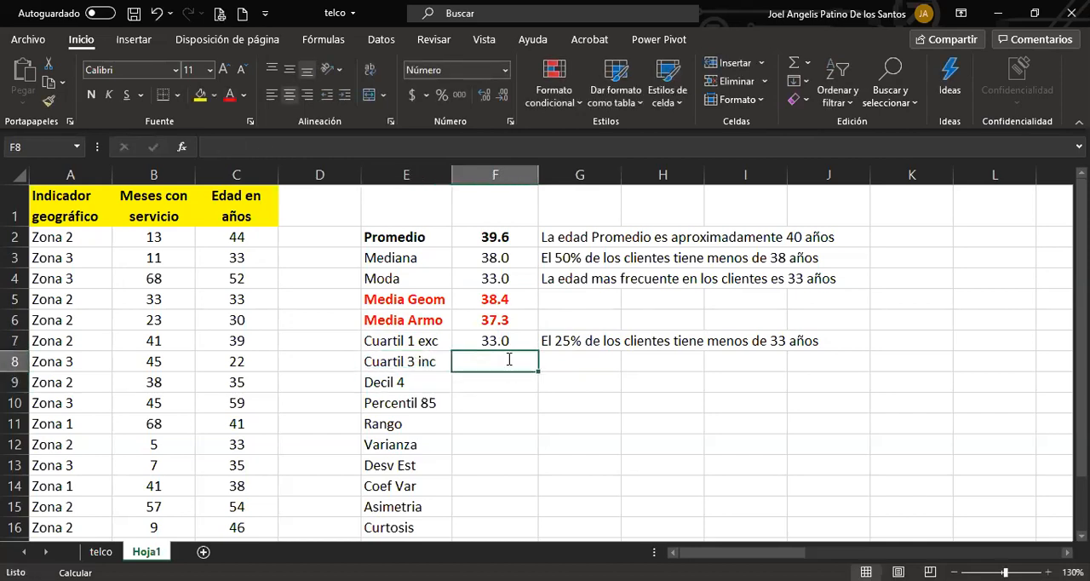
{"action": "type", "text": "+"}
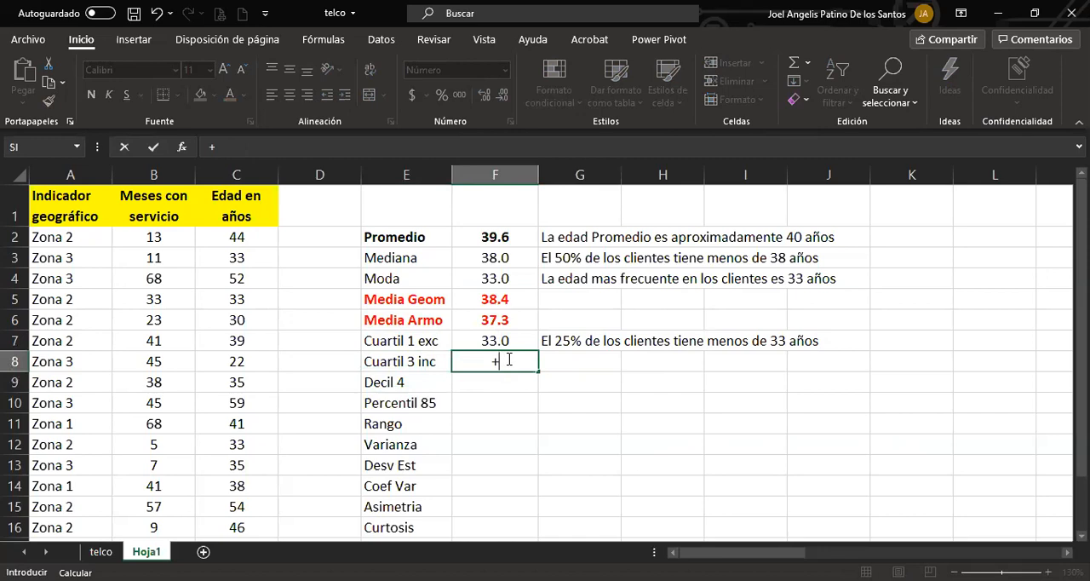
{"action": "type", "text": "cua"}
{"action": "key", "text": "Down"}
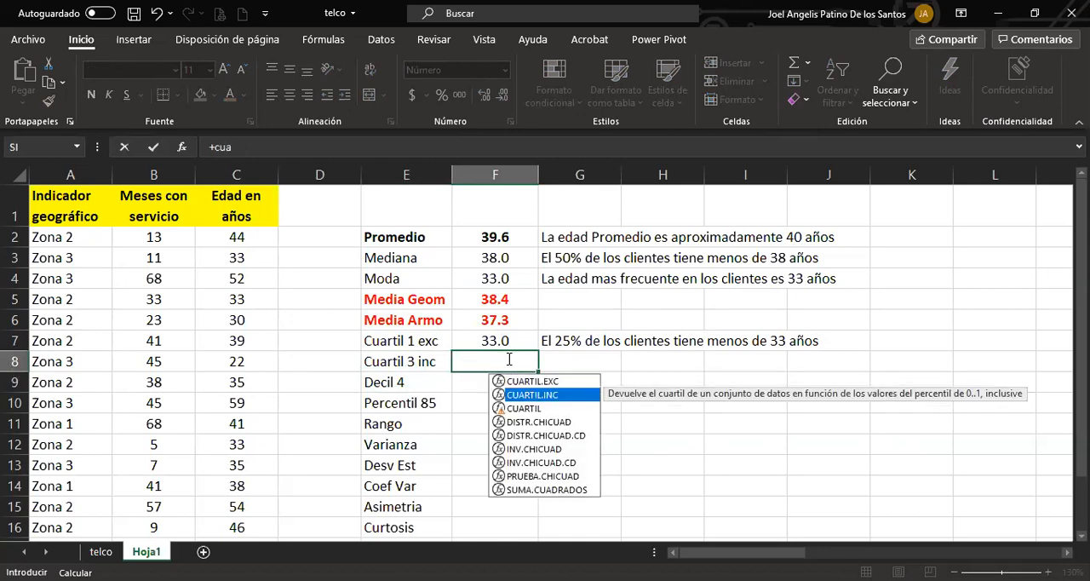
{"action": "key", "text": "Tab"}
{"action": "left_click", "coordinate": [235, 238]}
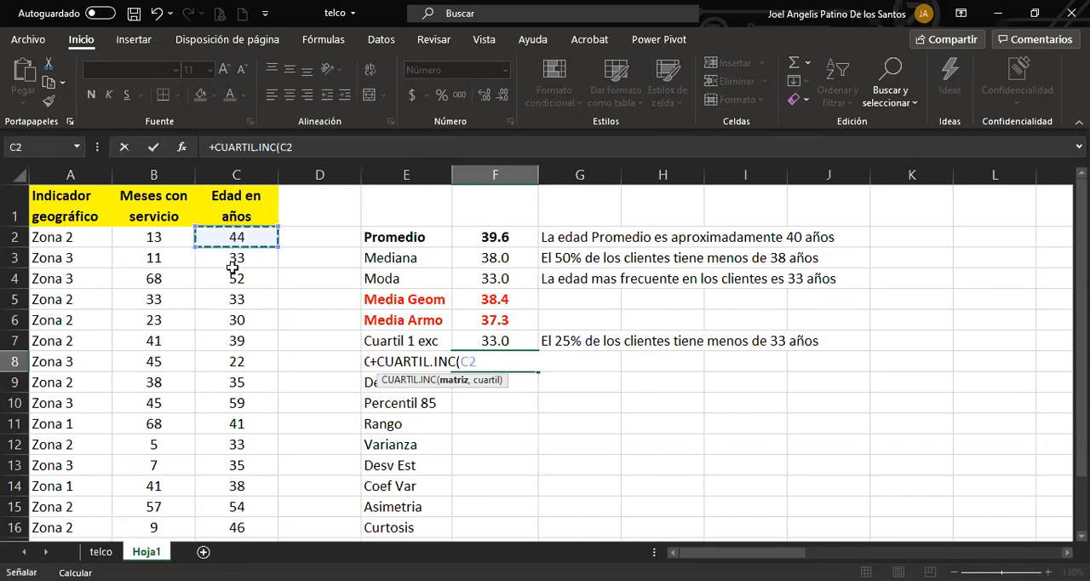
{"action": "left_click", "coordinate": [228, 525], "text": "shift"}
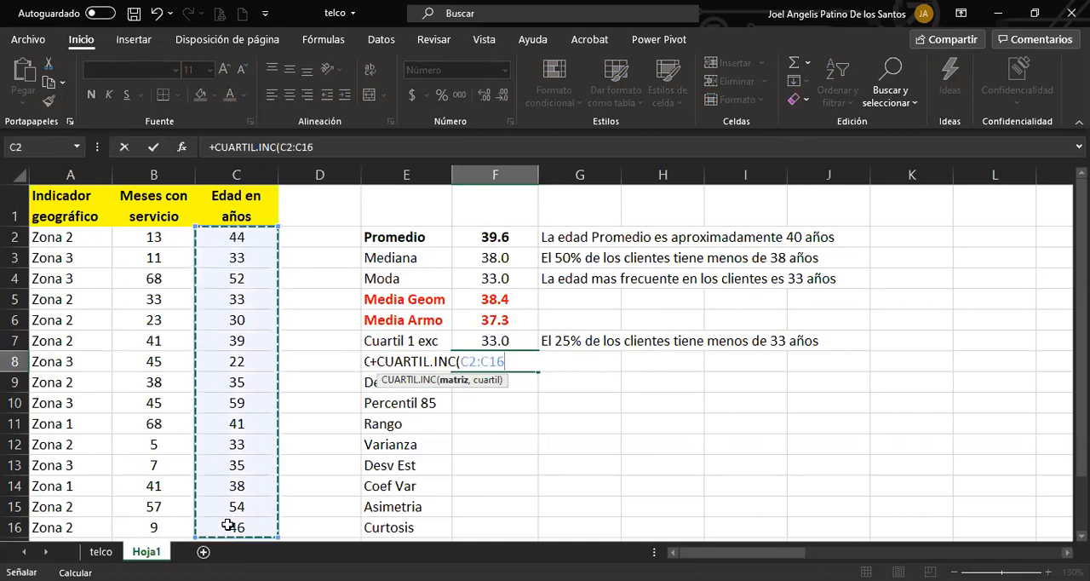
{"action": "type", "text": ","}
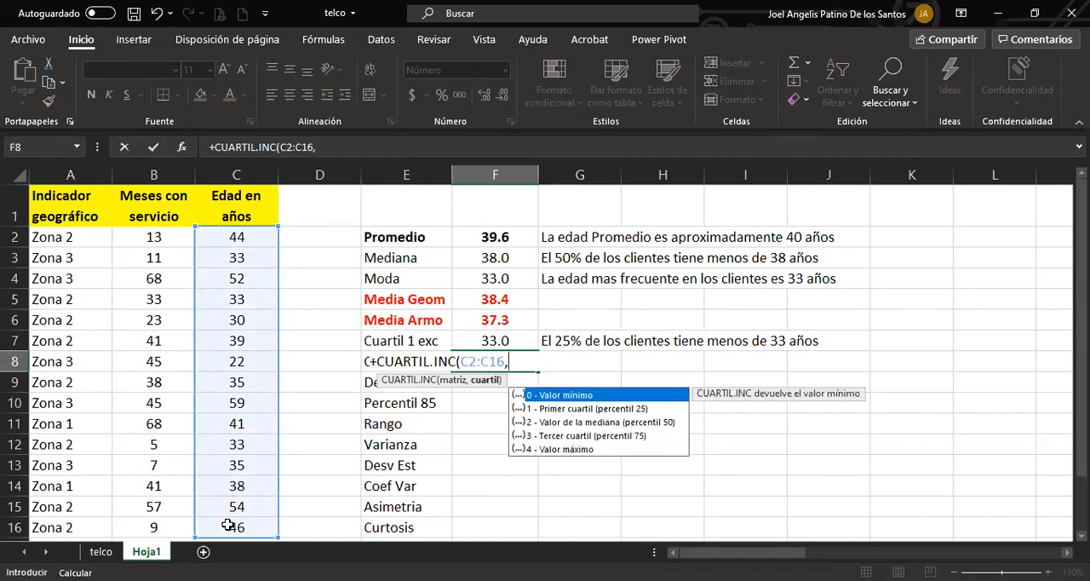
{"action": "type", "text": "3)"}
{"action": "key", "text": "Return"}
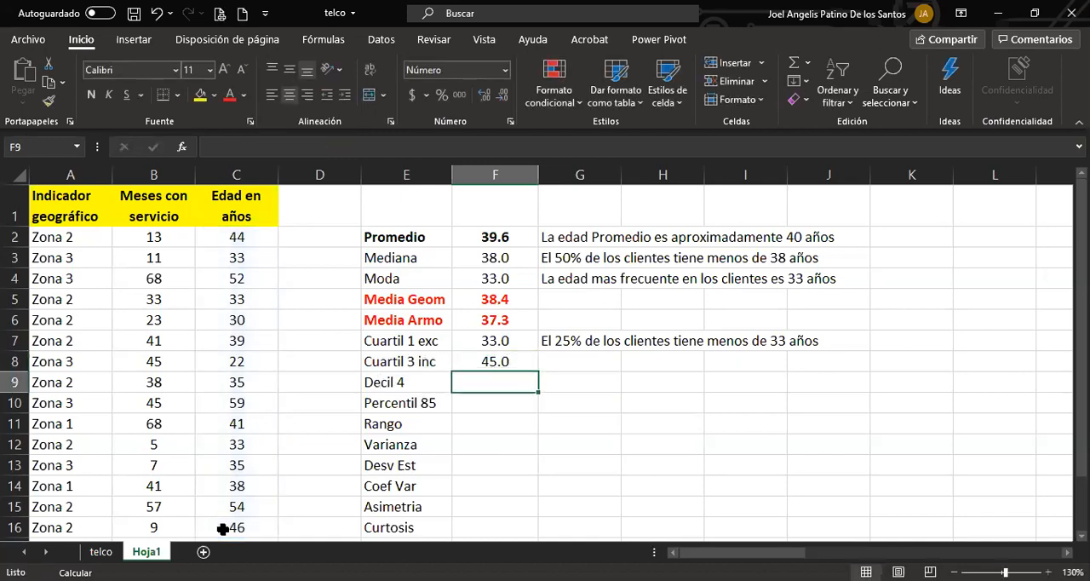
Enter the third-quartile interpretation "El 75% de los clientes tiene 45 o menos de edad." in cell G8.
{"action": "left_click", "coordinate": [557, 361]}
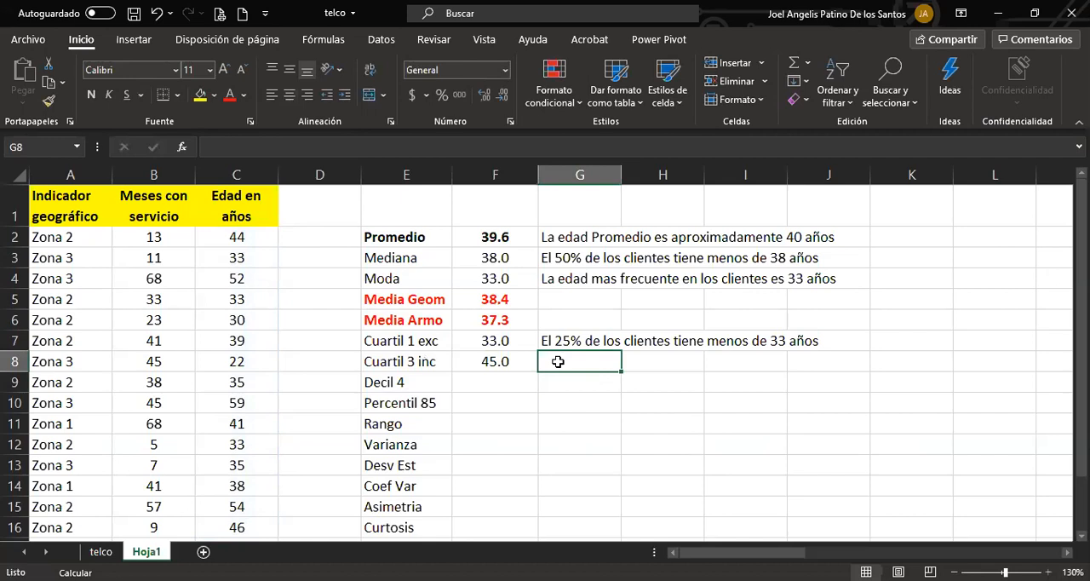
{"action": "type", "text": "El"}
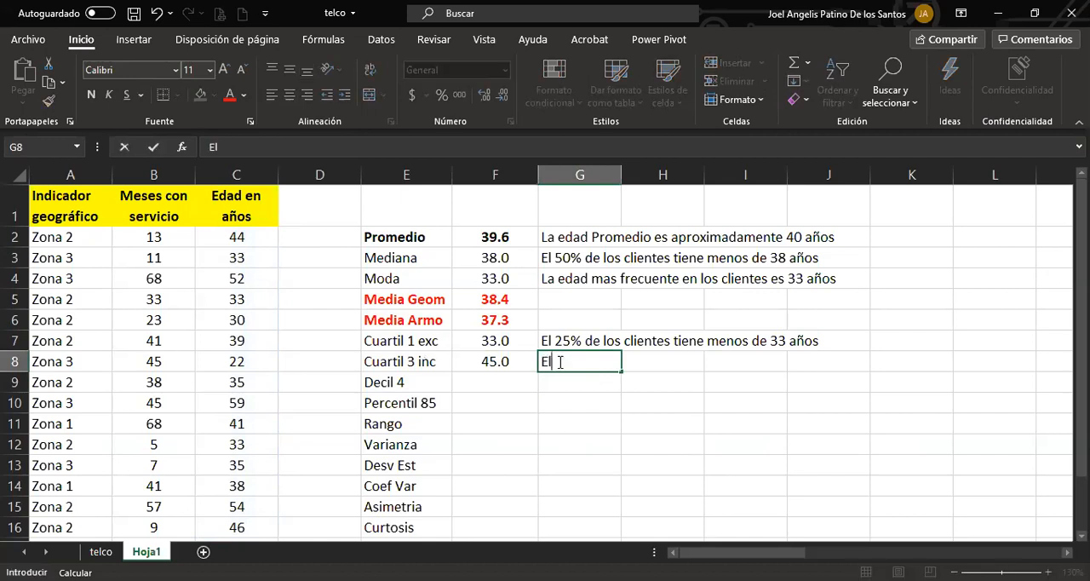
{"action": "type", "text": " 75% de l"}
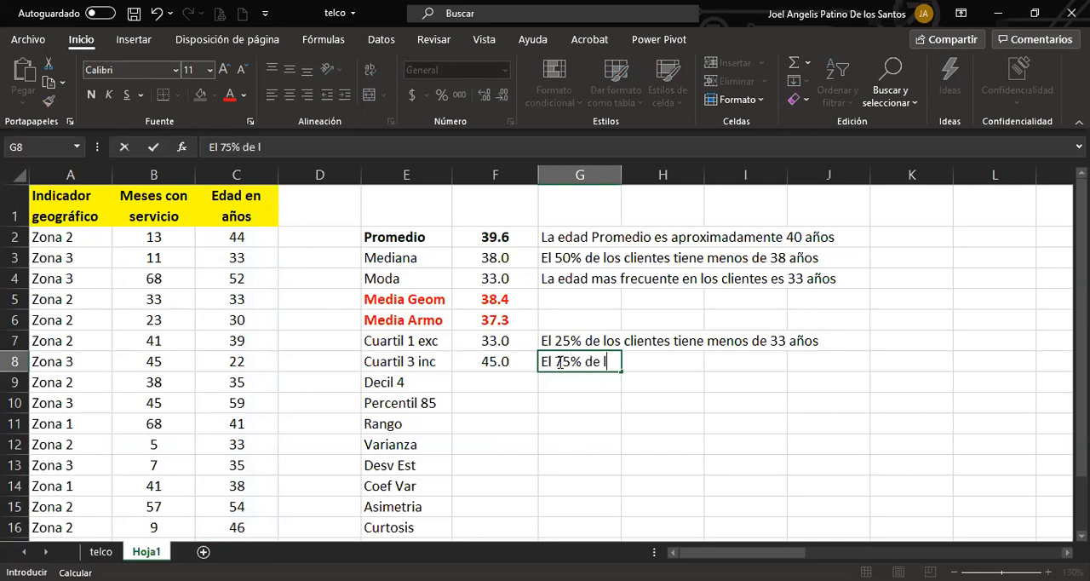
{"action": "type", "text": "os clientes tiene "}
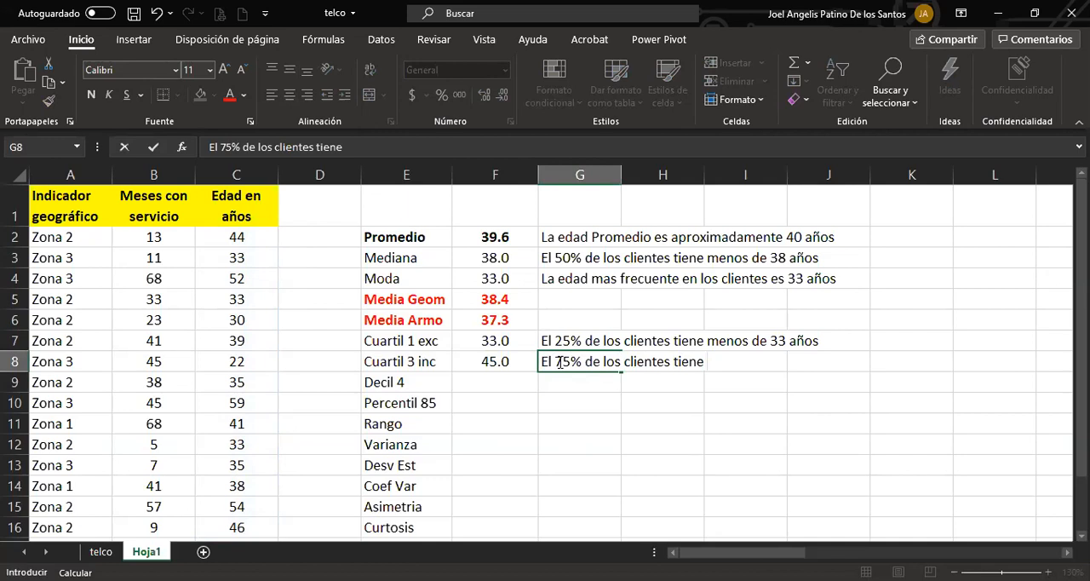
{"action": "type", "text": "45 o menos de e"}
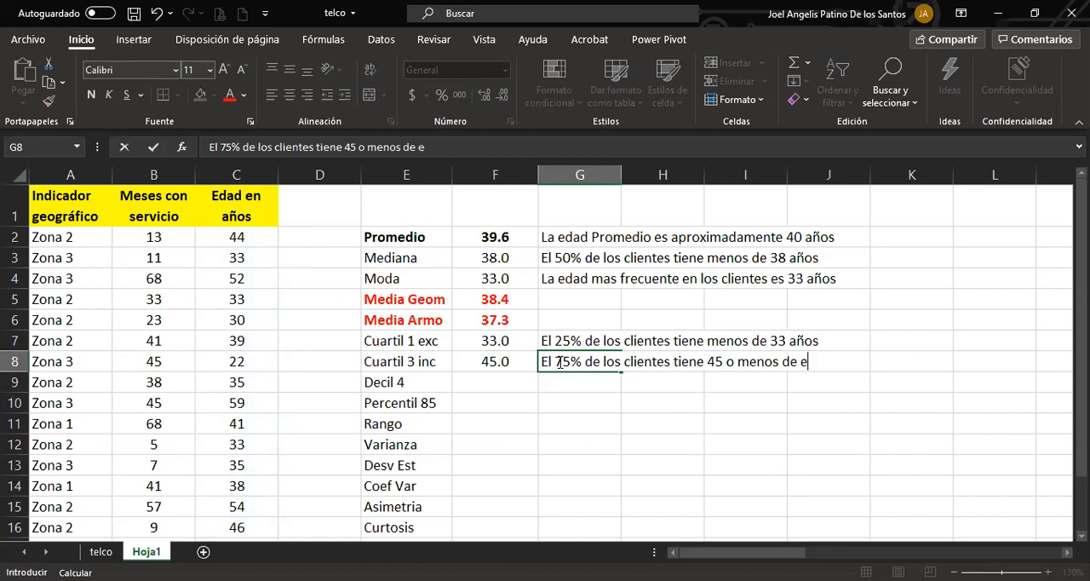
{"action": "type", "text": "dad."}
{"action": "key", "text": "Return"}
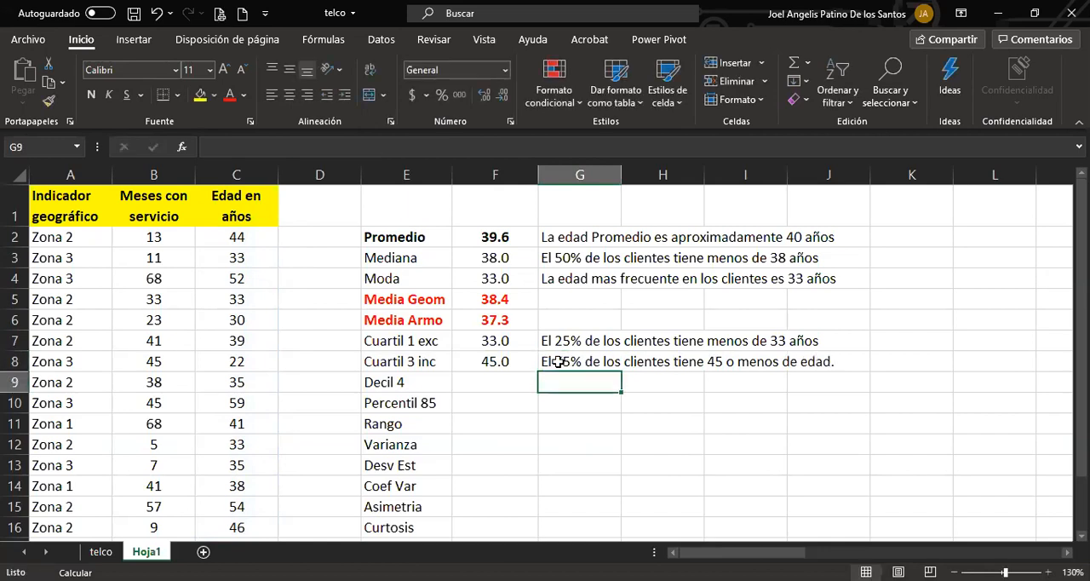
Append "de edad." to the end of the first-quartile interpretation in cell G7.
{"action": "left_click", "coordinate": [562, 340]}
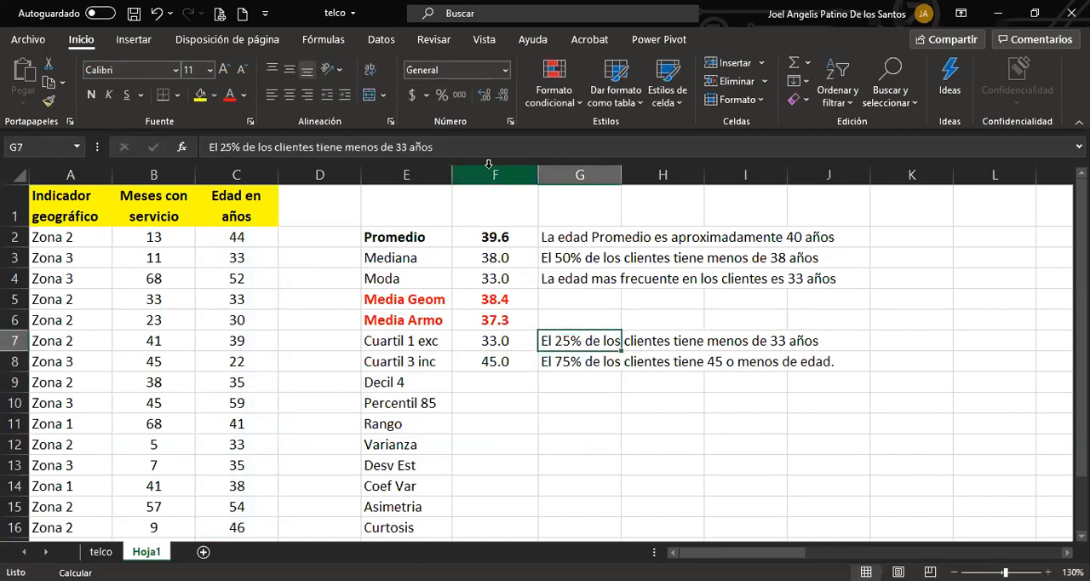
{"action": "left_click", "coordinate": [468, 148]}
{"action": "type", "text": "de edad."}
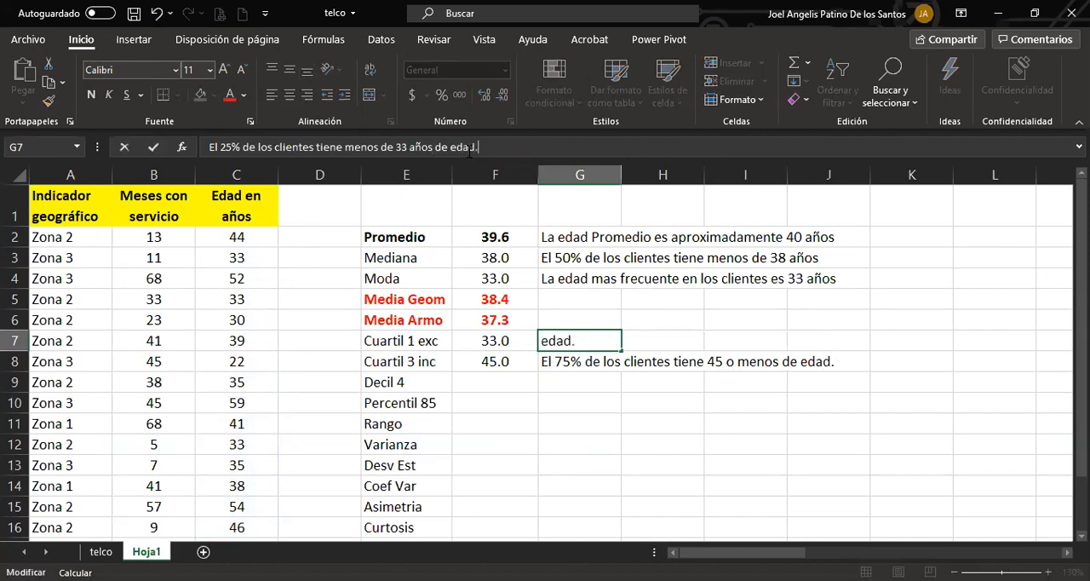
{"action": "key", "text": "Return"}
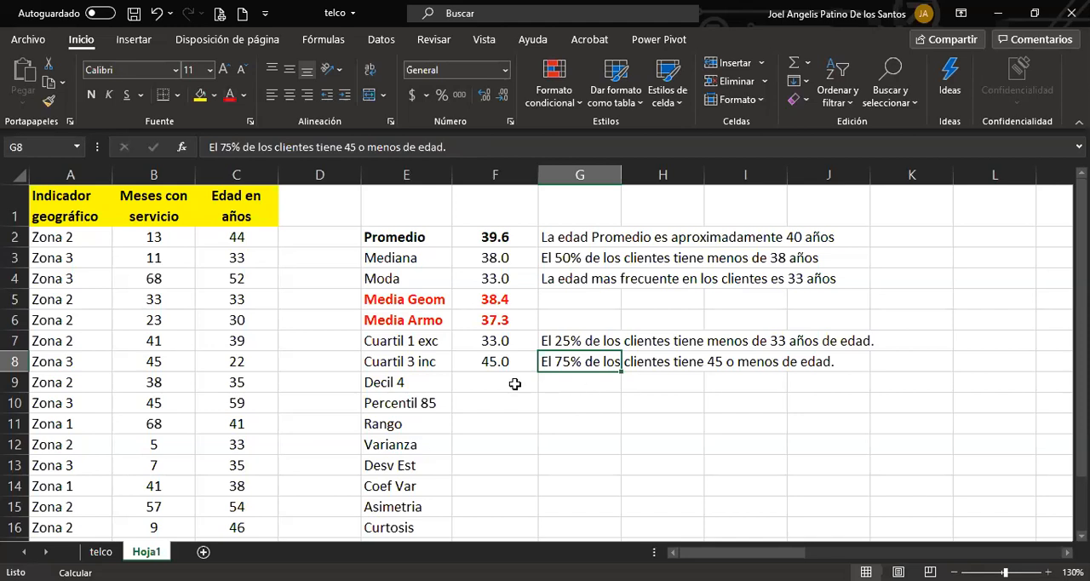
{"action": "left_click", "coordinate": [874, 339]}
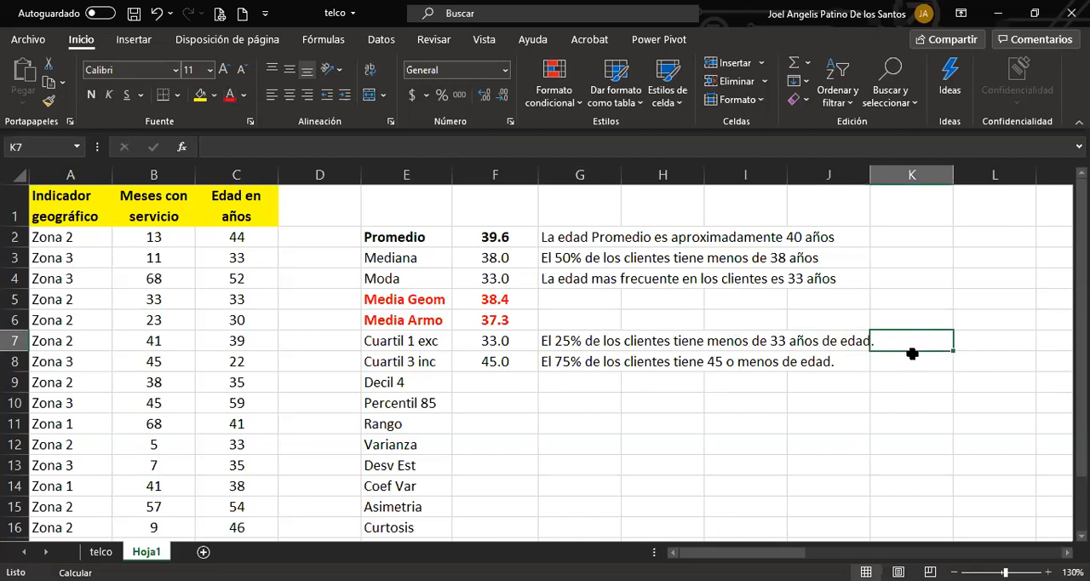
{"action": "type", "text": "+"}
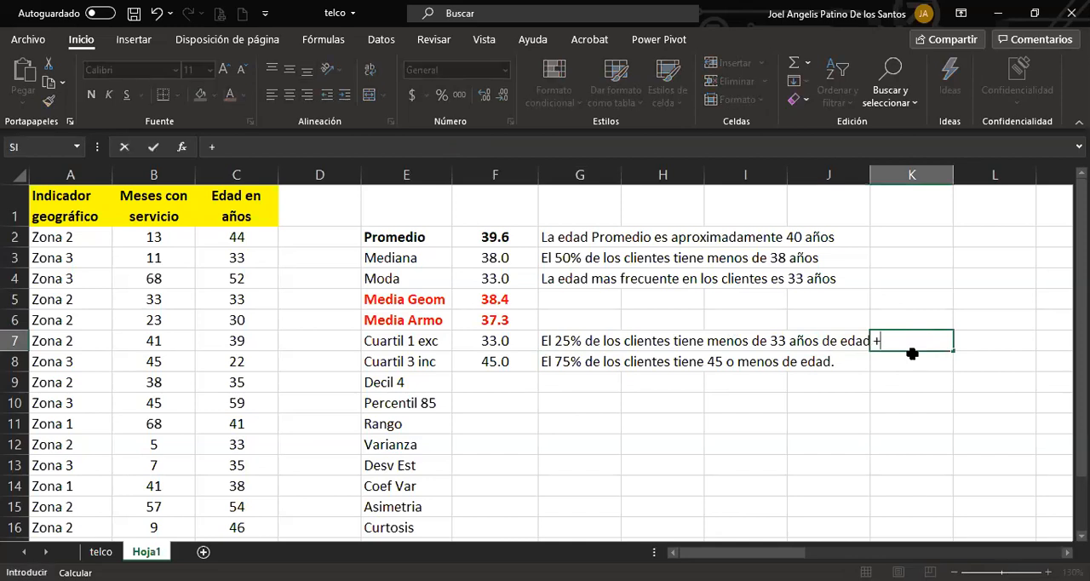
{"action": "type", "text": "cuartil"}
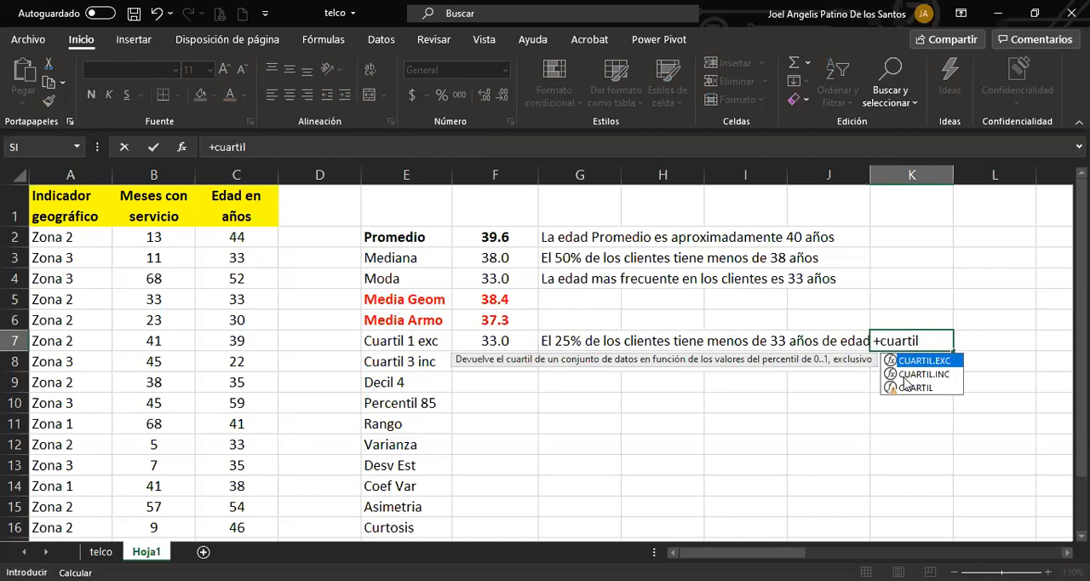
{"action": "left_click", "coordinate": [904, 378]}
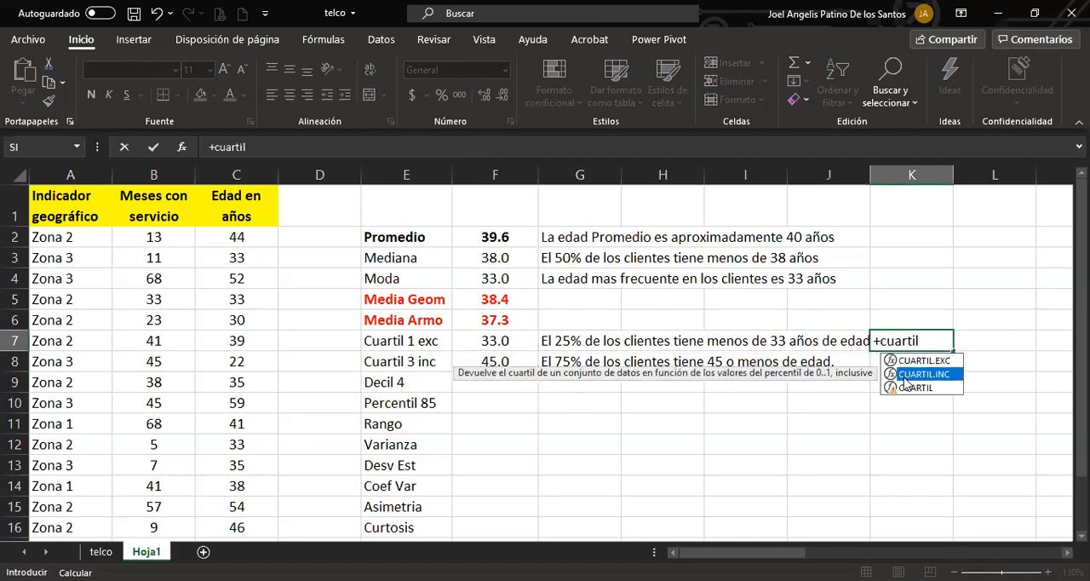
{"action": "double_click", "coordinate": [904, 374]}
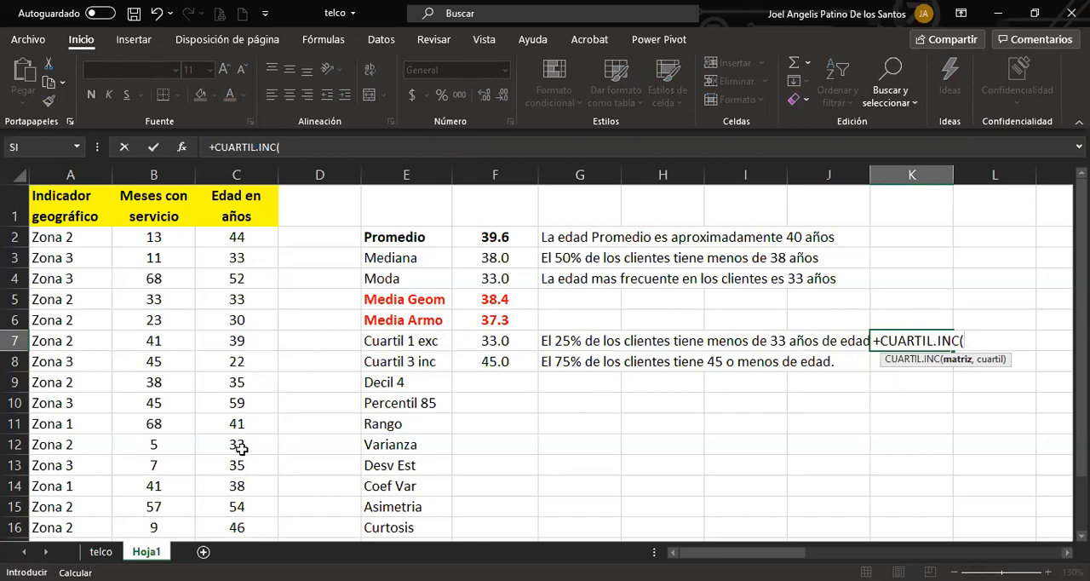
{"action": "left_click", "coordinate": [238, 237]}
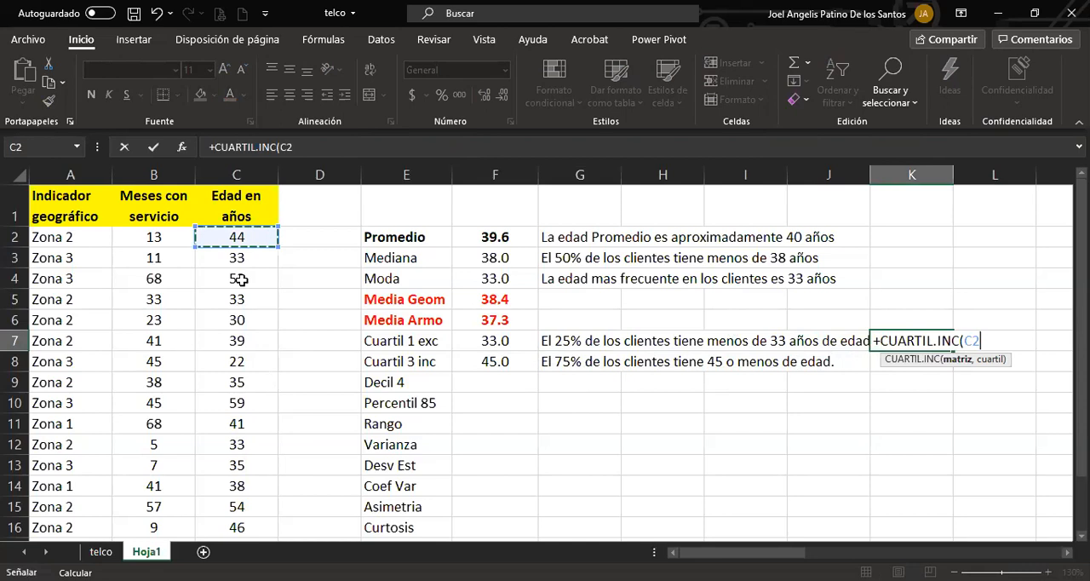
{"action": "left_click", "coordinate": [236, 528], "text": "shift"}
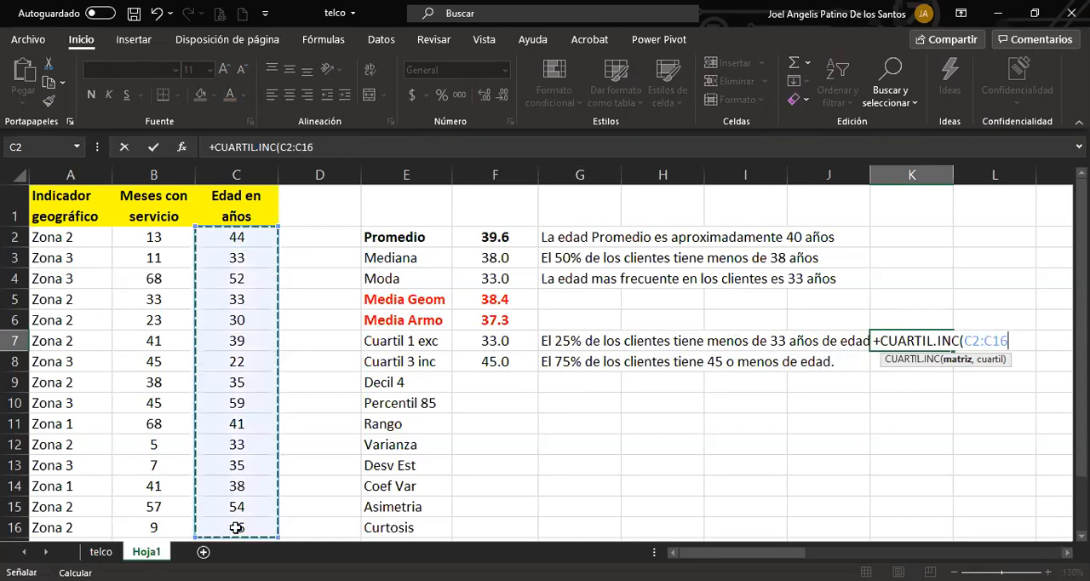
{"action": "type", "text": ","}
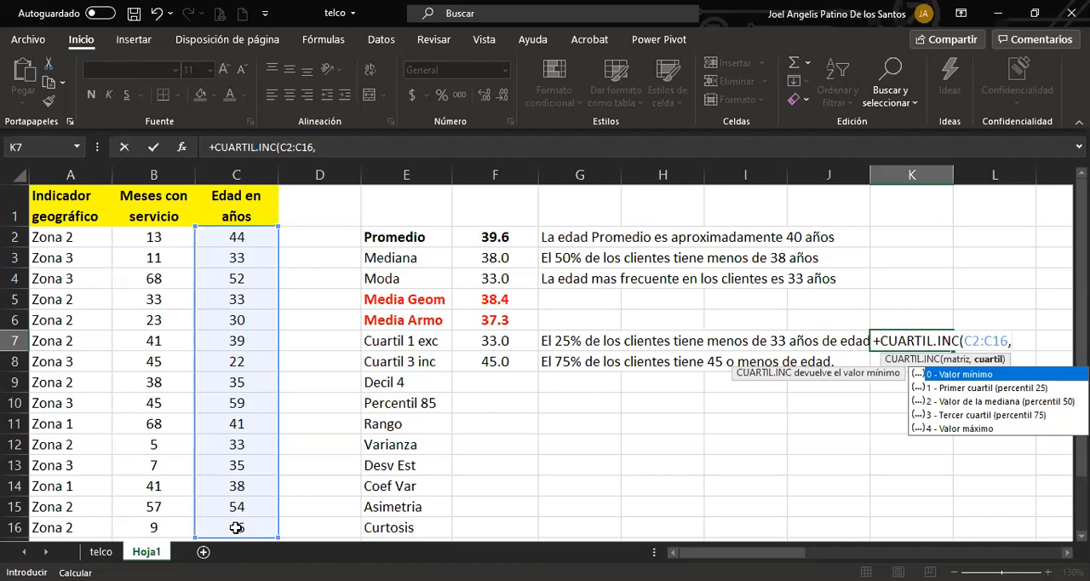
{"action": "key", "text": "Escape"}
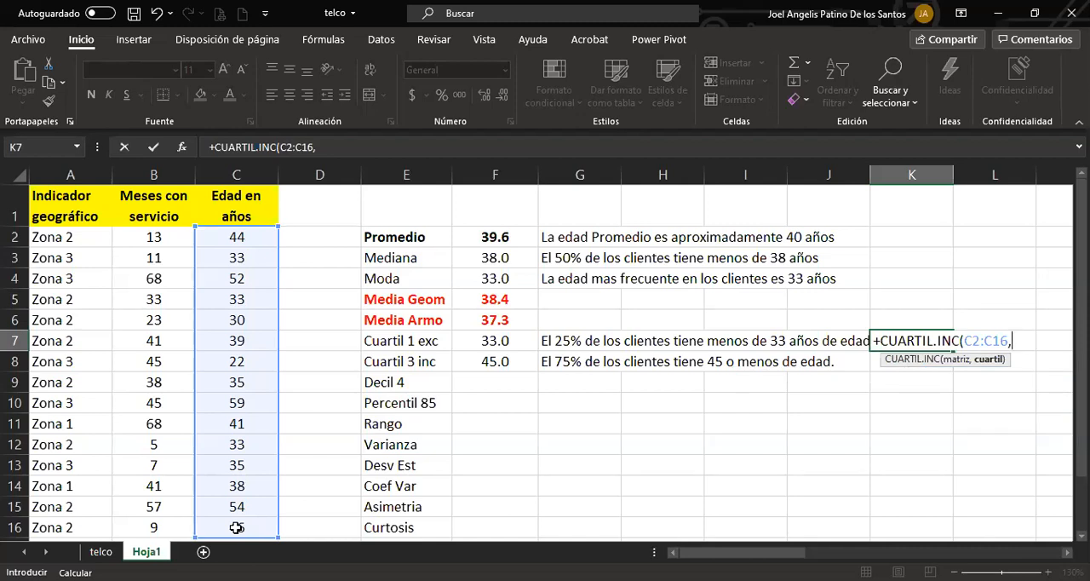
{"action": "key", "text": "BackSpace"}
{"action": "key", "text": "BackSpace"}
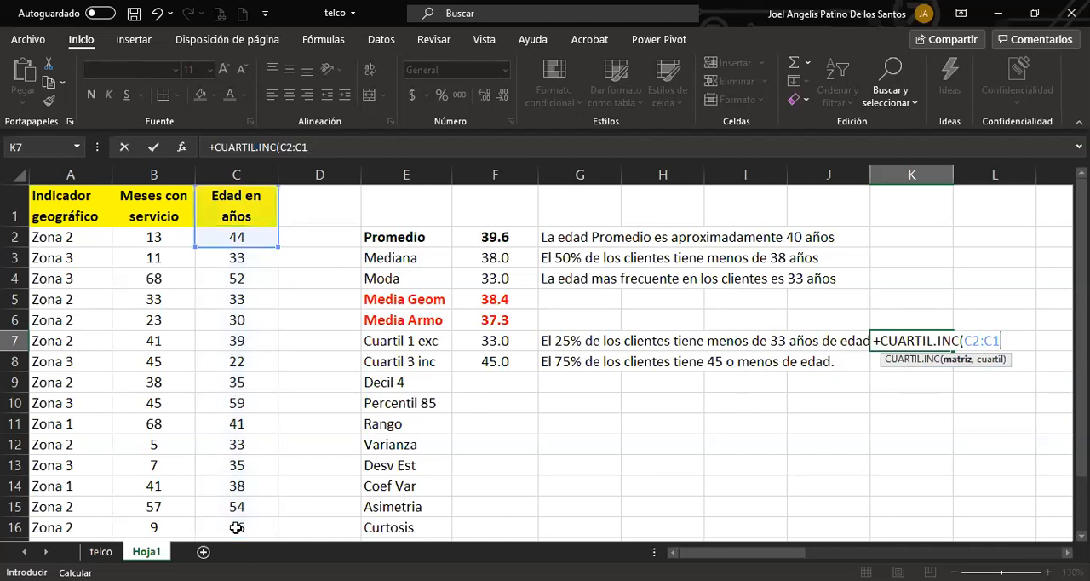
{"action": "key", "text": "BackSpace"}
{"action": "key", "text": "BackSpace"}
{"action": "key", "text": "BackSpace"}
{"action": "key", "text": "BackSpace"}
{"action": "key", "text": "BackSpace"}
{"action": "key", "text": "BackSpace"}
{"action": "key", "text": "BackSpace"}
{"action": "key", "text": "BackSpace"}
{"action": "key", "text": "BackSpace"}
{"action": "key", "text": "BackSpace"}
{"action": "key", "text": "BackSpace"}
{"action": "key", "text": "BackSpace"}
{"action": "key", "text": "BackSpace"}
{"action": "key", "text": "BackSpace"}
{"action": "key", "text": "BackSpace"}
{"action": "key", "text": "BackSpace"}
{"action": "key", "text": "BackSpace"}
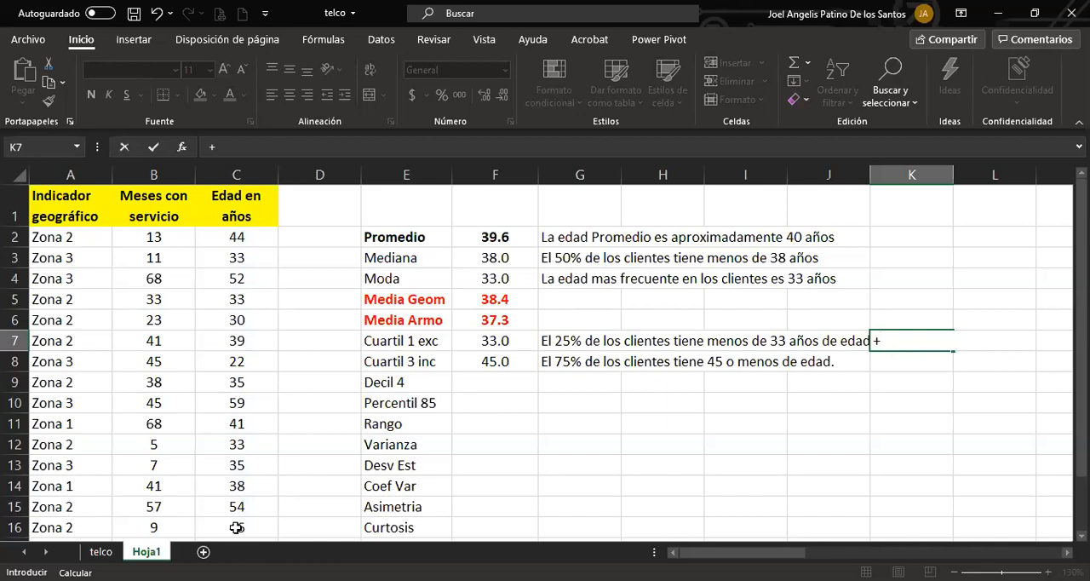
Calculate the first quartile of the ages in C2:C16 in cell K7 with the CUARTIL.INC function, using quartile 1.
{"action": "type", "text": "cuartil"}
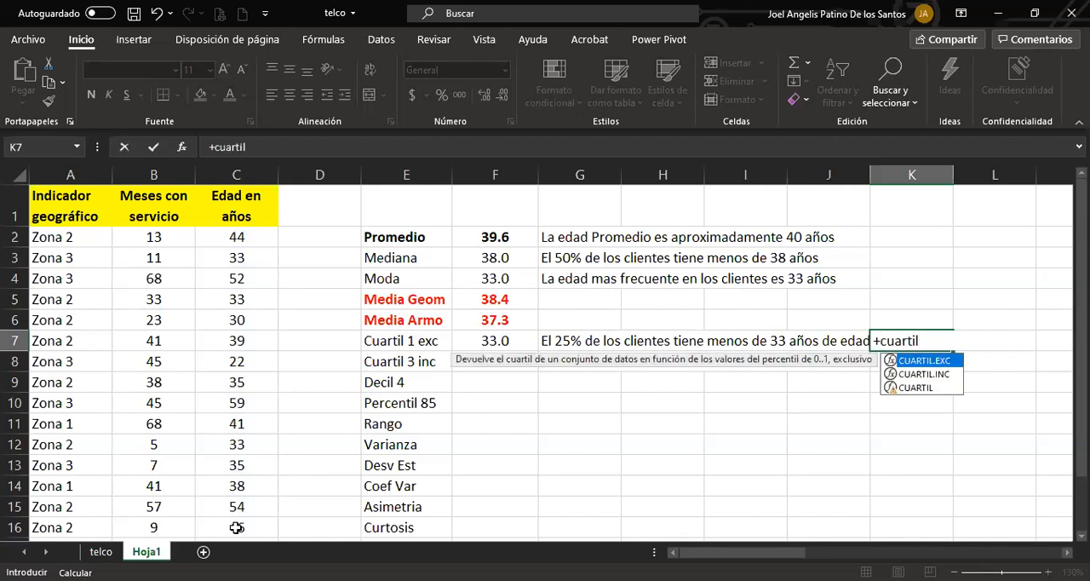
{"action": "key", "text": "Down"}
{"action": "key", "text": "Tab"}
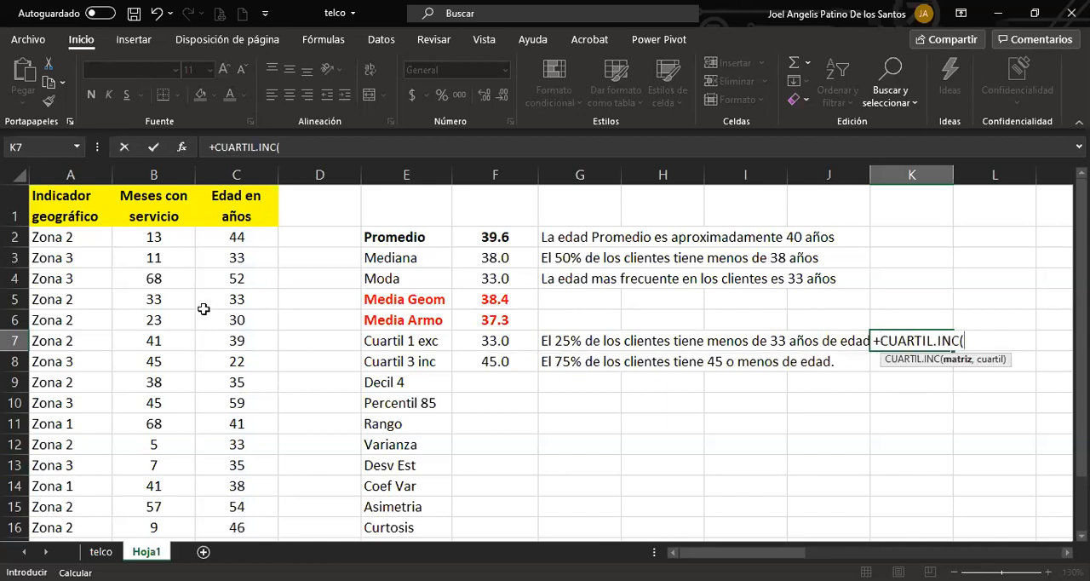
{"action": "left_click", "coordinate": [232, 235]}
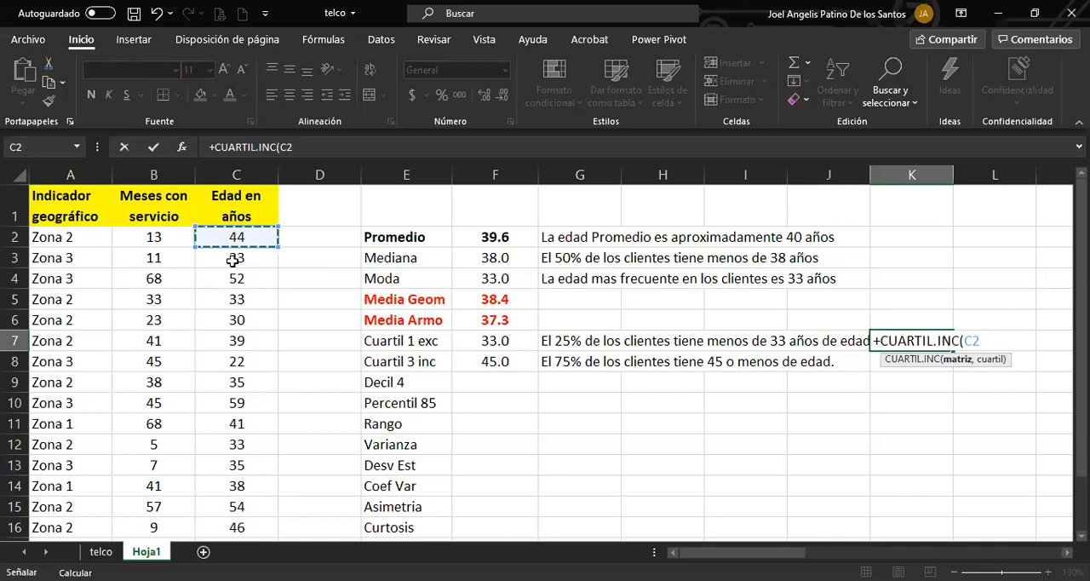
{"action": "left_click_drag", "start_coordinate": [232, 261], "coordinate": [224, 524]}
{"action": "key", "text": "Return"}
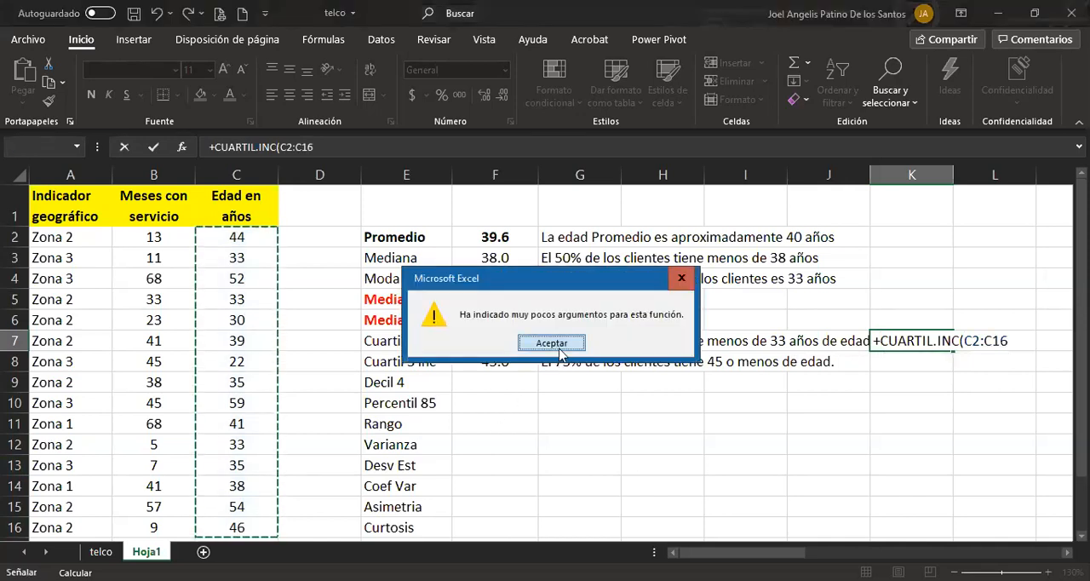
{"action": "left_click", "coordinate": [561, 343]}
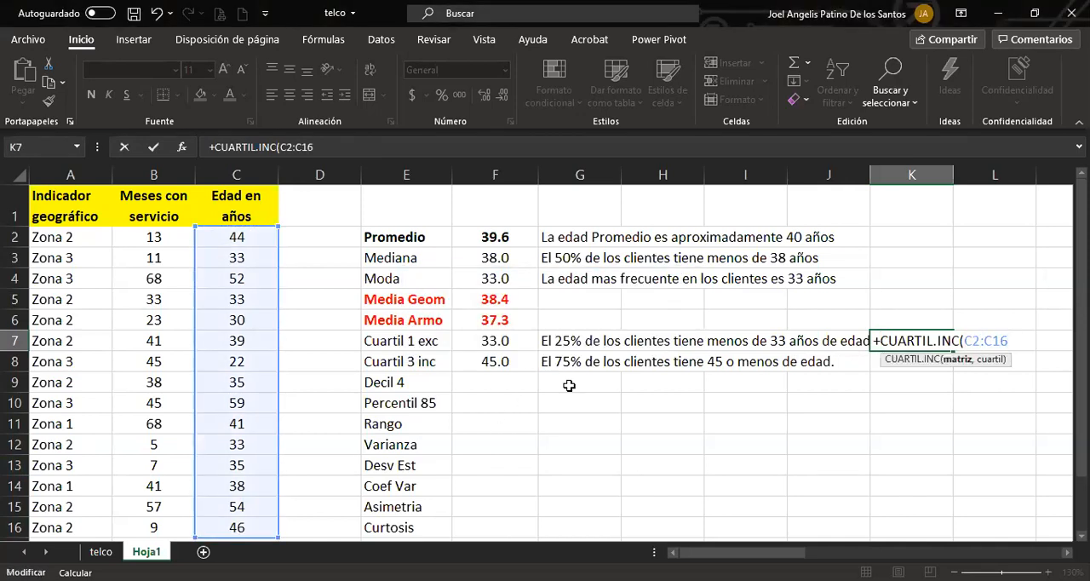
{"action": "type", "text": ","}
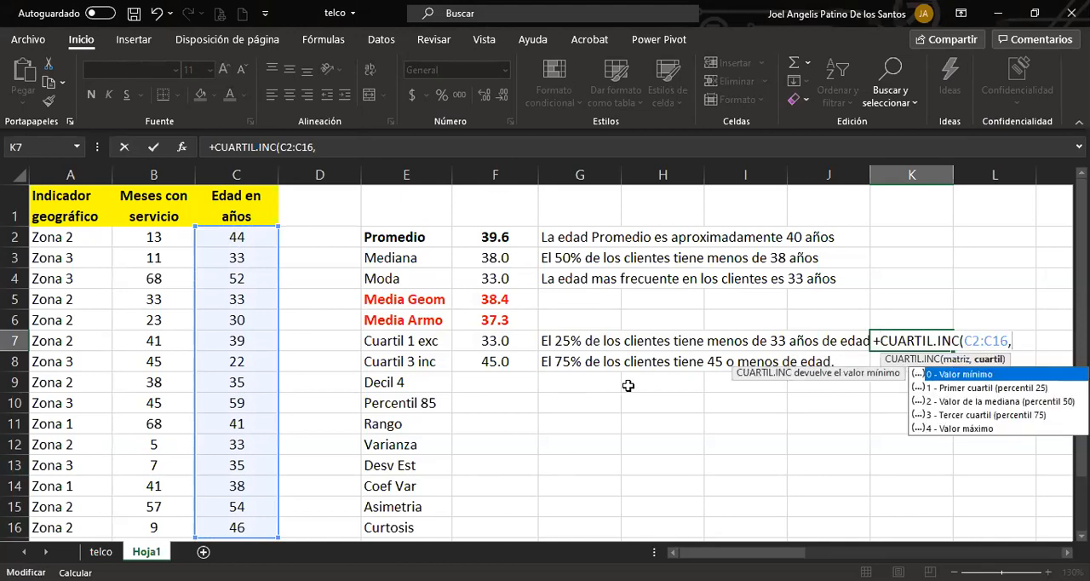
{"action": "type", "text": "1"}
{"action": "key", "text": "Return"}
{"action": "left_click", "coordinate": [934, 339]}
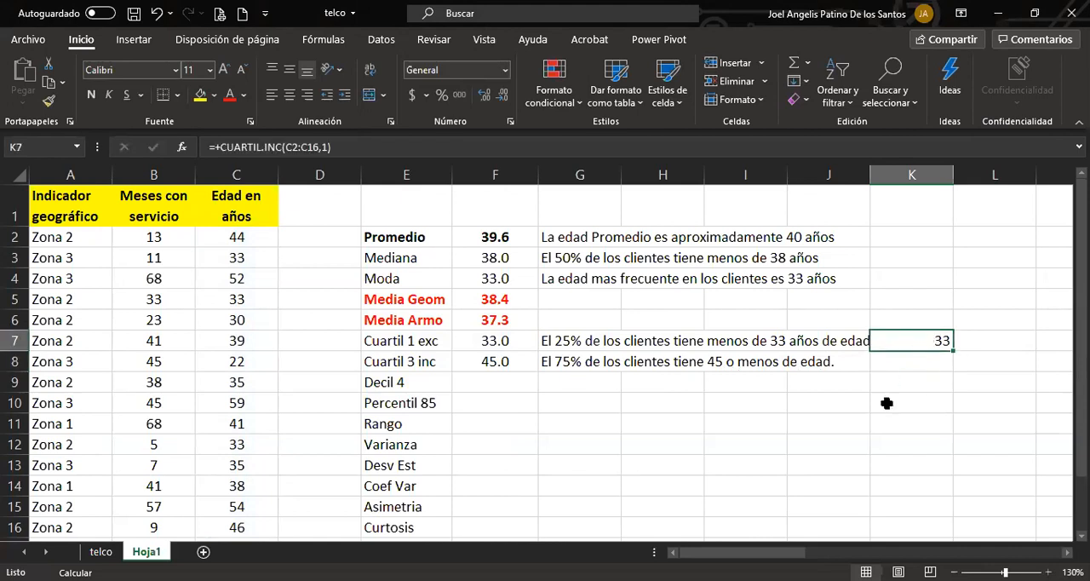
Calculate the third quartile of the ages in C2:C16 in cell K8 with the CUARTIL.EXC function, using quartile 3.
{"action": "left_click", "coordinate": [938, 361]}
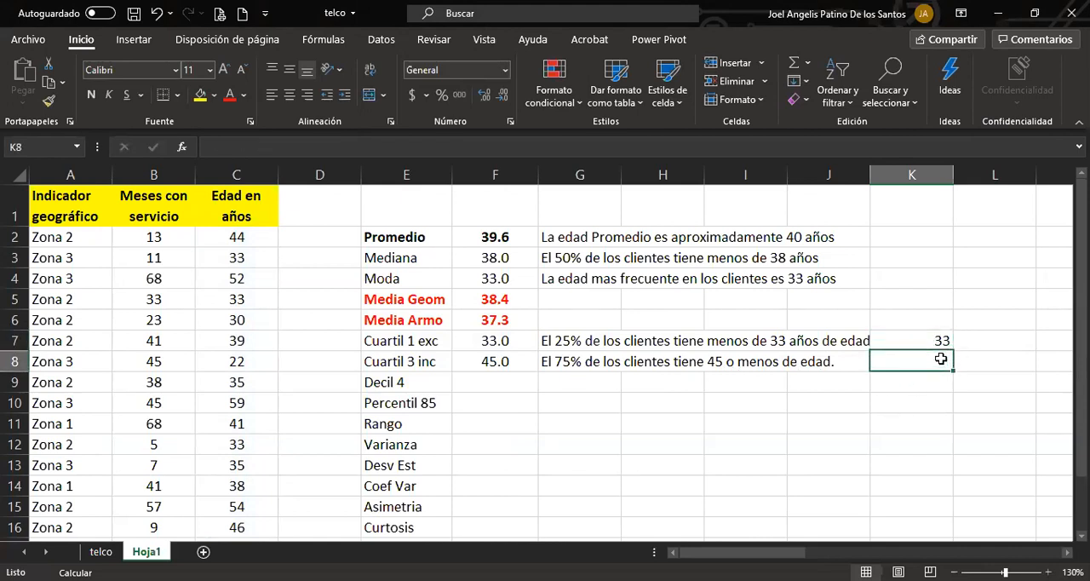
{"action": "type", "text": "+"}
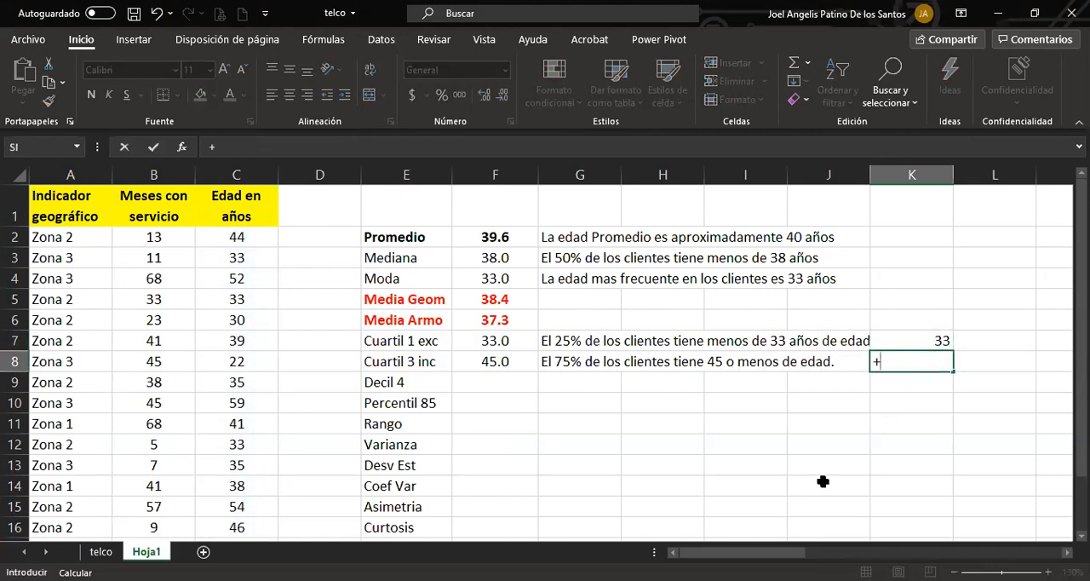
{"action": "type", "text": "cuartil"}
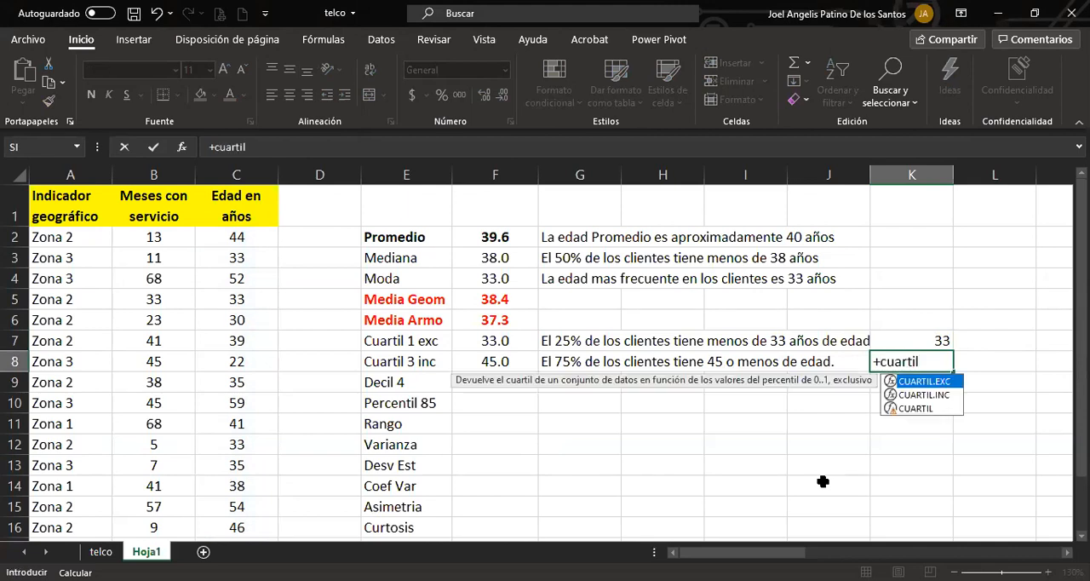
{"action": "key", "text": "Down"}
{"action": "key", "text": "Tab"}
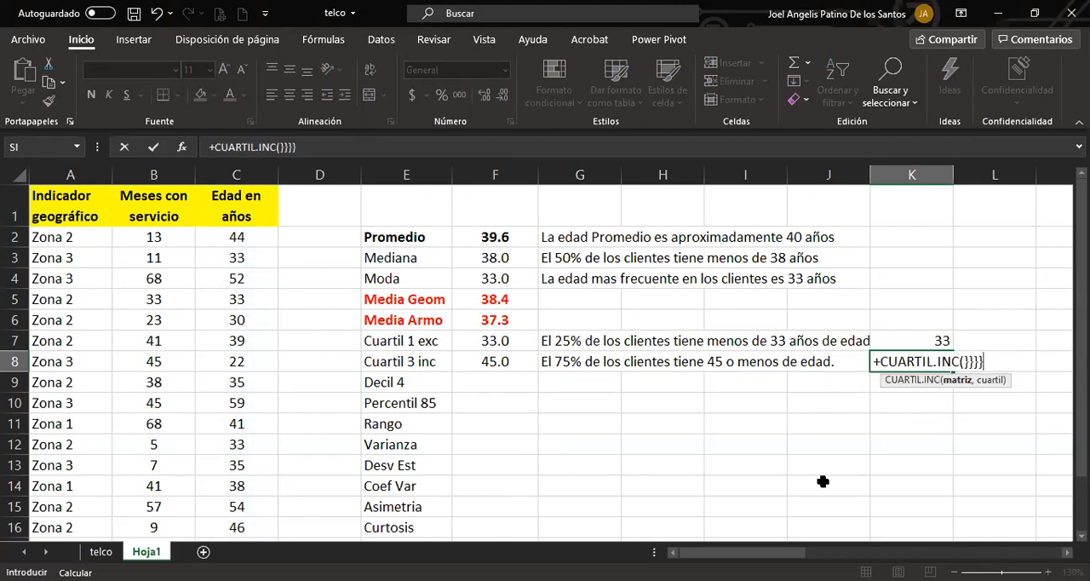
{"action": "key", "text": "BackSpace"}
{"action": "key", "text": "BackSpace"}
{"action": "key", "text": "BackSpace"}
{"action": "key", "text": "BackSpace"}
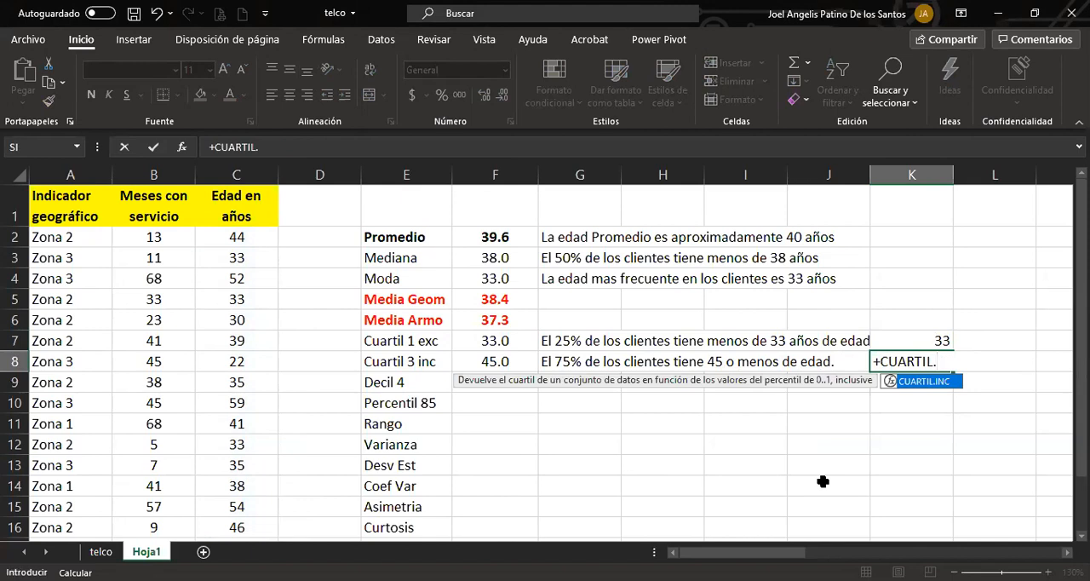
{"action": "type", "text": "EXC("}
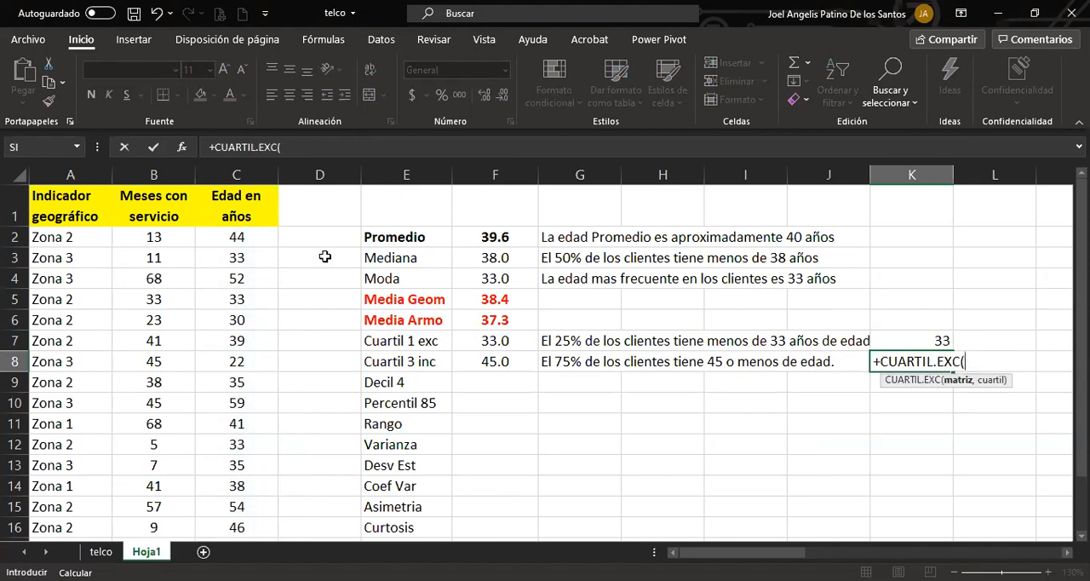
{"action": "left_click", "coordinate": [224, 237]}
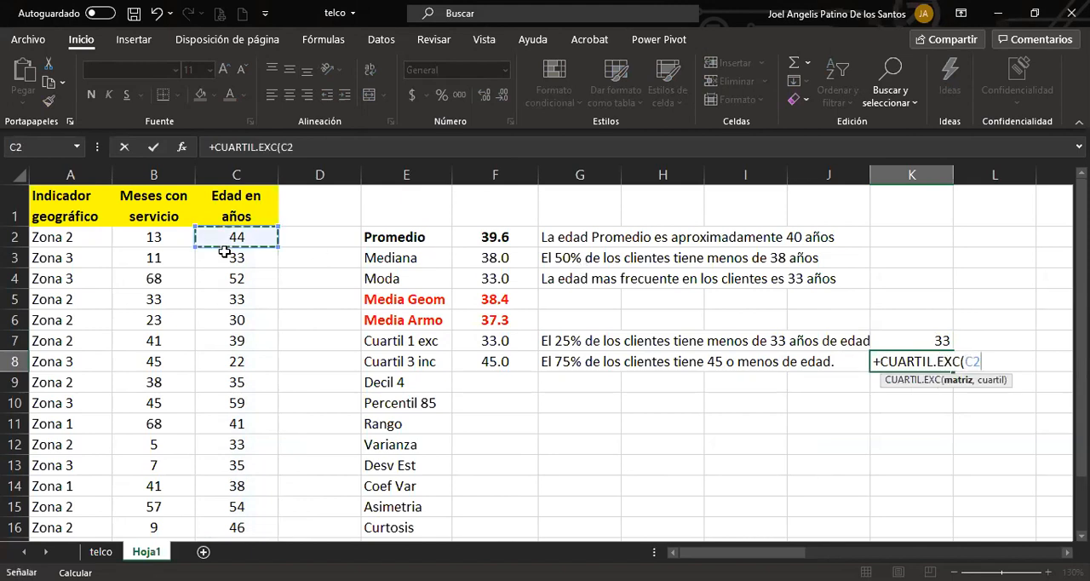
{"action": "left_click_drag", "start_coordinate": [224, 251], "coordinate": [228, 519]}
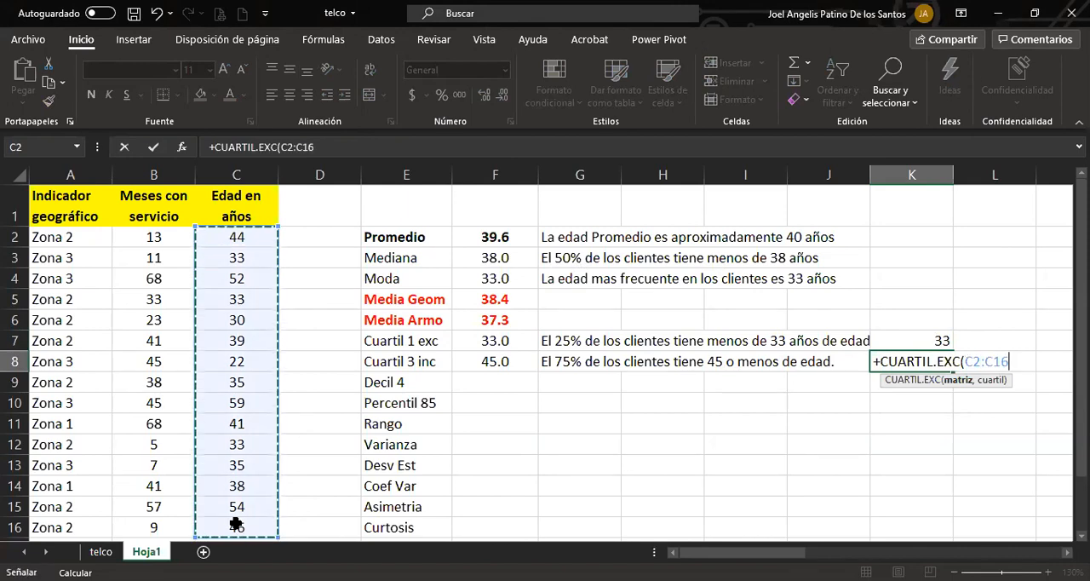
{"action": "type", "text": ",3)"}
{"action": "key", "text": "Return"}
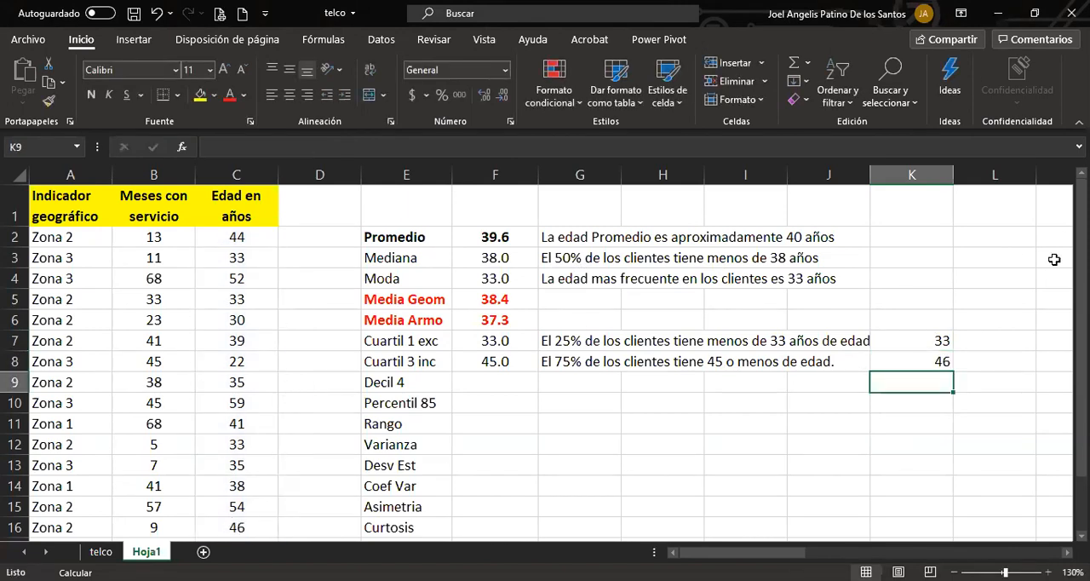
Compare the exclusive third quartile in K8 with the inclusive one in F8 and its interpretation in G8.
{"action": "left_click", "coordinate": [905, 361]}
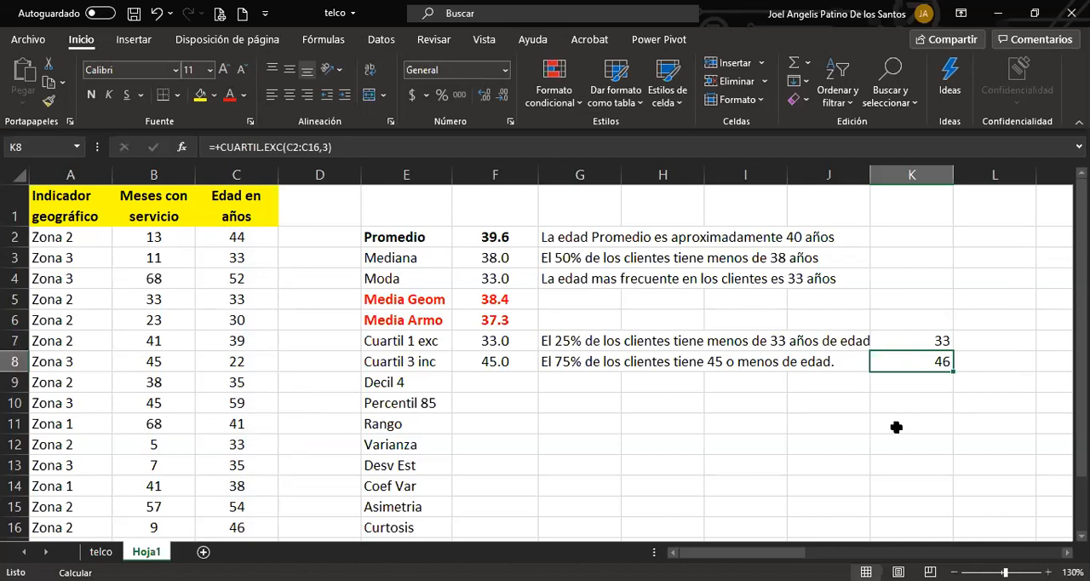
{"action": "key", "text": "Left"}
{"action": "key", "text": "Left"}
{"action": "key", "text": "Left"}
{"action": "key", "text": "Left"}
{"action": "key", "text": "Left"}
{"action": "key", "text": "Right"}
{"action": "key", "text": "Right"}
{"action": "key", "text": "Right"}
{"action": "key", "text": "Right"}
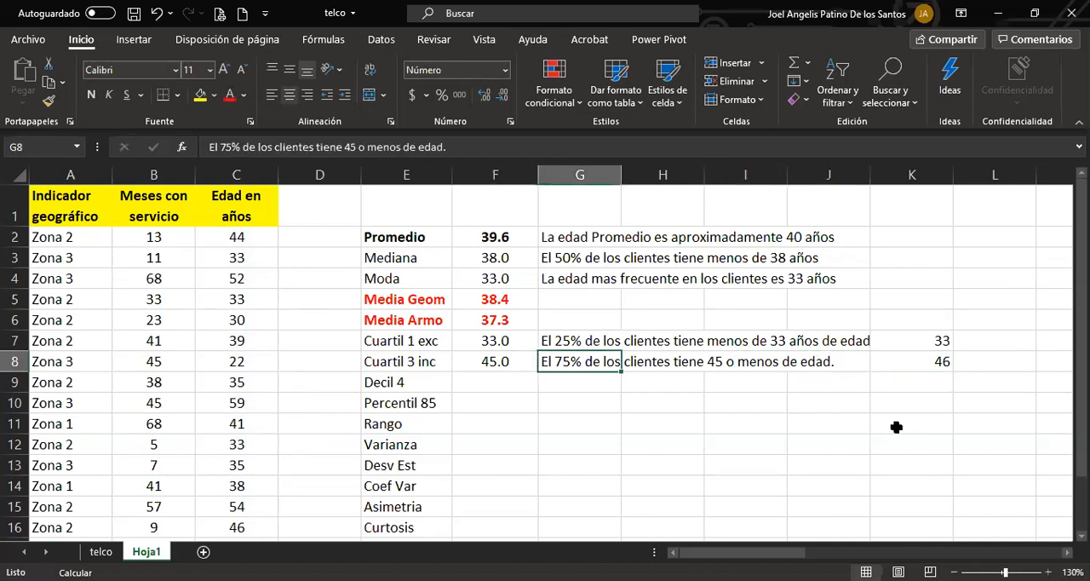
{"action": "key", "text": "Right"}
{"action": "key", "text": "Right"}
{"action": "key", "text": "Left"}
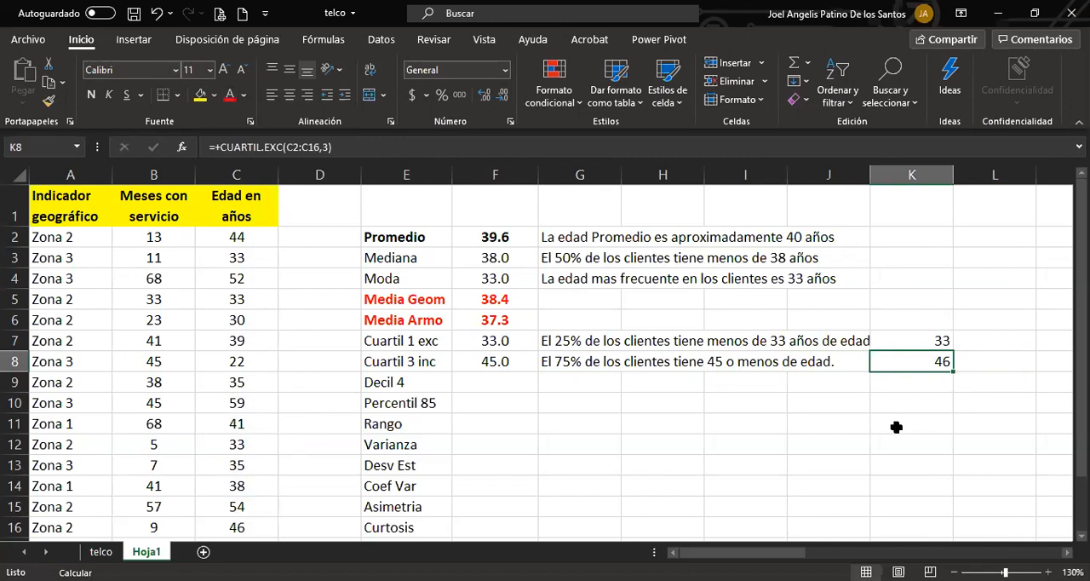
{"action": "key", "text": "Down"}
{"action": "key", "text": "Left"}
{"action": "key", "text": "Left"}
{"action": "key", "text": "Left"}
{"action": "key", "text": "Left"}
{"action": "key", "text": "Left"}
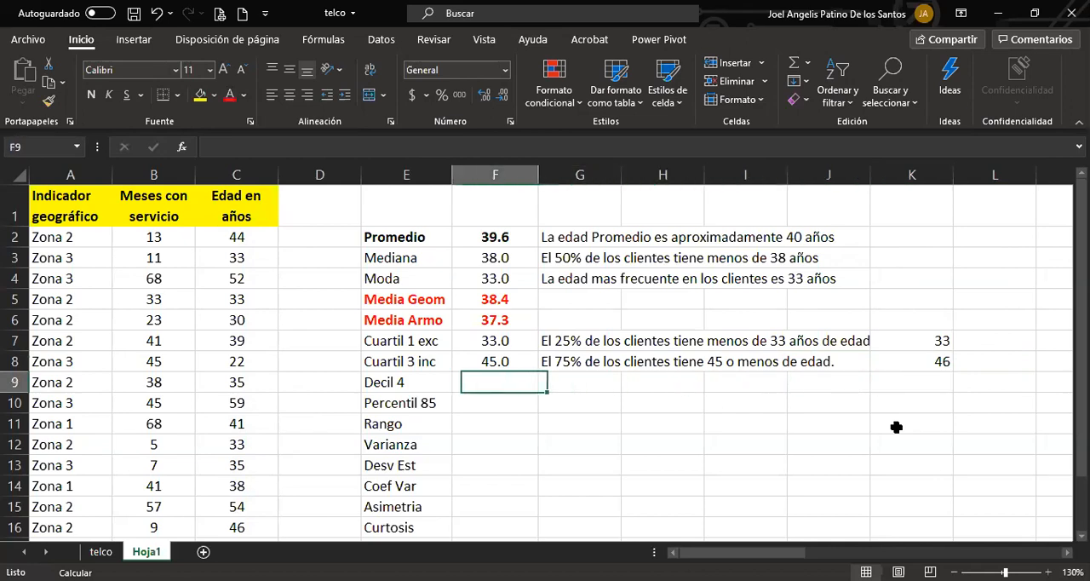
{"action": "key", "text": "Up"}
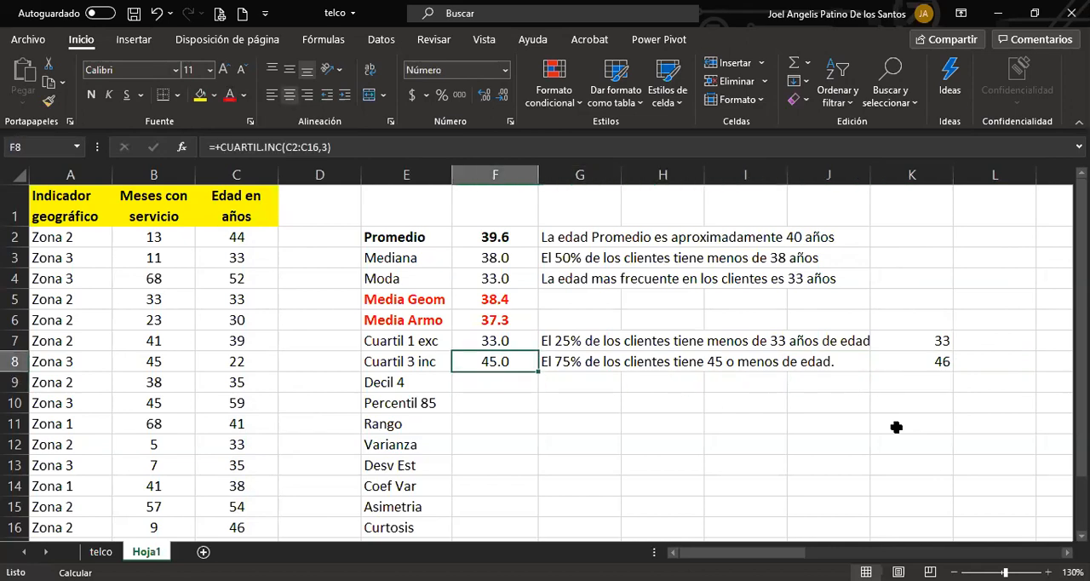
{"action": "key", "text": "Right"}
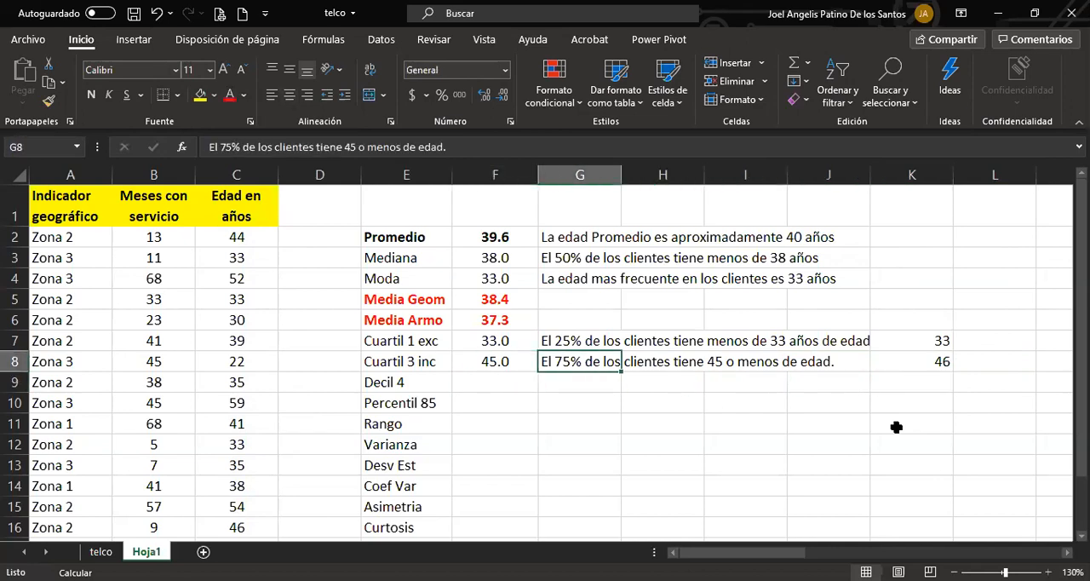
{"action": "key", "text": "Right"}
{"action": "key", "text": "Right"}
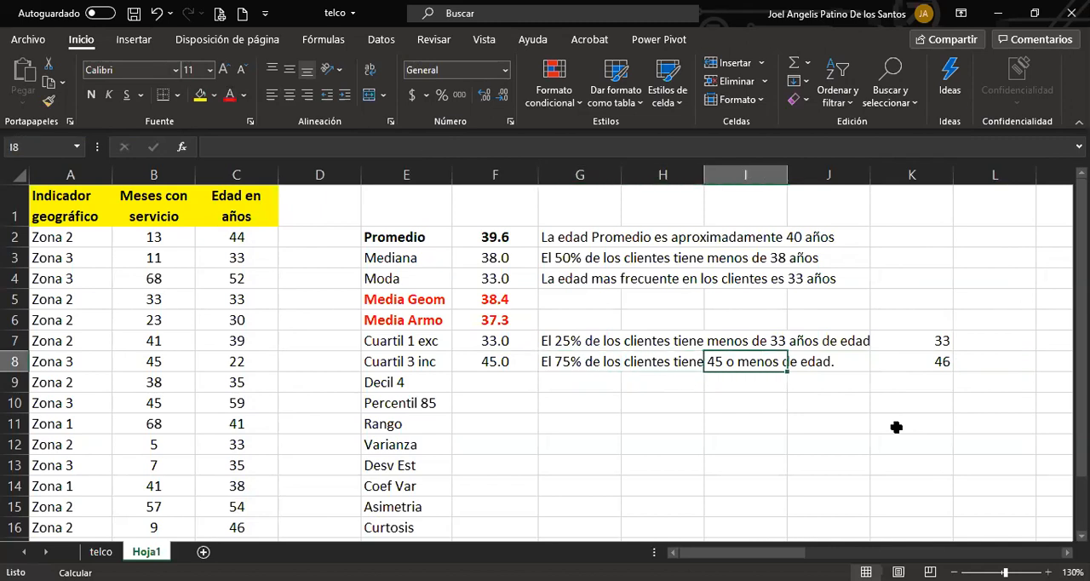
{"action": "key", "text": "Left"}
{"action": "key", "text": "Left"}
{"action": "key", "text": "Left"}
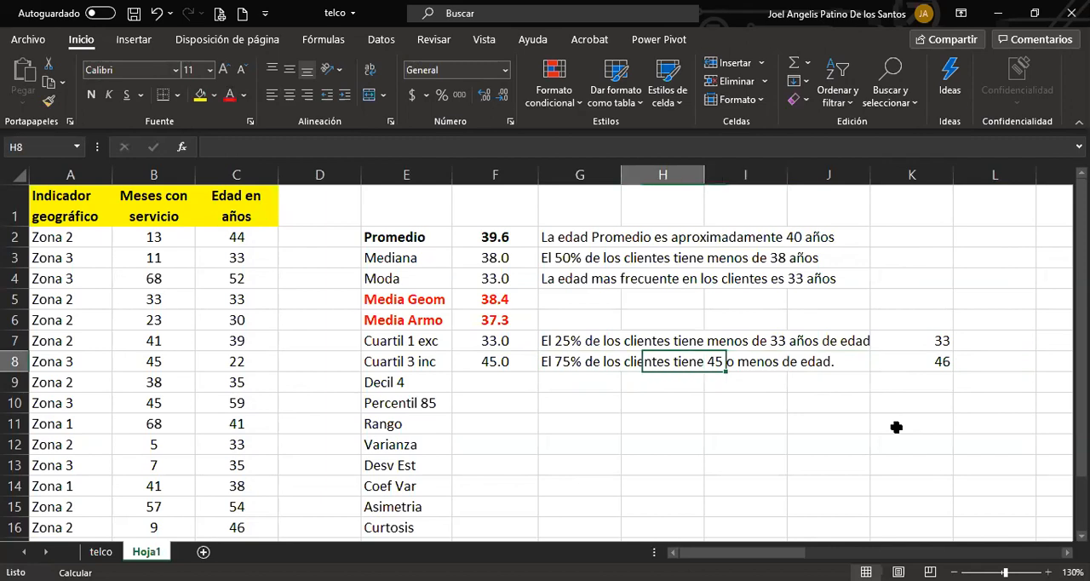
Insert "años" after 45 in the third-quartile interpretation in cell G8.
{"action": "key", "text": "Right"}
{"action": "key", "text": "F2"}
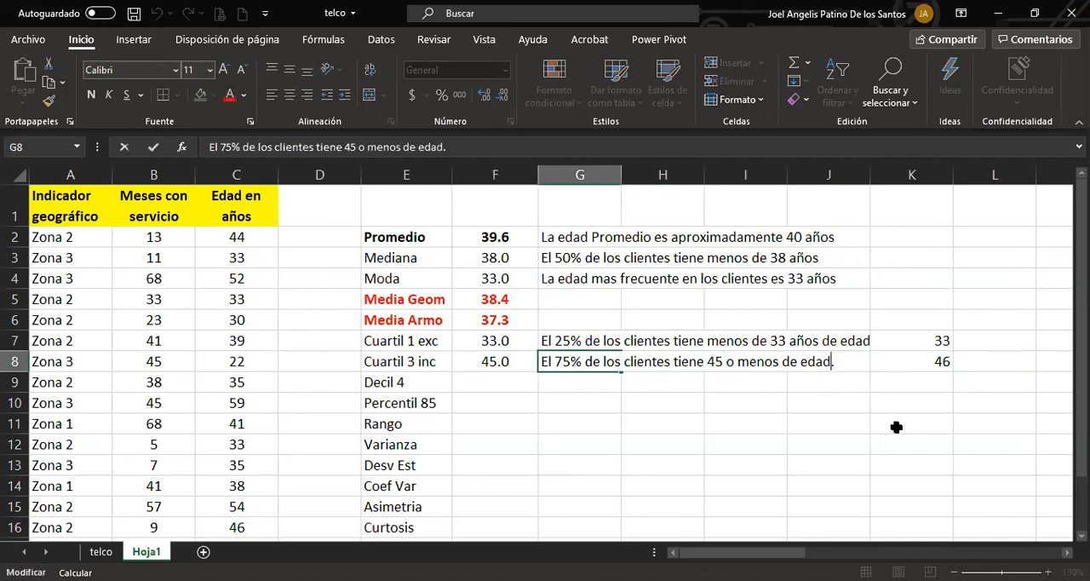
{"action": "key", "text": "ctrl+Left"}
{"action": "key", "text": "ctrl+Left"}
{"action": "key", "text": "ctrl+Left"}
{"action": "key", "text": "ctrl+Left"}
{"action": "type", "text": "años"}
{"action": "key", "text": "Return"}
{"action": "key", "text": "Up"}
{"action": "key", "text": "Right"}
{"action": "key", "text": "Right"}
{"action": "key", "text": "Right"}
{"action": "key", "text": "Right"}
{"action": "key", "text": "Right"}
{"action": "key", "text": "Left"}
{"action": "key", "text": "Down"}
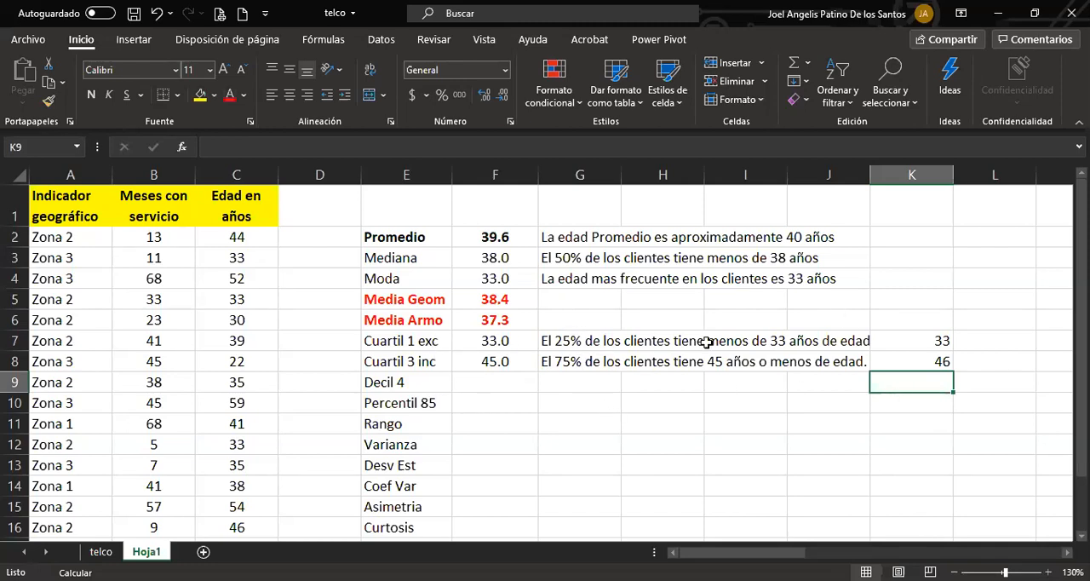
Review the quartile formulas in F7 and F8 and widen column J slightly so the interpretation in G7 fits.
{"action": "left_click", "coordinate": [502, 341]}
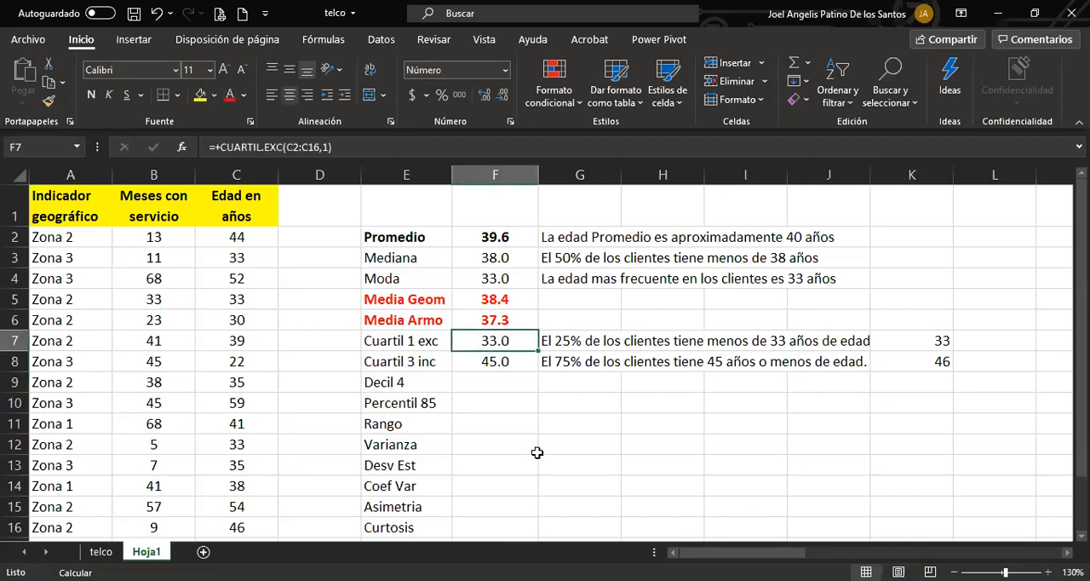
{"action": "left_click", "coordinate": [521, 366]}
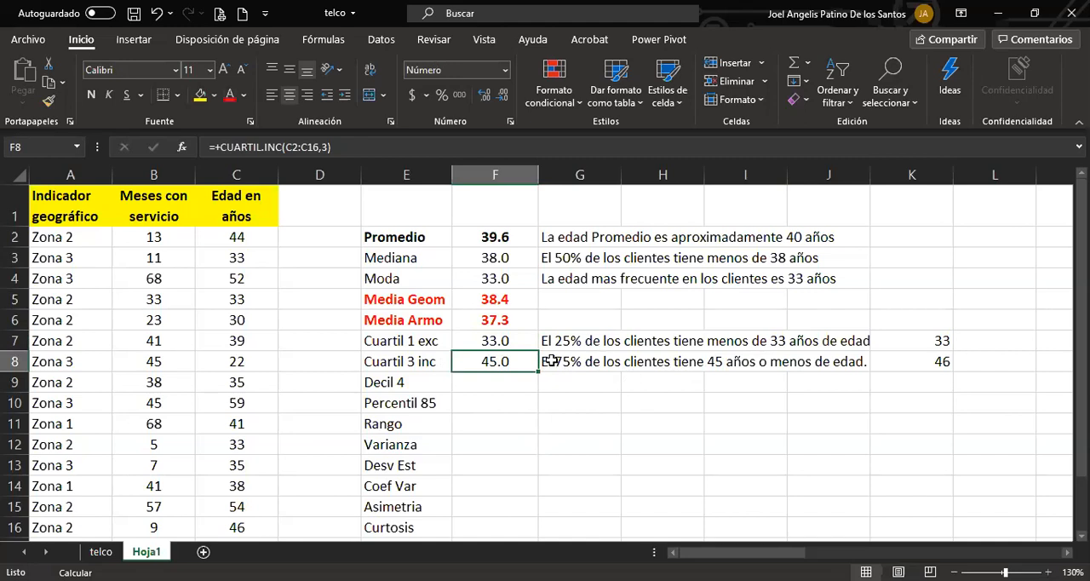
{"action": "left_click", "coordinate": [529, 343]}
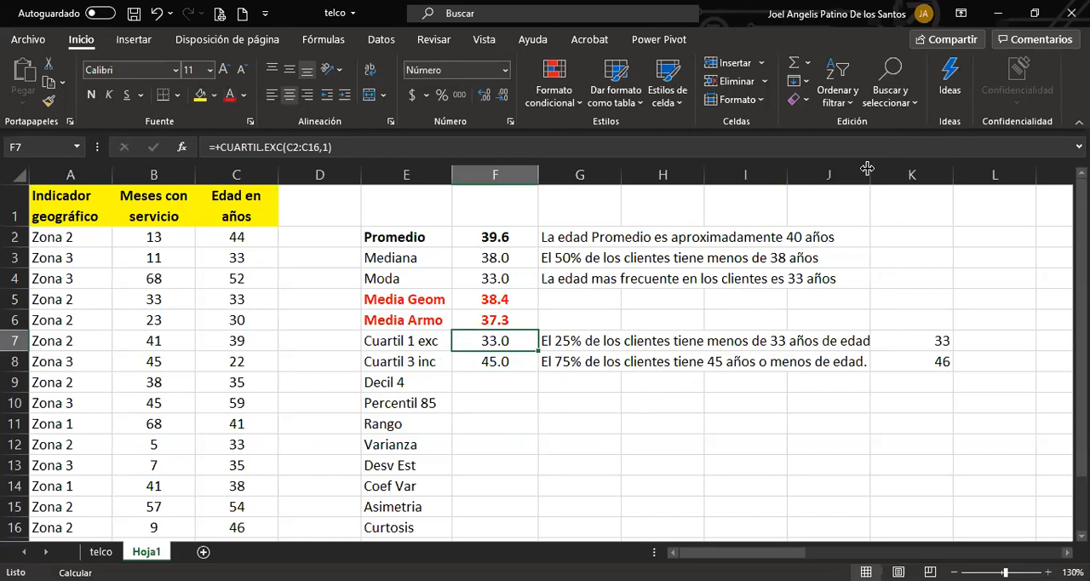
{"action": "left_click_drag", "start_coordinate": [867, 167], "coordinate": [875, 168]}
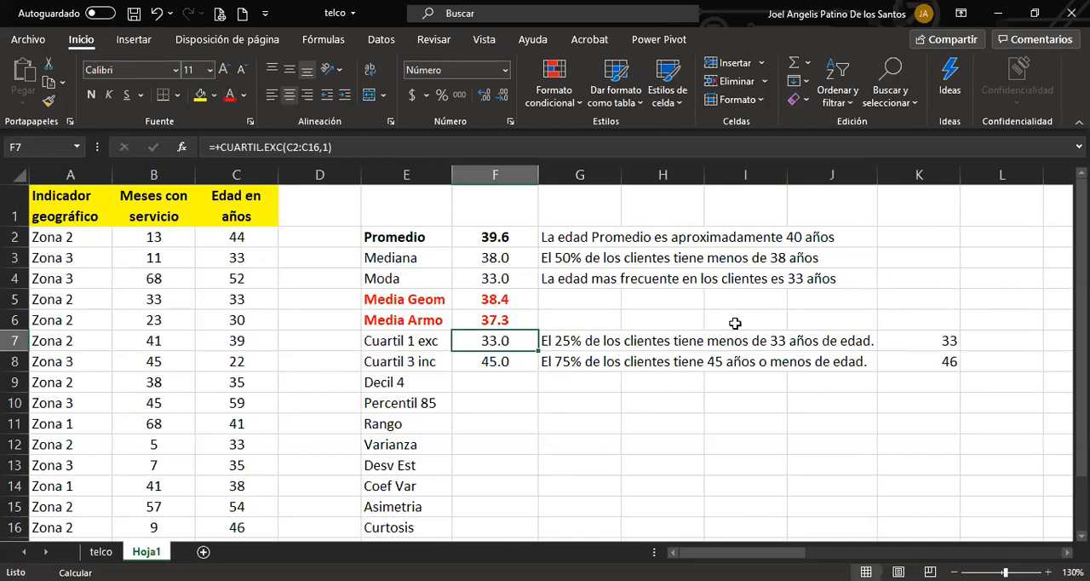
{"action": "left_click", "coordinate": [524, 364]}
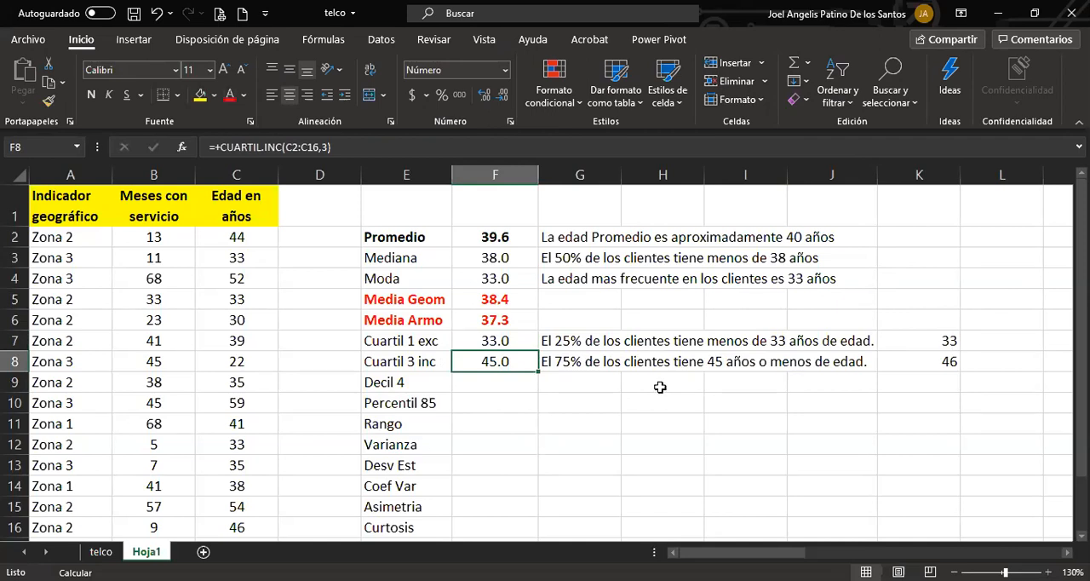
{"action": "left_click", "coordinate": [576, 364]}
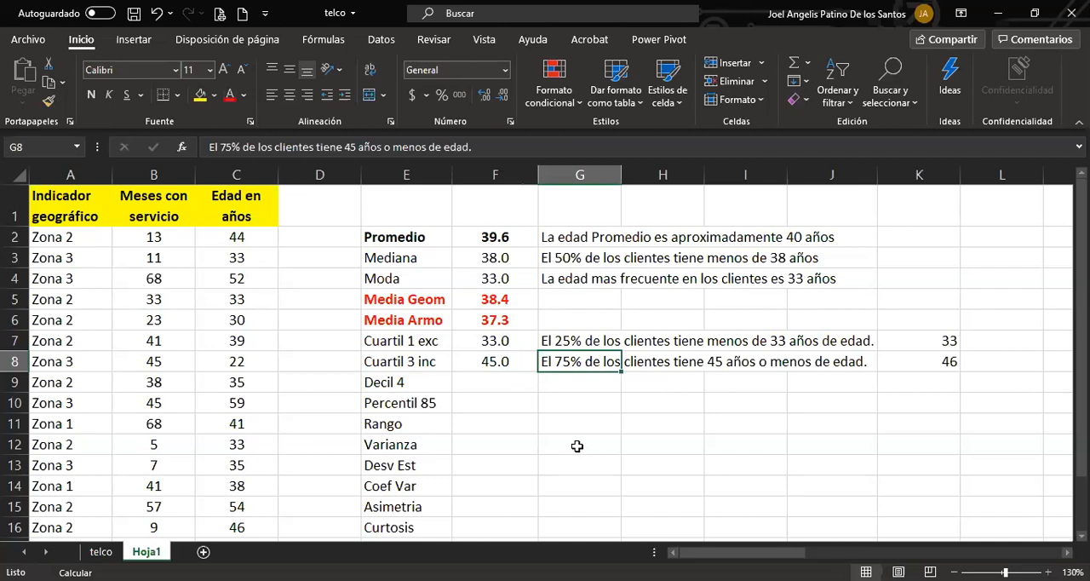
Start a formula in cell F9 for Decil 4 and check the function suggestions for a decile function.
{"action": "left_click", "coordinate": [498, 384]}
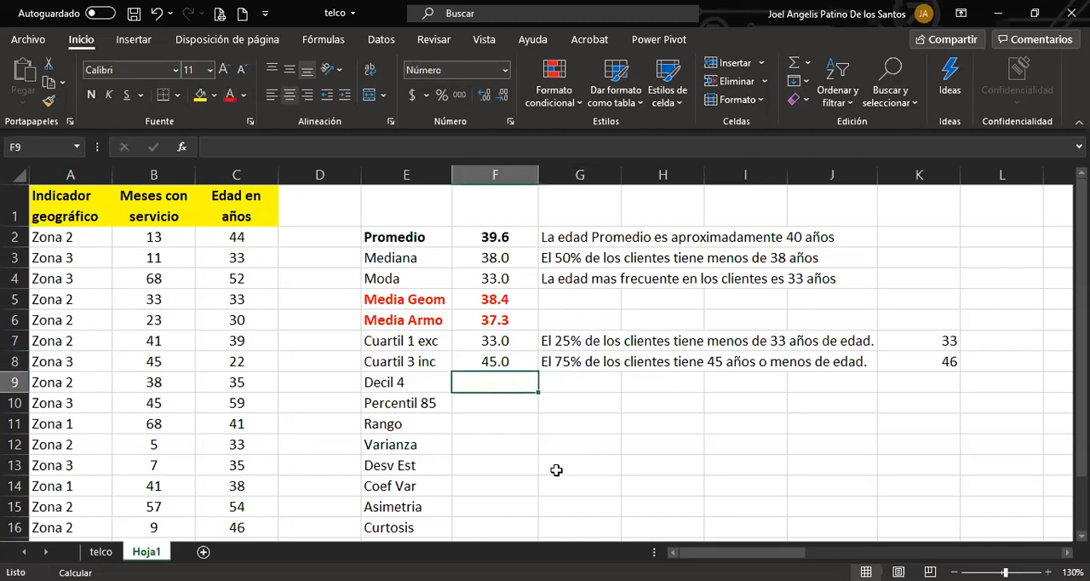
{"action": "type", "text": "+"}
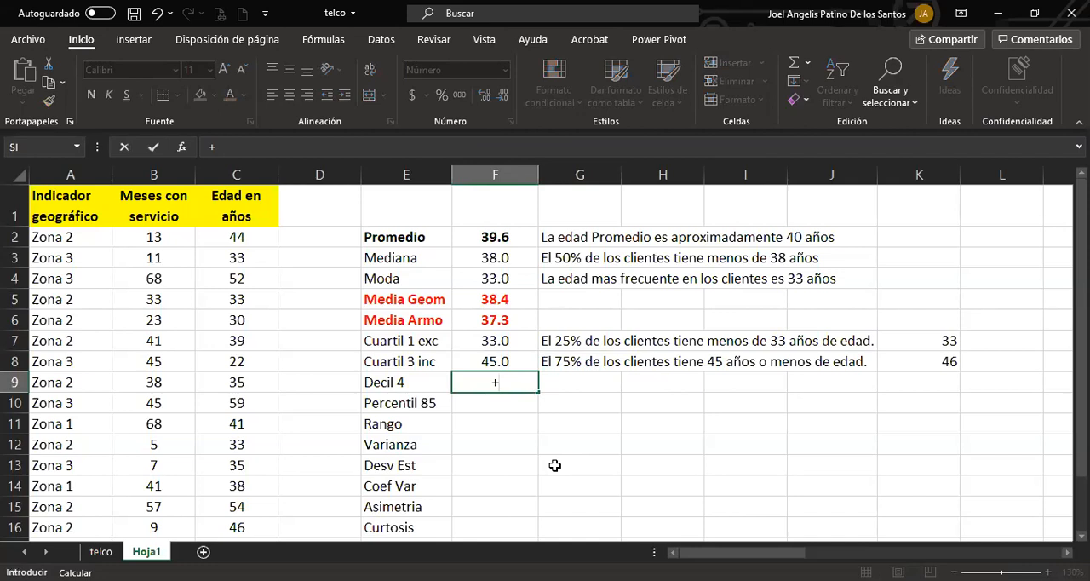
{"action": "type", "text": "del"}
{"action": "key", "text": "BackSpace"}
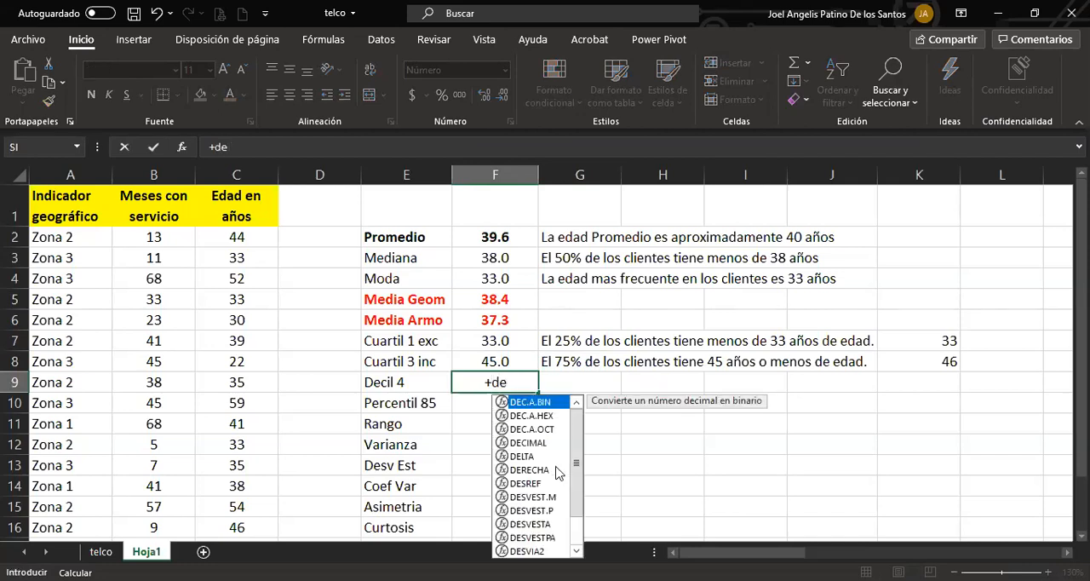
{"action": "type", "text": "ci"}
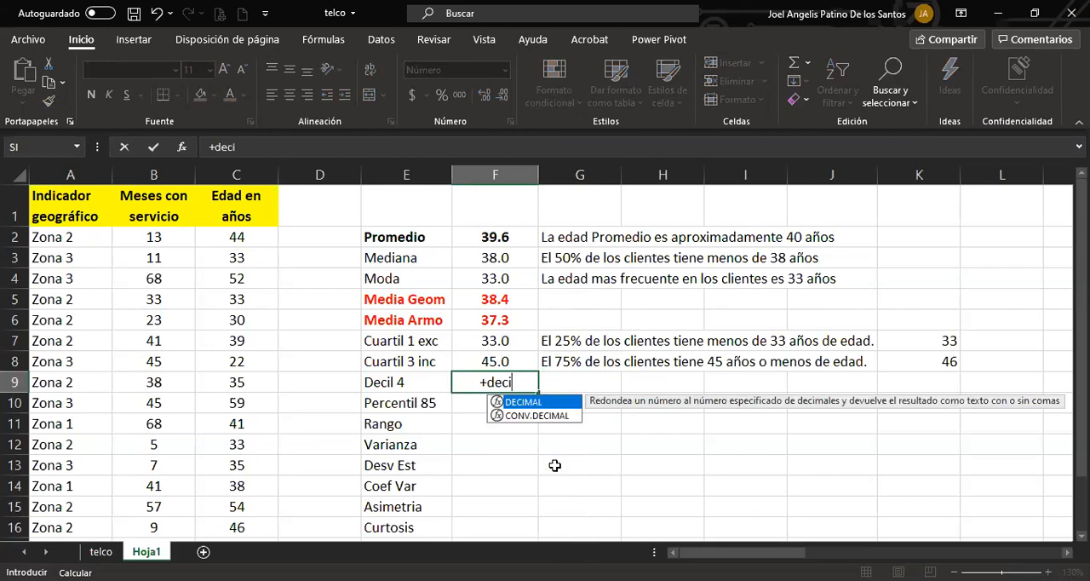
{"action": "key", "text": "BackSpace"}
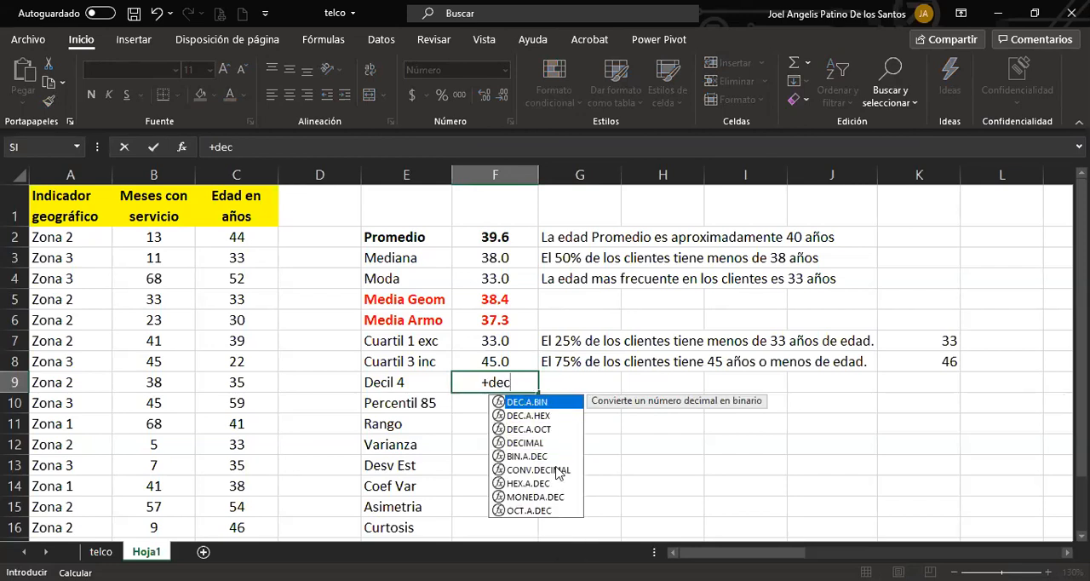
{"action": "key", "text": "BackSpace"}
{"action": "key", "text": "BackSpace"}
{"action": "key", "text": "BackSpace"}
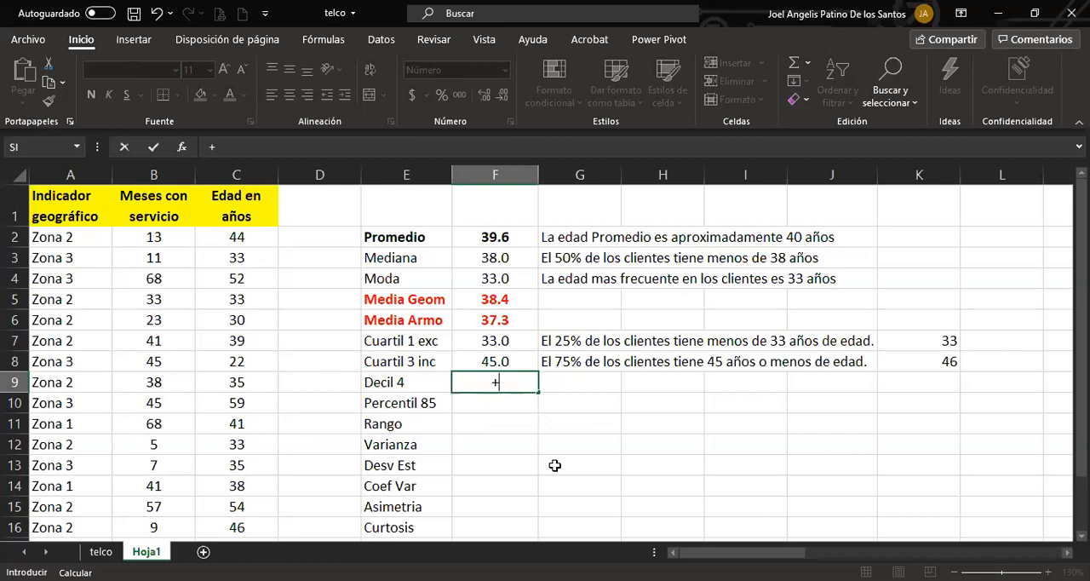
Enter the PERCENTIL.EXC function in cell F9 for the ages in C2:C16 with k set to 40.
{"action": "type", "text": "percen"}
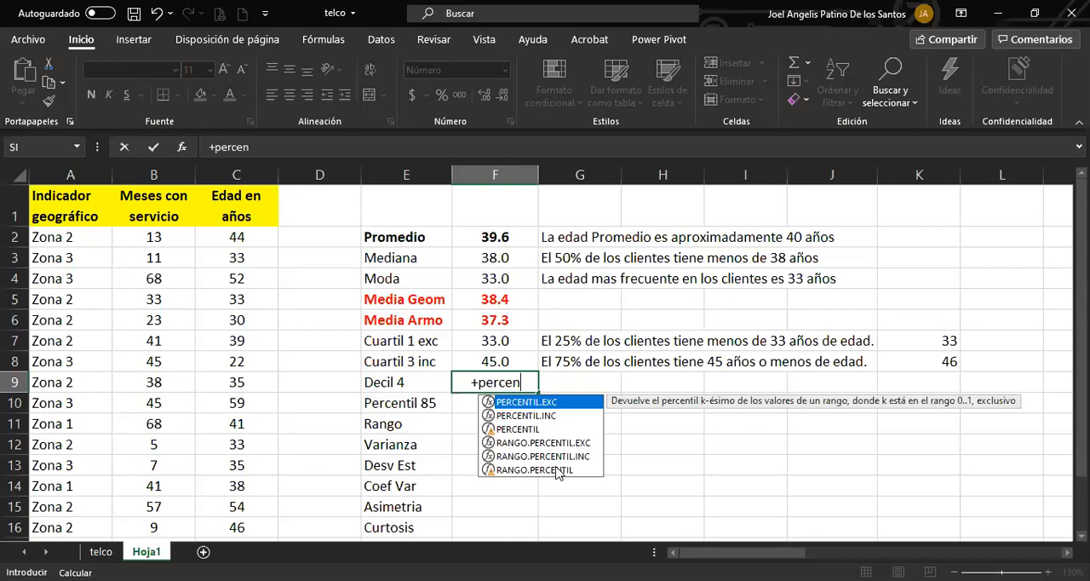
{"action": "left_click", "coordinate": [262, 241]}
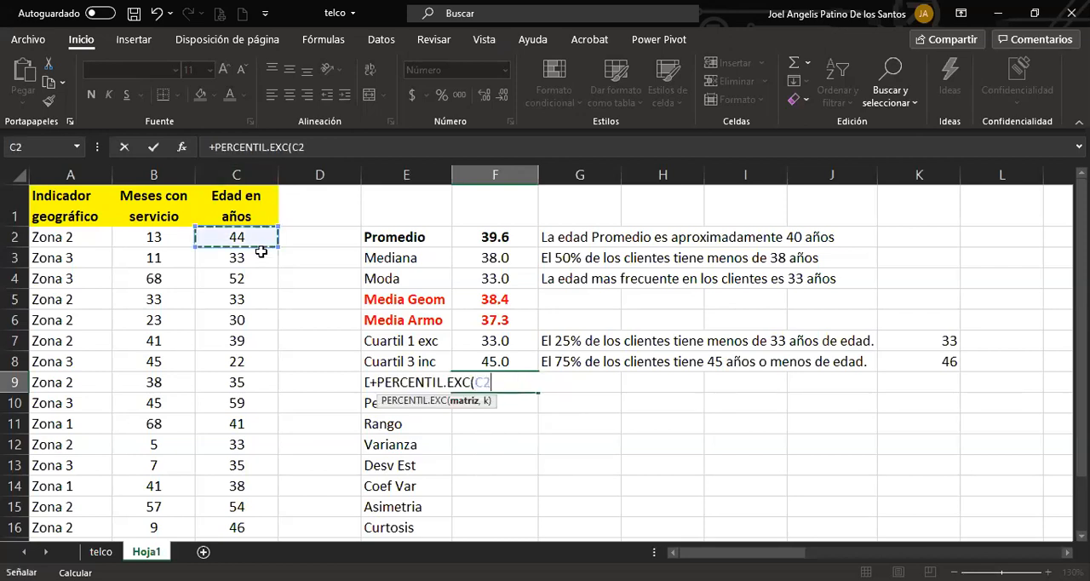
{"action": "left_click", "coordinate": [257, 527], "text": "shift"}
{"action": "type", "text": ","}
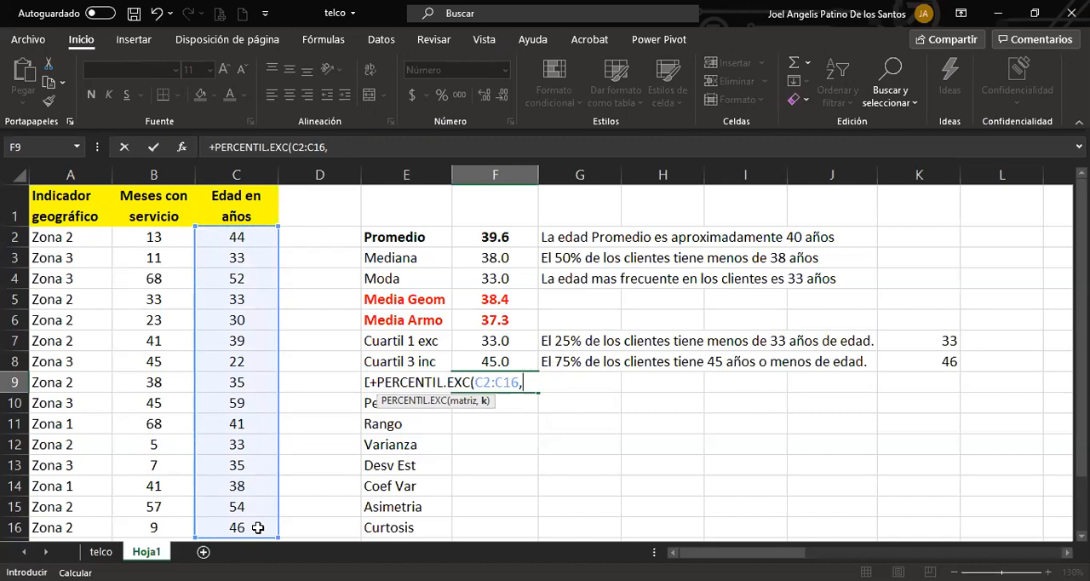
{"action": "type", "text": "40"}
{"action": "key", "text": "Return"}
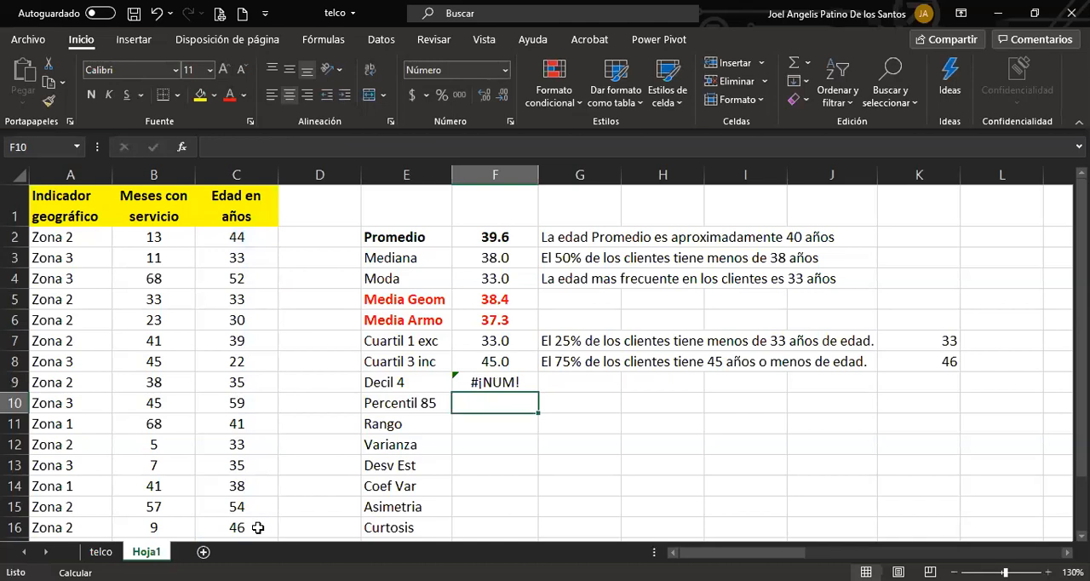
Set the k argument of the PERCENTIL.EXC formula in F9 to 0.4.
{"action": "key", "text": "Up"}
{"action": "key", "text": "F2"}
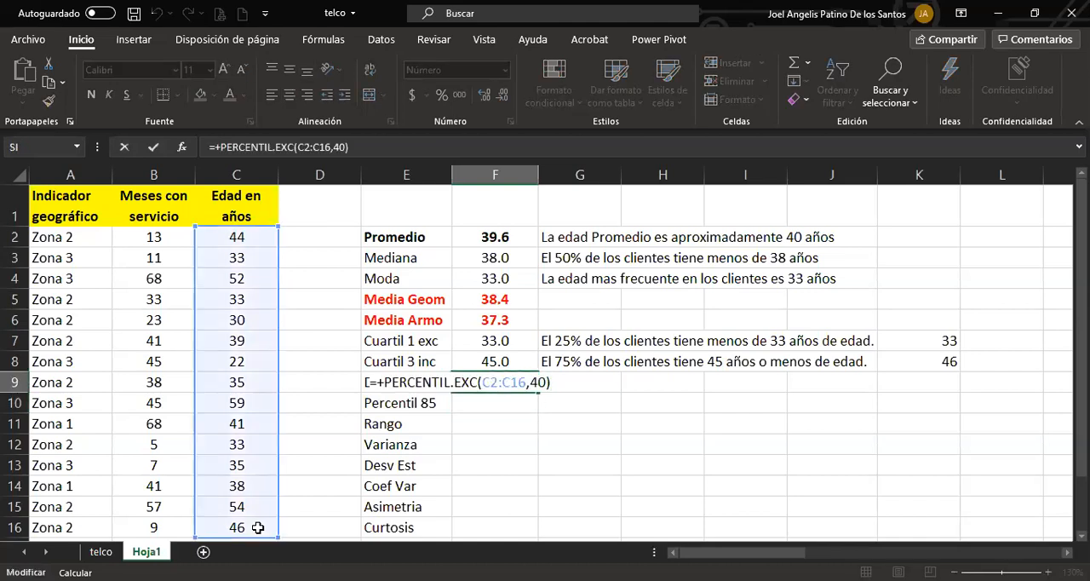
{"action": "key", "text": "BackSpace"}
{"action": "key", "text": "BackSpace"}
{"action": "key", "text": "BackSpace"}
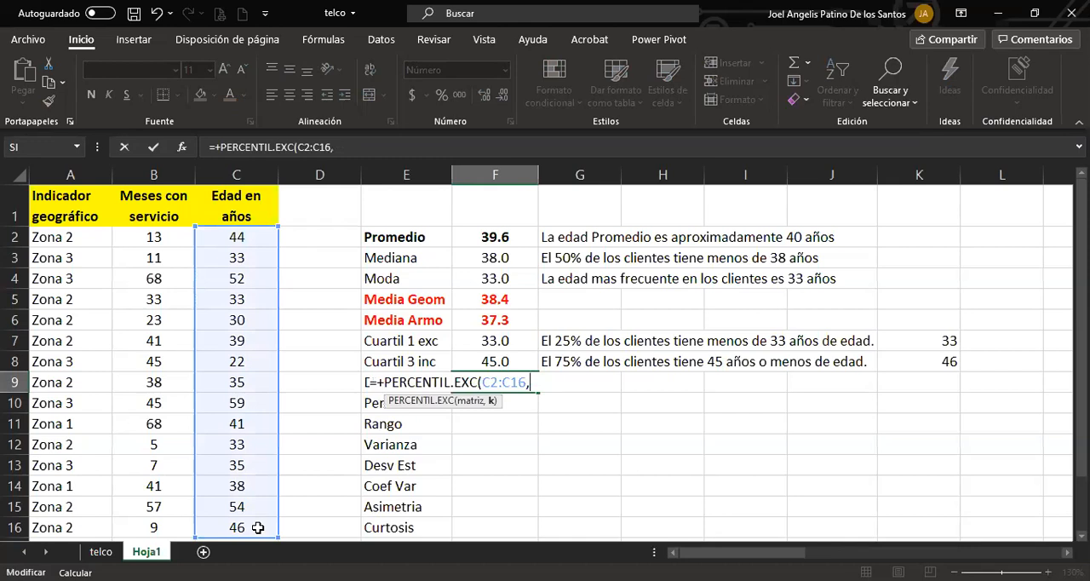
{"action": "type", "text": "0.4)"}
{"action": "key", "text": "Return"}
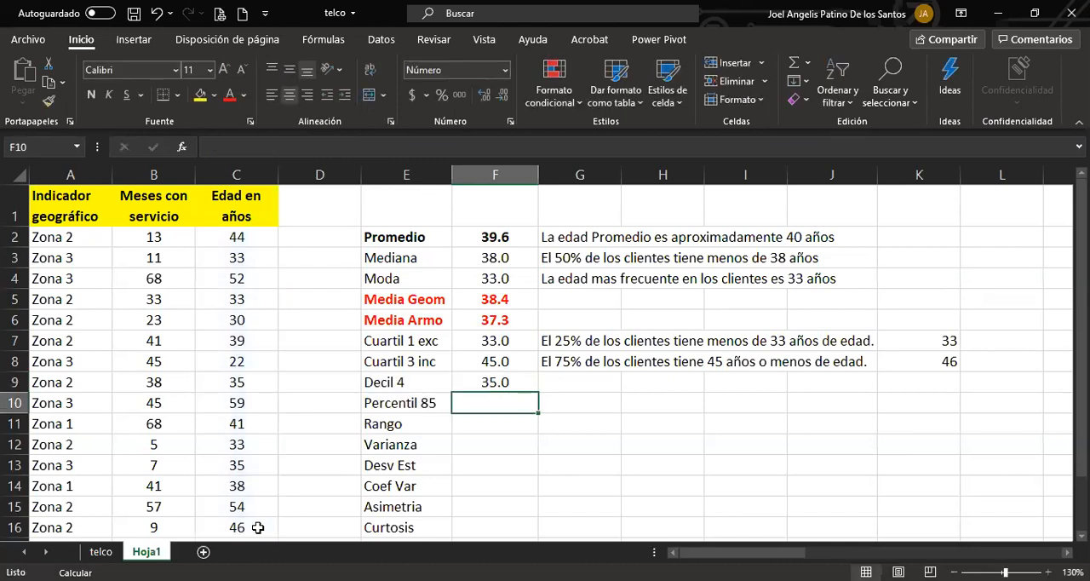
Append "exc" to the Decil 4 label in cell E9, leaving the Percentil 85 label as it is.
{"action": "double_click", "coordinate": [426, 379]}
{"action": "type", "text": "exc"}
{"action": "key", "text": "Return"}
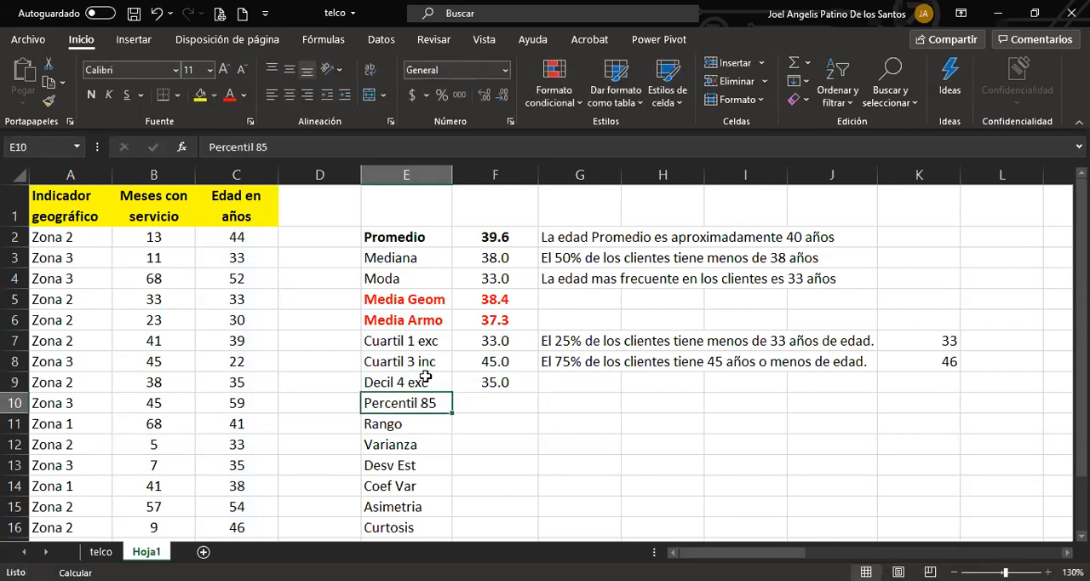
{"action": "key", "text": "F2"}
{"action": "type", "text": "2"}
{"action": "key", "text": "BackSpace"}
{"action": "left_click", "coordinate": [425, 377]}
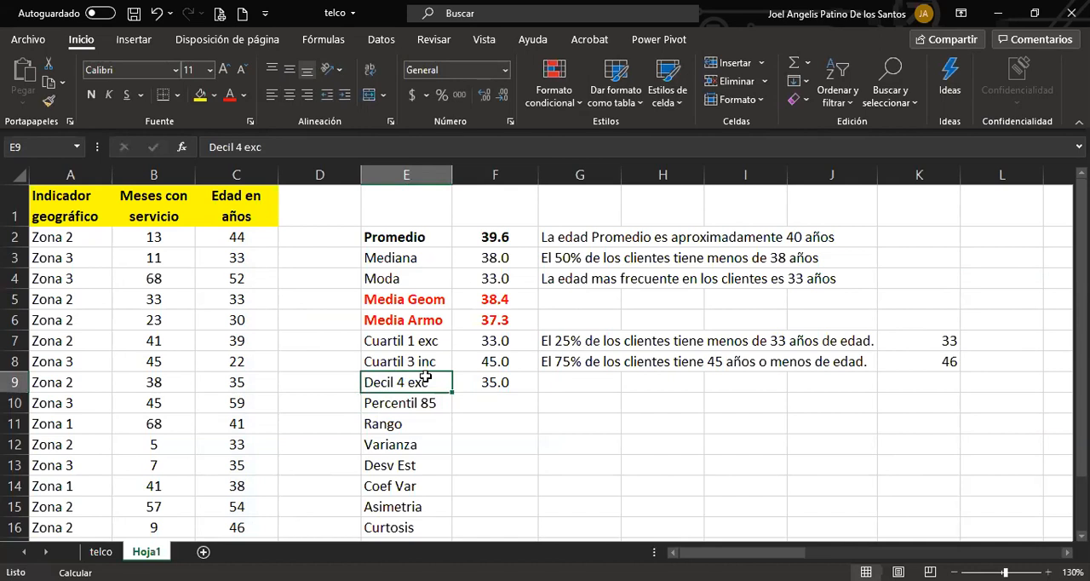
Calculate the 85th percentile of the ages in C2:C16 in cell F10 with PERCENTIL.INC, using k 0.85.
{"action": "left_click", "coordinate": [511, 404]}
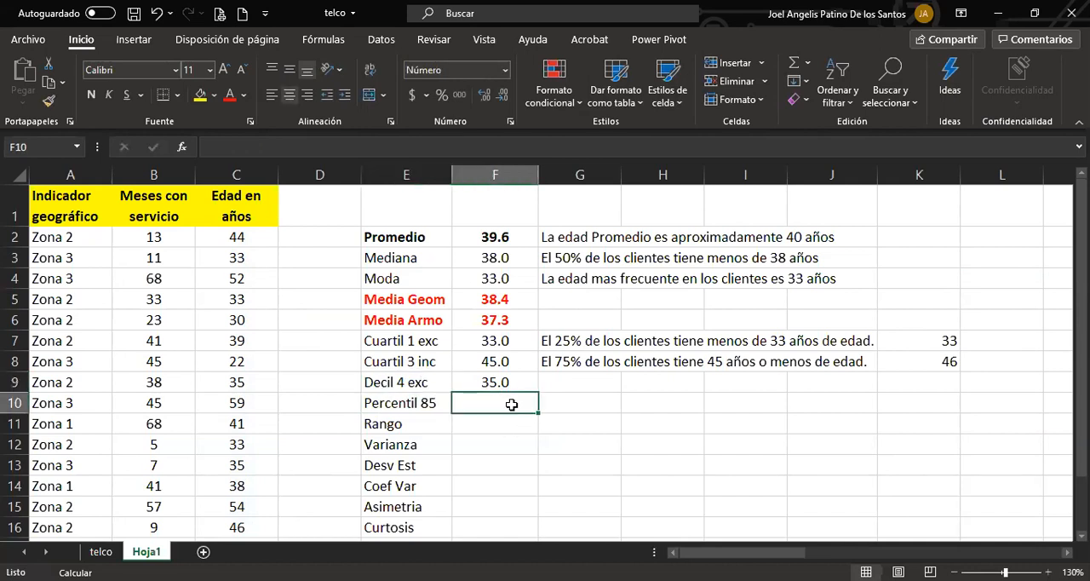
{"action": "type", "text": "+per"}
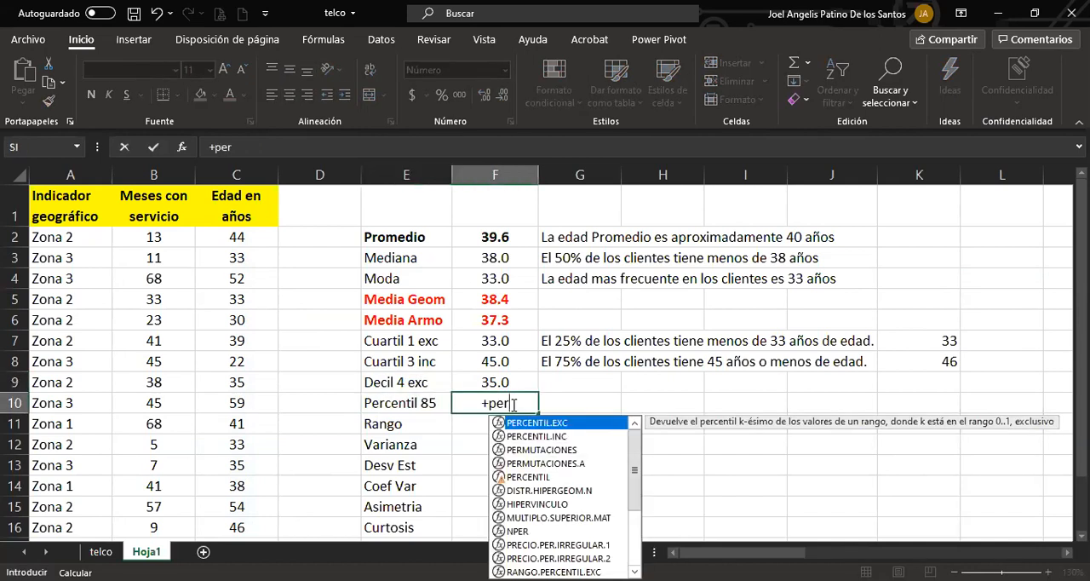
{"action": "key", "text": "Down"}
{"action": "key", "text": "Tab"}
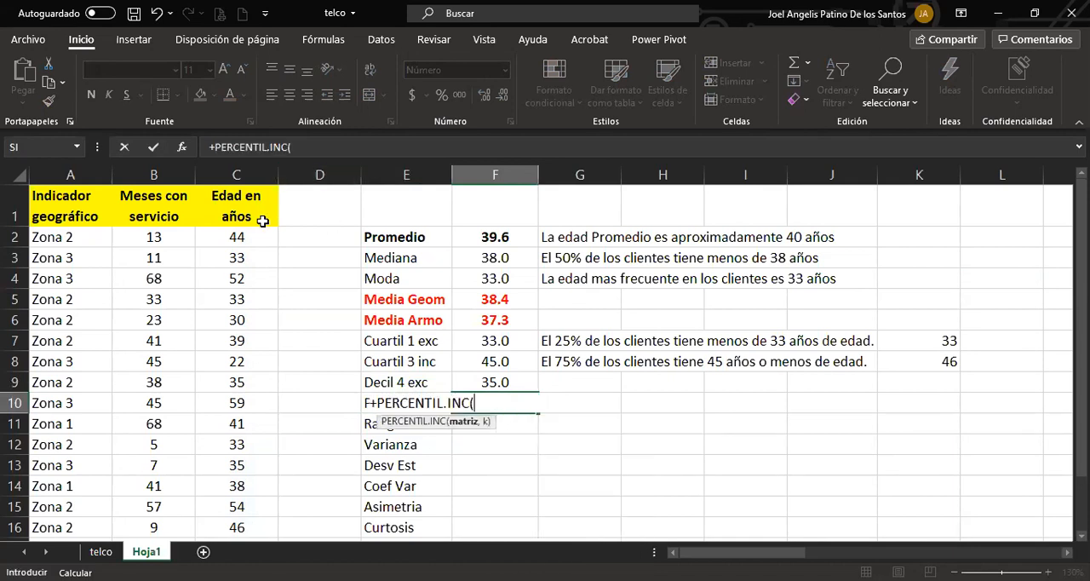
{"action": "left_click", "coordinate": [253, 238]}
{"action": "left_click_drag", "start_coordinate": [253, 249], "coordinate": [244, 529]}
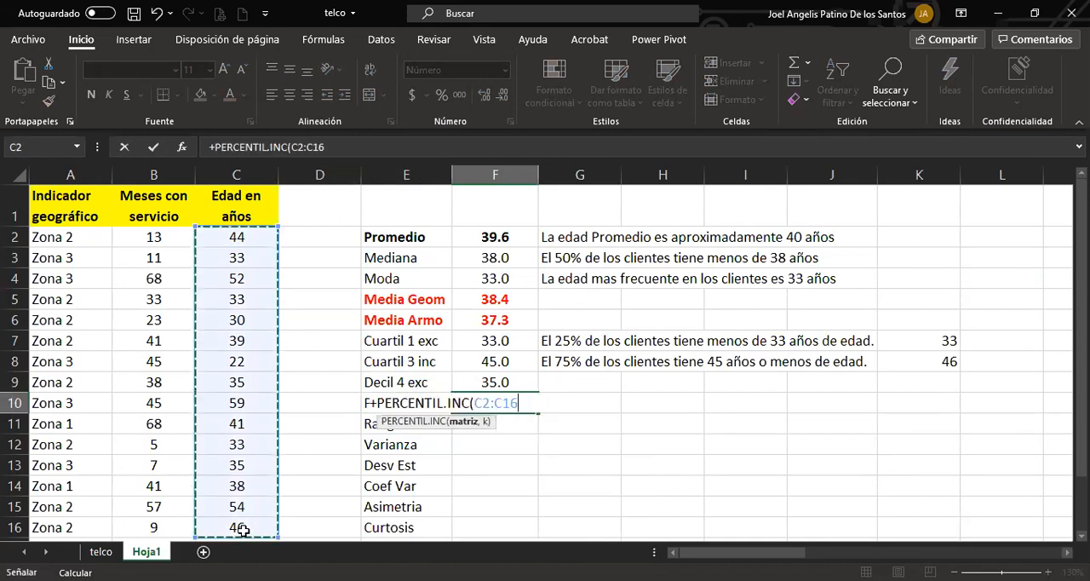
{"action": "type", "text": ",0.85"}
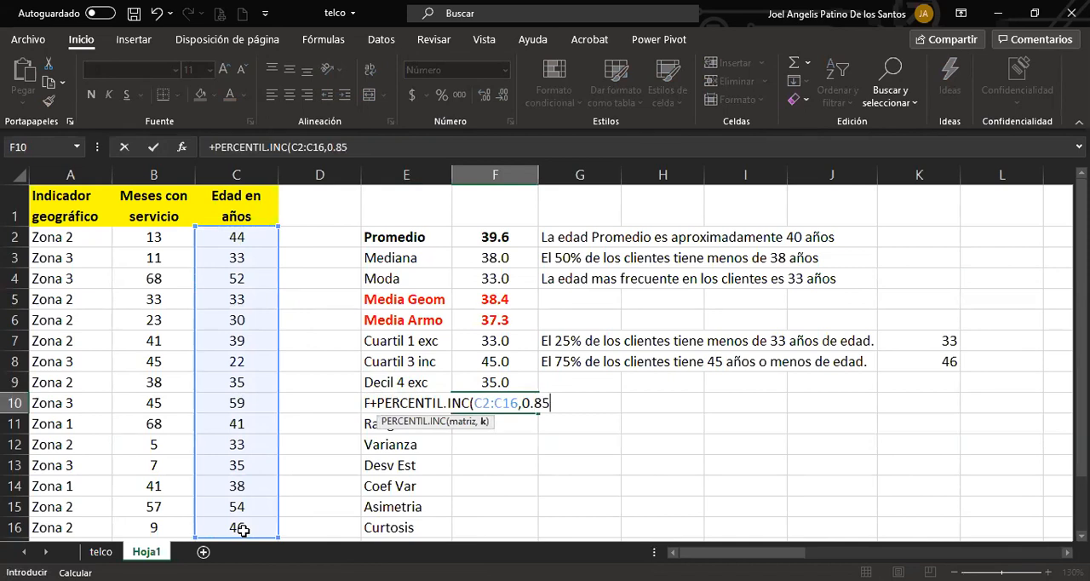
{"action": "key", "text": "Return"}
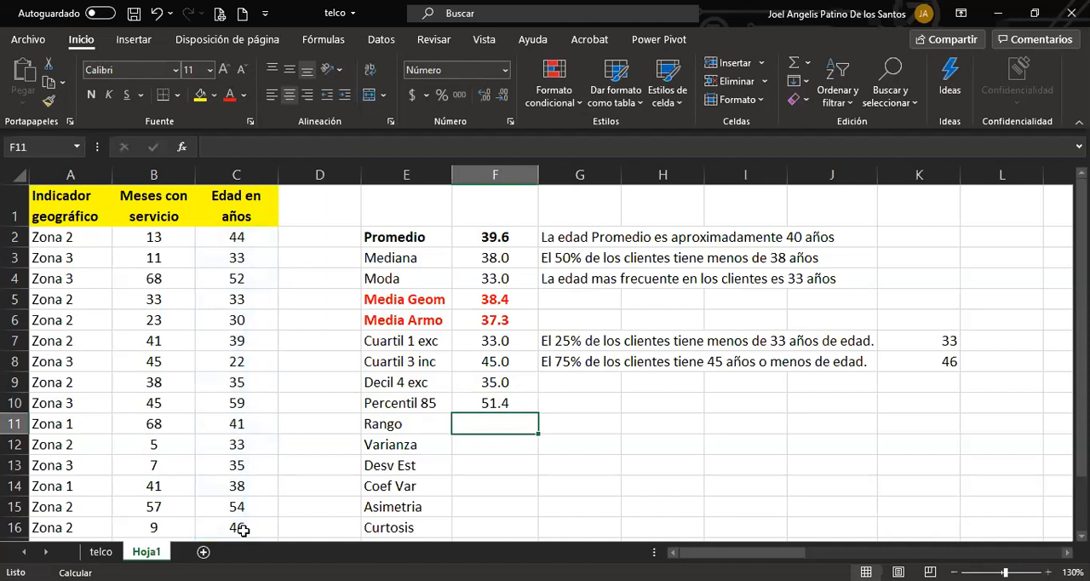
Copy the two quartile interpretations in G7:G8 into G9:G10.
{"action": "left_click", "coordinate": [557, 340]}
{"action": "left_click_drag", "start_coordinate": [555, 353], "coordinate": [557, 362]}
{"action": "key", "text": "ctrl+c"}
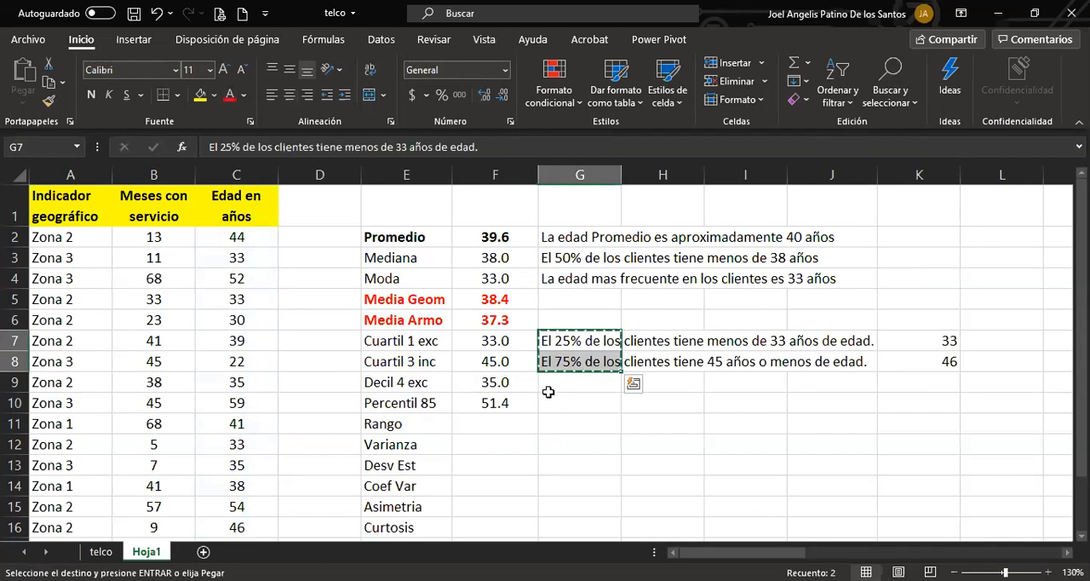
{"action": "left_click", "coordinate": [549, 387]}
{"action": "key", "text": "ctrl+v"}
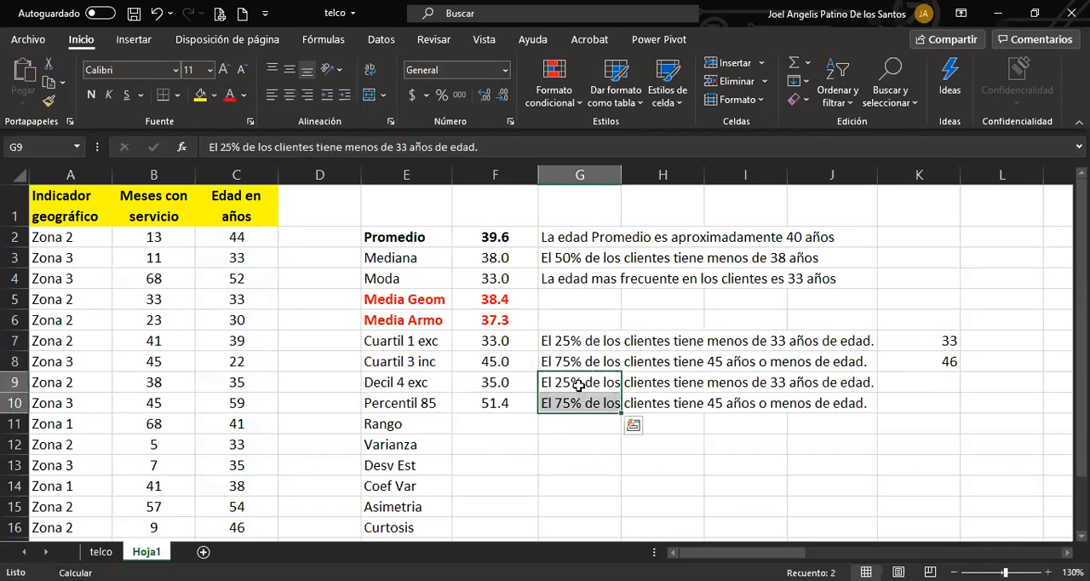
Edit the interpretation in G9 to read "El 40% de los clientes tiene menos de 35 años de edad.".
{"action": "left_click", "coordinate": [552, 389]}
{"action": "key", "text": "F2"}
{"action": "key", "text": "BackSpace"}
{"action": "key", "text": "BackSpace"}
{"action": "type", "text": "40"}
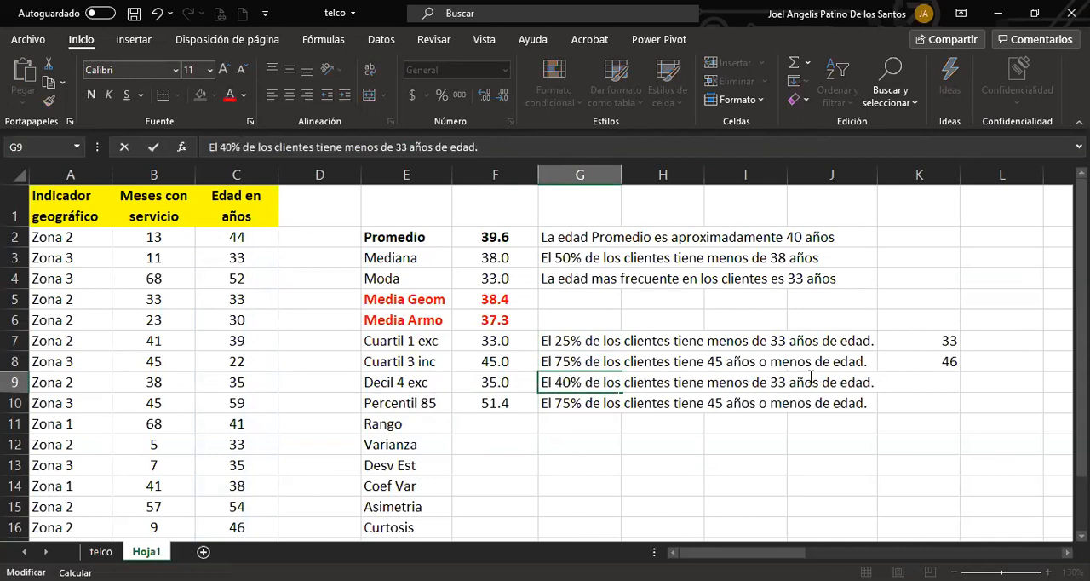
{"action": "left_click_drag", "start_coordinate": [786, 385], "coordinate": [780, 386]}
{"action": "type", "text": "5"}
{"action": "key", "text": "Return"}
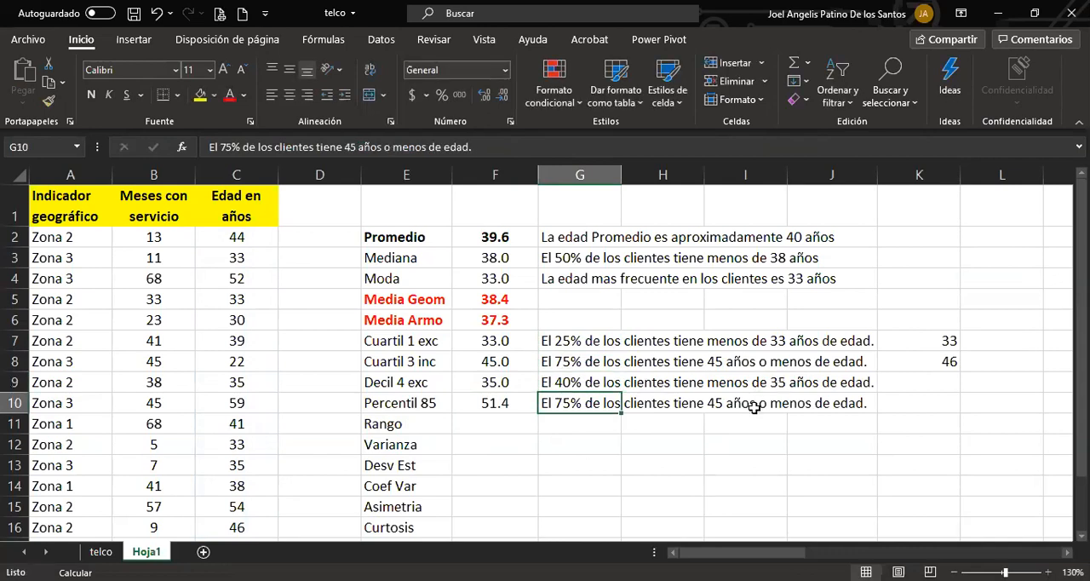
Edit the interpretation in G10 to read "El 85% de los clientes tiene 51.4 años o menos de edad.".
{"action": "double_click", "coordinate": [564, 400]}
{"action": "type", "text": "8"}
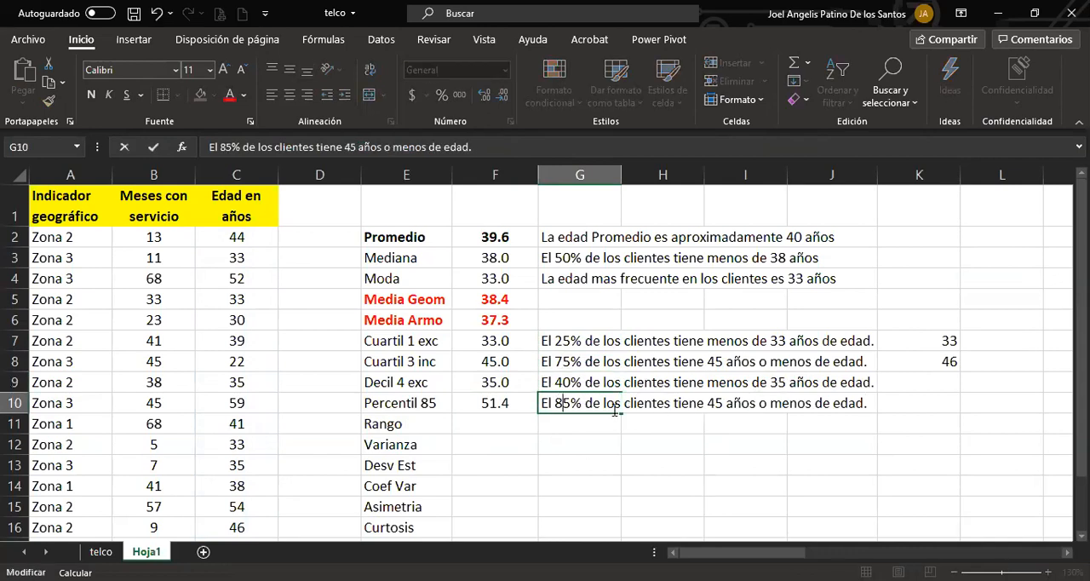
{"action": "double_click", "coordinate": [710, 404]}
{"action": "type", "text": "51.4"}
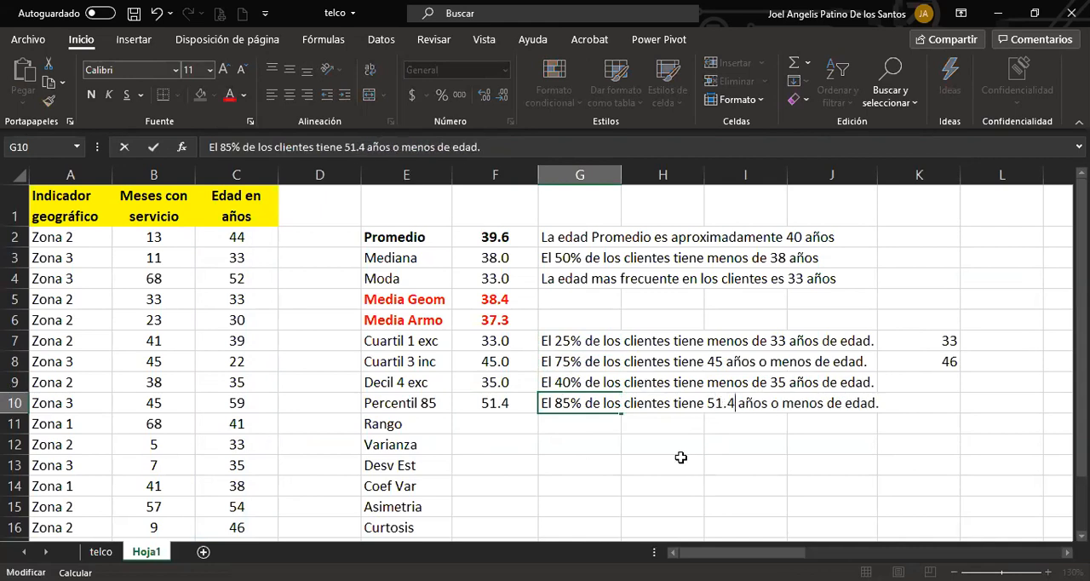
{"action": "left_click", "coordinate": [681, 457]}
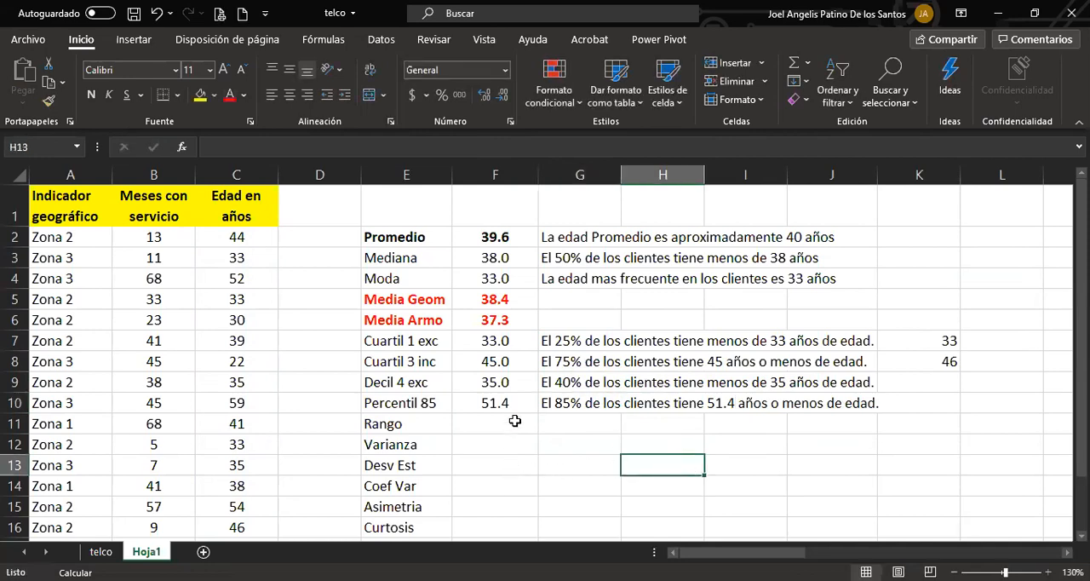
Calculate the range of the ages in cell F11 with the formula +MAX(C2:C16)-MIN(C2:C16).
{"action": "scroll", "coordinate": [508, 400], "scroll_direction": "down", "scroll_amount": 2}
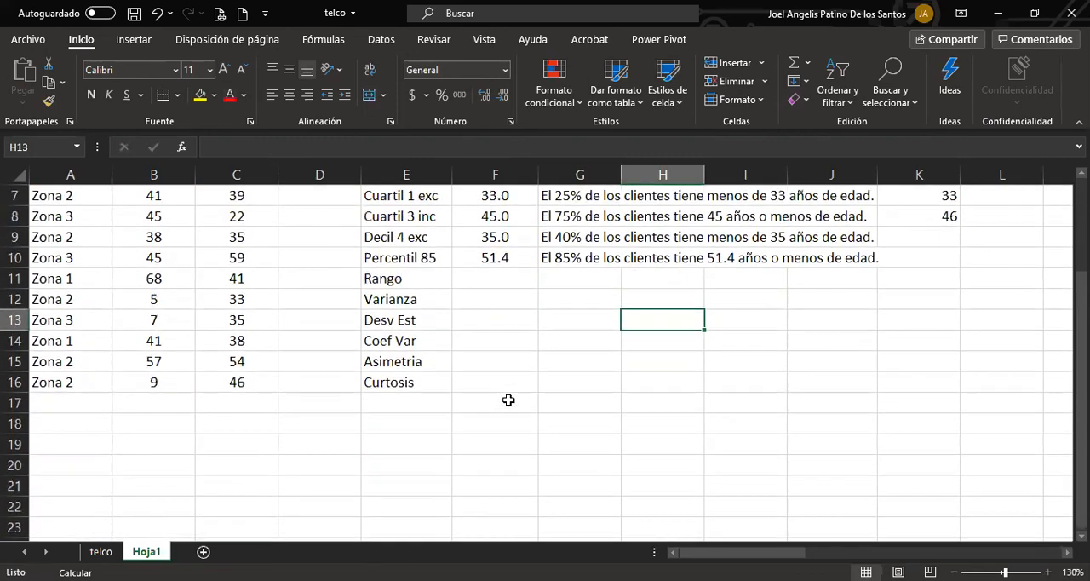
{"action": "left_click", "coordinate": [471, 275]}
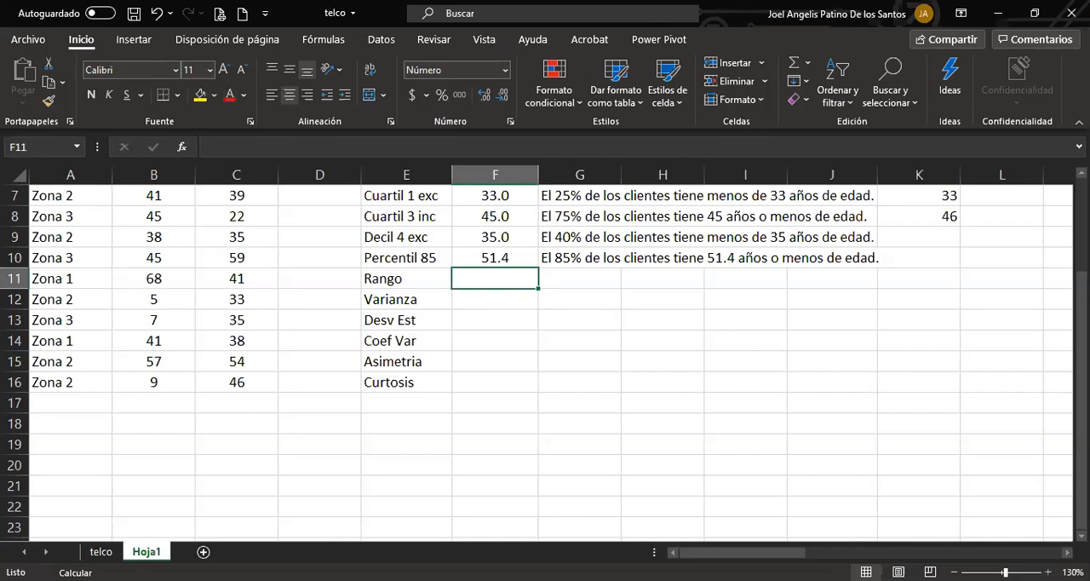
{"action": "type", "text": "+"}
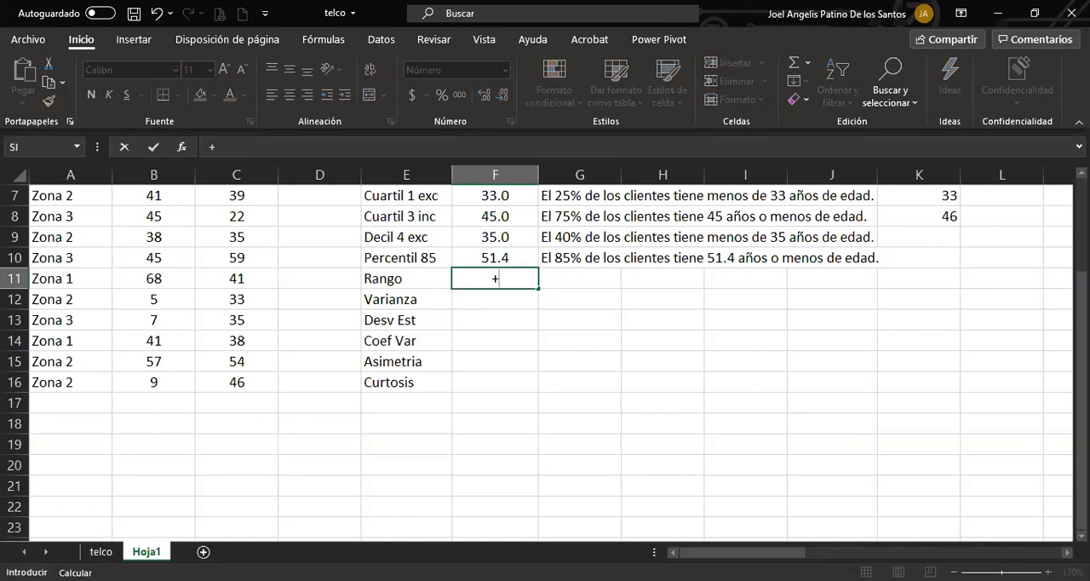
{"action": "type", "text": "MAX("}
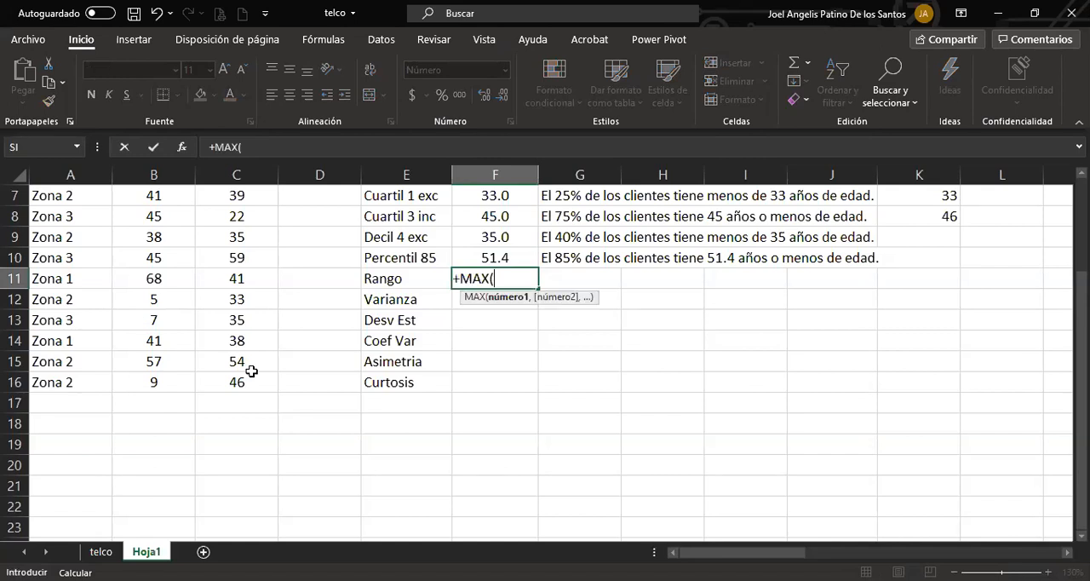
{"action": "left_click_drag", "start_coordinate": [253, 385], "coordinate": [253, 277]}
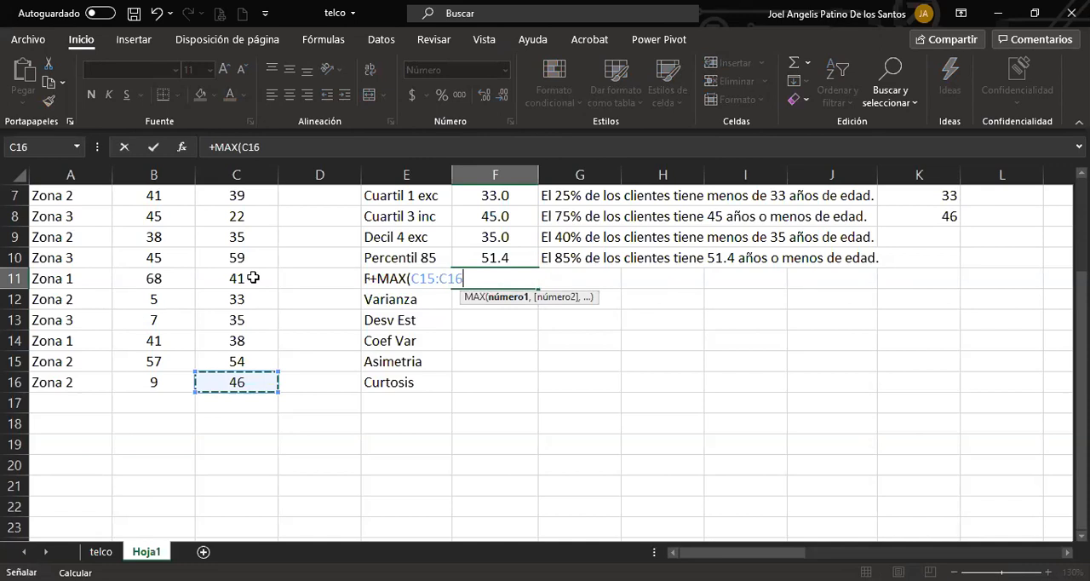
{"action": "key", "text": "ctrl+shift+Up"}
{"action": "key", "text": "shift+Down"}
{"action": "type", "text": ")-"}
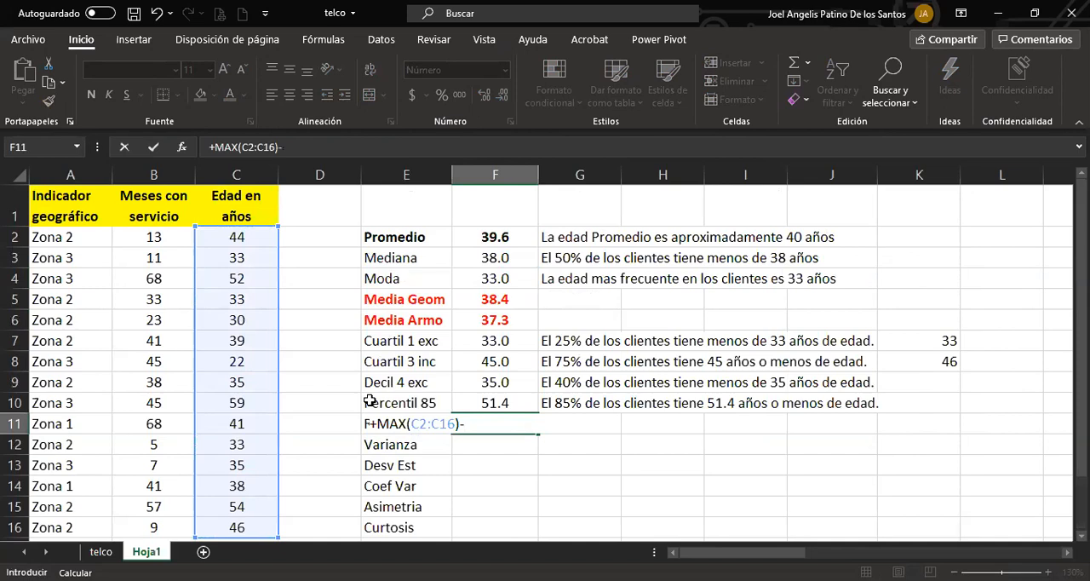
{"action": "type", "text": "MIN("}
{"action": "left_click", "coordinate": [255, 236]}
{"action": "left_click_drag", "start_coordinate": [252, 267], "coordinate": [255, 527]}
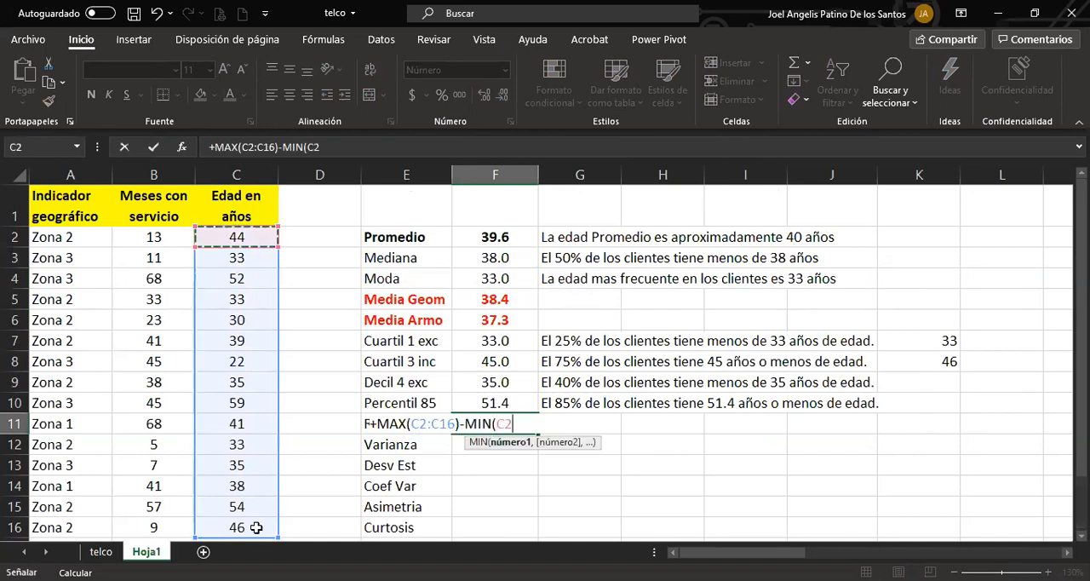
{"action": "type", "text": ")"}
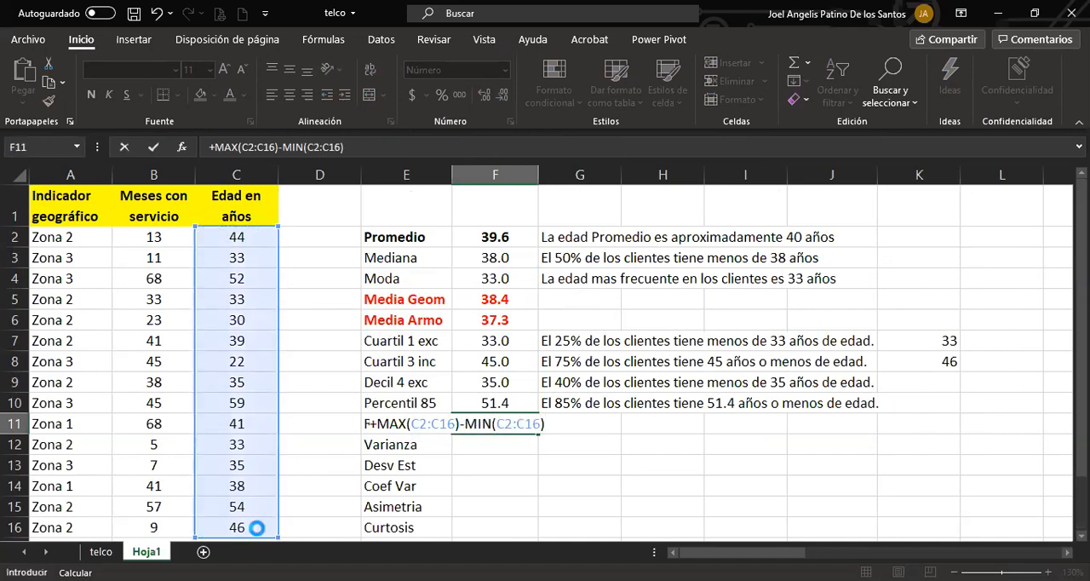
{"action": "key", "text": "Return"}
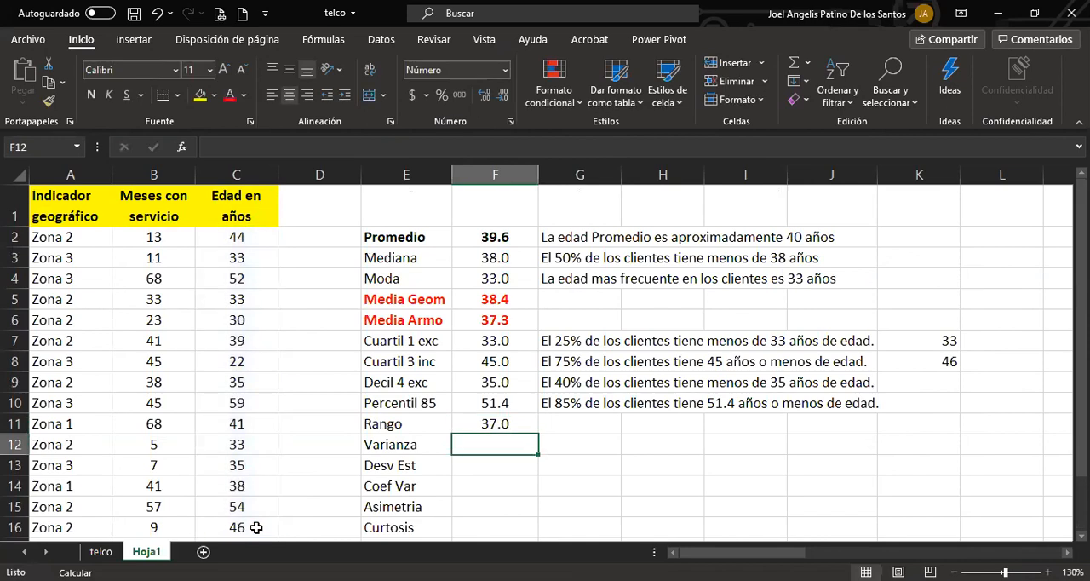
Enter in G11 the interpretation "Hay una diferencia de 37 años entre el cliente con mayor edad y el de menos edad".
{"action": "key", "text": "Up"}
{"action": "key", "text": "Right"}
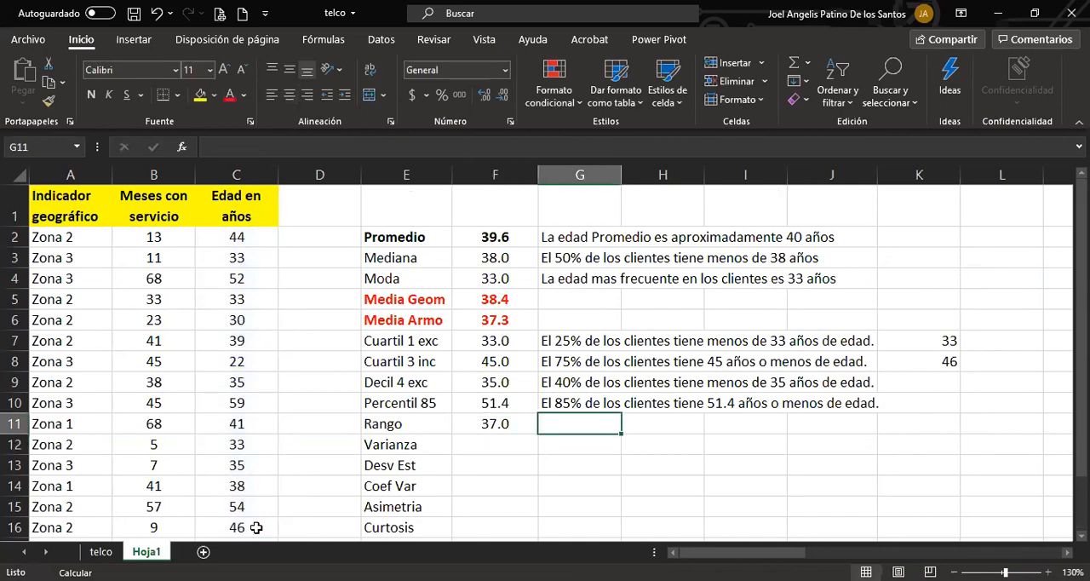
{"action": "type", "text": "En"}
{"action": "key", "text": "BackSpace"}
{"action": "key", "text": "BackSpace"}
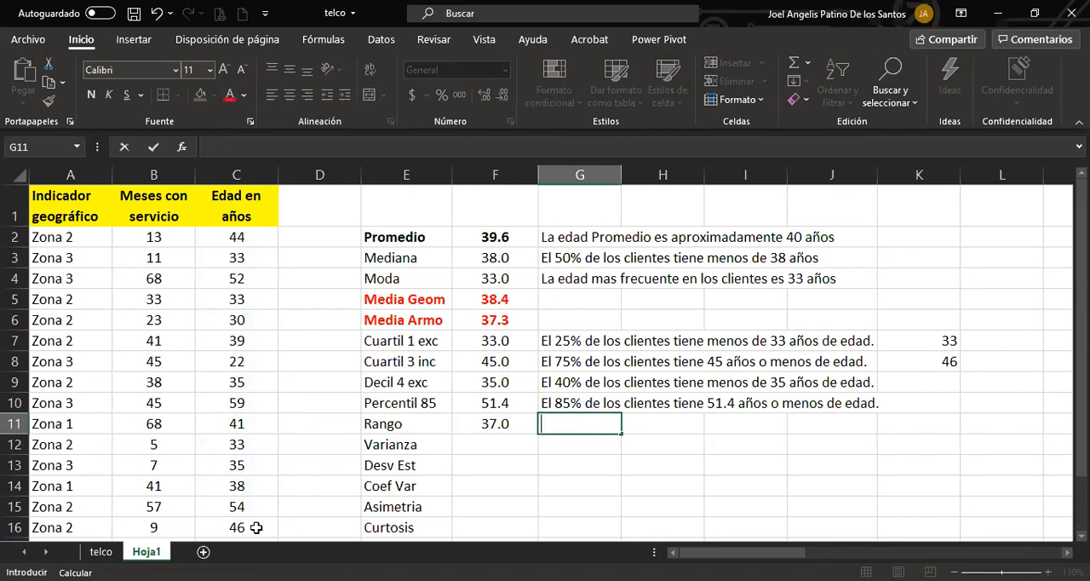
{"action": "type", "text": "Hay una dife"}
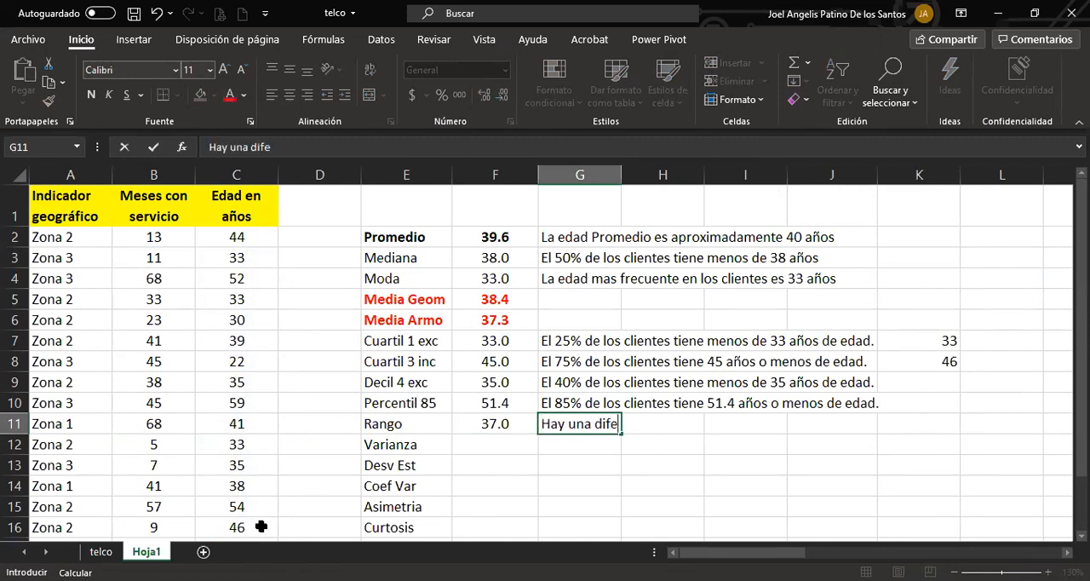
{"action": "type", "text": "rencia de 37 años entre el "}
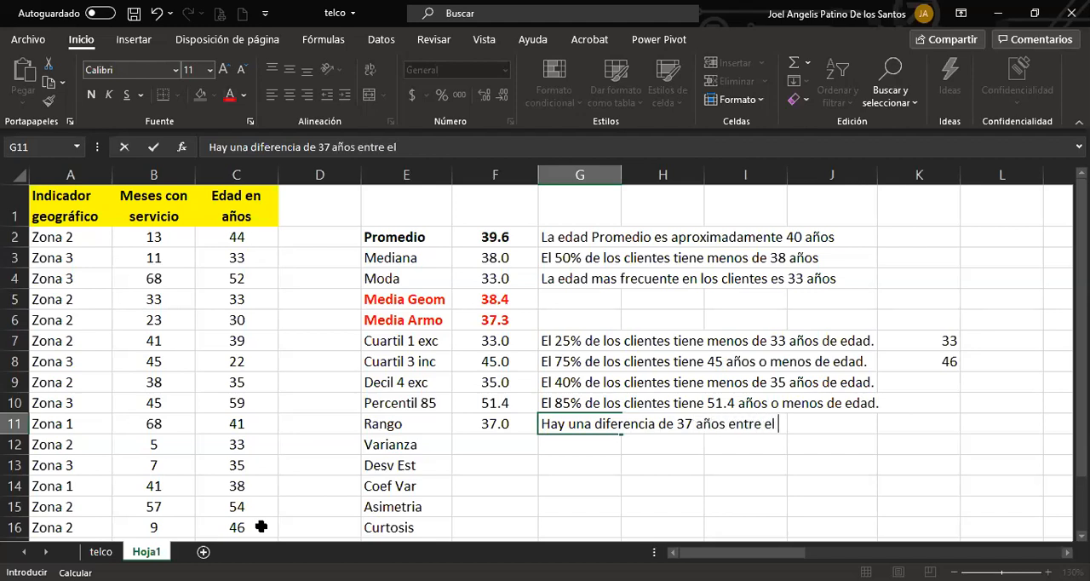
{"action": "type", "text": "cliente con mayor edad y el de menos edad"}
{"action": "key", "text": "Return"}
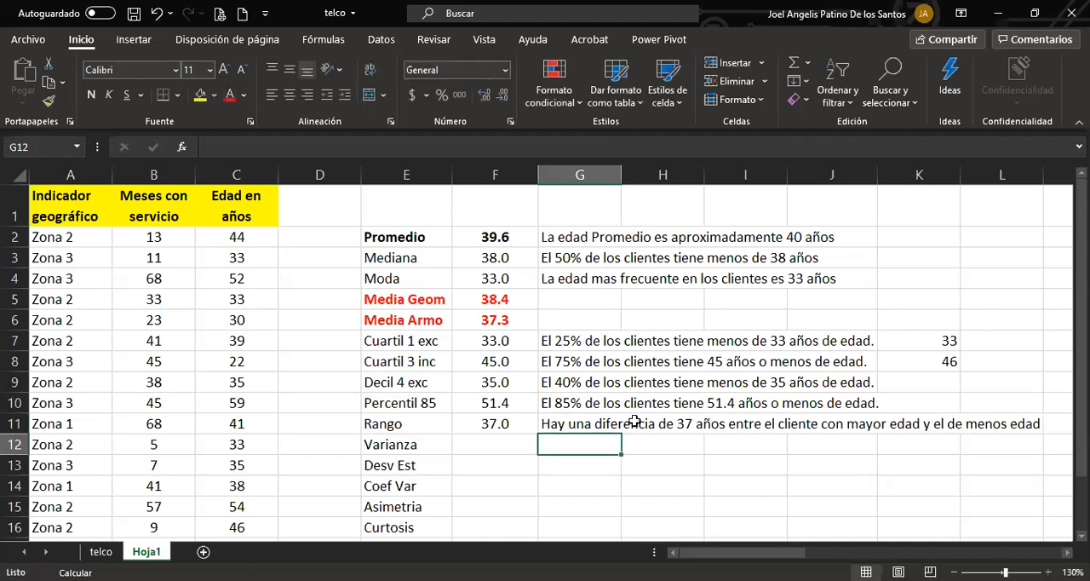
Correct the word "menos" to "menor" in the range interpretation in G11.
{"action": "left_click", "coordinate": [606, 427]}
{"action": "left_click", "coordinate": [584, 146]}
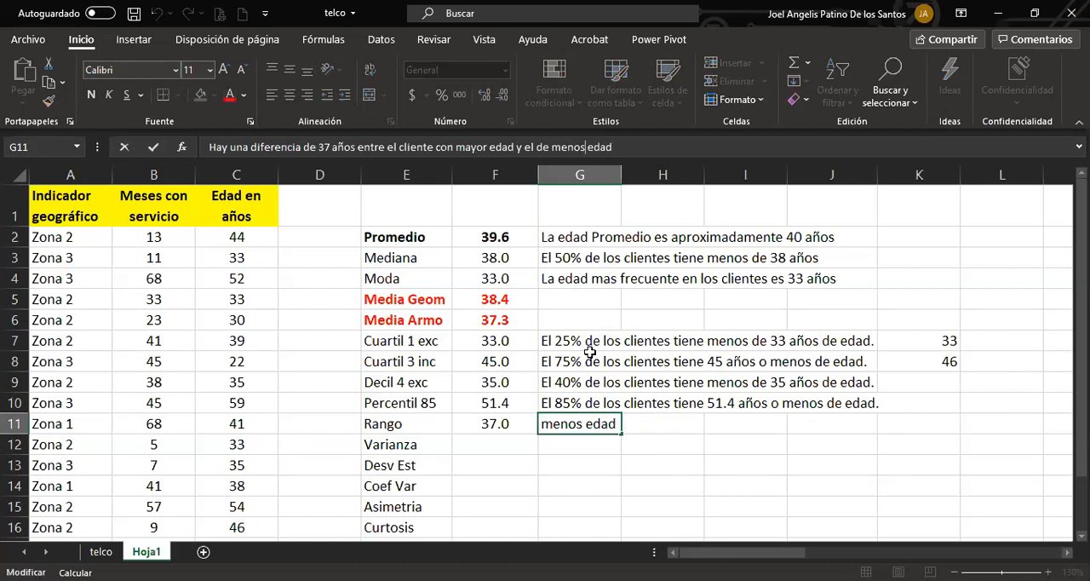
{"action": "key", "text": "BackSpace"}
{"action": "type", "text": "r"}
{"action": "key", "text": "Return"}
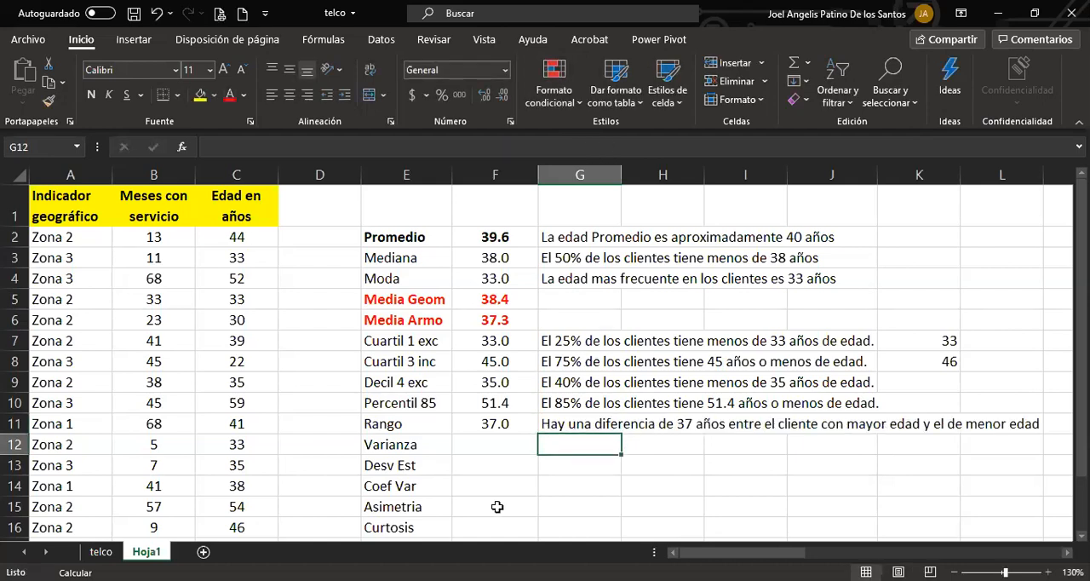
{"action": "left_click", "coordinate": [492, 454]}
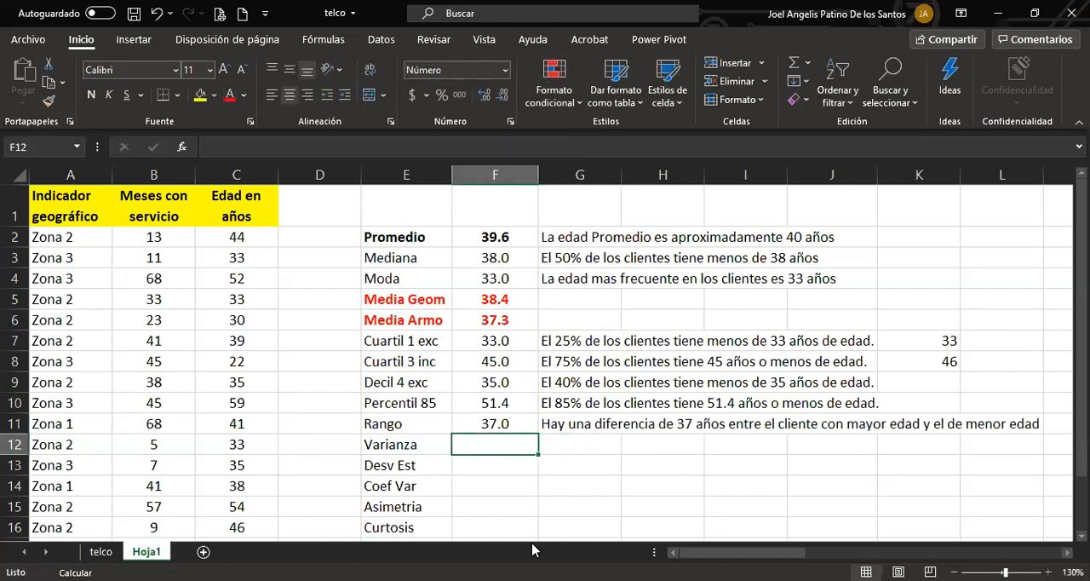
{"action": "type", "text": "+"}
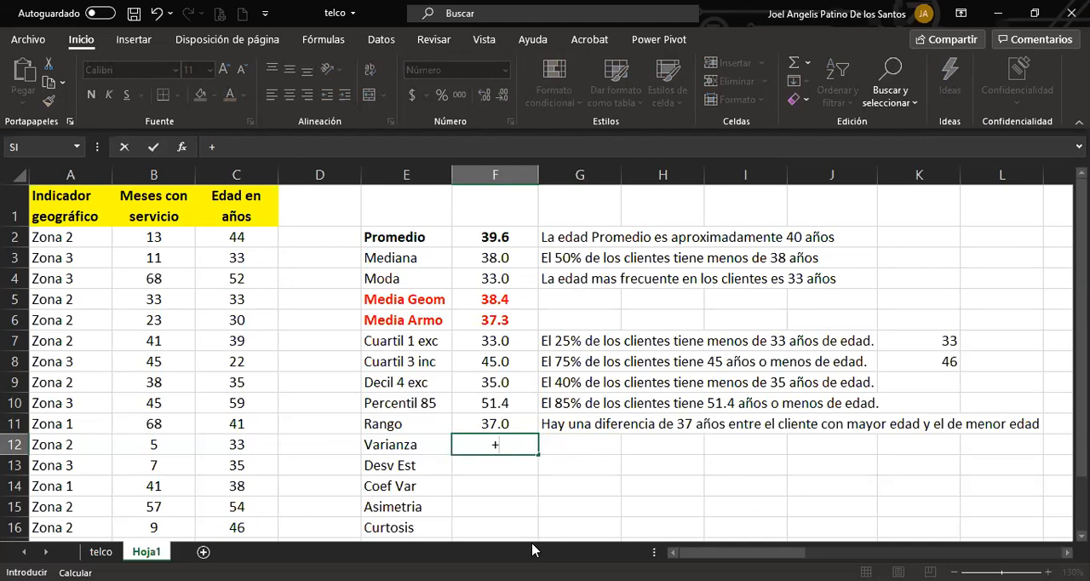
{"action": "type", "text": "var"}
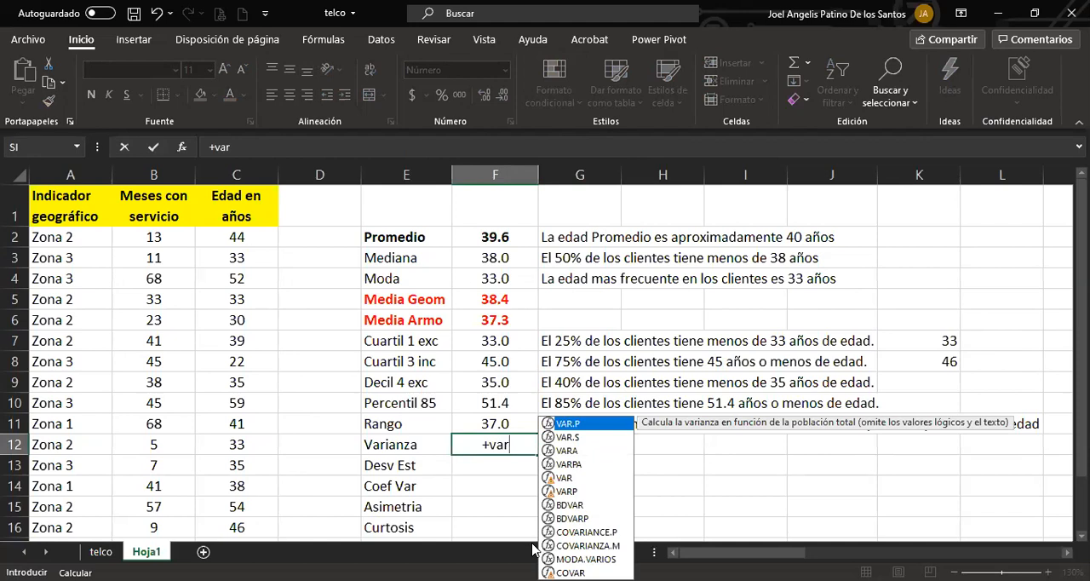
{"action": "key", "text": "Escape"}
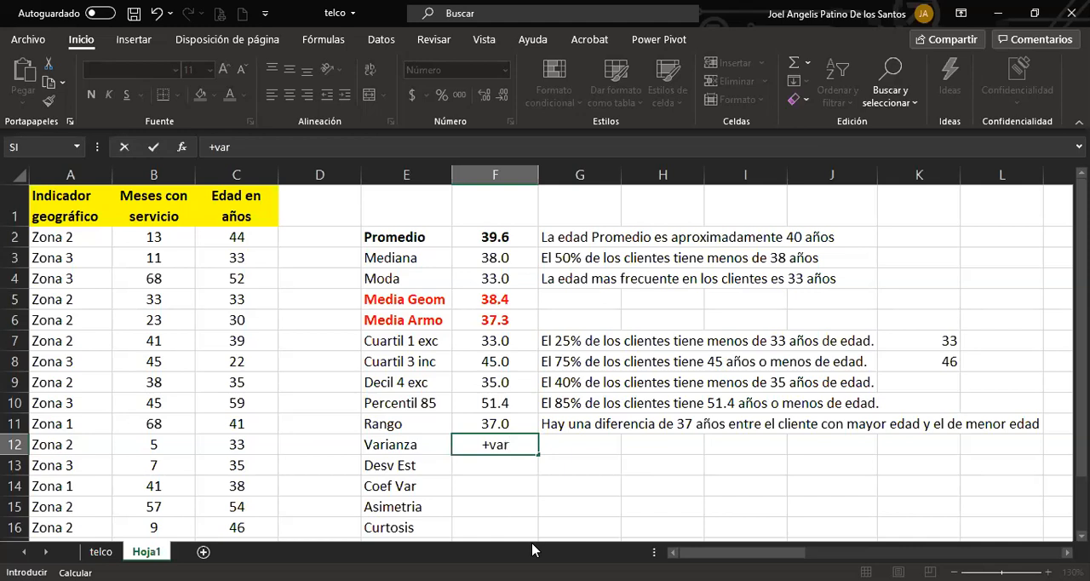
{"action": "key", "text": "BackSpace"}
{"action": "key", "text": "BackSpace"}
{"action": "key", "text": "BackSpace"}
{"action": "type", "text": "rango"}
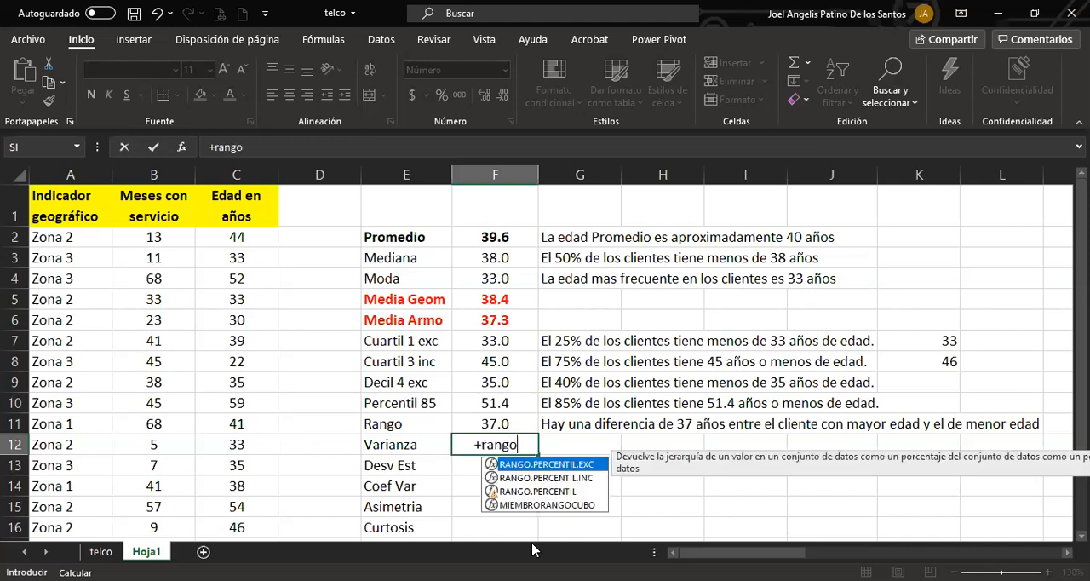
{"action": "key", "text": "Escape"}
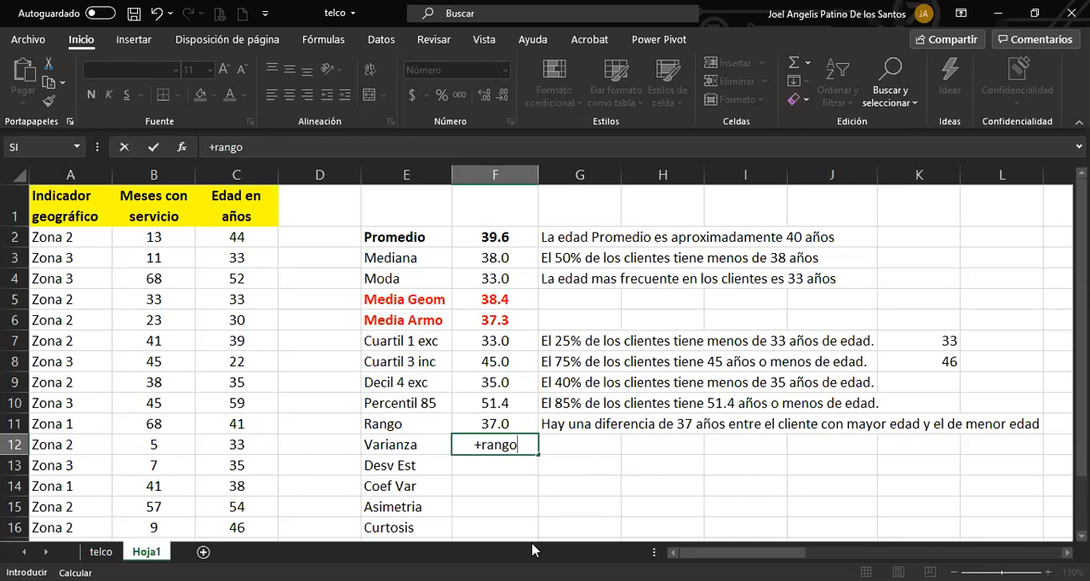
{"action": "key", "text": "BackSpace"}
{"action": "key", "text": "BackSpace"}
{"action": "key", "text": "BackSpace"}
{"action": "key", "text": "BackSpace"}
{"action": "key", "text": "BackSpace"}
{"action": "key", "text": "BackSpace"}
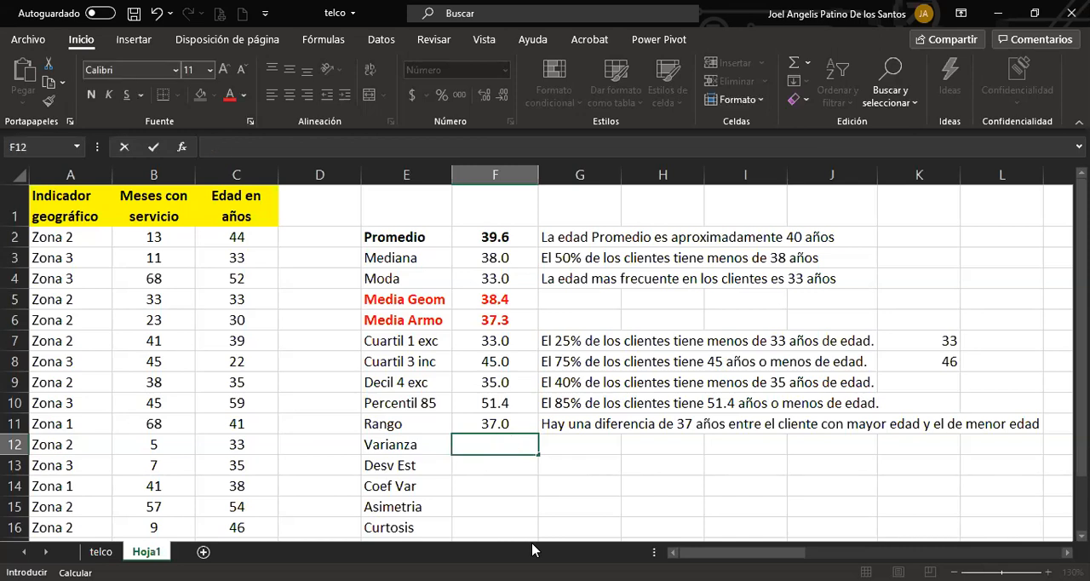
Open the age range formula in cell F11 to review its MAX and MIN references.
{"action": "key", "text": "Up"}
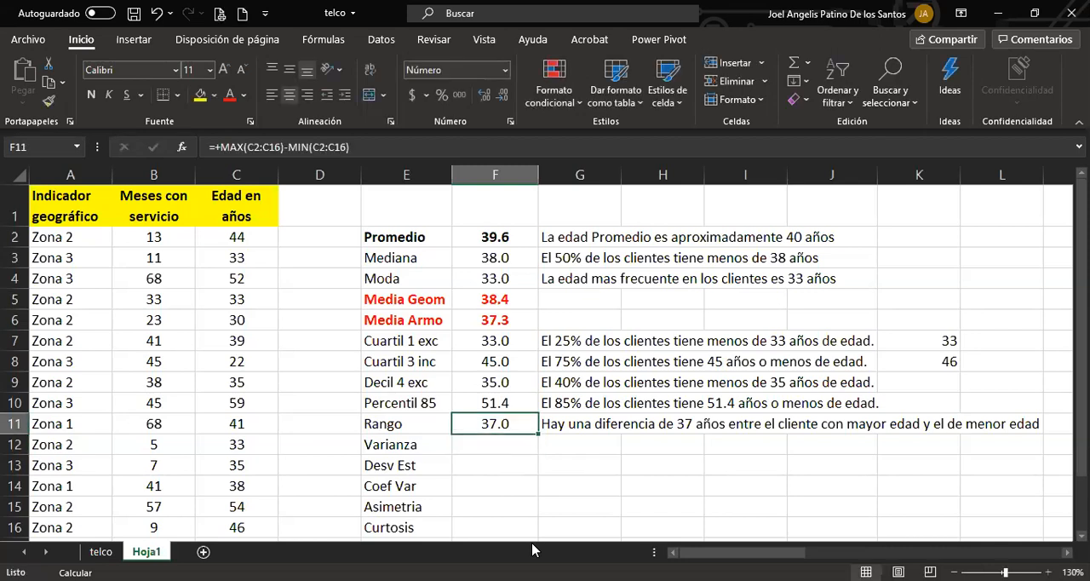
{"action": "key", "text": "F2"}
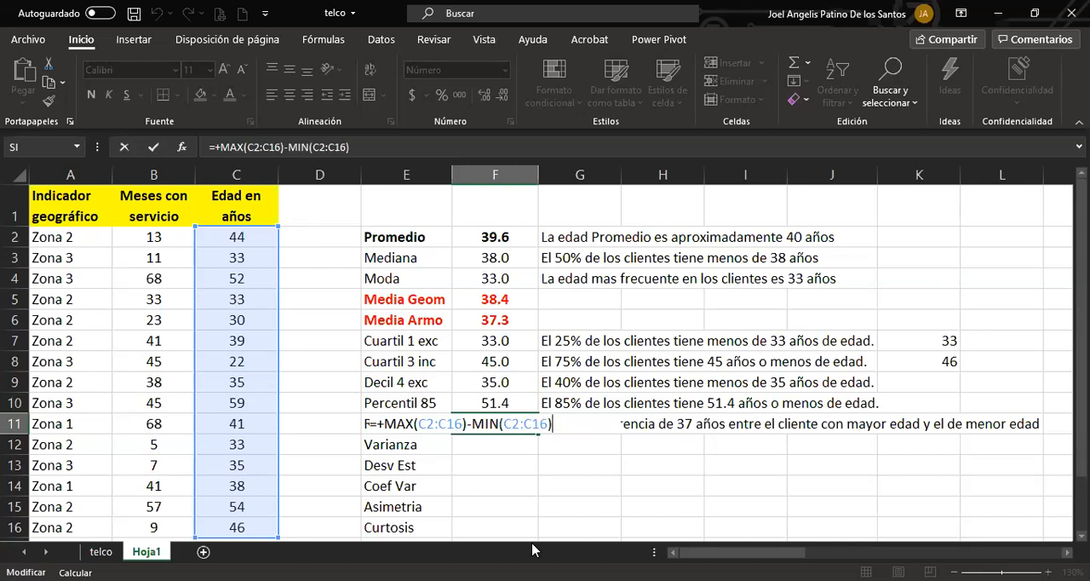
Calculate the sample variance of the ages in cell F12 with the formula +VAR.S(C2:C16).
{"action": "key", "text": "Return"}
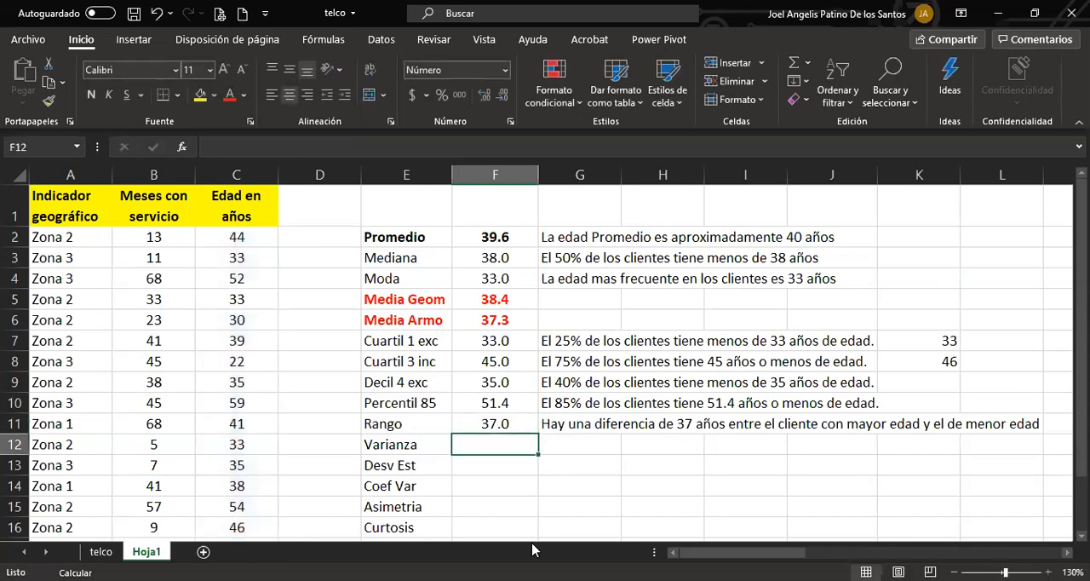
{"action": "type", "text": "+"}
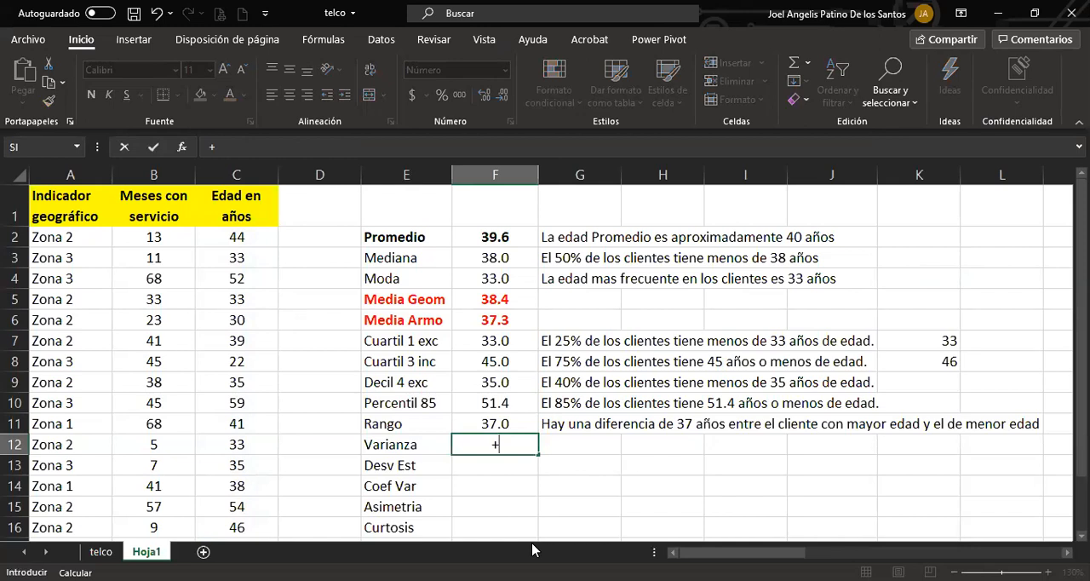
{"action": "left_click", "coordinate": [694, 69]}
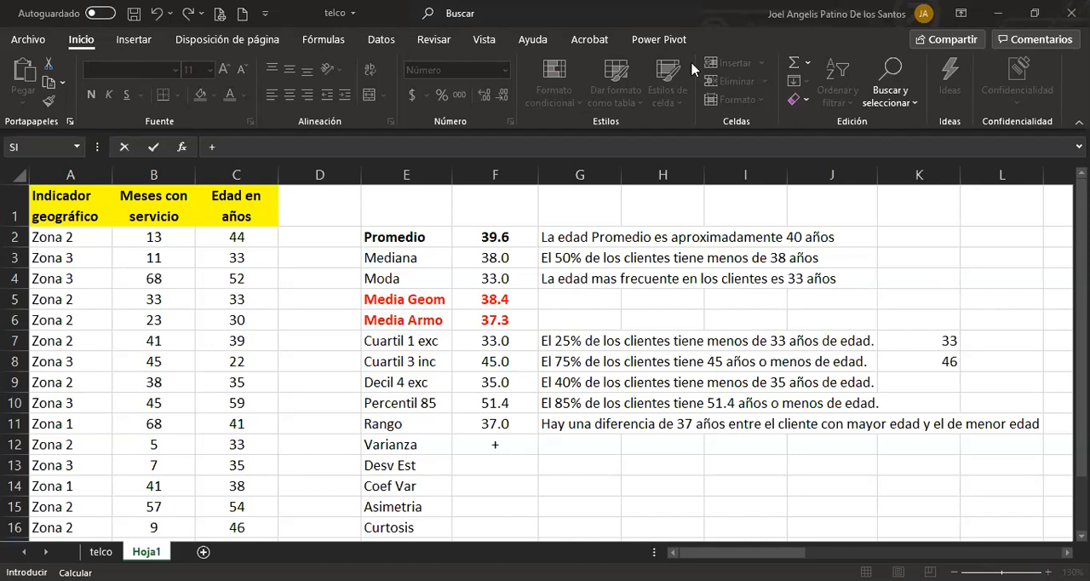
{"action": "left_click", "coordinate": [500, 444]}
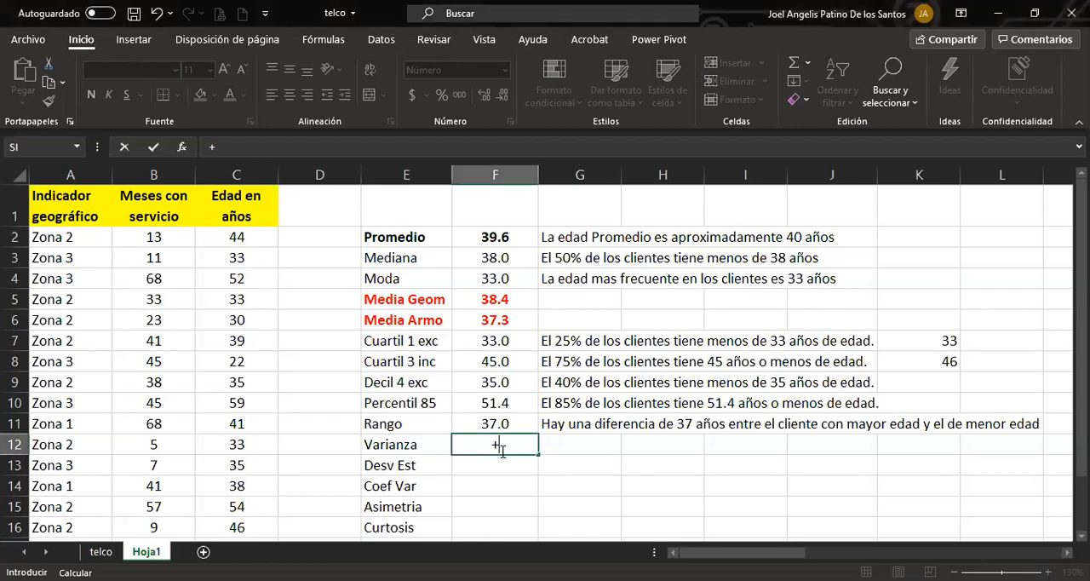
{"action": "type", "text": "+var"}
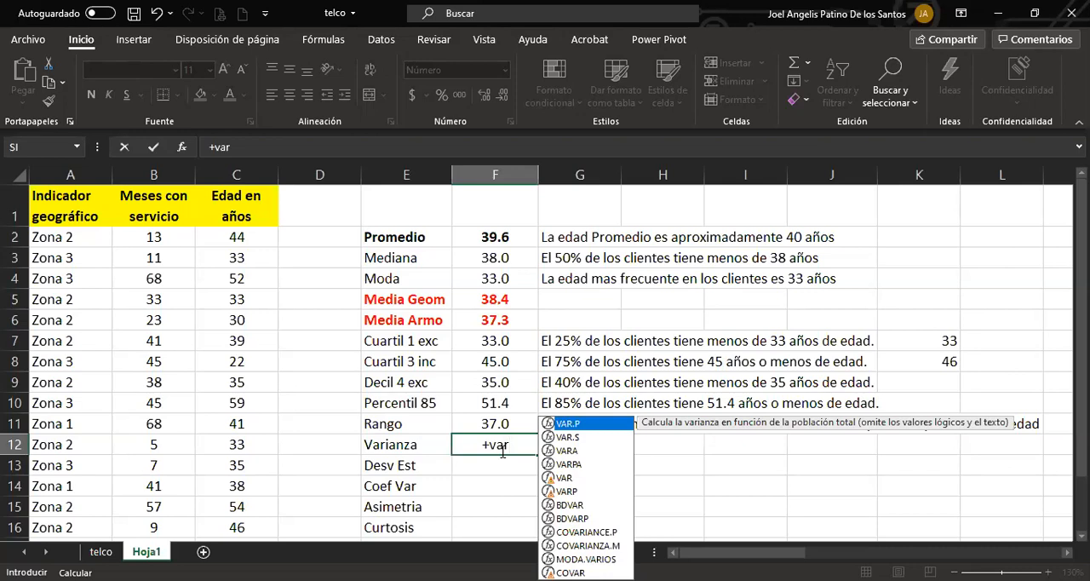
{"action": "key", "text": "Down"}
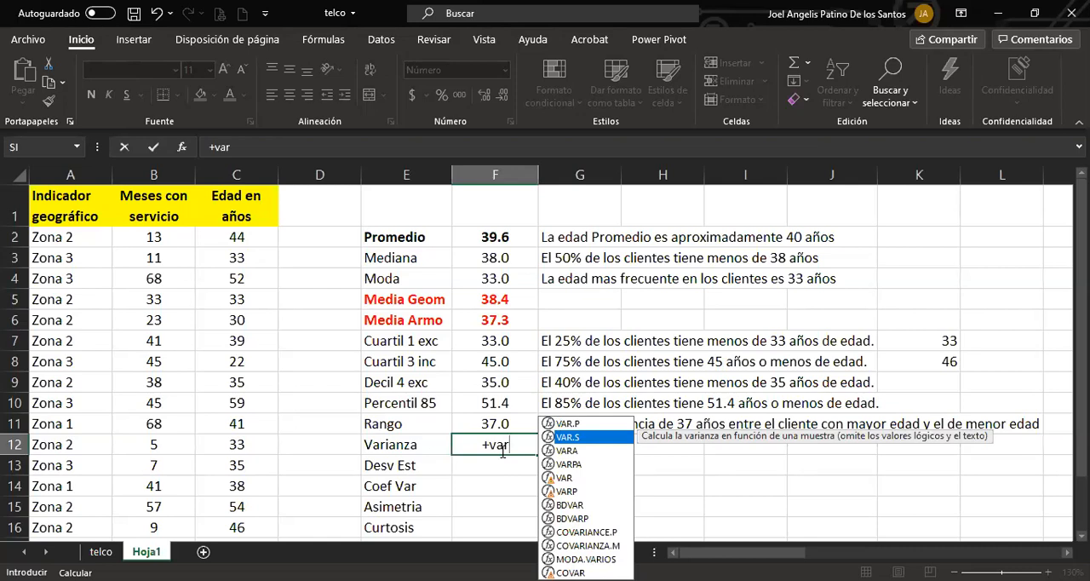
{"action": "key", "text": "Tab"}
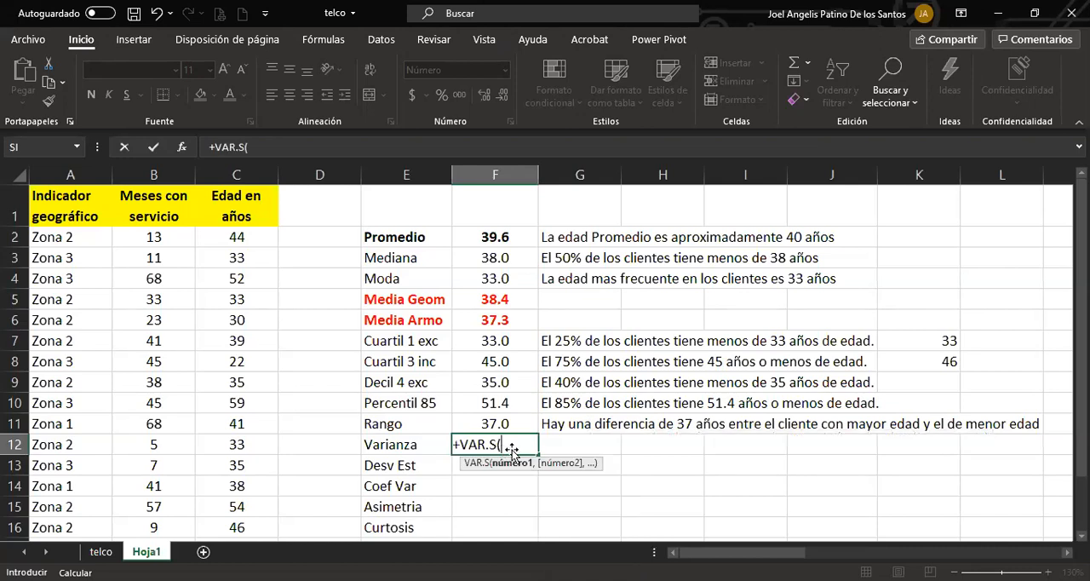
{"action": "left_click", "coordinate": [268, 257]}
{"action": "left_click_drag", "start_coordinate": [264, 278], "coordinate": [263, 296]}
{"action": "left_click_drag", "start_coordinate": [261, 235], "coordinate": [258, 532]}
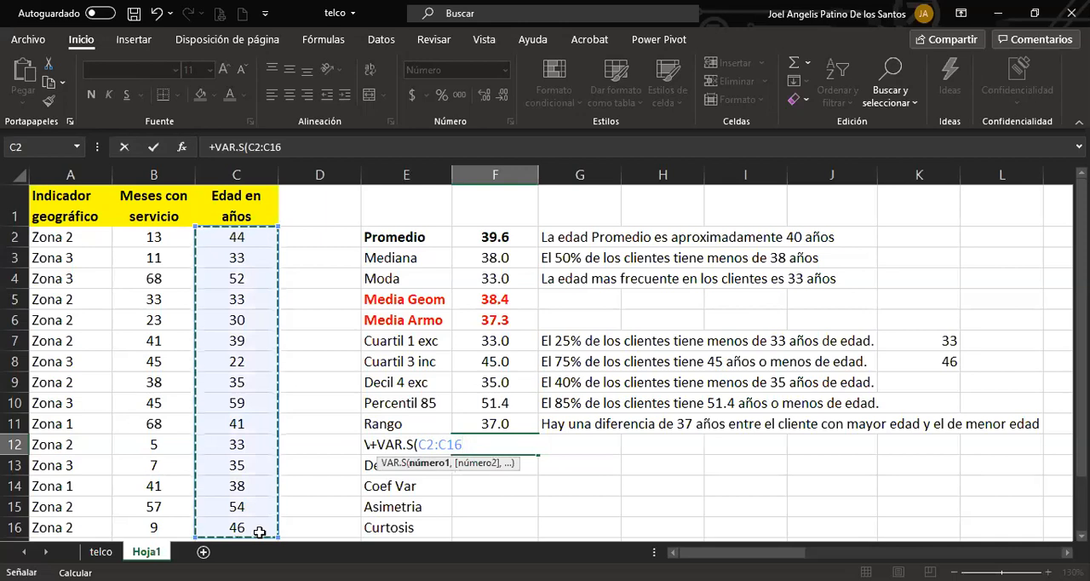
{"action": "type", "text": ")"}
{"action": "key", "text": "Return"}
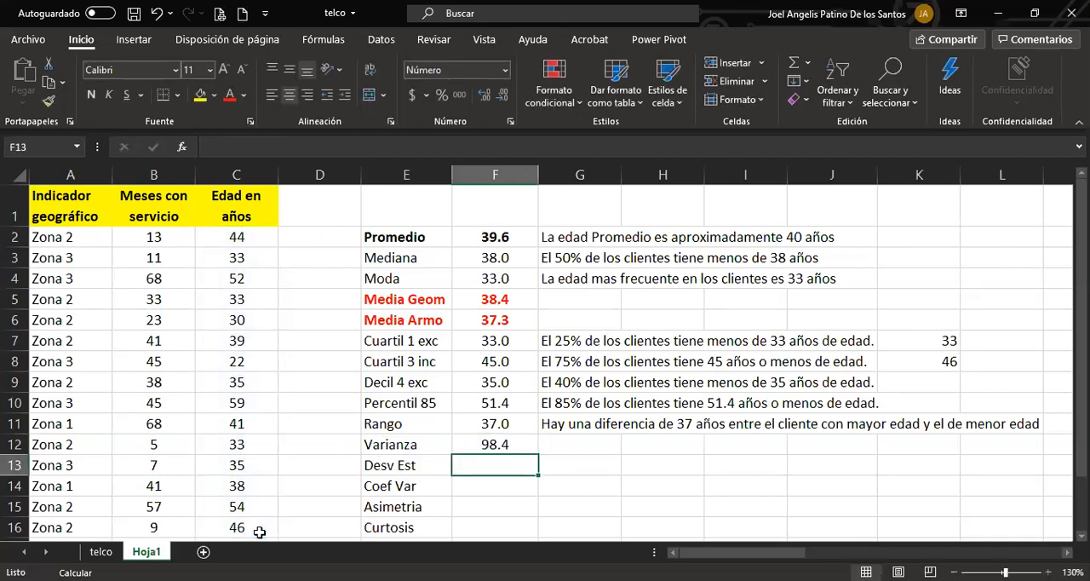
Calculate the sample standard deviation of the ages in cell F13 using DESVEST.M over C2:C16.
{"action": "key", "text": "Up"}
{"action": "key", "text": "Right"}
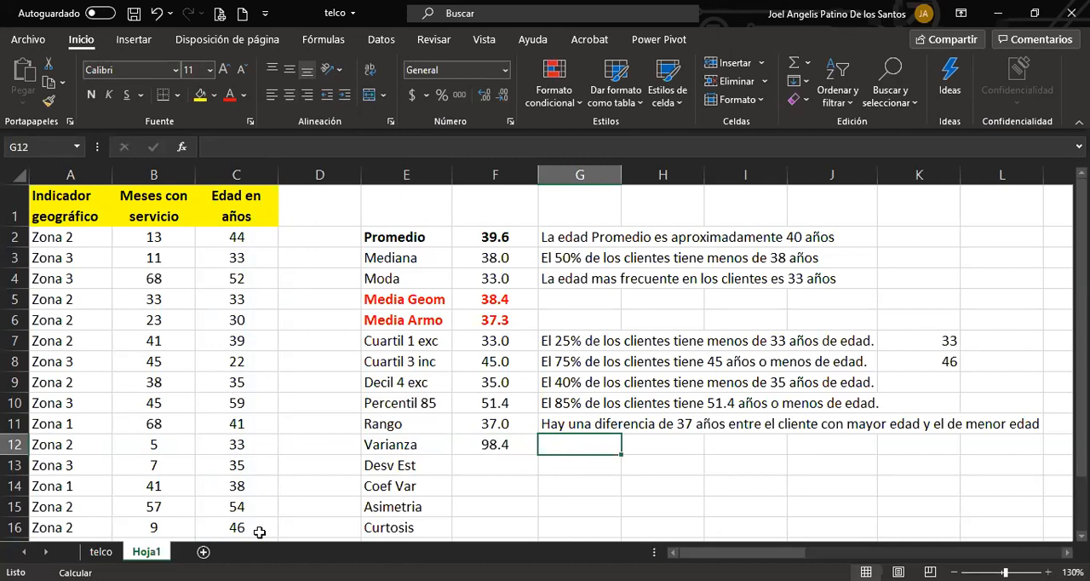
{"action": "key", "text": "Down"}
{"action": "key", "text": "Left"}
{"action": "type", "text": "+"}
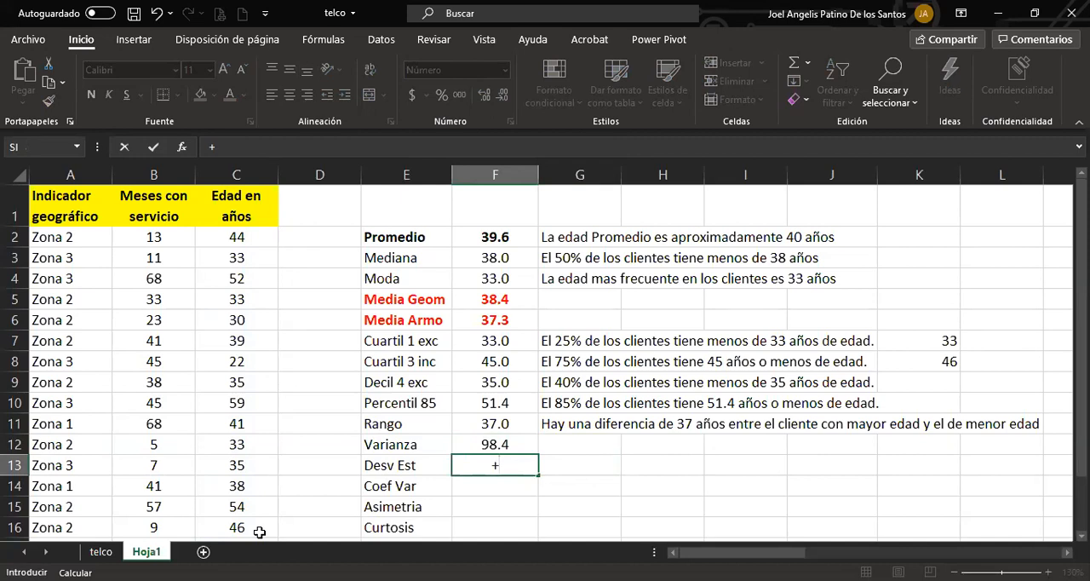
{"action": "type", "text": "desv"}
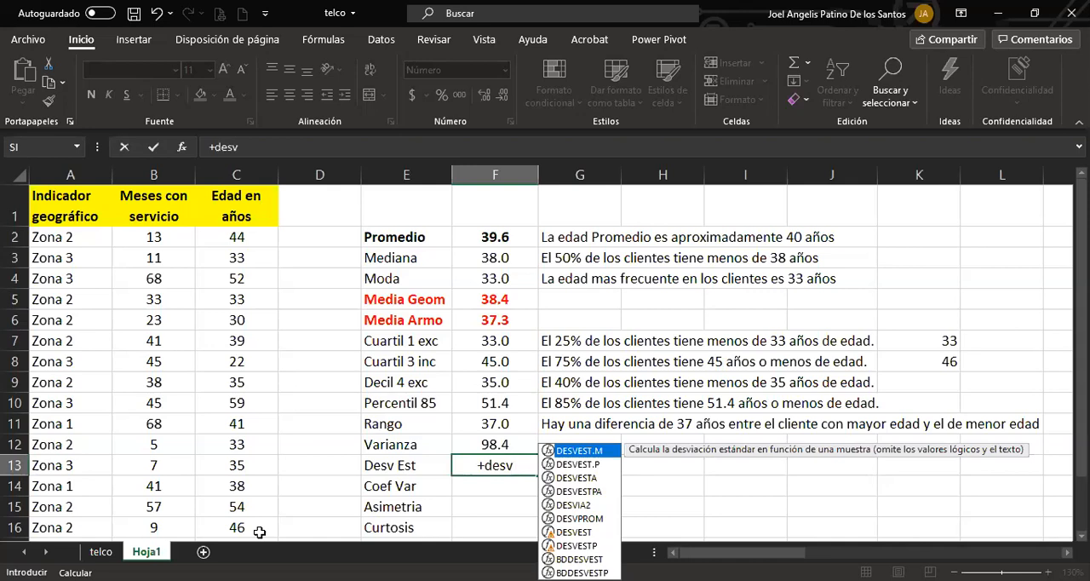
{"action": "key", "text": "Tab"}
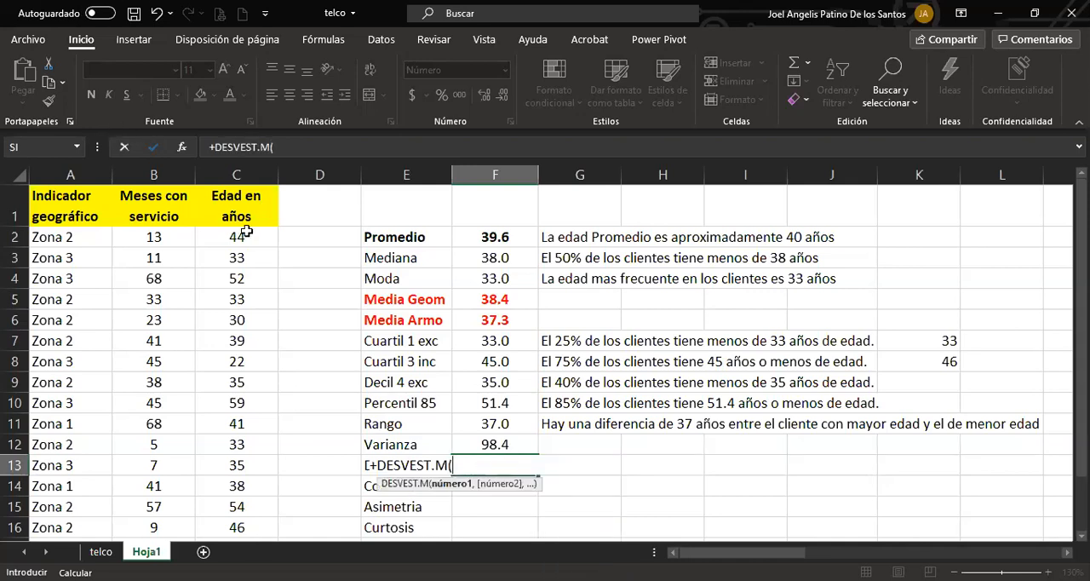
{"action": "left_click", "coordinate": [246, 243]}
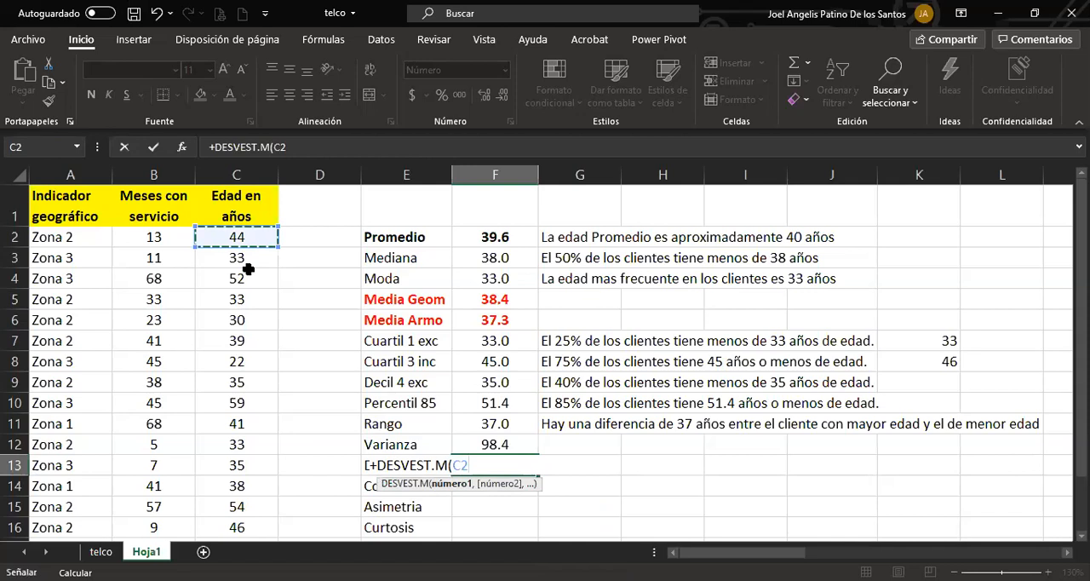
{"action": "left_click", "coordinate": [258, 518], "text": "shift"}
{"action": "key", "text": "Return"}
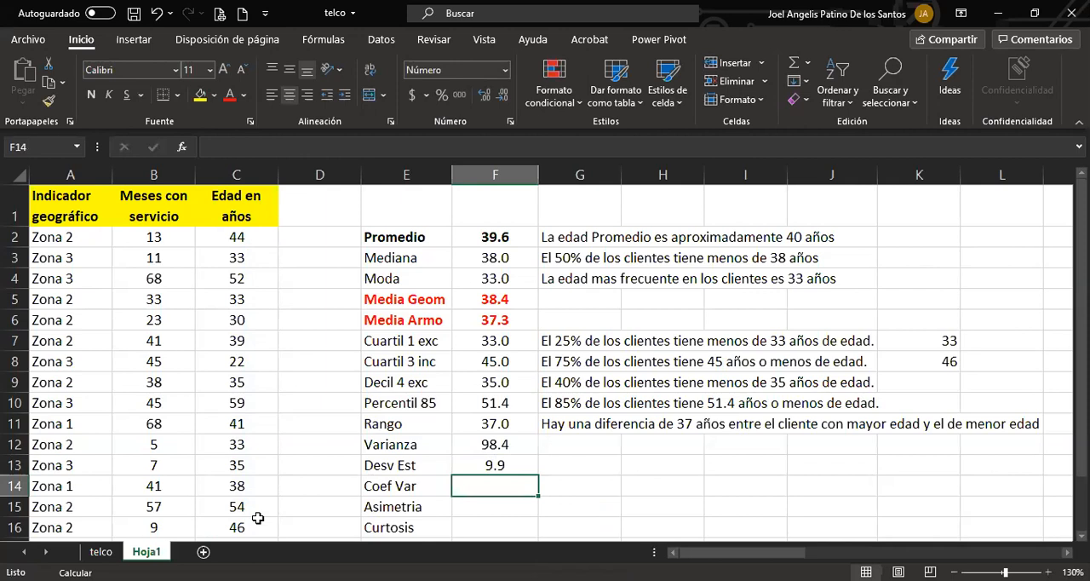
Enter in G13 the standard deviation interpretation "Desviacion estandar de 9.9 años".
{"action": "left_click", "coordinate": [552, 475]}
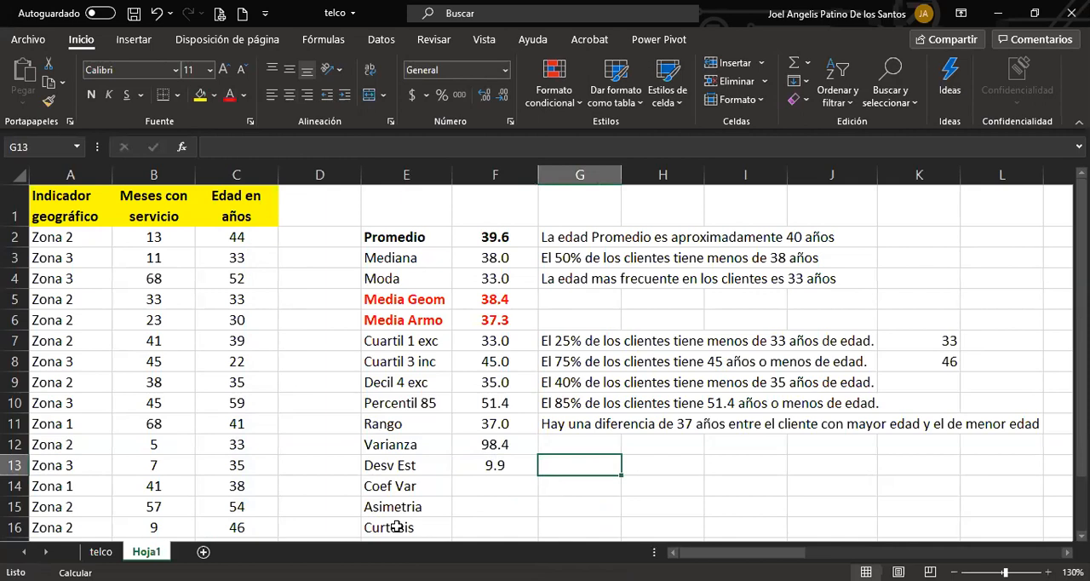
{"action": "type", "text": "Desviacion estandar de 9.9 años"}
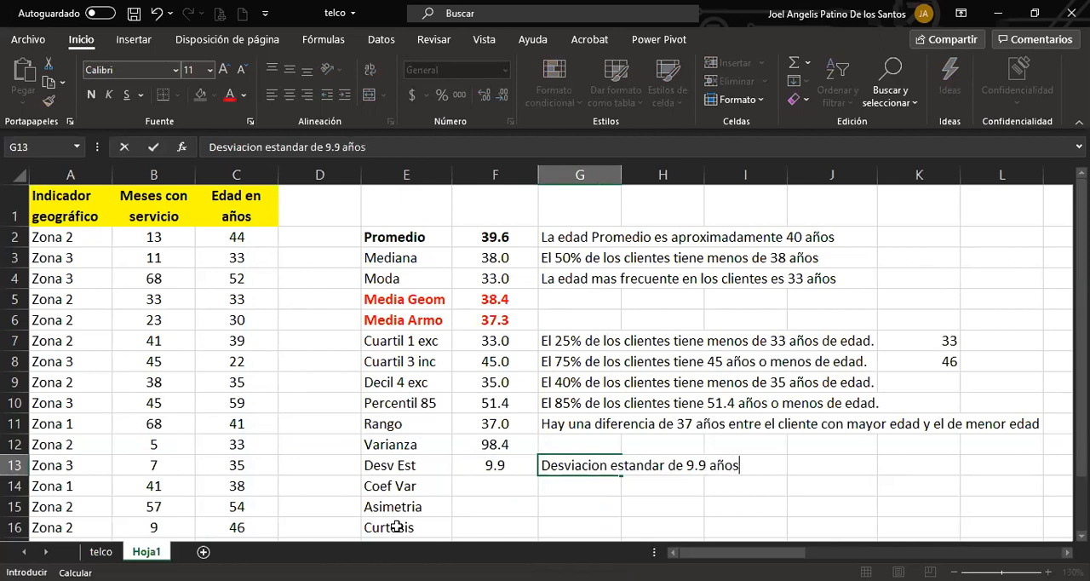
{"action": "key", "text": "Return"}
{"action": "key", "text": "Up"}
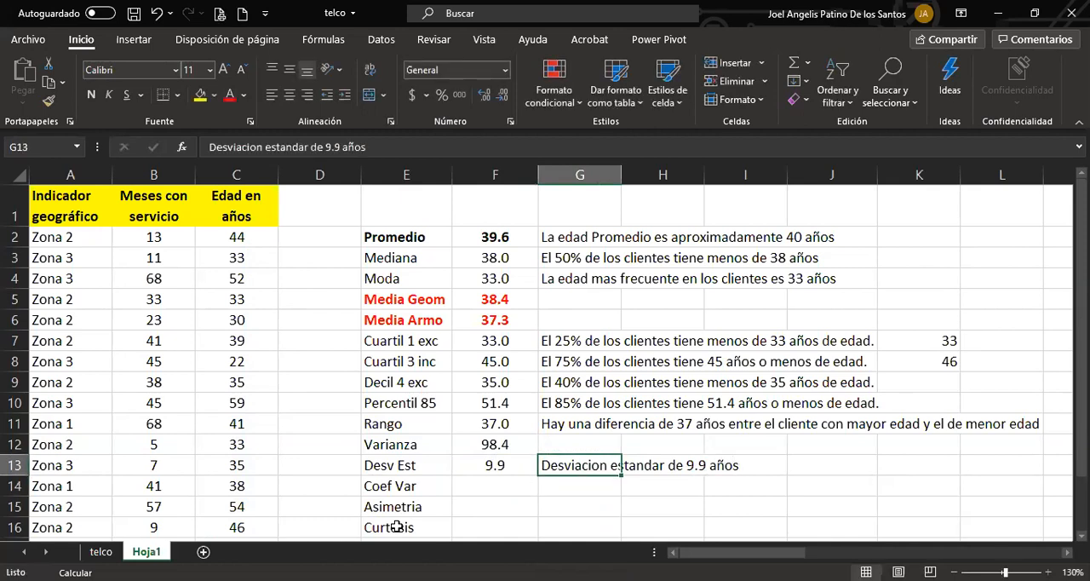
Extend the standard deviation interpretation in G13 with the words "con respecto al pronmedio".
{"action": "key", "text": "F2"}
{"action": "type", "text": "con resp"}
{"action": "type", "text": "ecto a "}
{"action": "type", "text": "la media"}
{"action": "key", "text": "BackSpace"}
{"action": "key", "text": "BackSpace"}
{"action": "key", "text": "BackSpace"}
{"action": "key", "text": "BackSpace"}
{"action": "key", "text": "BackSpace"}
{"action": "key", "text": "BackSpace"}
{"action": "key", "text": "BackSpace"}
{"action": "key", "text": "BackSpace"}
{"action": "key", "text": "BackSpace"}
{"action": "key", "text": "BackSpace"}
{"action": "type", "text": "al pronmedio"}
{"action": "key", "text": "Return"}
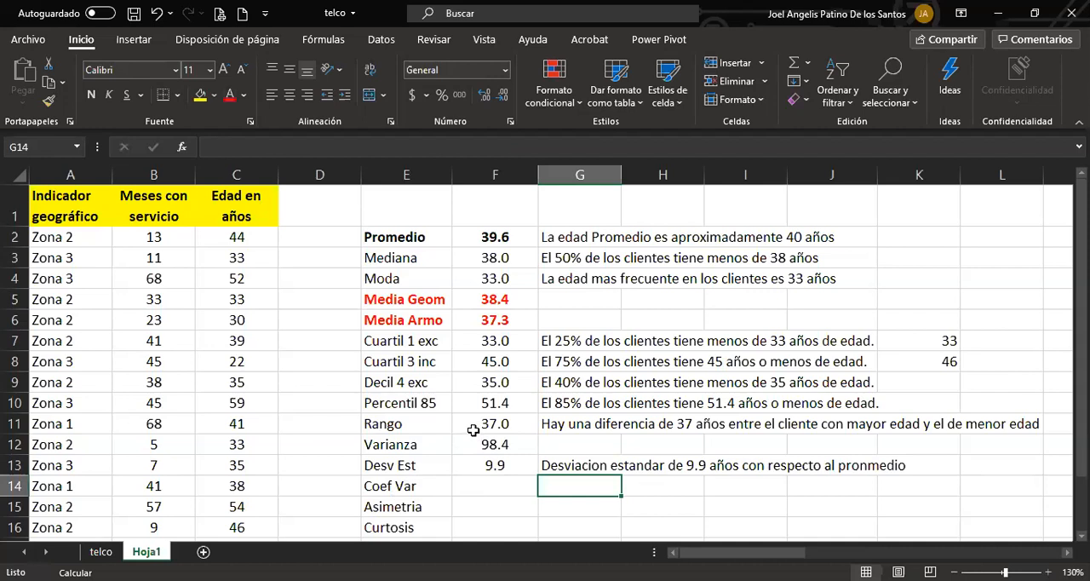
Calculate the coefficient of variation in cell F14 by dividing the standard deviation by the average, +F13/F2.
{"action": "left_click", "coordinate": [482, 485]}
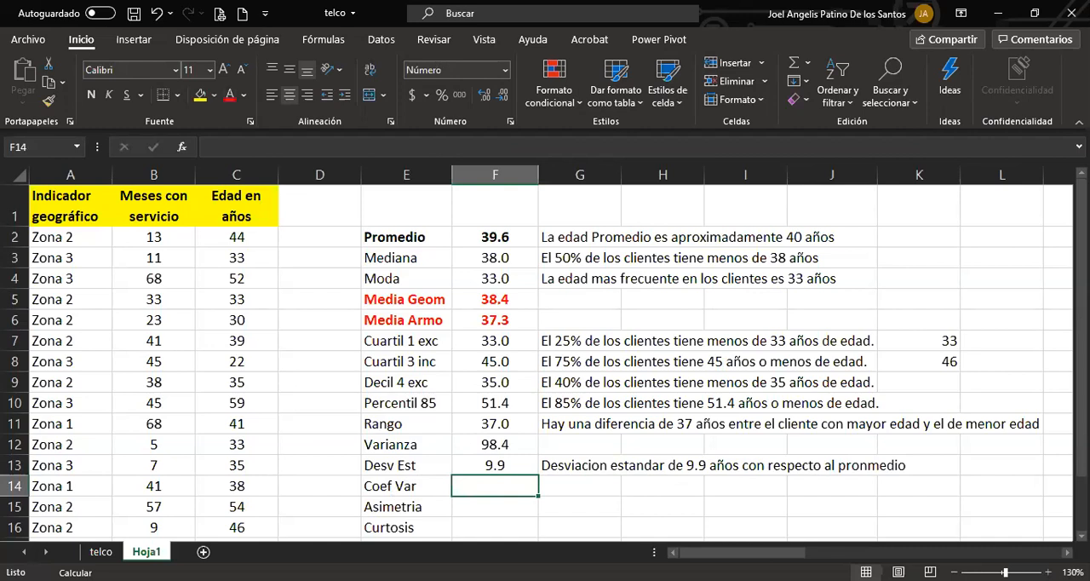
{"action": "type", "text": "+"}
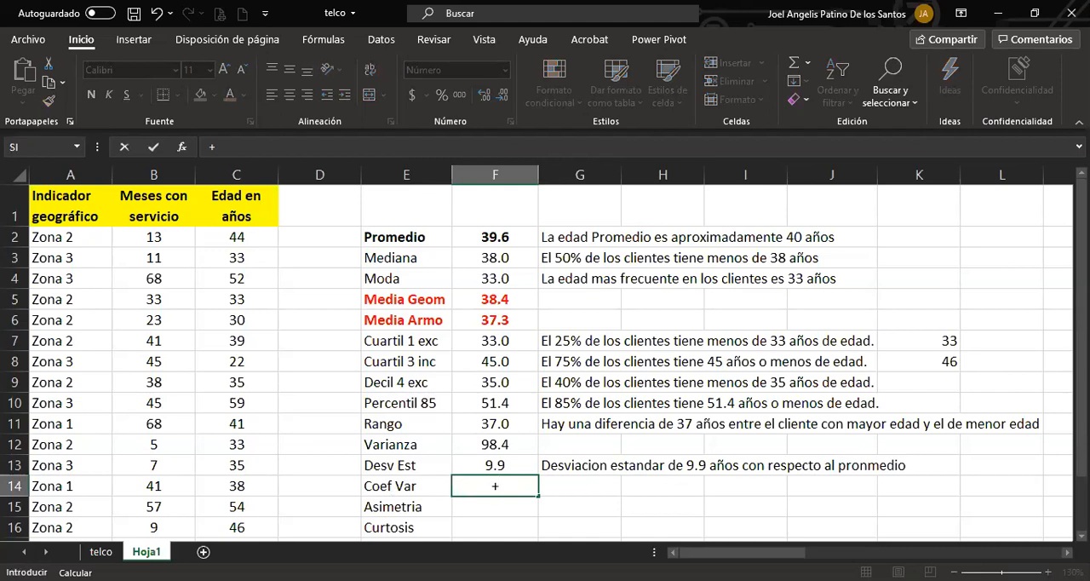
{"action": "left_click", "coordinate": [498, 466]}
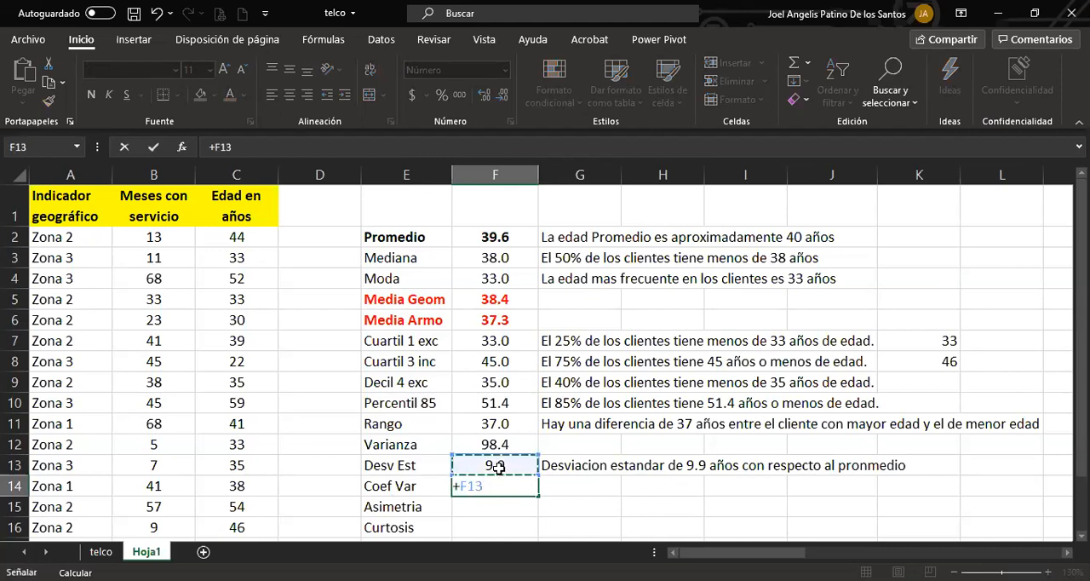
{"action": "type", "text": "%"}
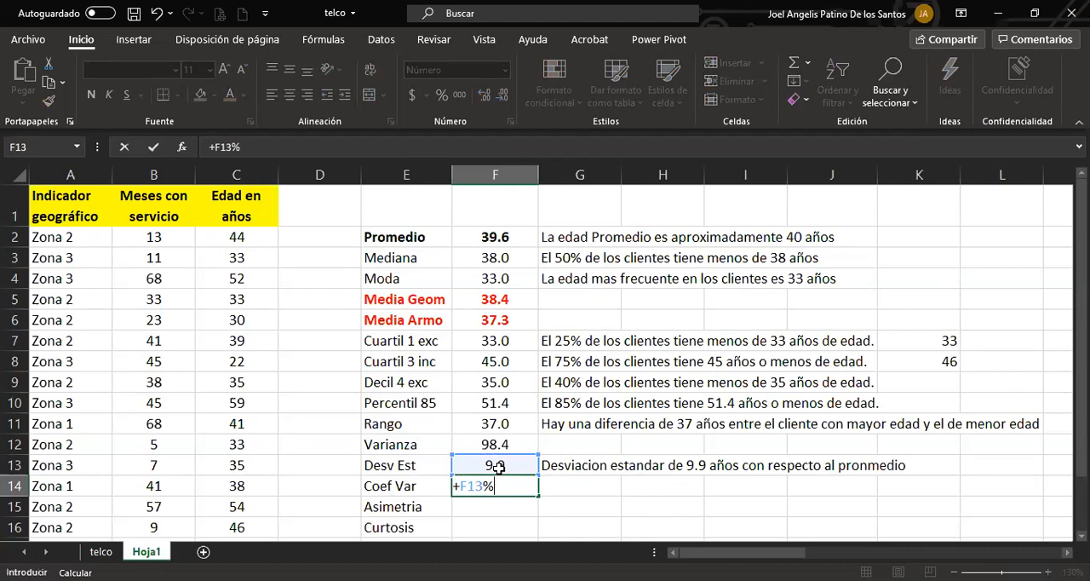
{"action": "key", "text": "BackSpace"}
{"action": "type", "text": "/"}
{"action": "left_click", "coordinate": [518, 241]}
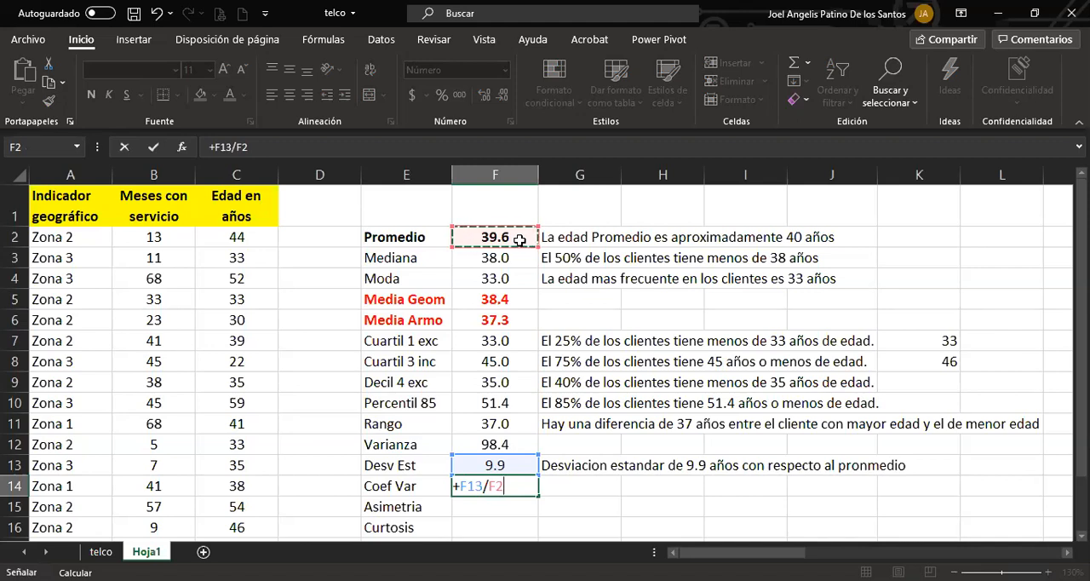
{"action": "key", "text": "Return"}
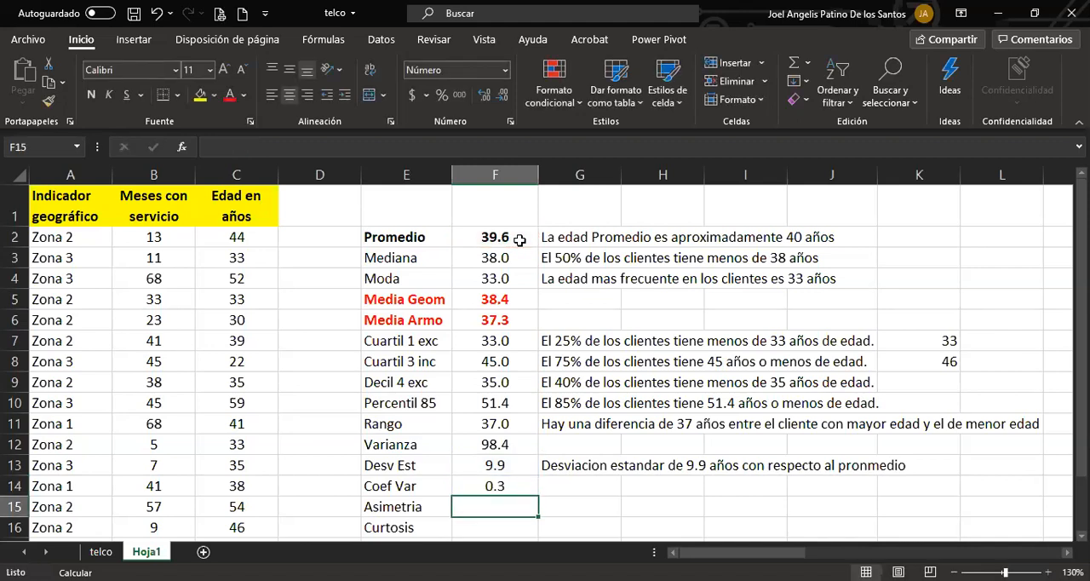
Format the coefficient of variation in F14 as a percentage with one decimal place.
{"action": "key", "text": "Up"}
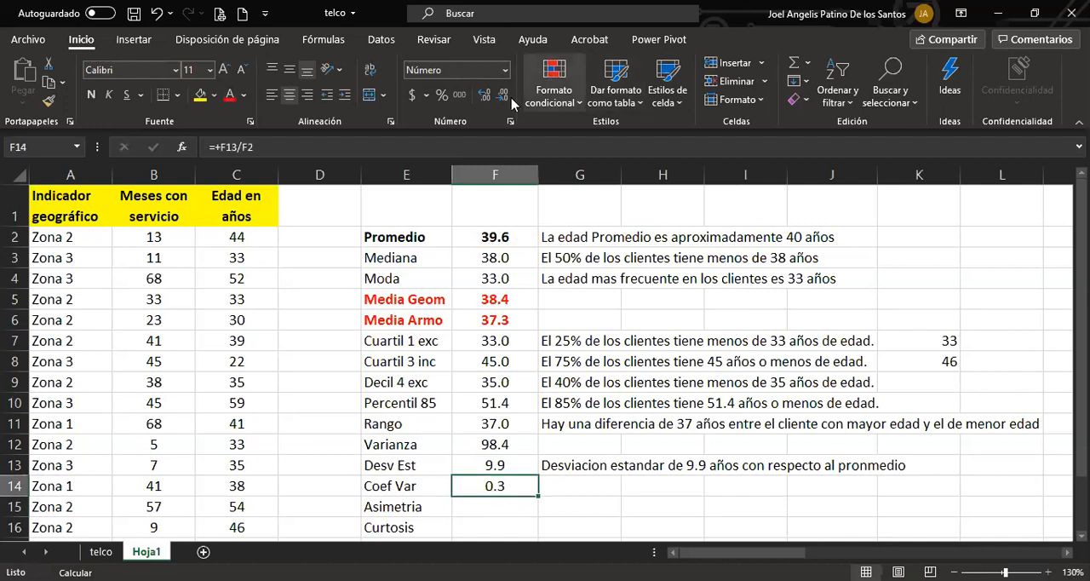
{"action": "left_click", "coordinate": [442, 96]}
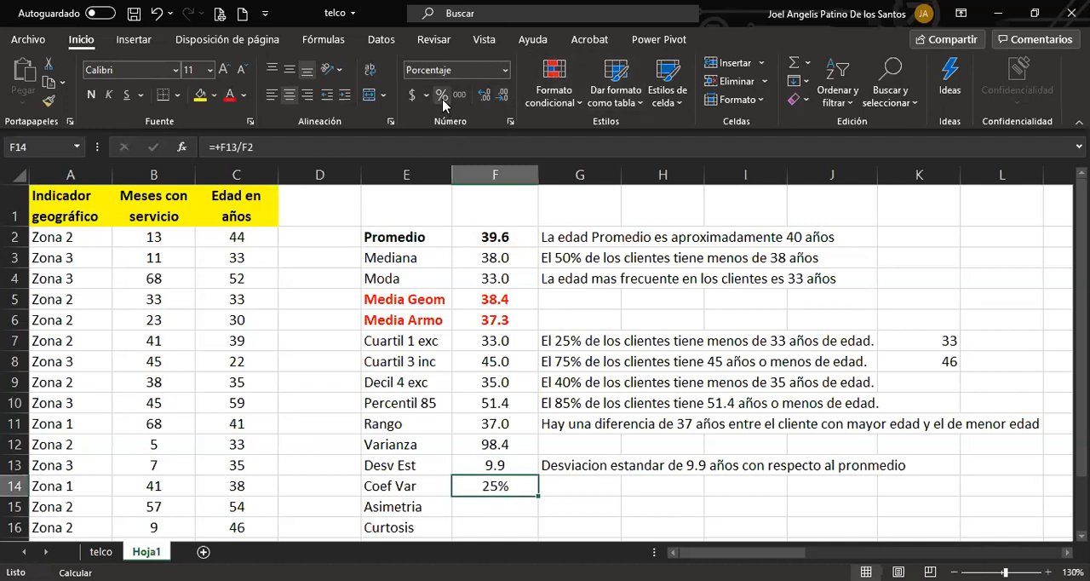
{"action": "left_click", "coordinate": [485, 95]}
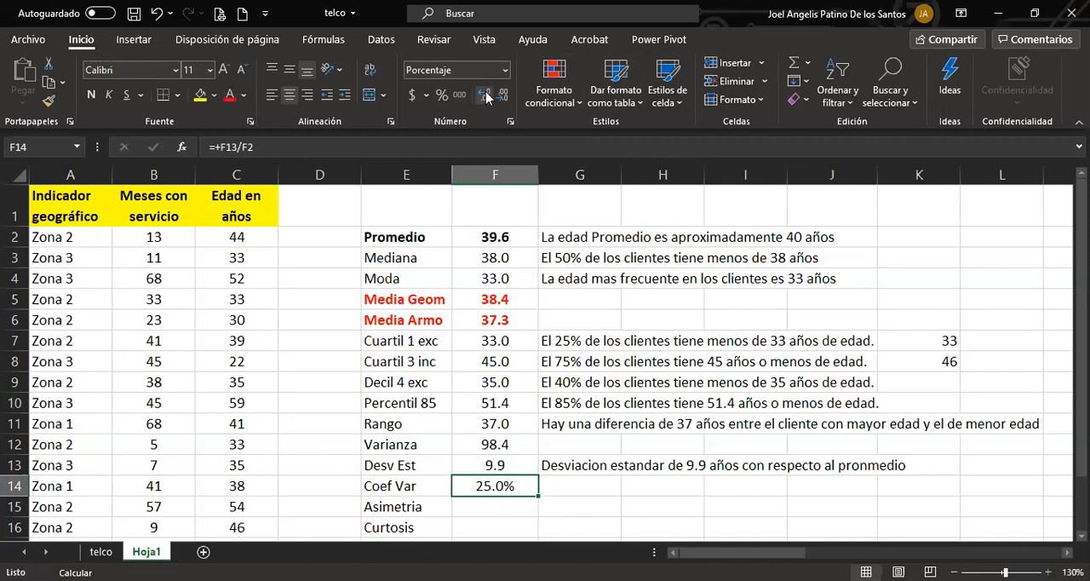
Enter in G14 the interpretation "Hay una dispersión relativa del 25% con respecto al promedio.".
{"action": "left_click", "coordinate": [578, 481]}
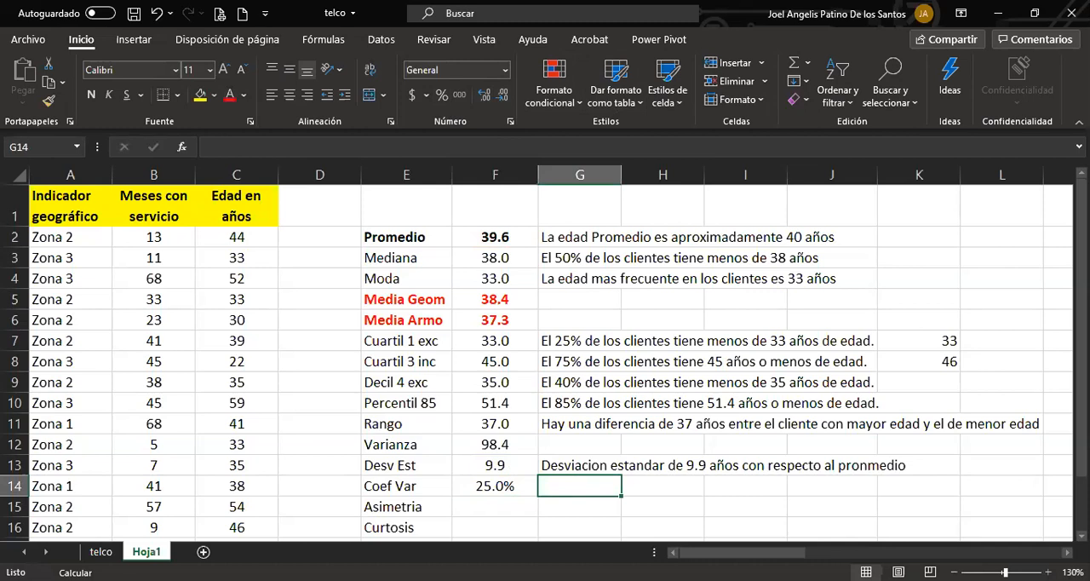
{"action": "type", "text": "Hay una dispersion"}
{"action": "key", "text": "BackSpace"}
{"action": "key", "text": "BackSpace"}
{"action": "key", "text": "BackSpace"}
{"action": "key", "text": "BackSpace"}
{"action": "type", "text": "ión relativa de "}
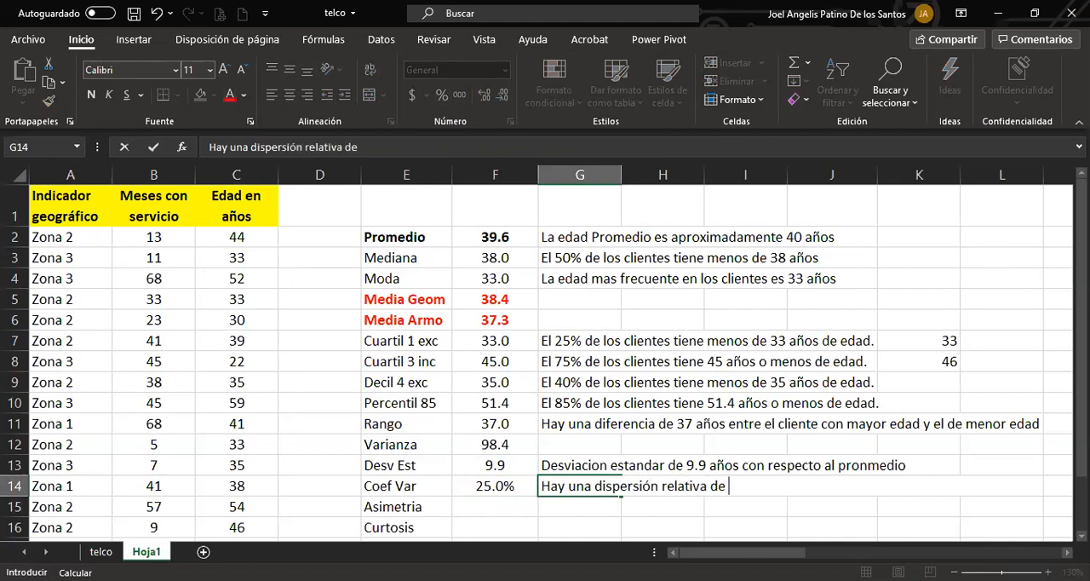
{"action": "type", "text": "l25"}
{"action": "key", "text": "BackSpace"}
{"action": "type", "text": "% con respectoa a"}
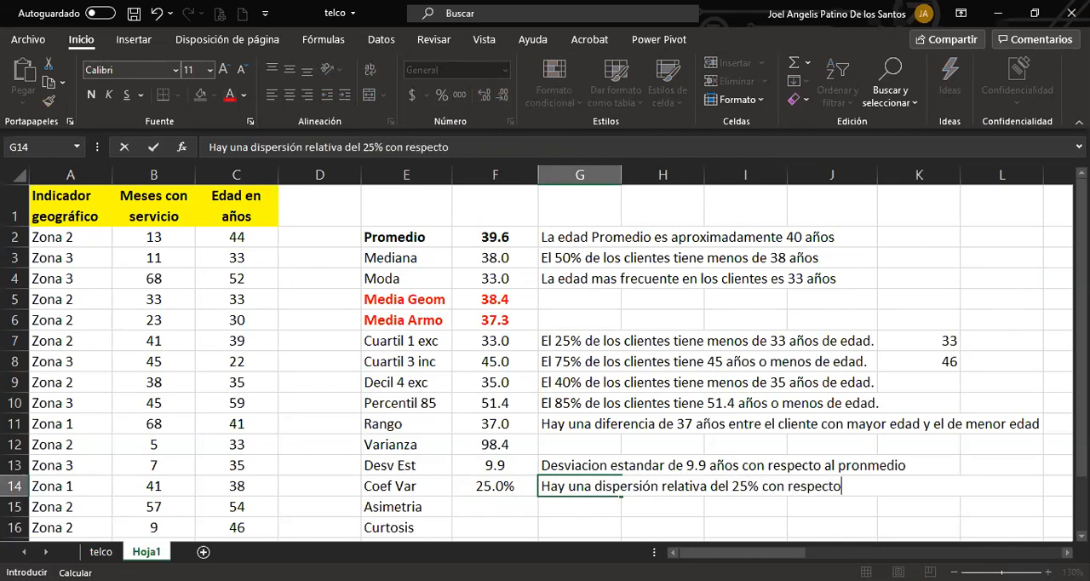
{"action": "key", "text": "BackSpace"}
{"action": "key", "text": "BackSpace"}
{"action": "key", "text": "BackSpace"}
{"action": "type", "text": "ala m"}
{"action": "key", "text": "BackSpace"}
{"action": "key", "text": "BackSpace"}
{"action": "key", "text": "BackSpace"}
{"action": "type", "text": "promedio."}
{"action": "key", "text": "Return"}
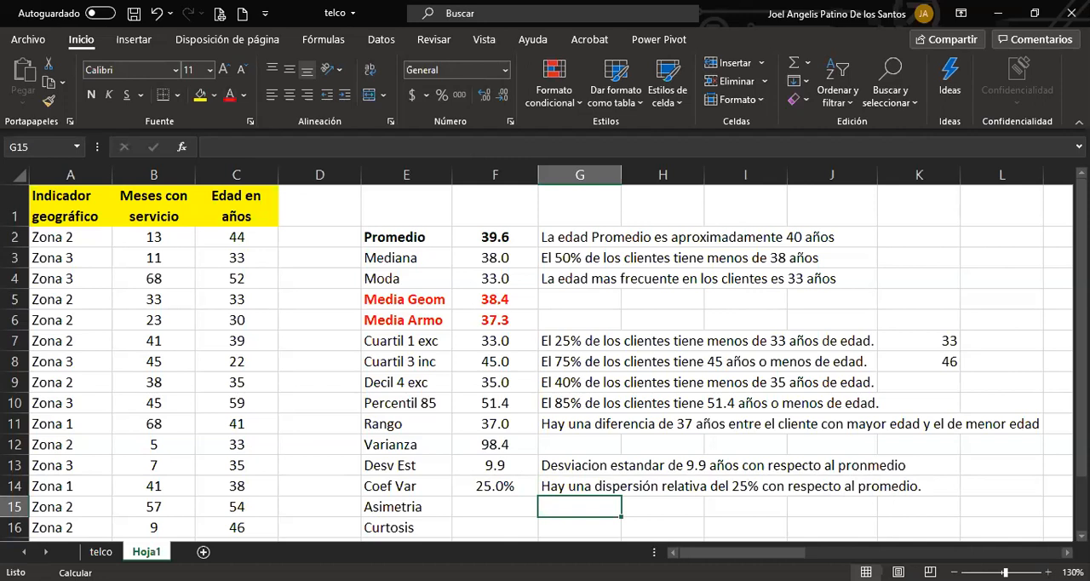
Start the asymmetry formula in cell F15 with the population function COEFICIENTE.ASIMETRIA.P.
{"action": "key", "text": "Left"}
{"action": "key", "text": "Left"}
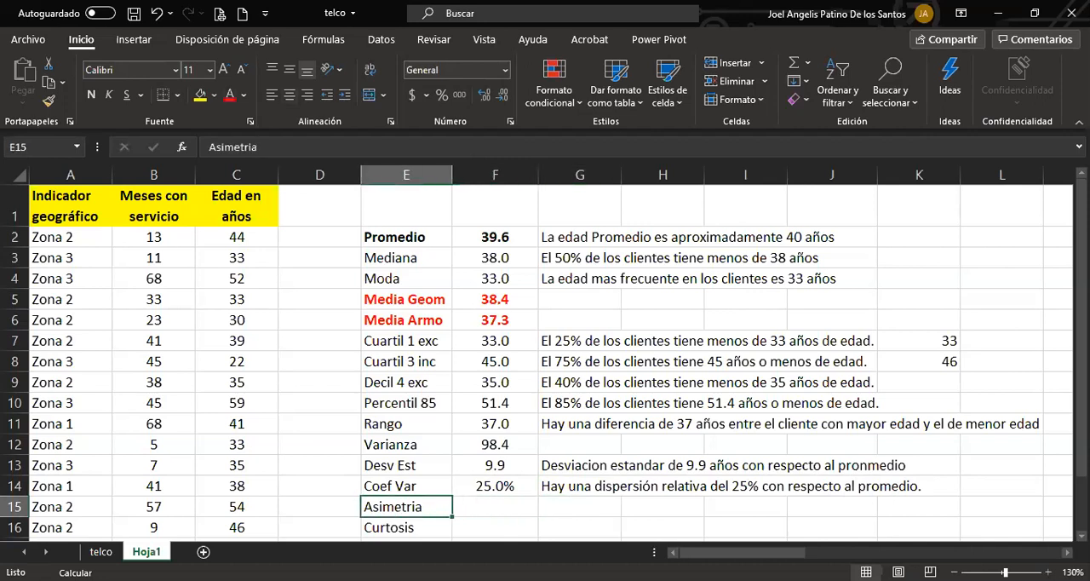
{"action": "key", "text": "Right"}
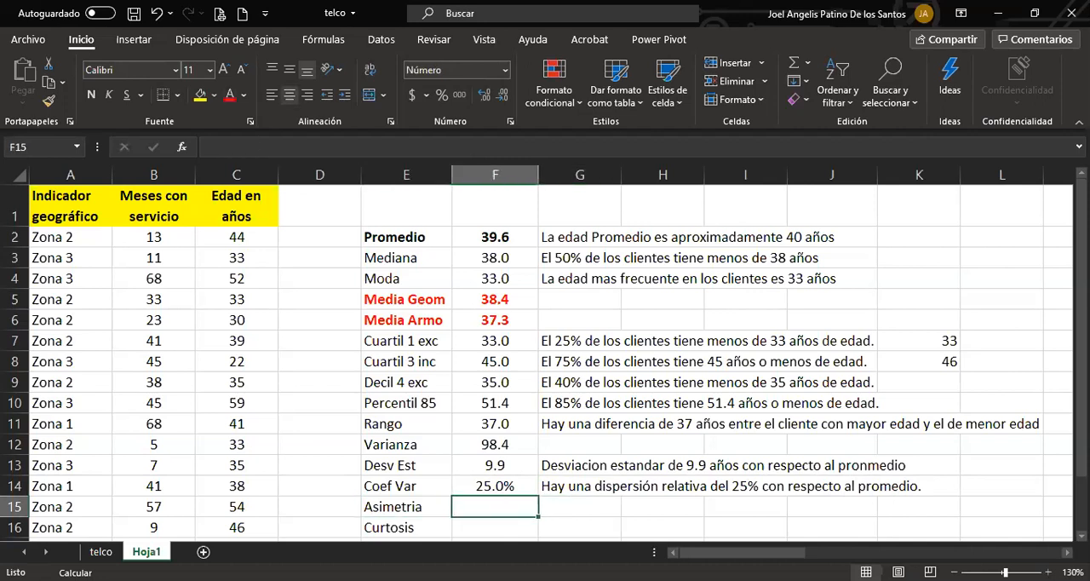
{"action": "type", "text": "+"}
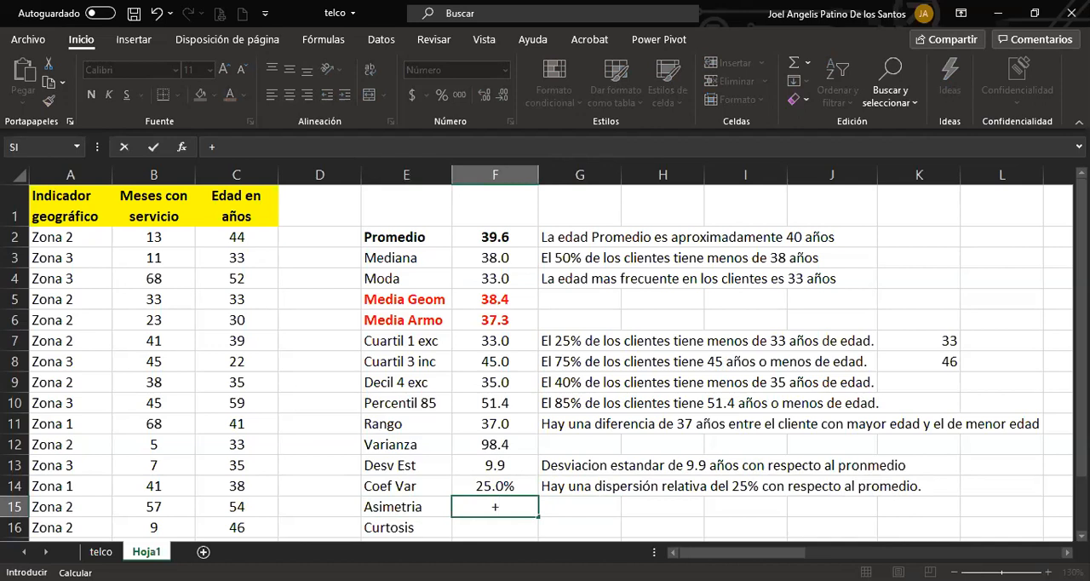
{"action": "type", "text": "asime"}
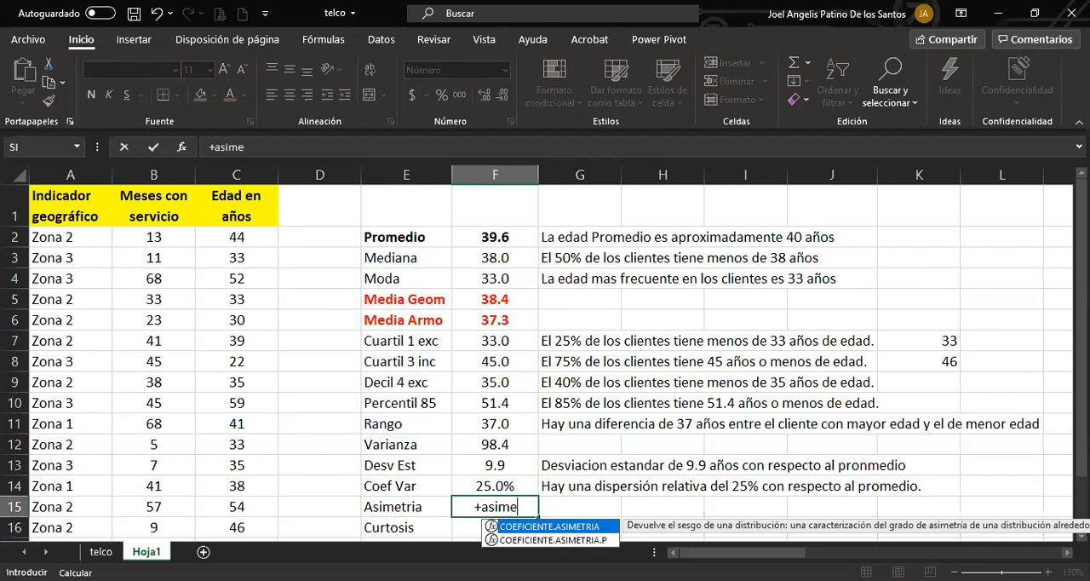
{"action": "key", "text": "Down"}
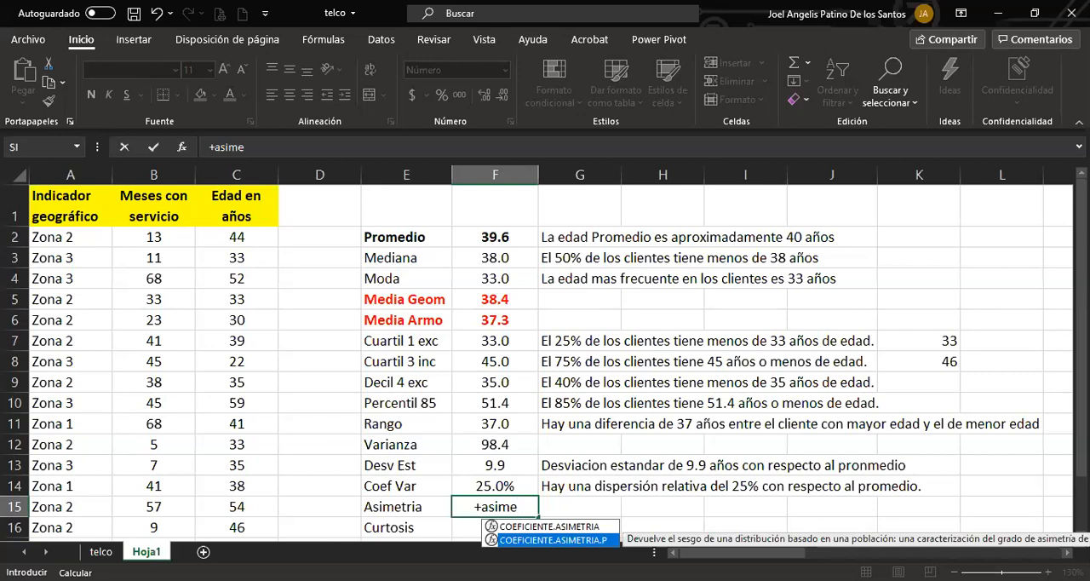
{"action": "double_click", "coordinate": [498, 544]}
Consult the description in the COEFICIENTE.ASIMETRIA.P help article, then close the help.
{"action": "left_click", "coordinate": [469, 528]}
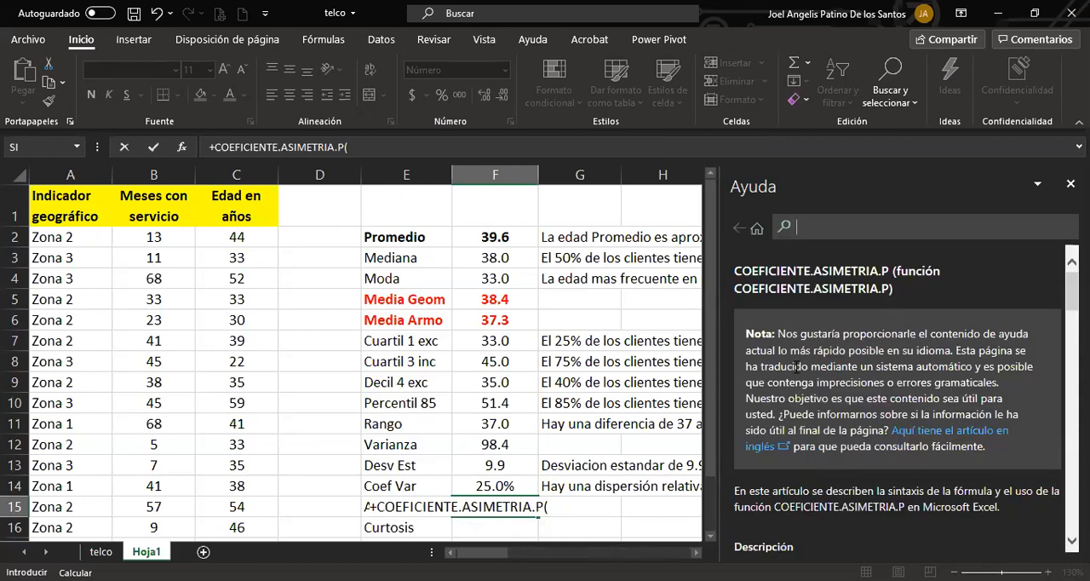
{"action": "scroll", "coordinate": [804, 437], "scroll_direction": "down", "scroll_amount": 2}
{"action": "scroll", "coordinate": [802, 426], "scroll_direction": "down", "scroll_amount": 4}
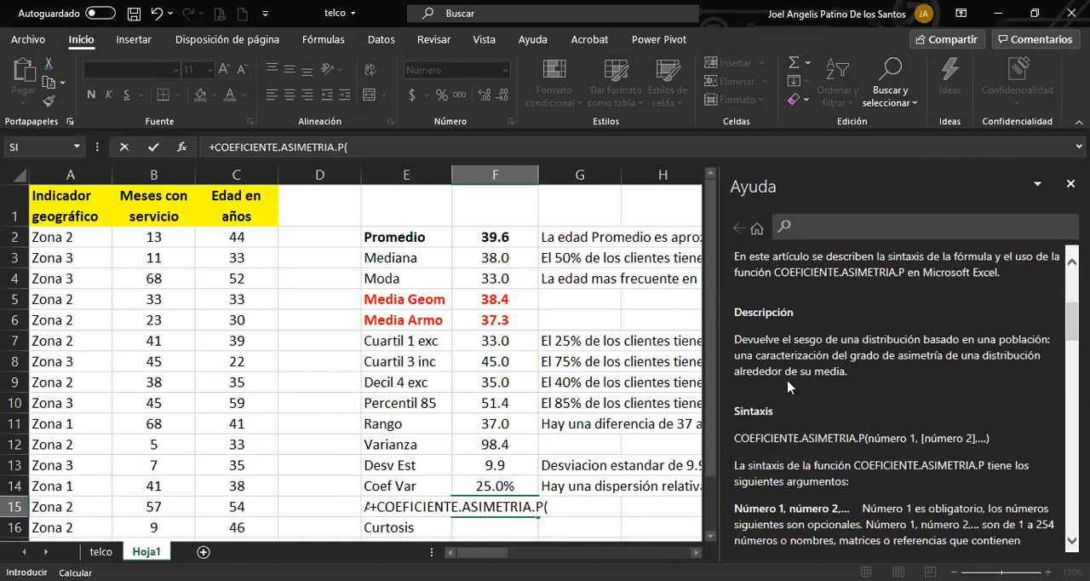
{"action": "left_click", "coordinate": [738, 339]}
{"action": "left_click_drag", "start_coordinate": [737, 339], "coordinate": [1053, 342]}
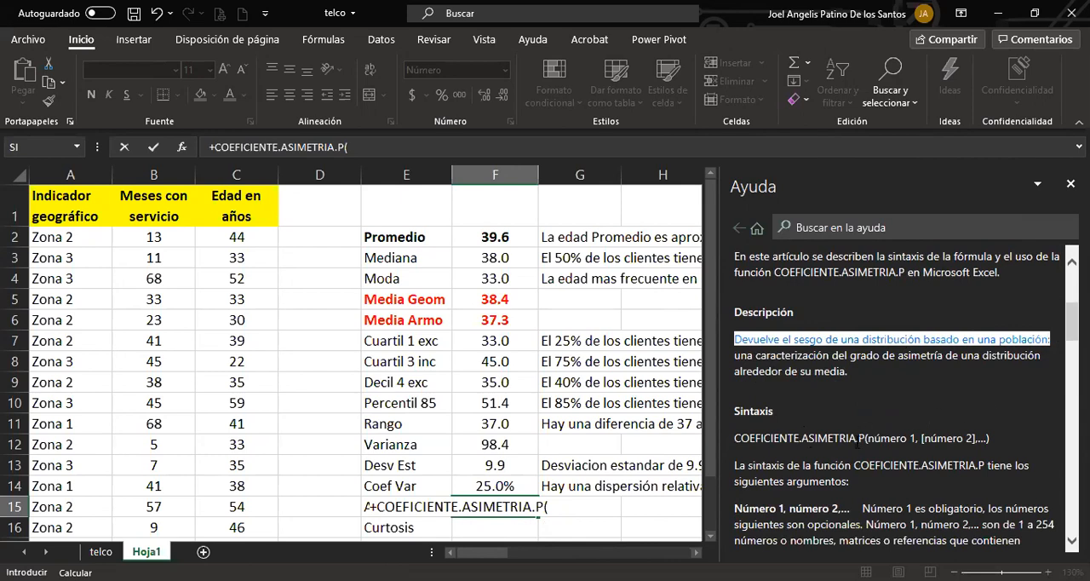
{"action": "left_click", "coordinate": [849, 345]}
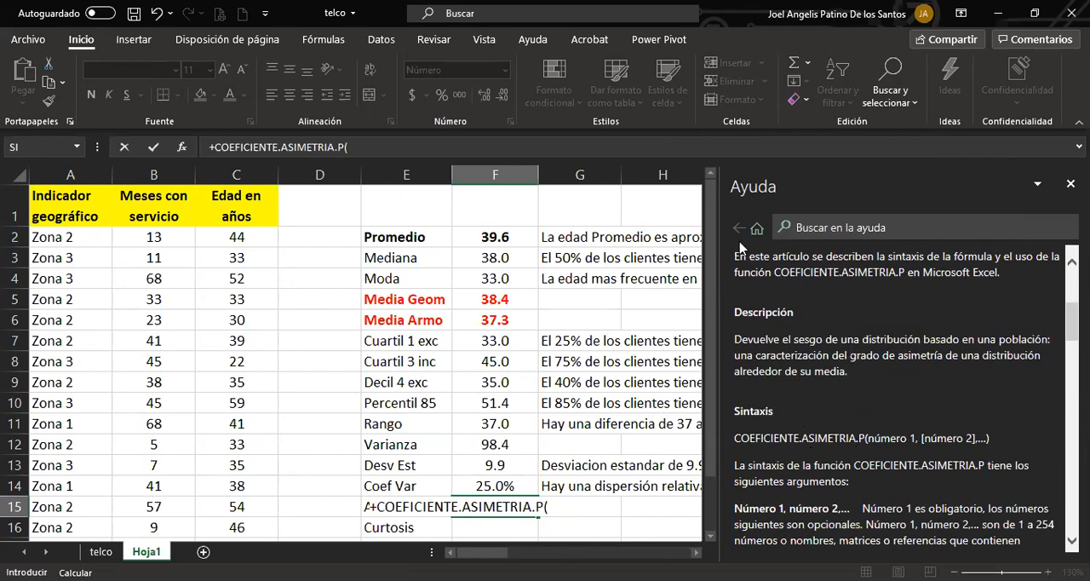
{"action": "left_click", "coordinate": [1070, 184]}
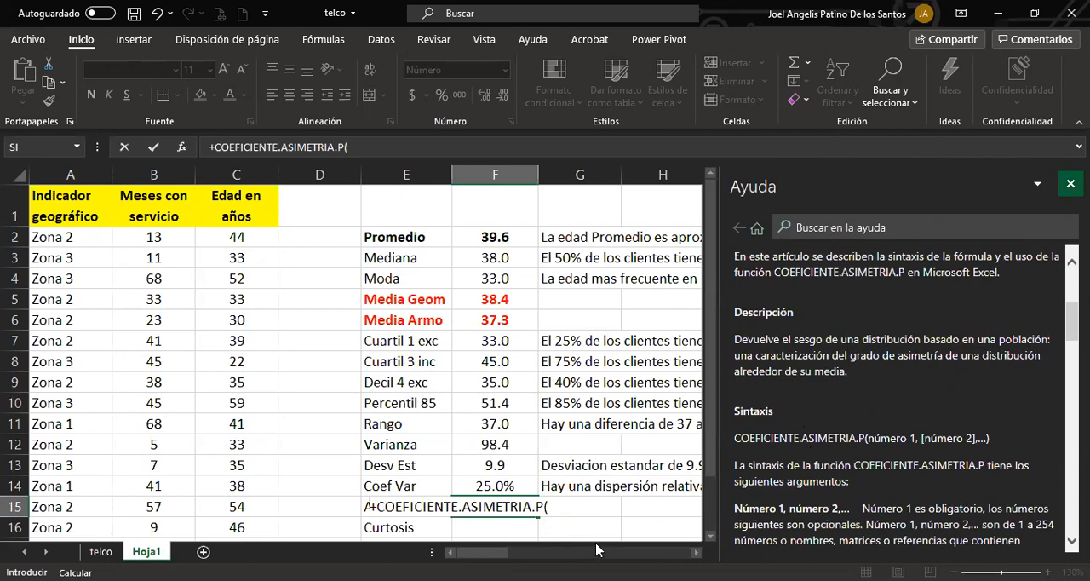
Change the function in F15 to COEFICIENTE.ASIMETRIA and complete the formula with the ages in C2:C16.
{"action": "key", "text": "BackSpace"}
{"action": "key", "text": "BackSpace"}
{"action": "key", "text": "BackSpace"}
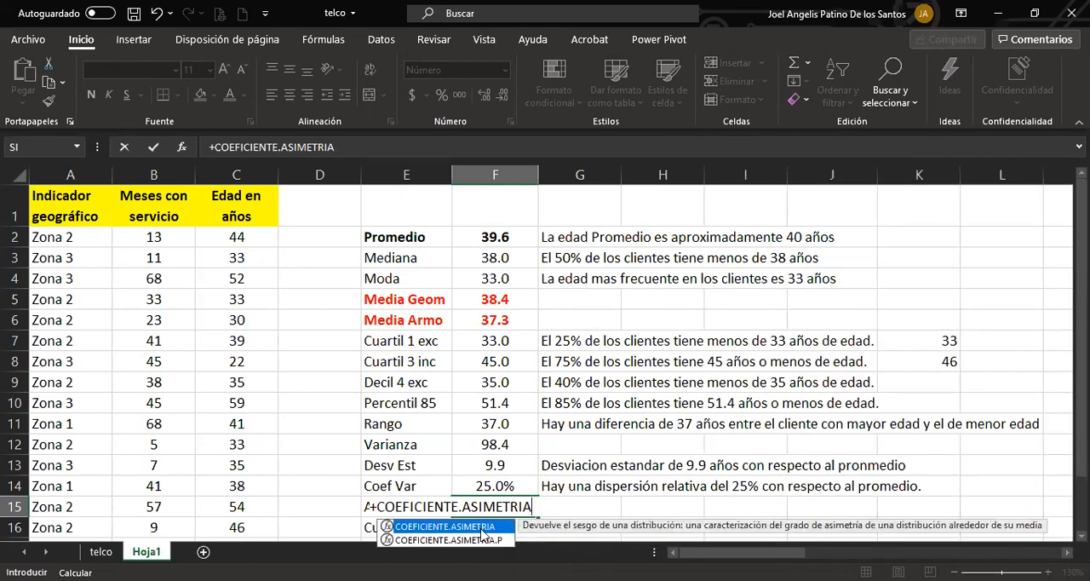
{"action": "type", "text": "("}
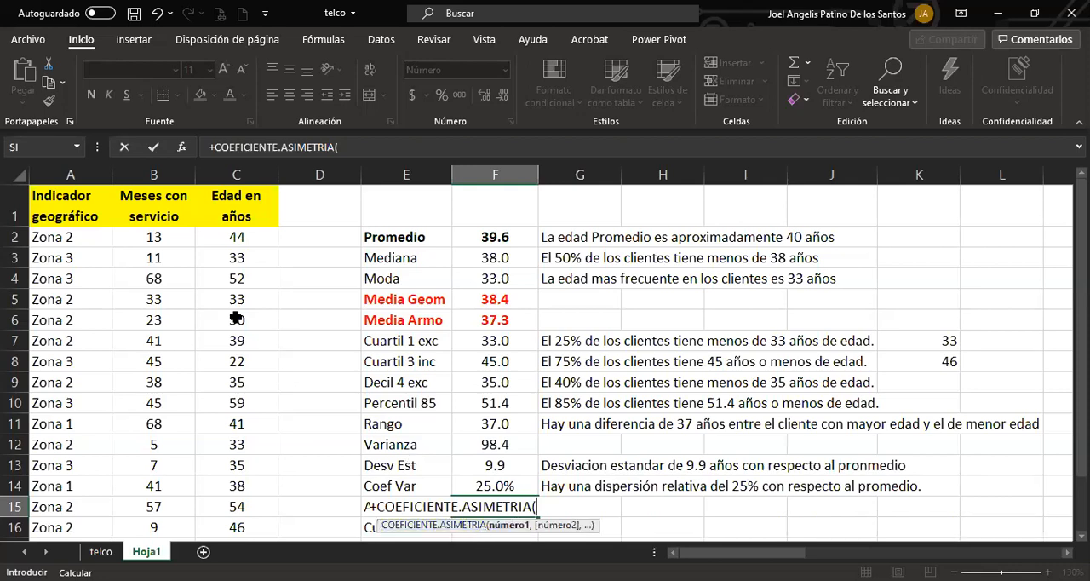
{"action": "left_click_drag", "start_coordinate": [219, 240], "coordinate": [205, 524]}
{"action": "key", "text": "Return"}
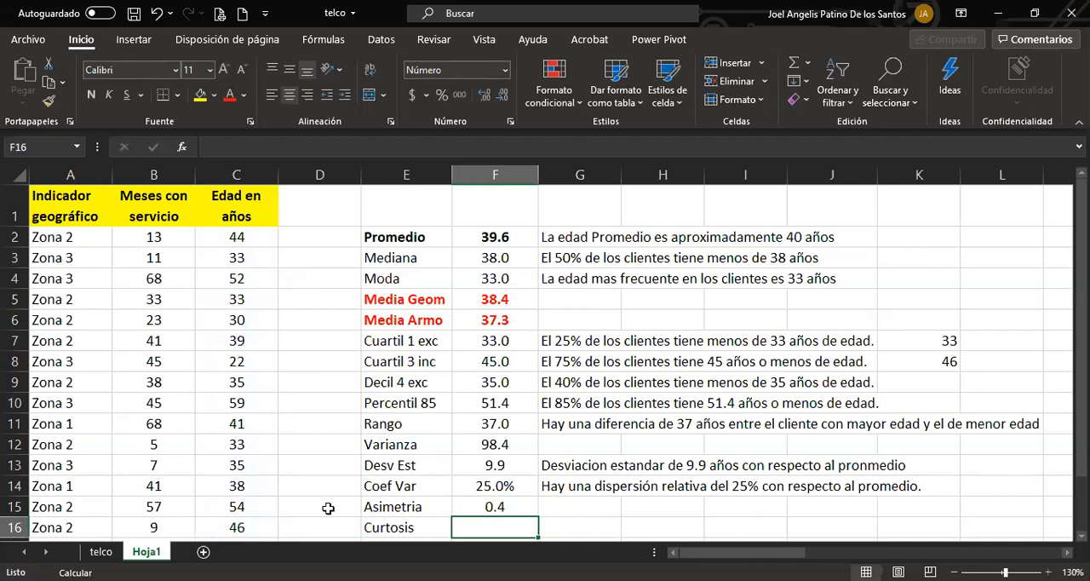
Enter in G15 the interpretation "Asimetria positiva, pero cerca de 0, casi simetricos".
{"action": "left_click", "coordinate": [548, 508]}
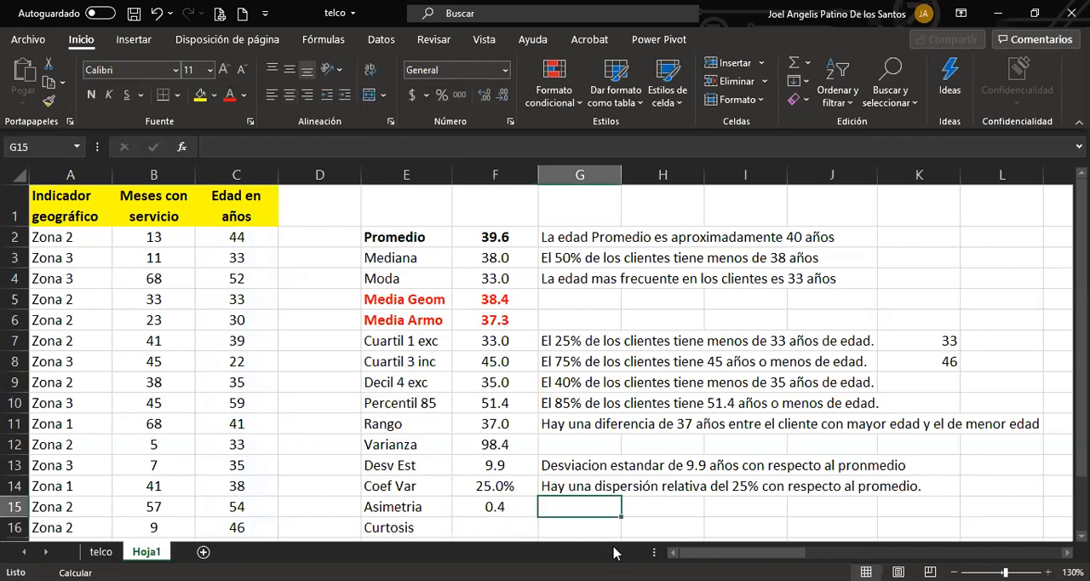
{"action": "type", "text": "Asime"}
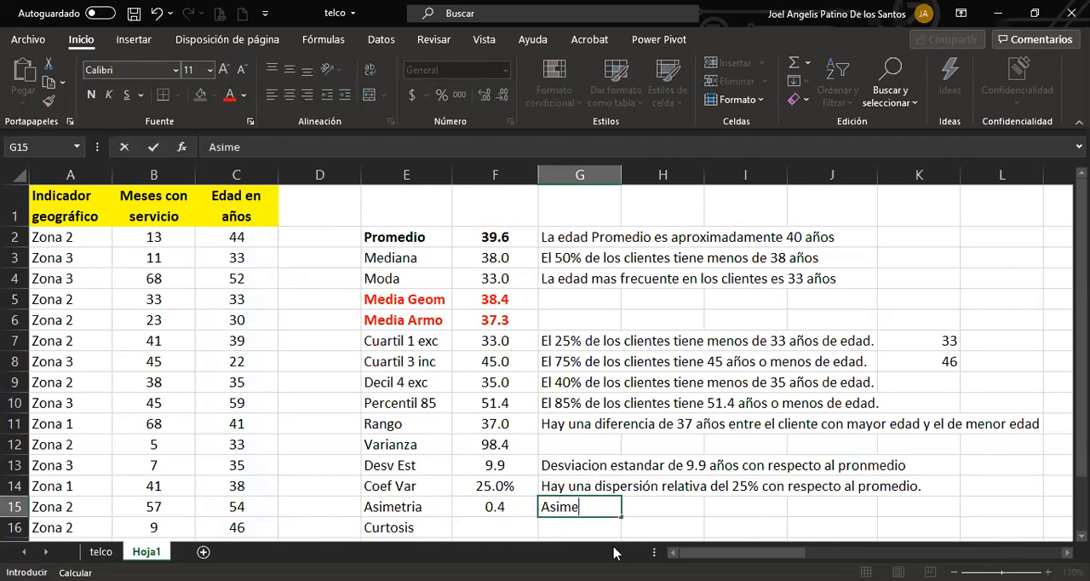
{"action": "type", "text": "tria positiv"}
{"action": "key", "text": "BackSpace"}
{"action": "key", "text": "BackSpace"}
{"action": "key", "text": "BackSpace"}
{"action": "key", "text": "BackSpace"}
{"action": "type", "text": "it"}
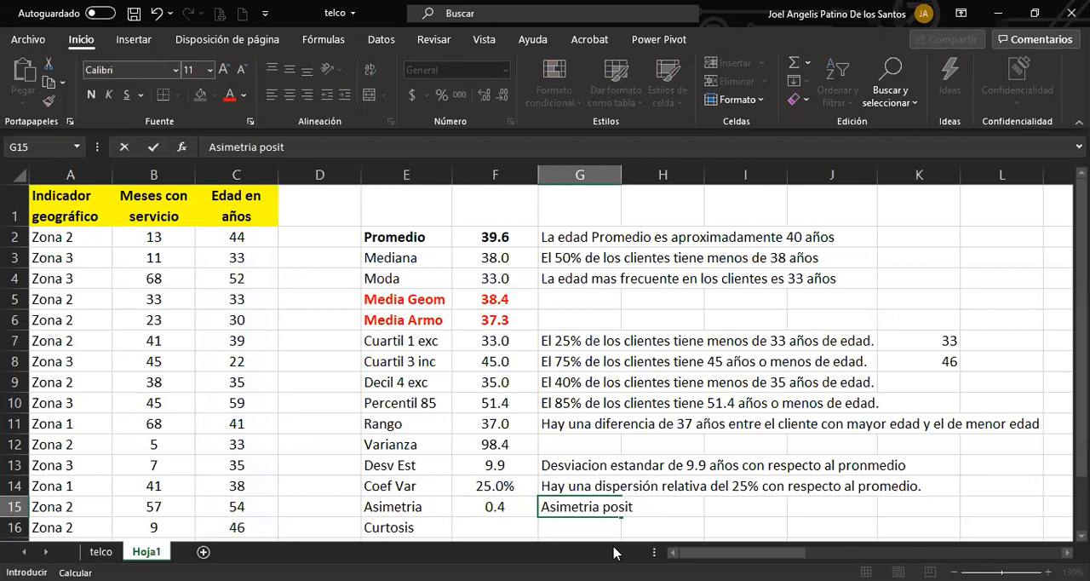
{"action": "type", "text": "iva, pero cerca de 0, practi"}
{"action": "key", "text": "BackSpace"}
{"action": "key", "text": "BackSpace"}
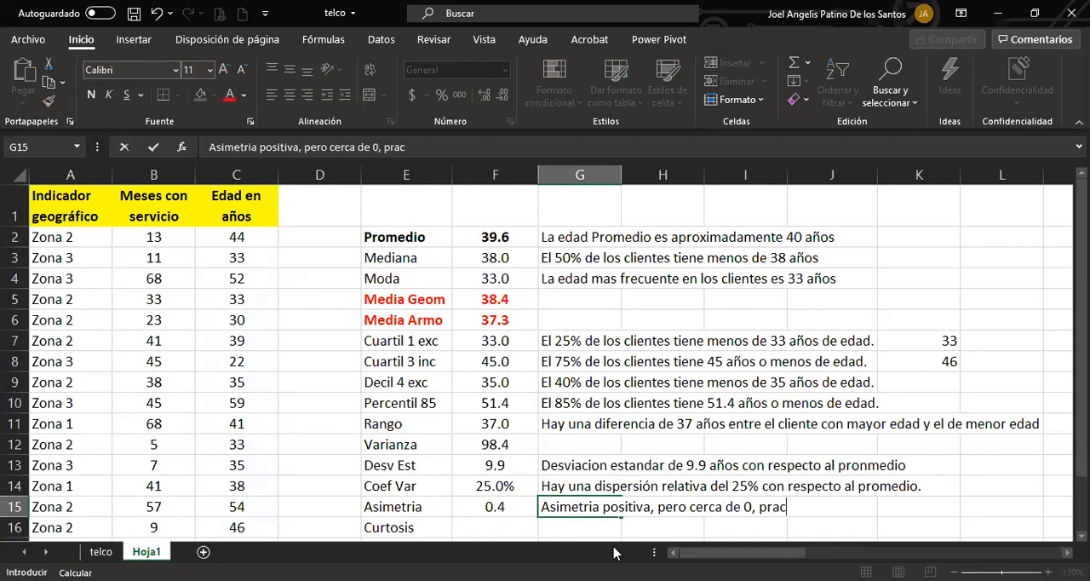
{"action": "key", "text": "BackSpace"}
{"action": "key", "text": "BackSpace"}
{"action": "key", "text": "BackSpace"}
{"action": "key", "text": "BackSpace"}
{"action": "type", "text": "casi"}
{"action": "type", "text": "simetricos"}
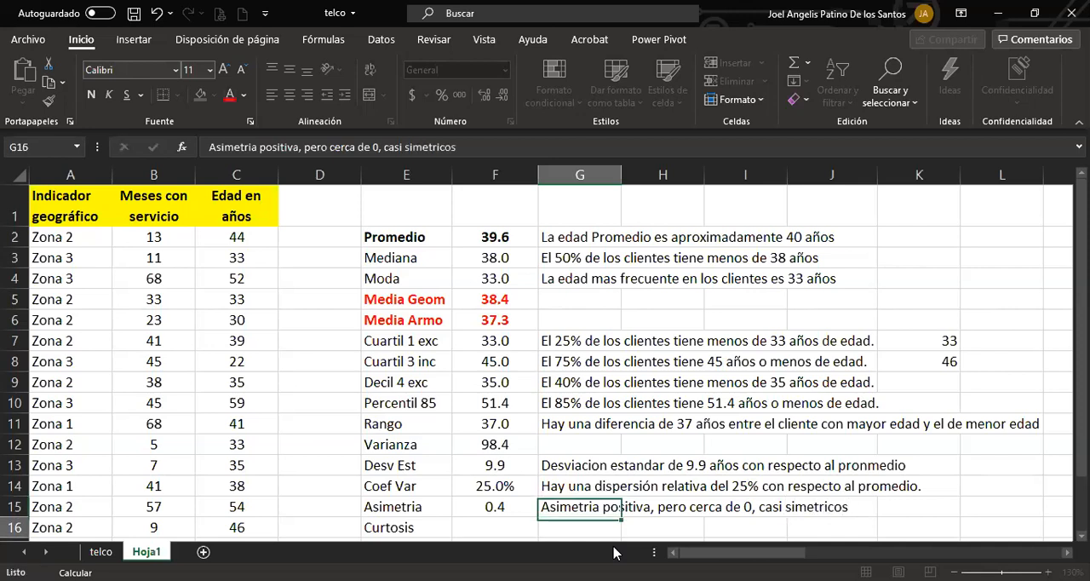
{"action": "key", "text": "Return"}
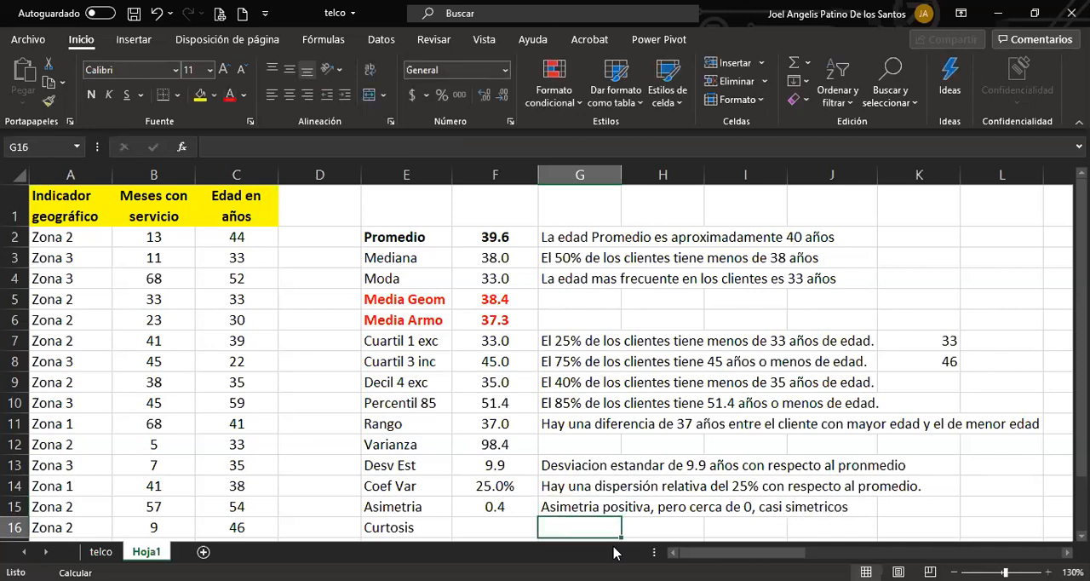
Format the asymmetry coefficient in F15 with two decimal places.
{"action": "left_click", "coordinate": [502, 532]}
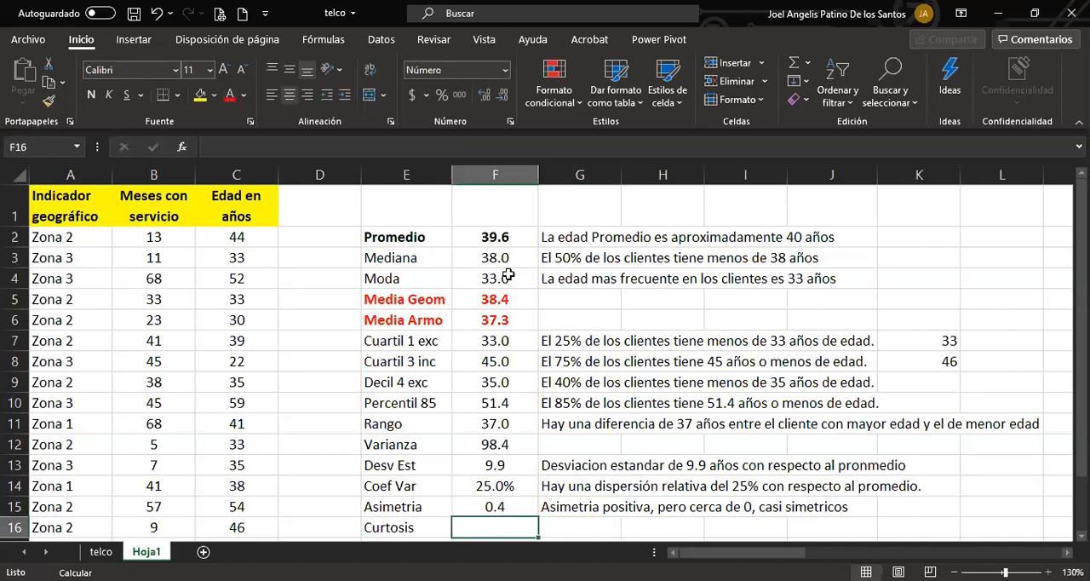
{"action": "left_click", "coordinate": [494, 239]}
{"action": "mouse_move", "coordinate": [494, 257]}
{"action": "left_mouse_down"}
{"action": "mouse_move", "coordinate": [490, 248]}
{"action": "mouse_move", "coordinate": [490, 298]}
{"action": "mouse_move", "coordinate": [494, 255]}
{"action": "mouse_move", "coordinate": [484, 242]}
{"action": "left_mouse_up"}
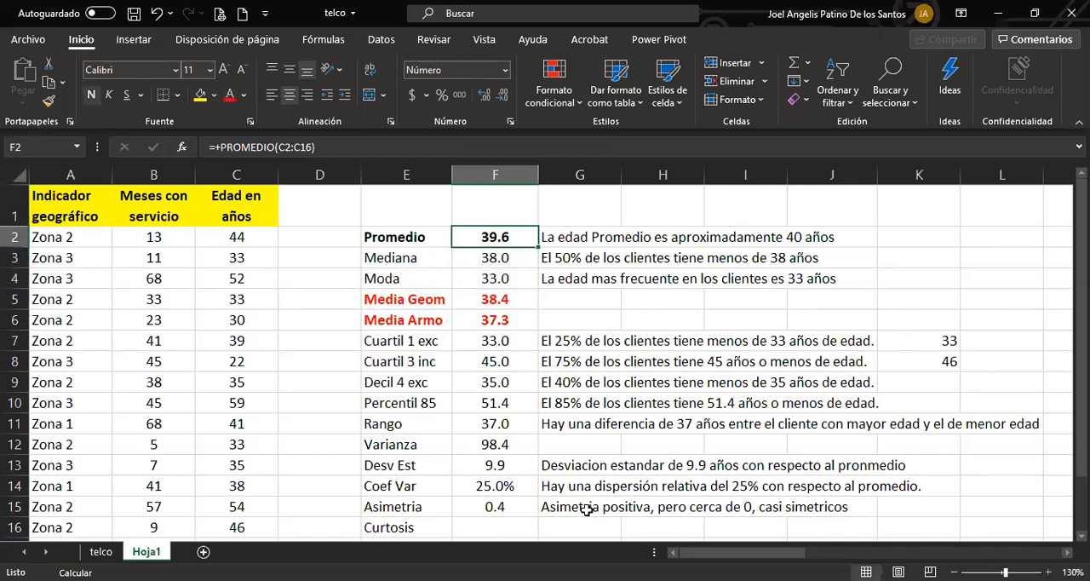
{"action": "left_click", "coordinate": [498, 506]}
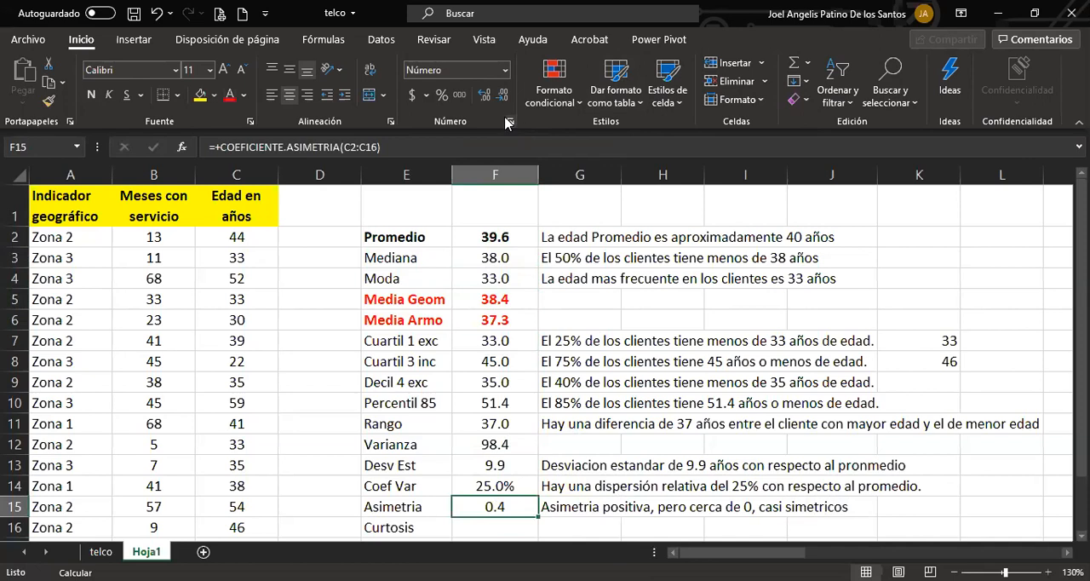
{"action": "left_click", "coordinate": [484, 94]}
{"action": "left_click_drag", "start_coordinate": [502, 237], "coordinate": [508, 277]}
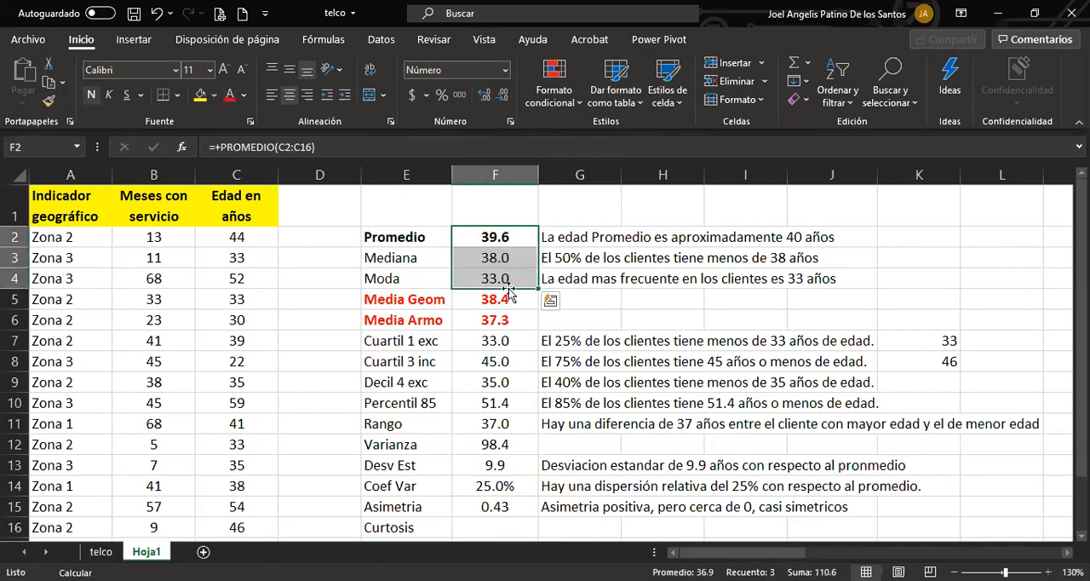
{"action": "left_click", "coordinate": [507, 528]}
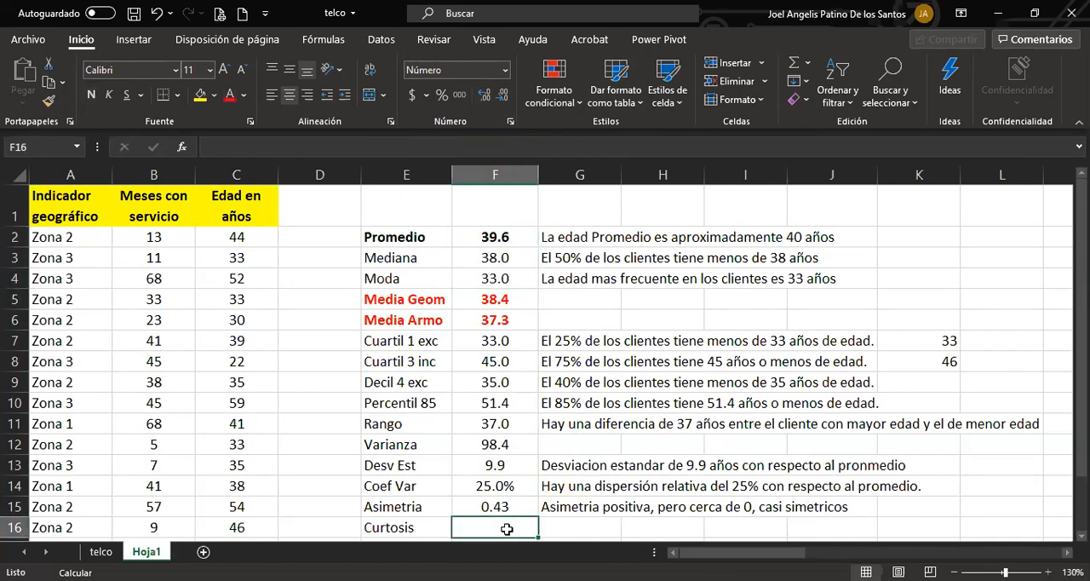
{"action": "type", "text": "+"}
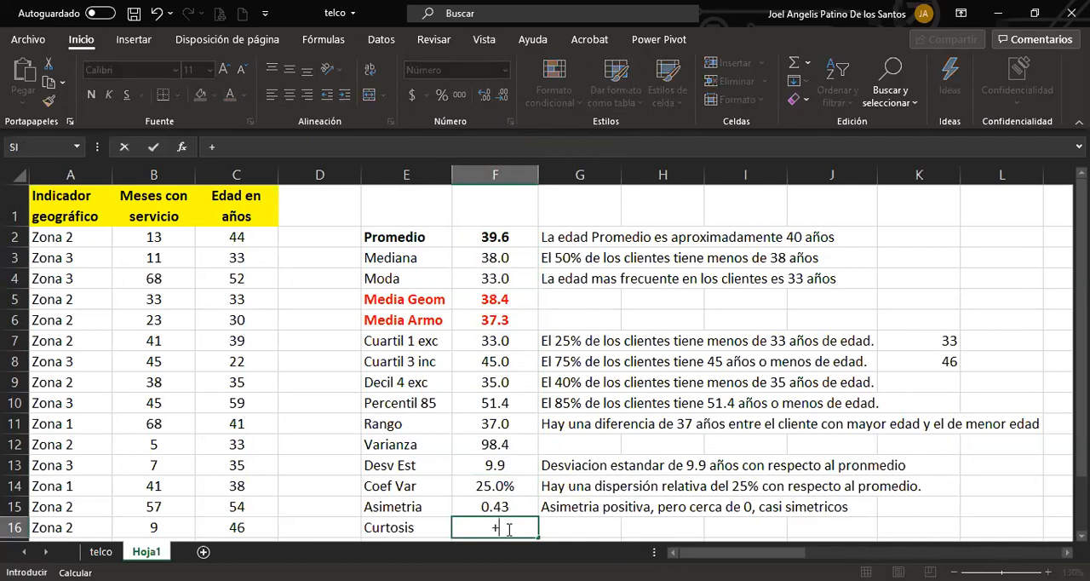
{"action": "key", "text": "Escape"}
Enter the English labels "skewness" in D15 and "kurtos" in D16, beside Asimetria and Curtosis.
{"action": "left_click", "coordinate": [358, 508]}
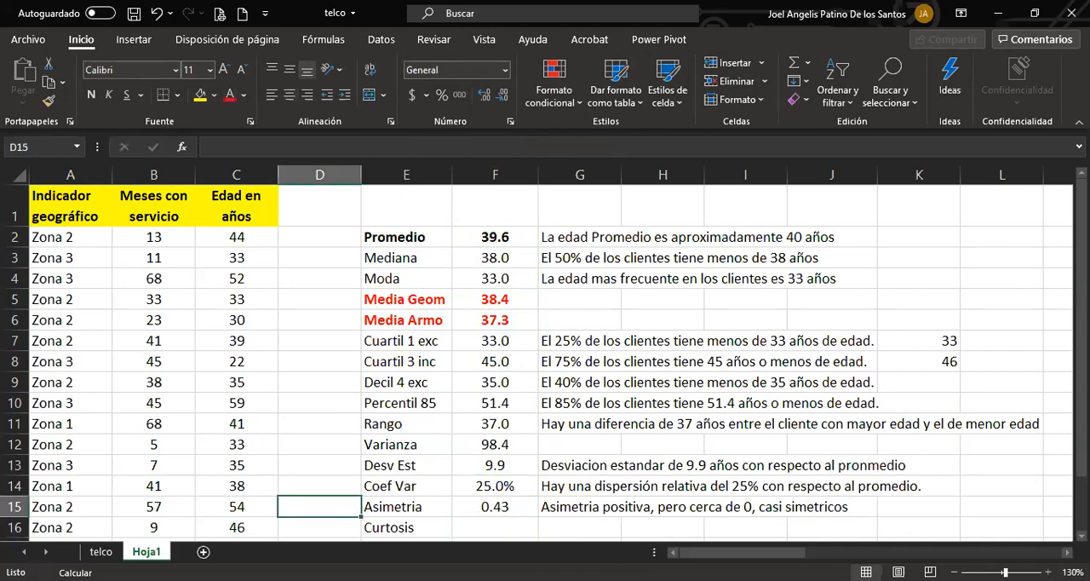
{"action": "type", "text": "sk"}
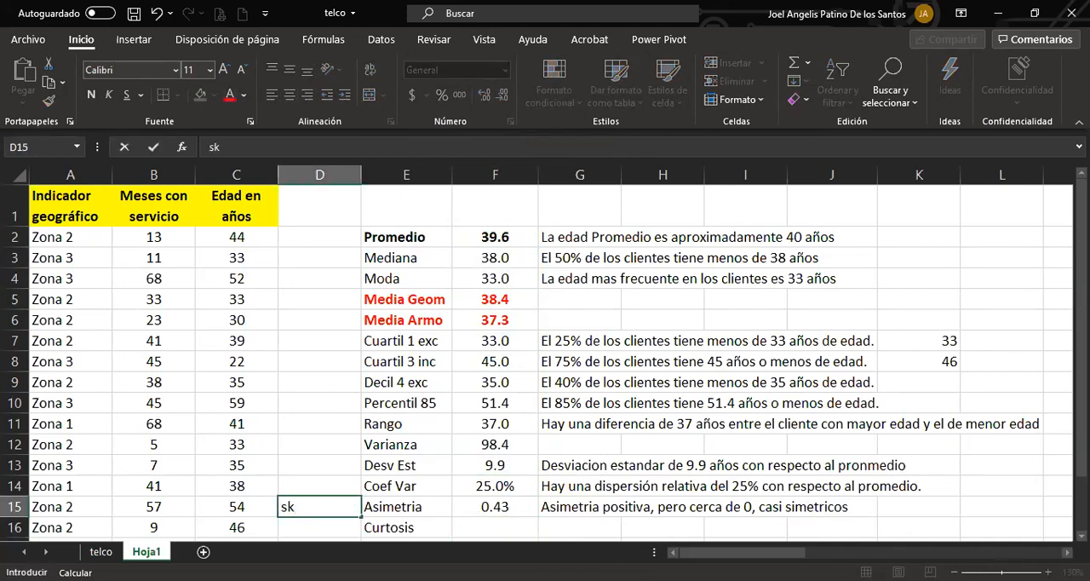
{"action": "key", "text": "BackSpace"}
{"action": "key", "text": "BackSpace"}
{"action": "type", "text": "skewness"}
{"action": "key", "text": "ctrl+Return"}
{"action": "key", "text": "Return"}
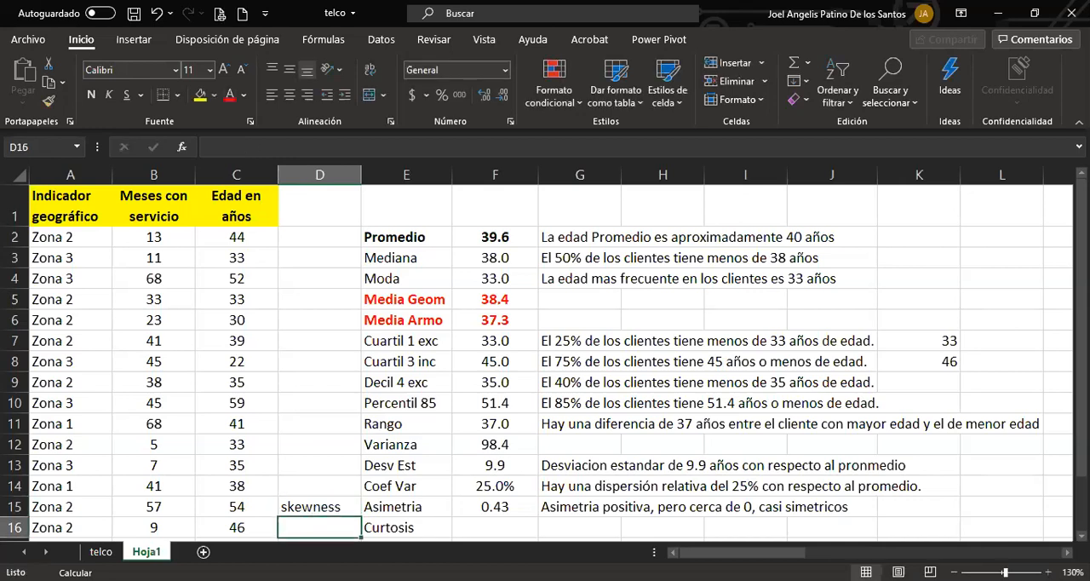
{"action": "type", "text": "kurtos"}
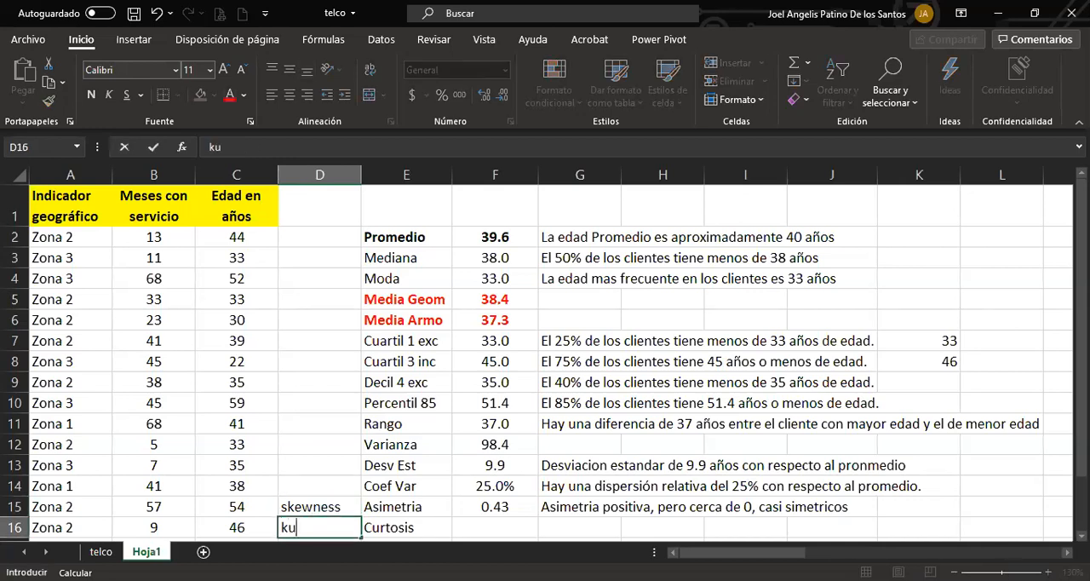
{"action": "key", "text": "Return"}
Calculate the kurtosis of the ages in cell F16 with the CURTOSIS function over C2:C16.
{"action": "key", "text": "Up"}
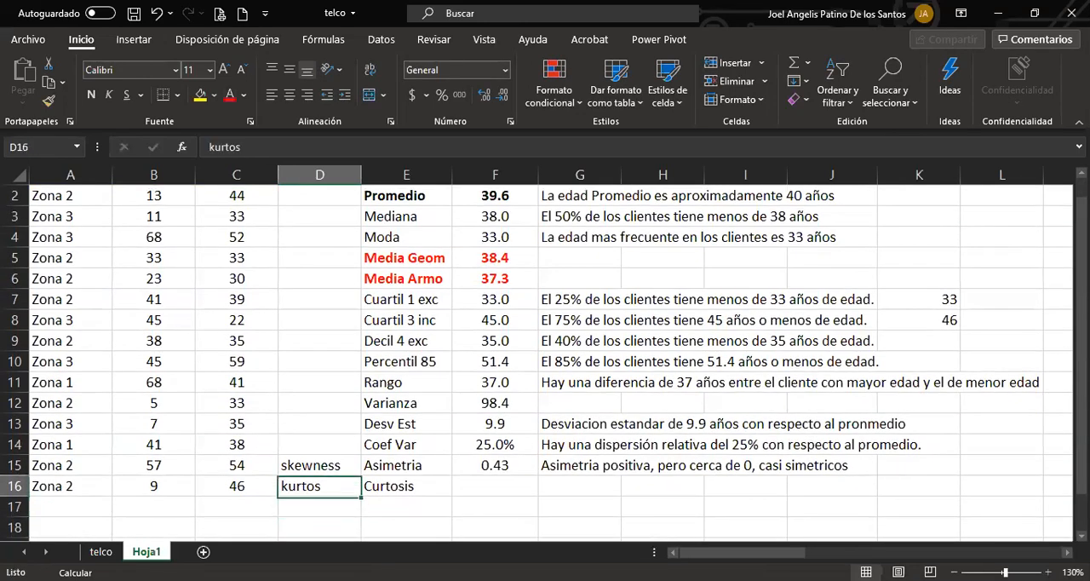
{"action": "key", "text": "Right"}
{"action": "key", "text": "Right"}
{"action": "type", "text": "+"}
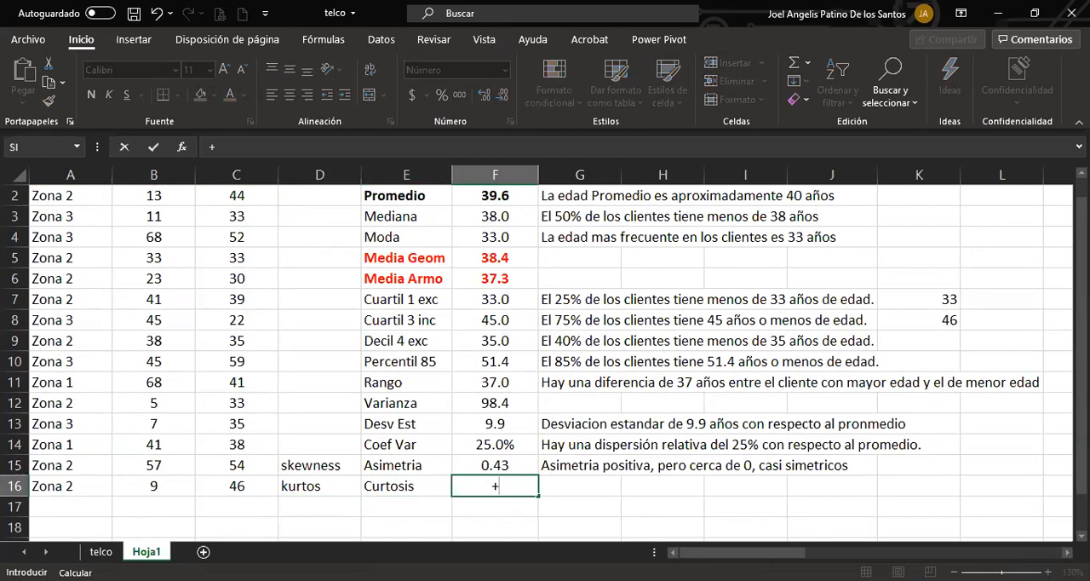
{"action": "type", "text": "CURTOSIS("}
{"action": "scroll", "coordinate": [243, 413], "scroll_direction": "up", "scroll_amount": 1}
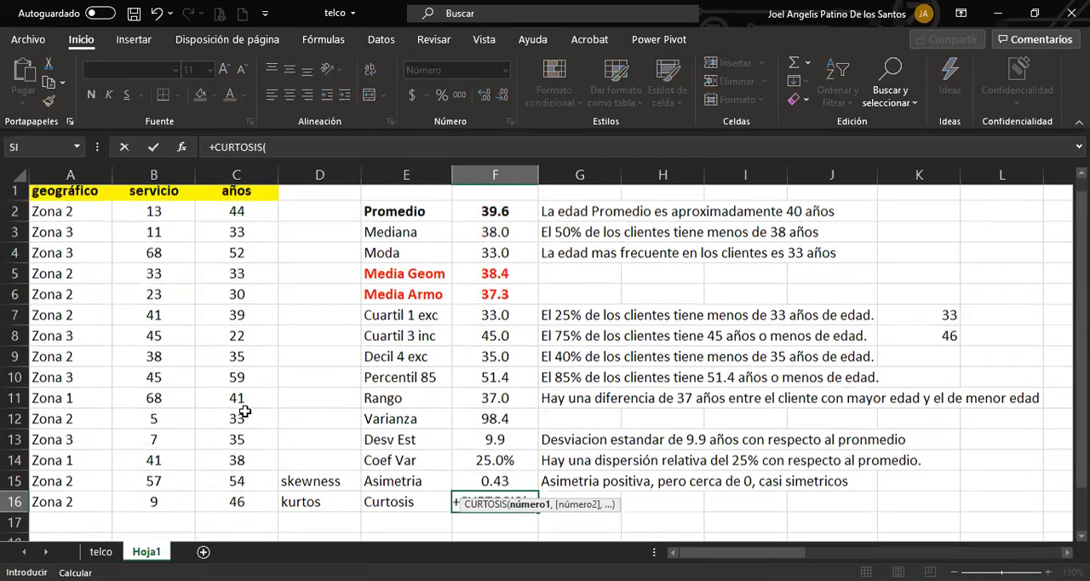
{"action": "left_click", "coordinate": [244, 236]}
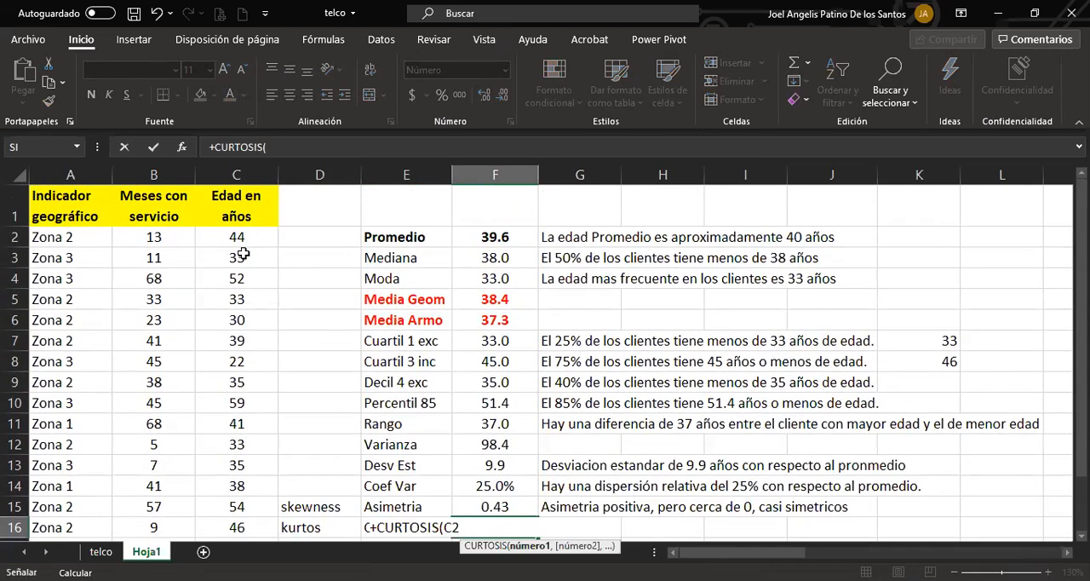
{"action": "left_click_drag", "start_coordinate": [243, 255], "coordinate": [244, 527]}
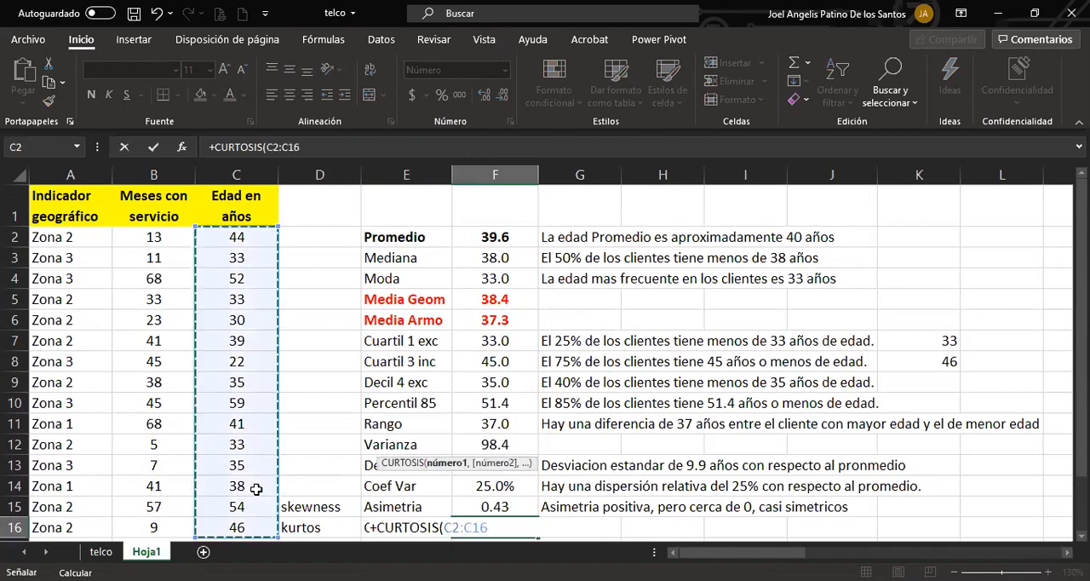
{"action": "key", "text": "Return"}
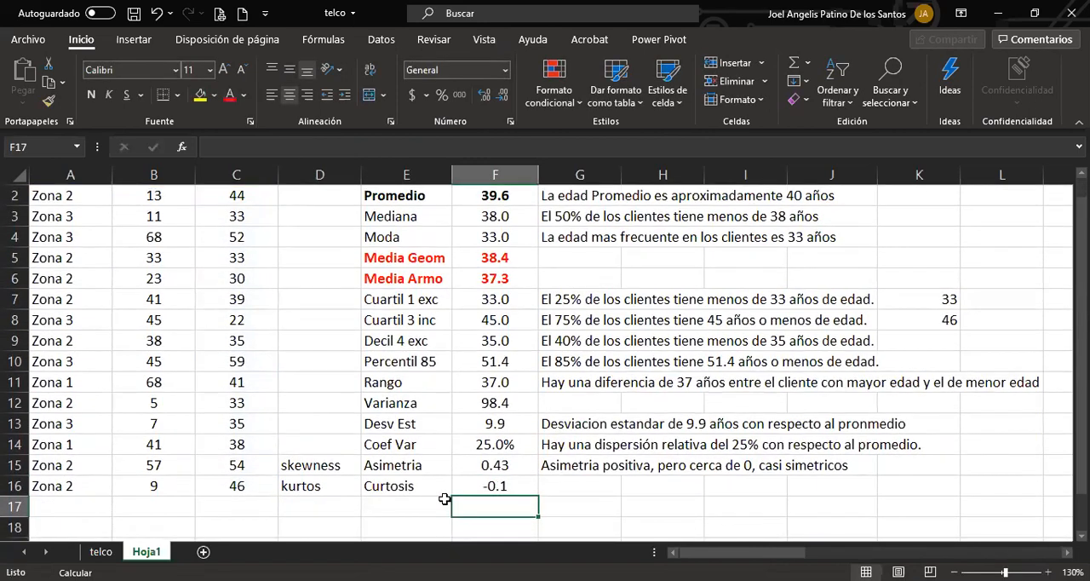
Enter in G16 the kurtosis interpretation "Distribución ligeramente placticúrtica".
{"action": "left_click", "coordinate": [485, 487]}
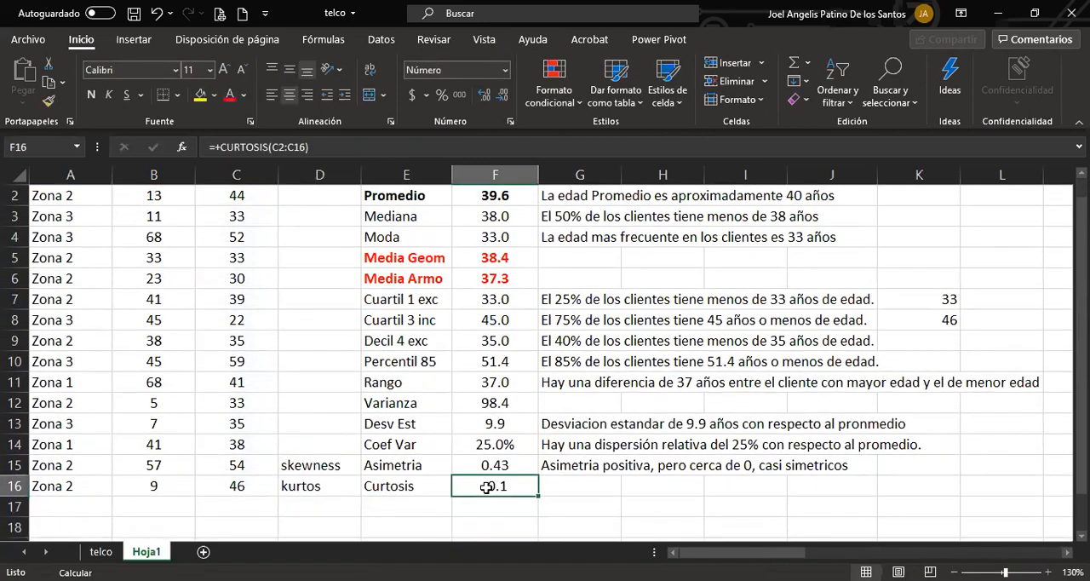
{"action": "left_click", "coordinate": [567, 487]}
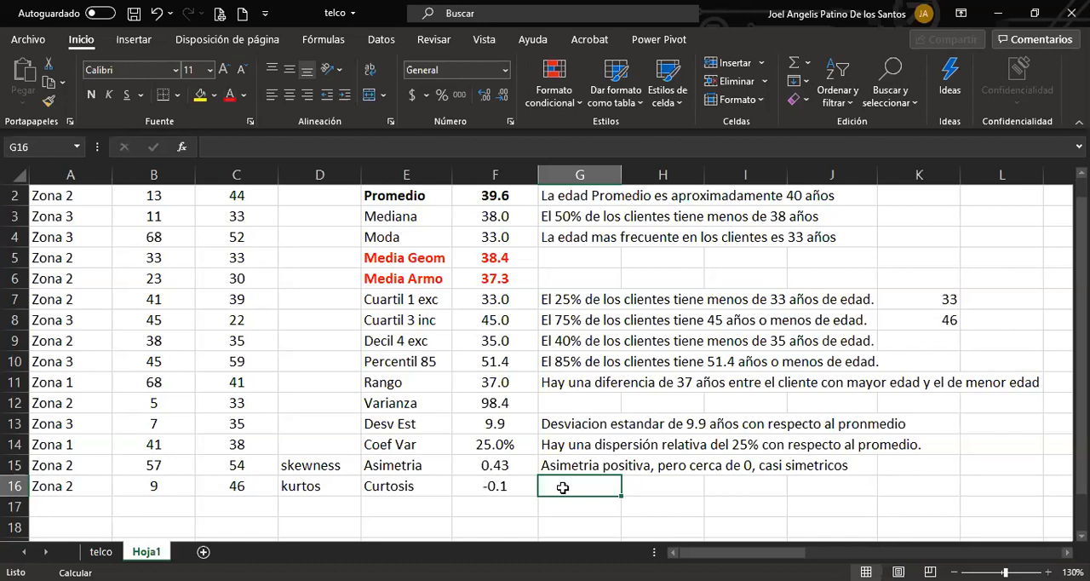
{"action": "type", "text": "Dis"}
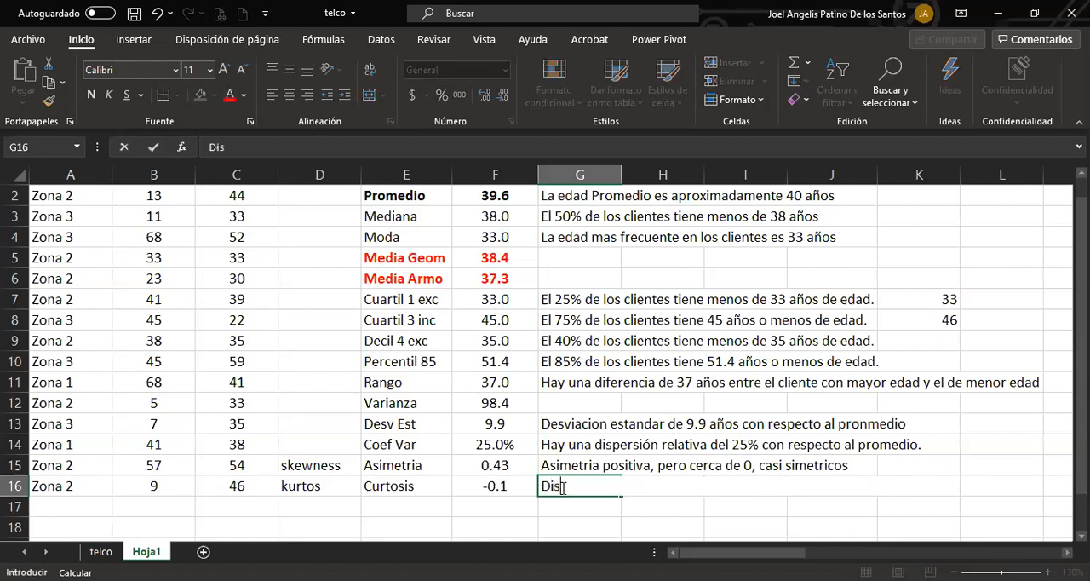
{"action": "type", "text": "tribucipón"}
{"action": "key", "text": "BackSpace"}
{"action": "key", "text": "BackSpace"}
{"action": "key", "text": "BackSpace"}
{"action": "type", "text": "ón"}
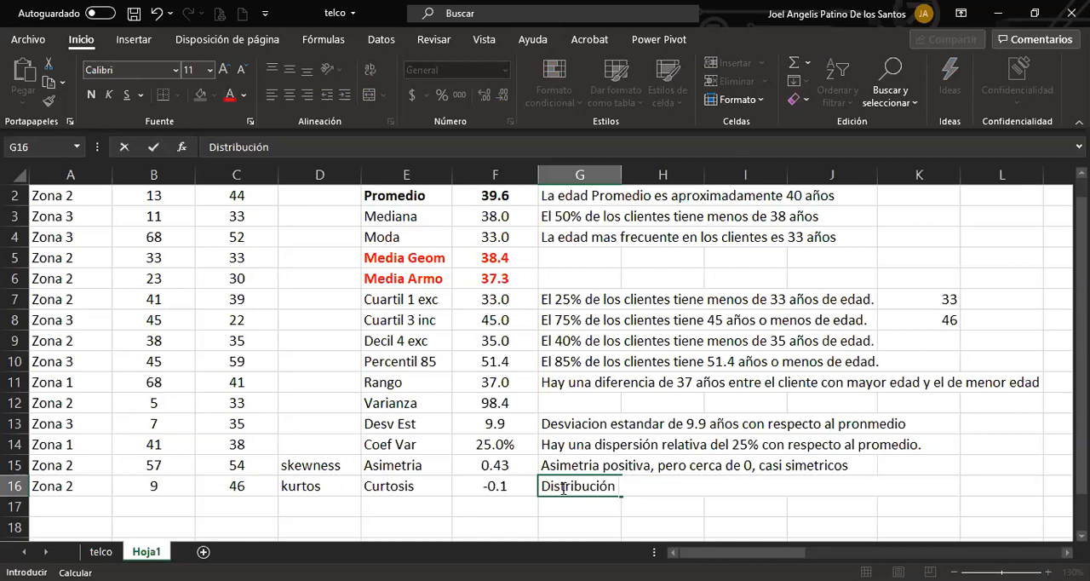
{"action": "type", "text": " ligeramente p"}
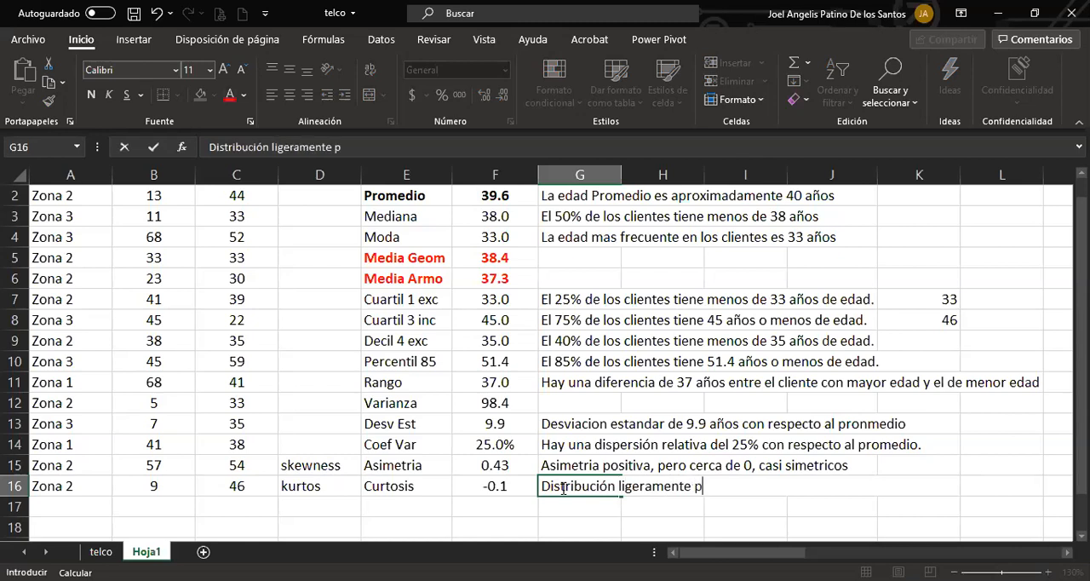
{"action": "type", "text": "lacticúrtica"}
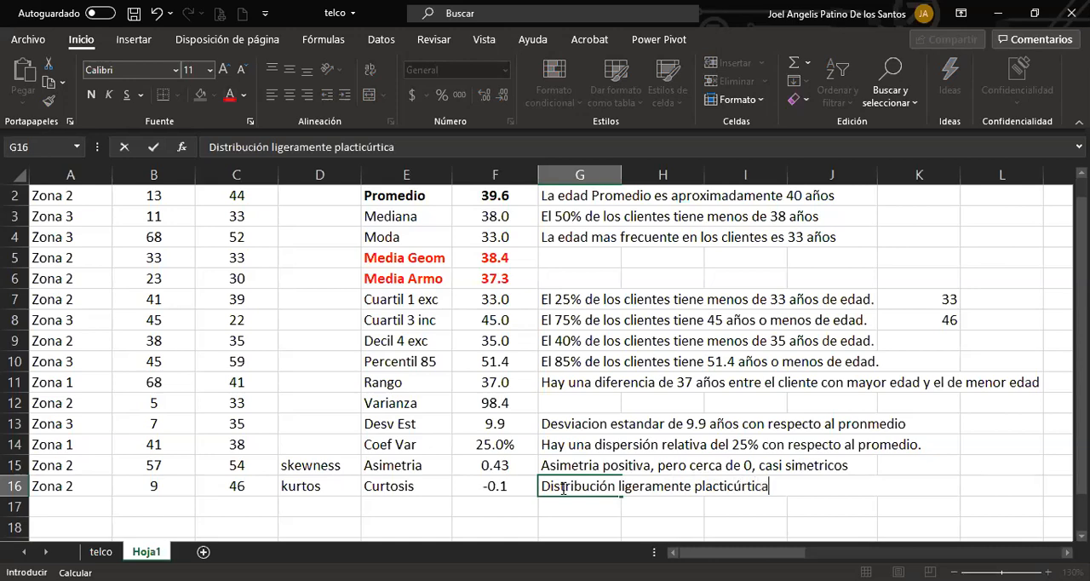
{"action": "key", "text": "Return"}
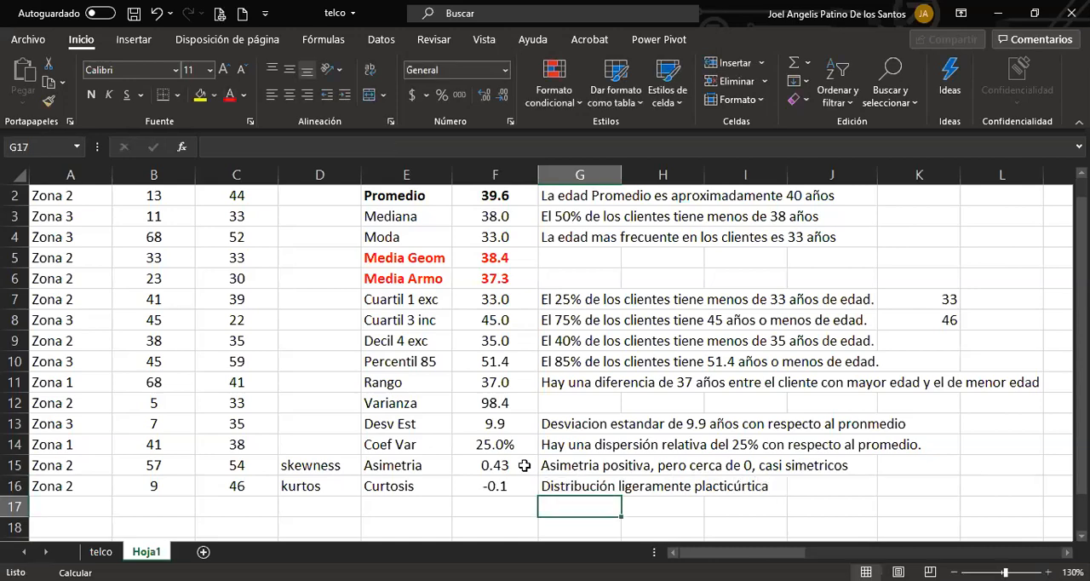
Insert the recommended clustered column chart (Columnas agrupadas) for the ages in C2:C16.
{"action": "scroll", "coordinate": [452, 454], "scroll_direction": "up", "scroll_amount": 1}
{"action": "scroll", "coordinate": [439, 449], "scroll_direction": "down", "scroll_amount": 1}
{"action": "scroll", "coordinate": [445, 422], "scroll_direction": "up", "scroll_amount": 1}
{"action": "left_click_drag", "start_coordinate": [249, 246], "coordinate": [246, 485]}
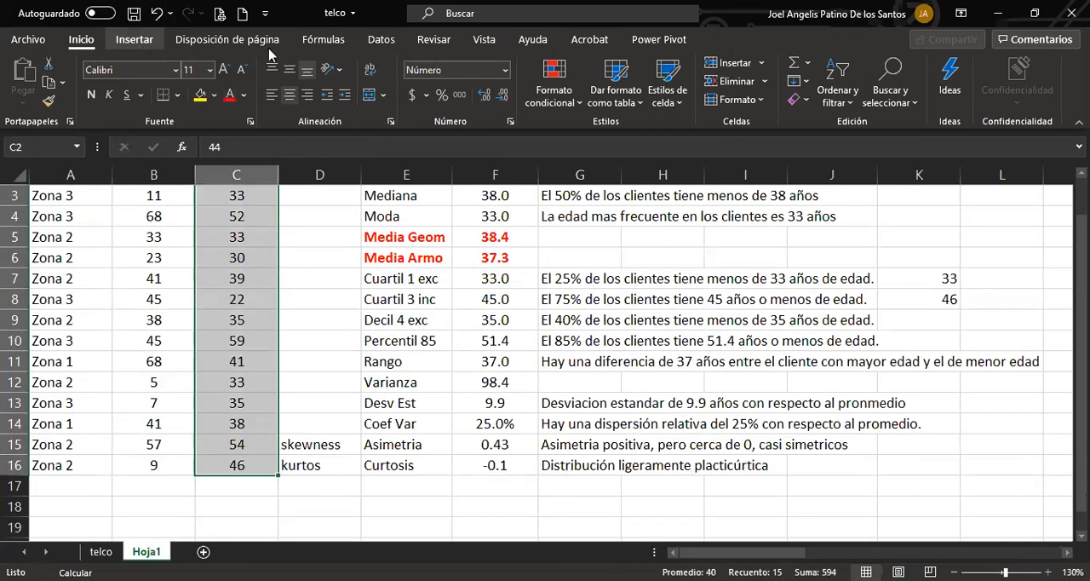
{"action": "left_click", "coordinate": [134, 39]}
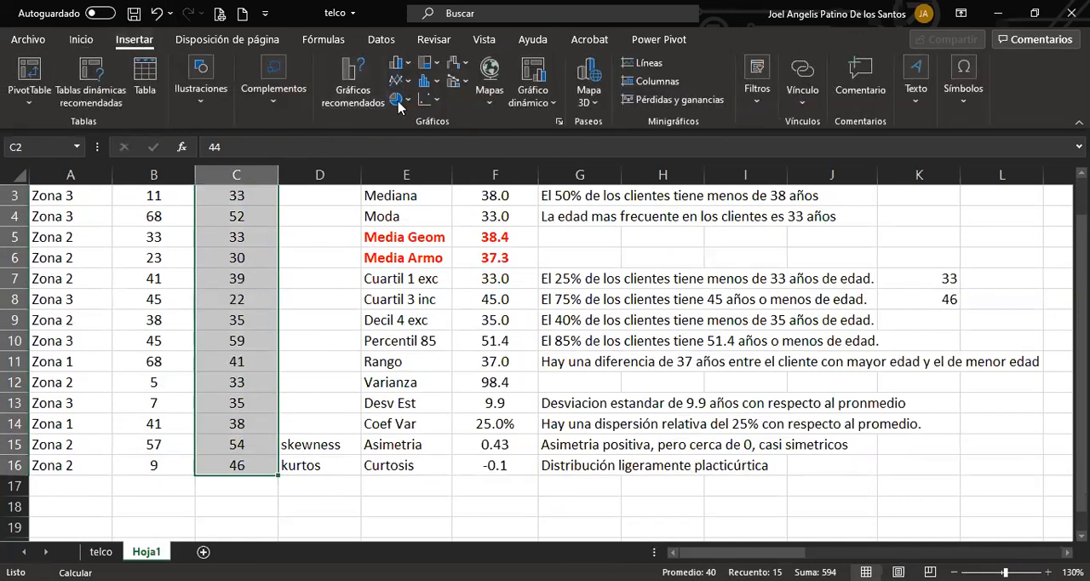
{"action": "left_click", "coordinate": [352, 94]}
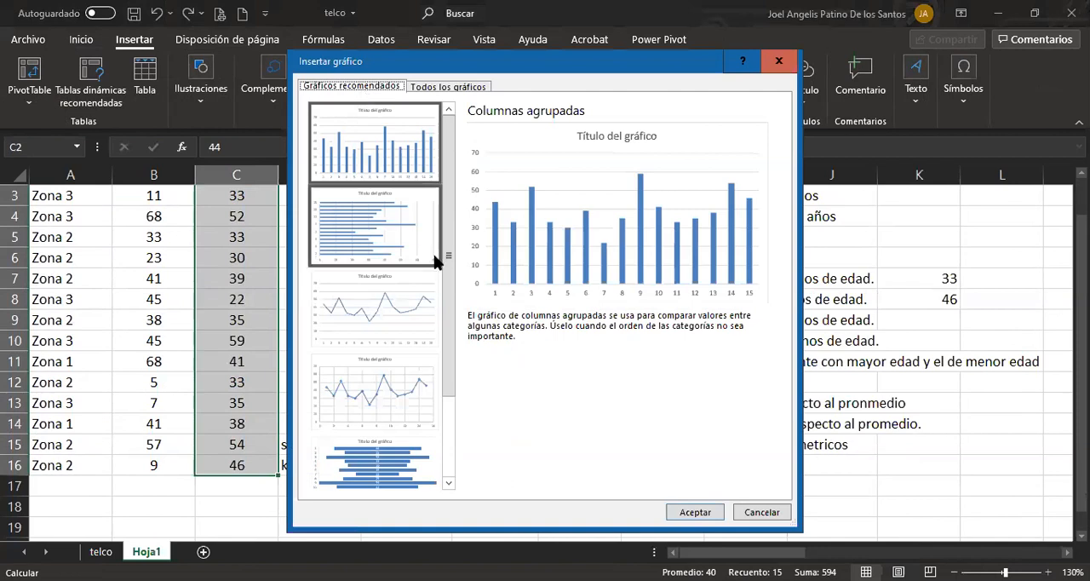
{"action": "left_click_drag", "start_coordinate": [448, 236], "coordinate": [459, 155]}
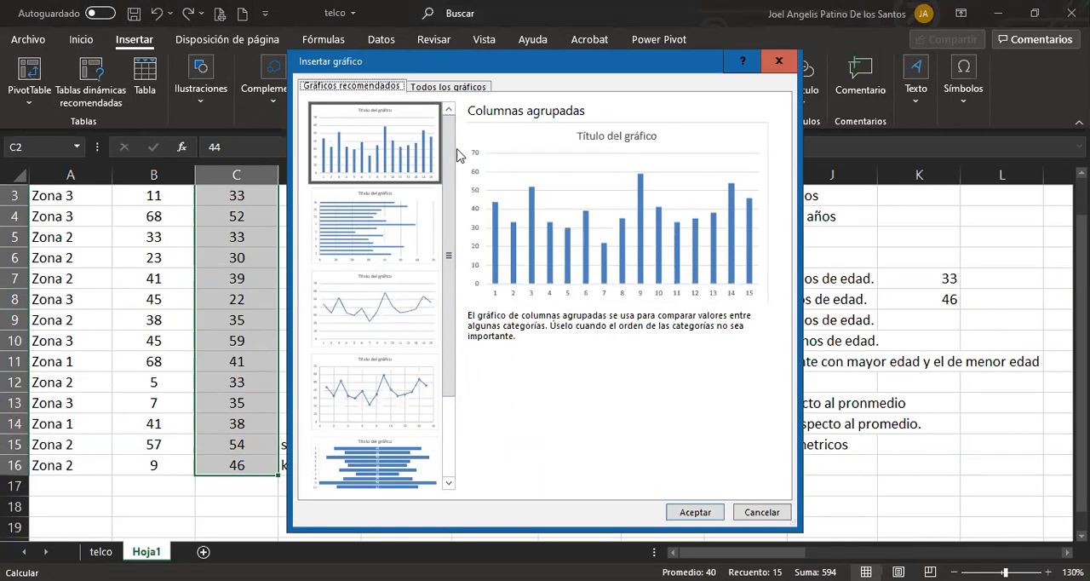
{"action": "left_click", "coordinate": [698, 516]}
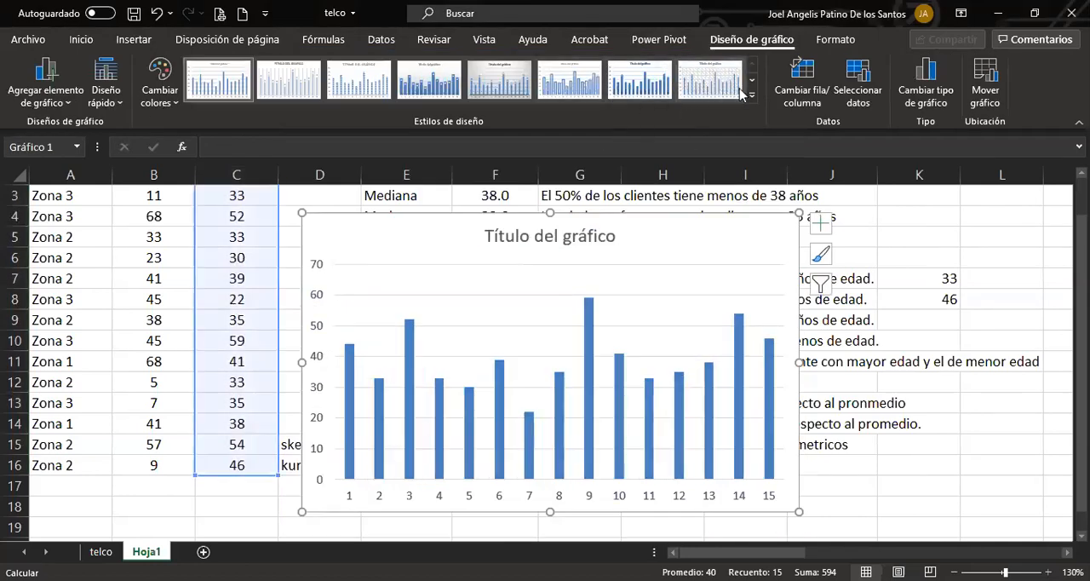
Try swapping the age chart's rows and columns back and forth, and delete the chart.
{"action": "left_click", "coordinate": [800, 76]}
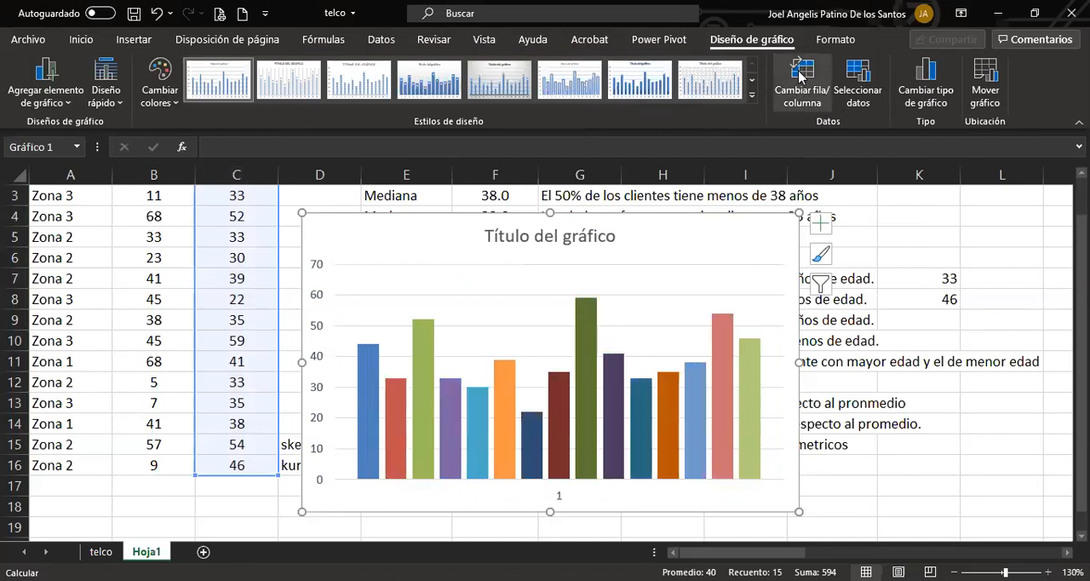
{"action": "left_click", "coordinate": [800, 77]}
{"action": "left_click", "coordinate": [800, 76]}
{"action": "left_click", "coordinate": [800, 76]}
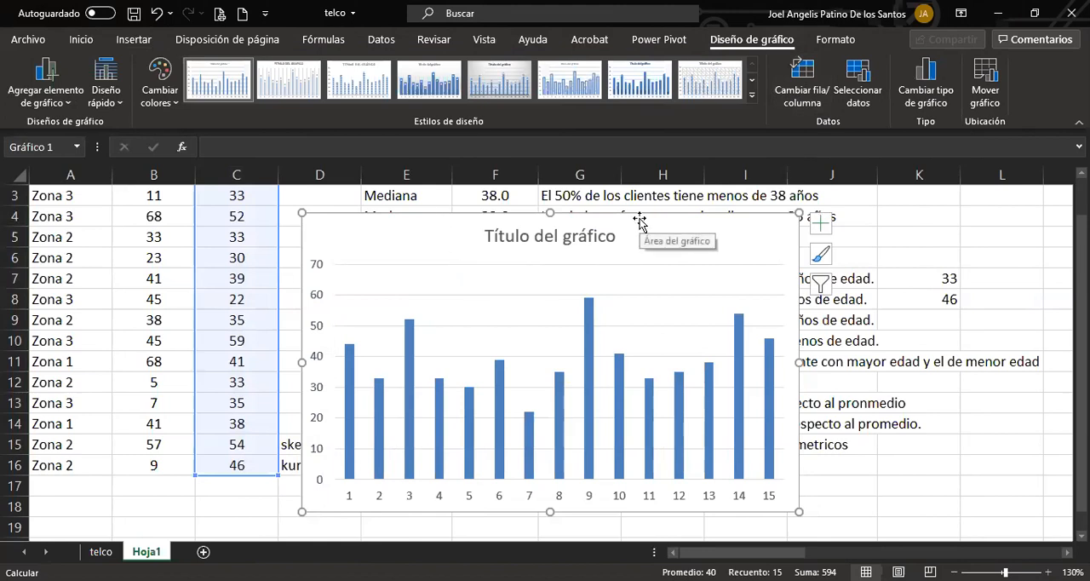
{"action": "key", "text": "Delete"}
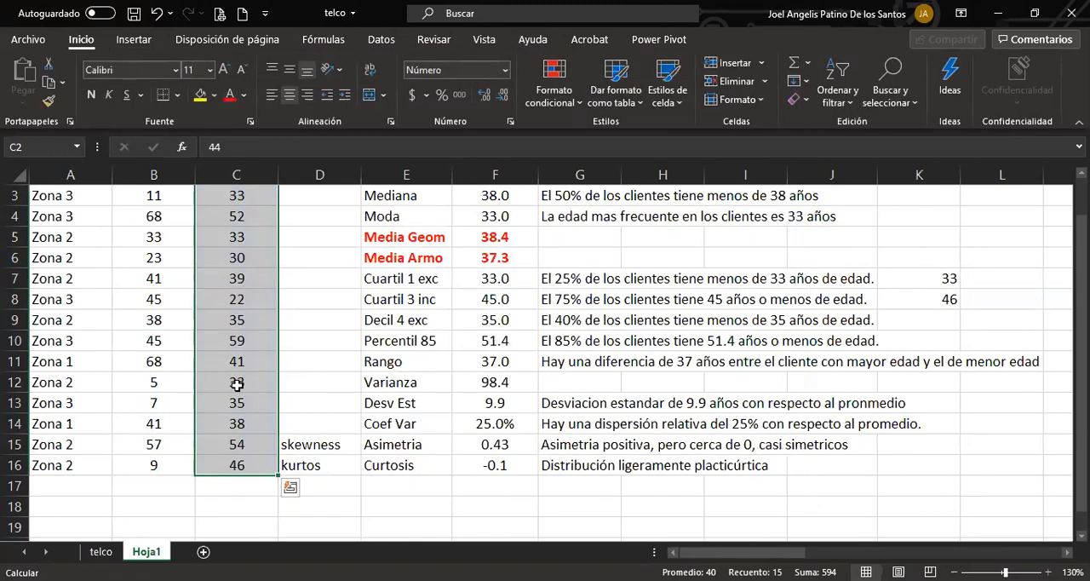
Review the ages in C2:C16 against the statistics in columns E to G, down to Curtosis.
{"action": "scroll", "coordinate": [236, 384], "scroll_direction": "up", "scroll_amount": 1}
{"action": "left_click_drag", "start_coordinate": [236, 239], "coordinate": [236, 445]}
{"action": "scroll", "coordinate": [235, 446], "scroll_direction": "up", "scroll_amount": 1}
{"action": "scroll", "coordinate": [240, 446], "scroll_direction": "down", "scroll_amount": 1}
{"action": "scroll", "coordinate": [239, 446], "scroll_direction": "down", "scroll_amount": 1}
{"action": "scroll", "coordinate": [236, 447], "scroll_direction": "up", "scroll_amount": 2}
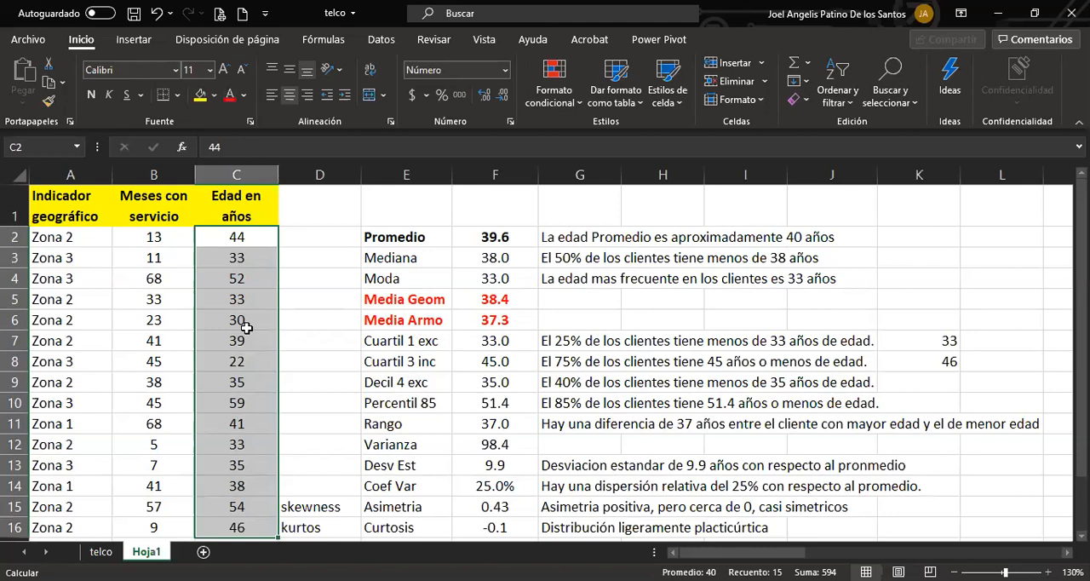
{"action": "scroll", "coordinate": [255, 332], "scroll_direction": "down", "scroll_amount": 2}
{"action": "scroll", "coordinate": [261, 332], "scroll_direction": "up", "scroll_amount": 2}
{"action": "scroll", "coordinate": [262, 338], "scroll_direction": "down", "scroll_amount": 1}
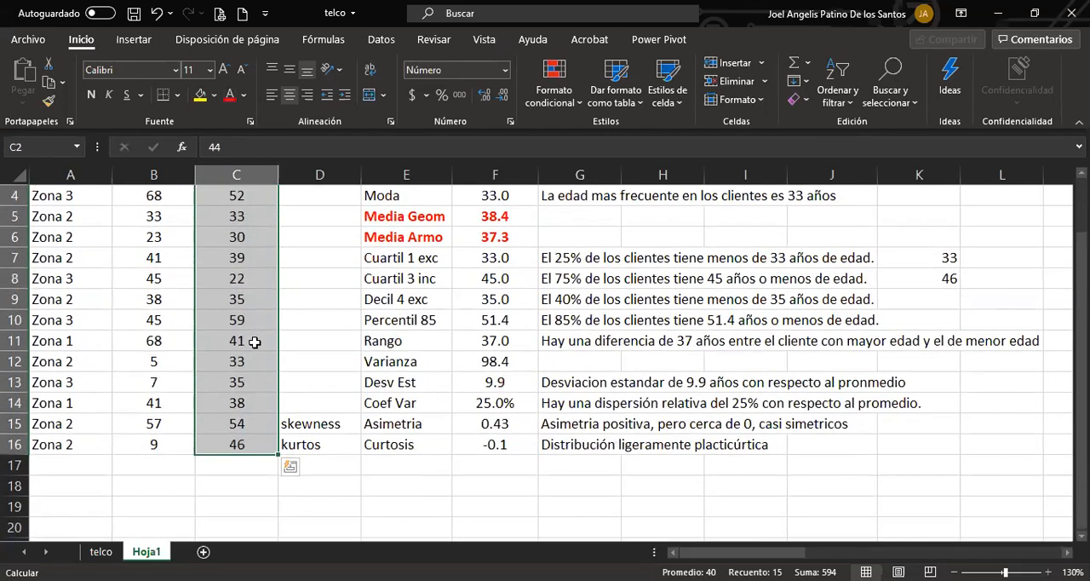
{"action": "left_click", "coordinate": [447, 437]}
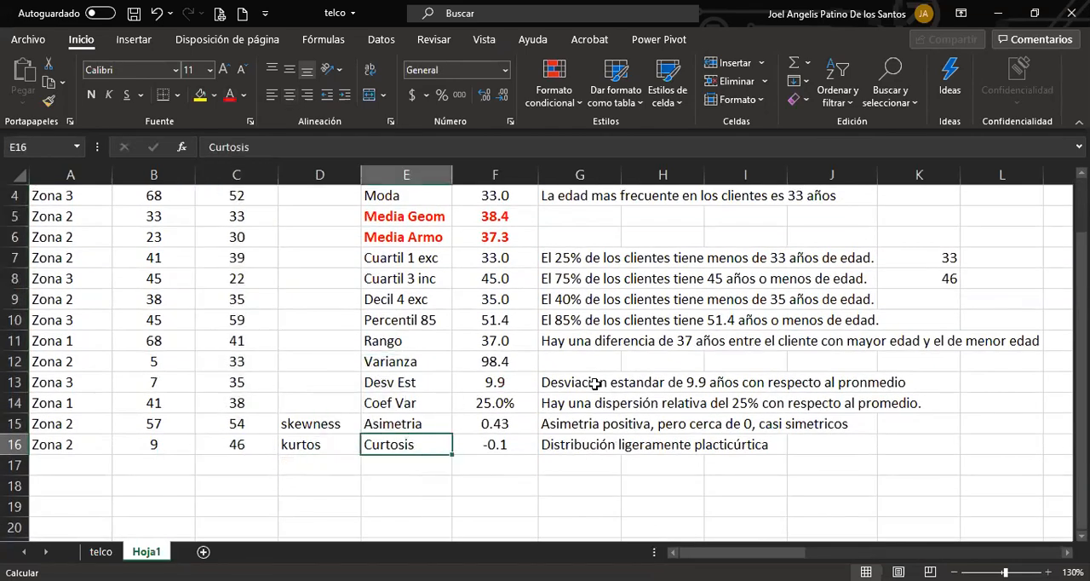
{"action": "scroll", "coordinate": [594, 383], "scroll_direction": "up", "scroll_amount": 1}
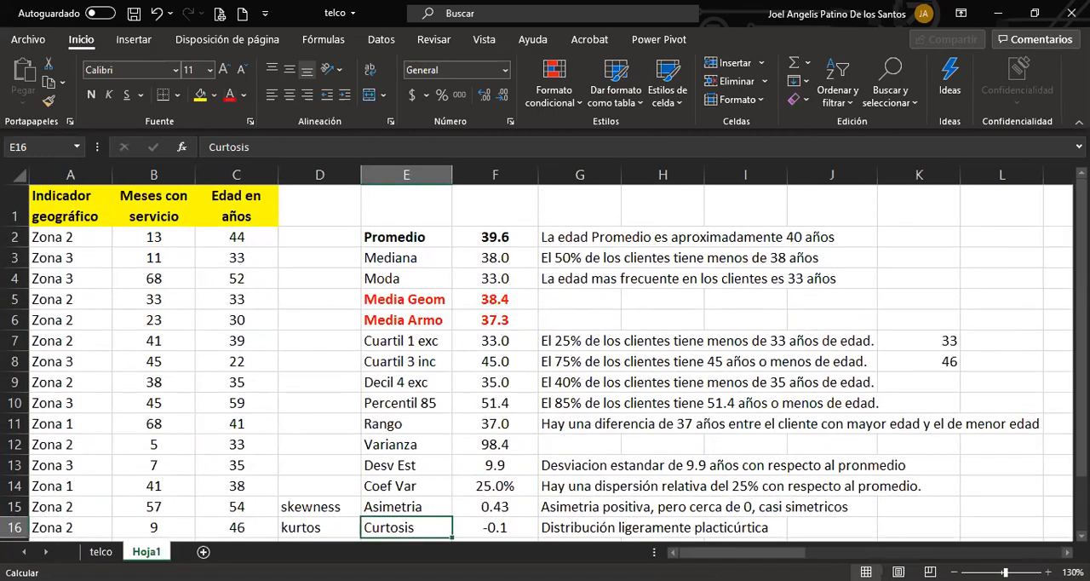
Switch to the telco sheet and select the Indicador geográfico header in A1.
{"action": "left_click", "coordinate": [108, 552]}
{"action": "left_click", "coordinate": [107, 441]}
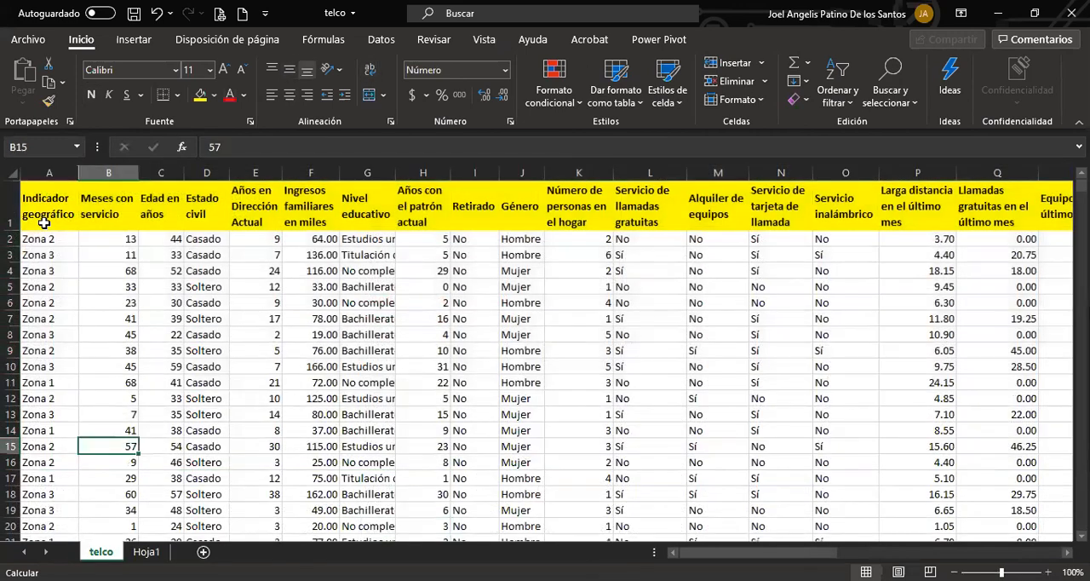
{"action": "left_click", "coordinate": [43, 223]}
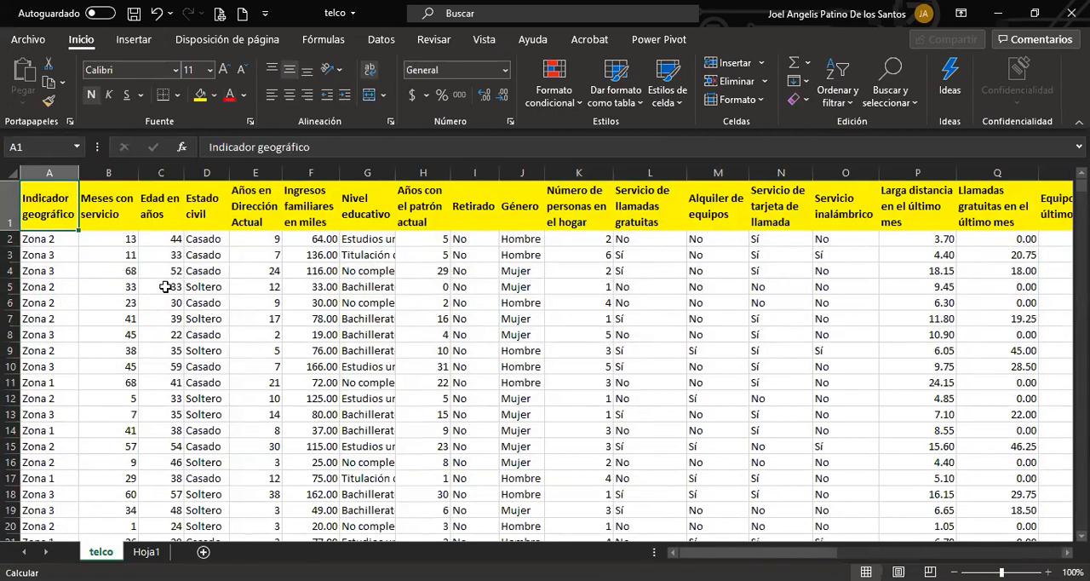
{"action": "left_click", "coordinate": [149, 213]}
{"action": "left_click", "coordinate": [53, 214]}
{"action": "left_click", "coordinate": [379, 41]}
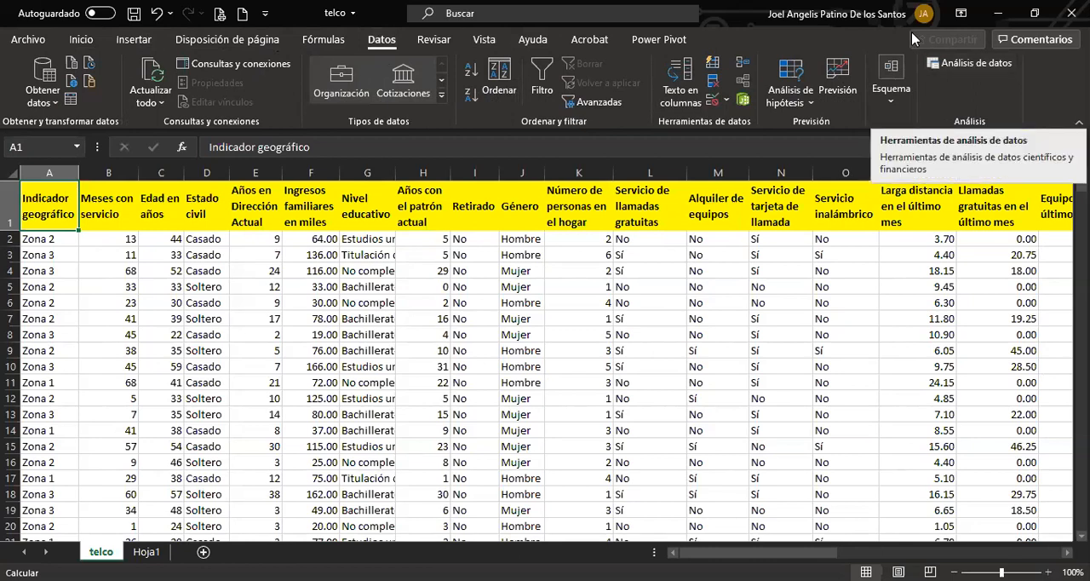
{"action": "left_click", "coordinate": [975, 67]}
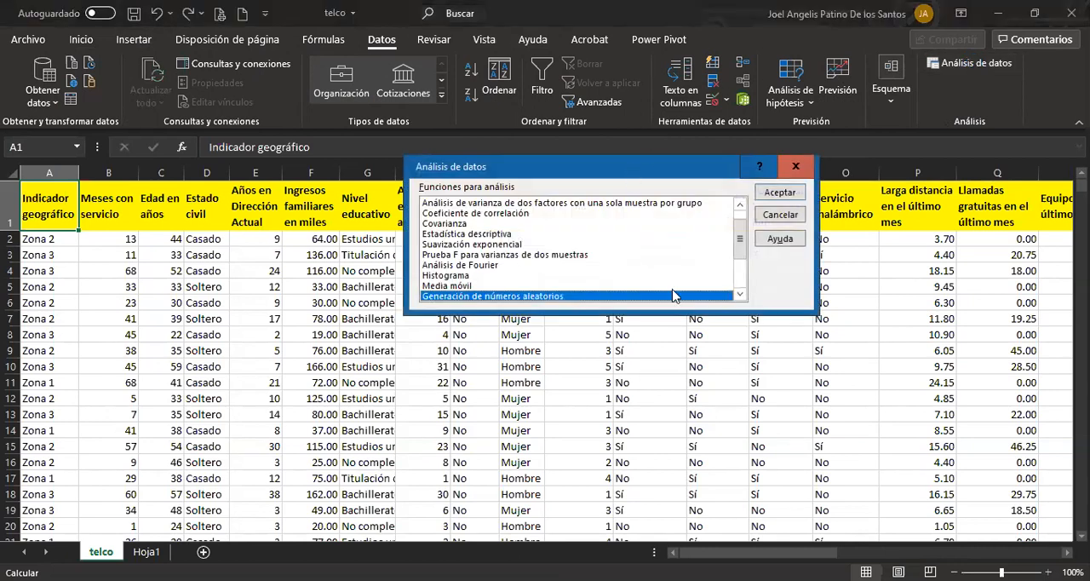
{"action": "left_click_drag", "start_coordinate": [630, 177], "coordinate": [596, 151]}
{"action": "mouse_move", "coordinate": [714, 223]}
{"action": "left_mouse_down"}
{"action": "mouse_move", "coordinate": [705, 204]}
{"action": "mouse_move", "coordinate": [706, 255]}
{"action": "mouse_move", "coordinate": [703, 210]}
{"action": "left_mouse_up"}
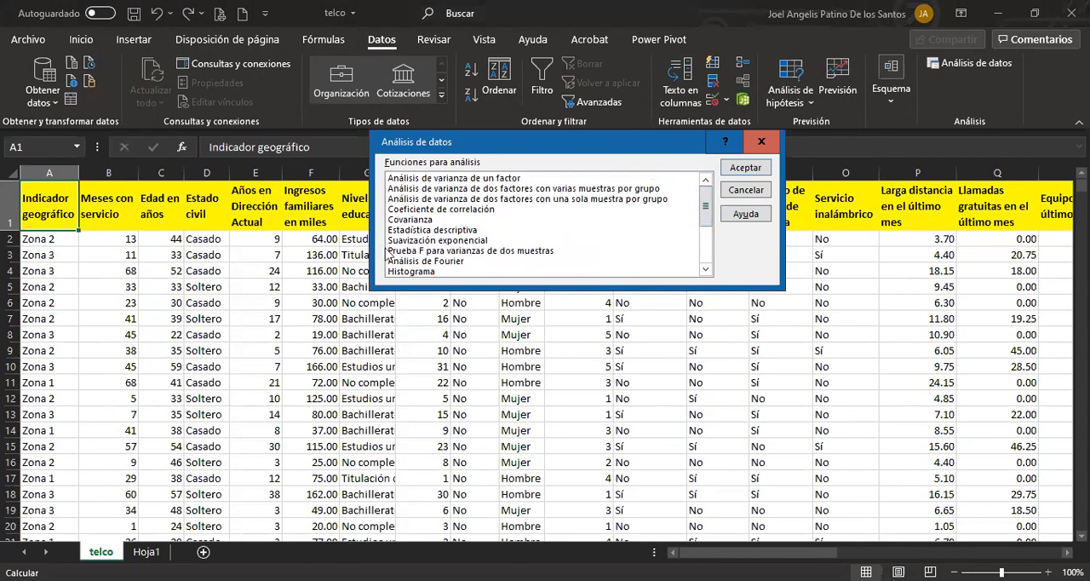
{"action": "left_click", "coordinate": [417, 231]}
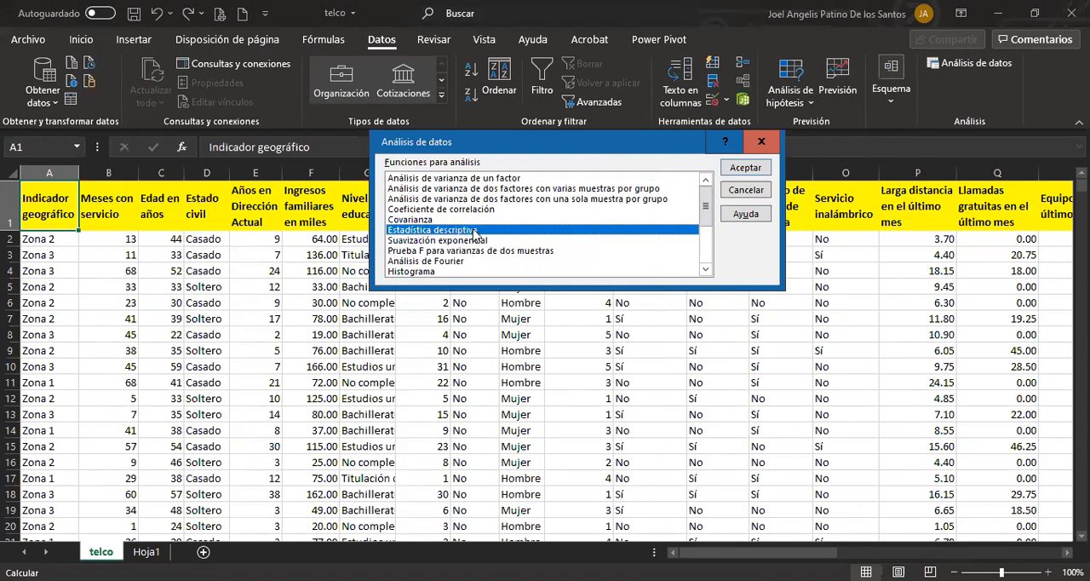
{"action": "left_click", "coordinate": [745, 167]}
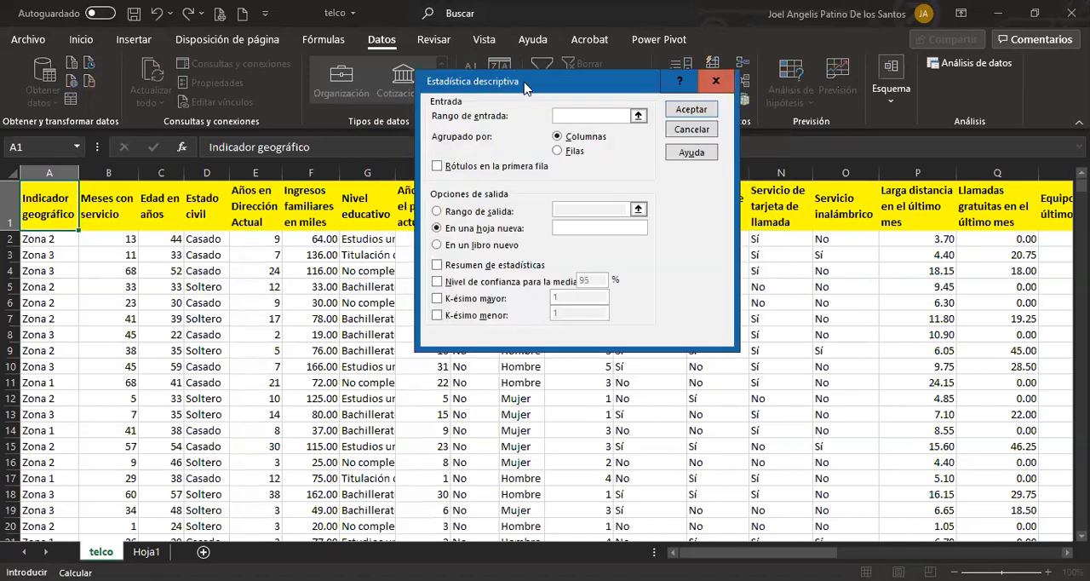
{"action": "left_click_drag", "start_coordinate": [525, 88], "coordinate": [475, 225]}
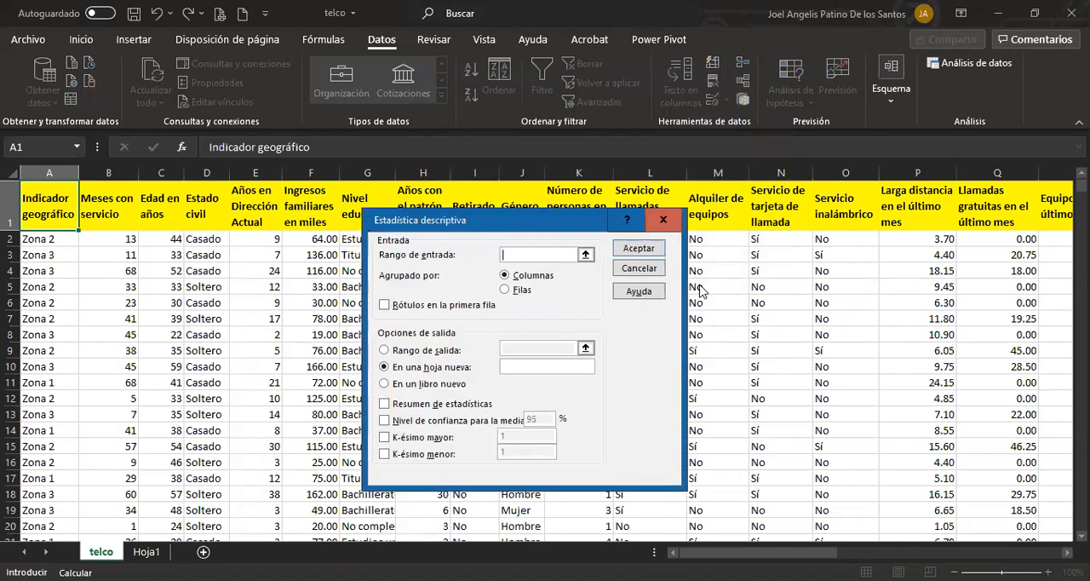
{"action": "left_click", "coordinate": [638, 268]}
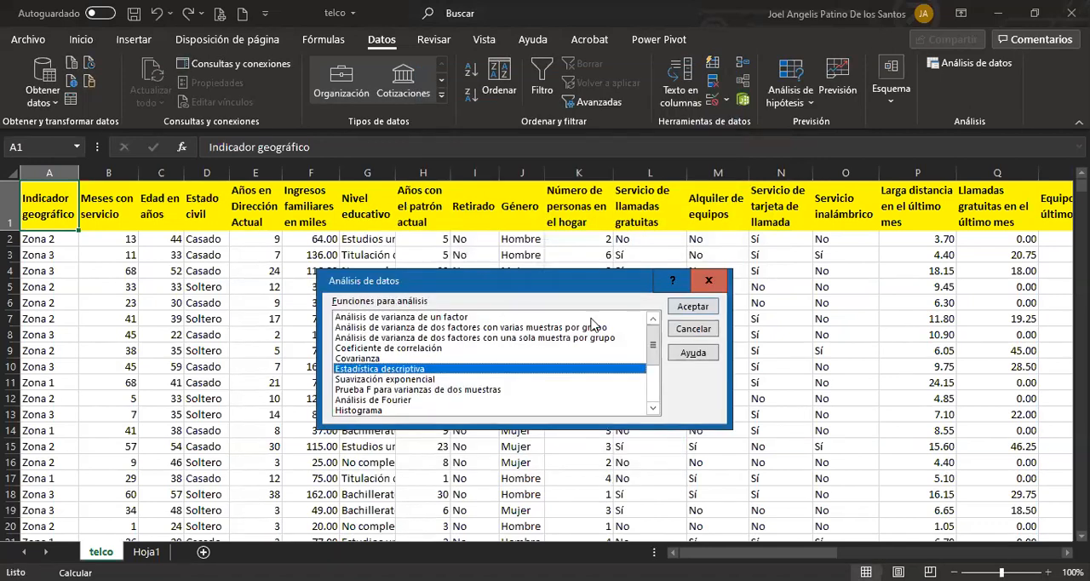
{"action": "left_click", "coordinate": [691, 328]}
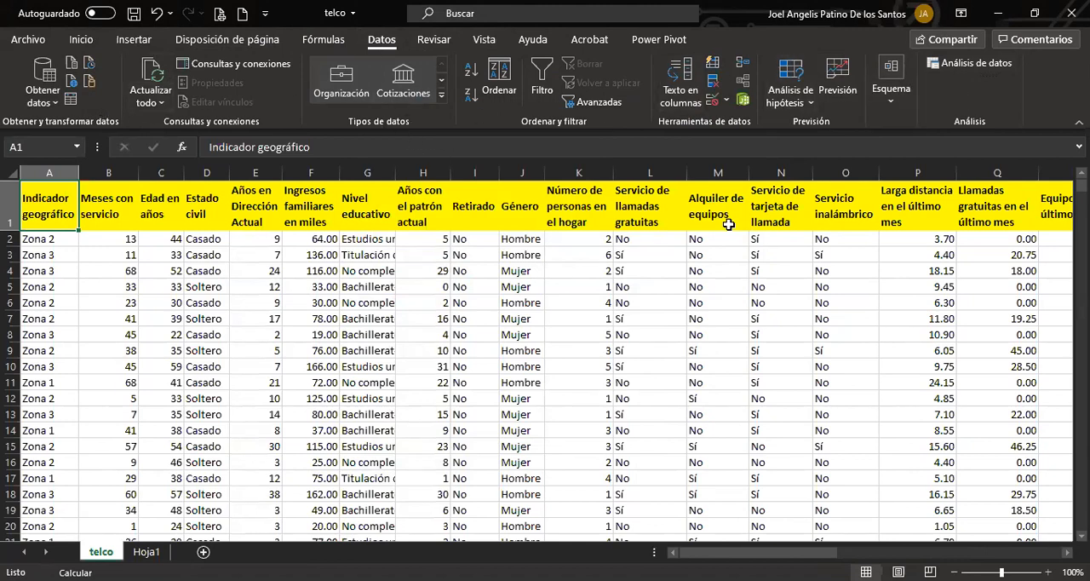
Start an Estadística descriptiva analysis with the data analysis tool for the telco sheet, keeping the data headers in view.
{"action": "left_click", "coordinate": [957, 72]}
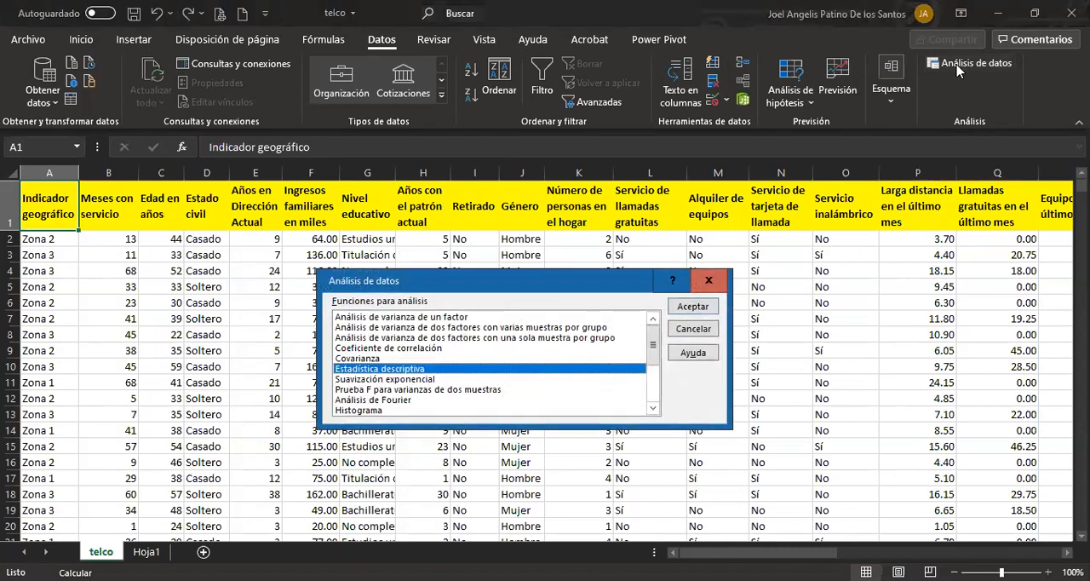
{"action": "scroll", "coordinate": [430, 337], "scroll_direction": "down", "scroll_amount": 3}
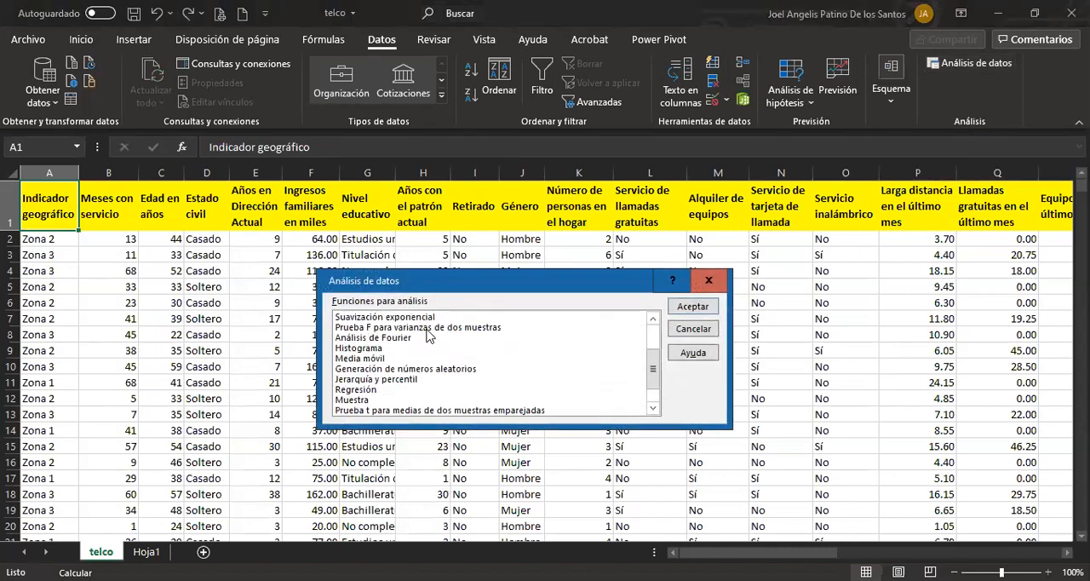
{"action": "scroll", "coordinate": [428, 366], "scroll_direction": "up", "scroll_amount": 3}
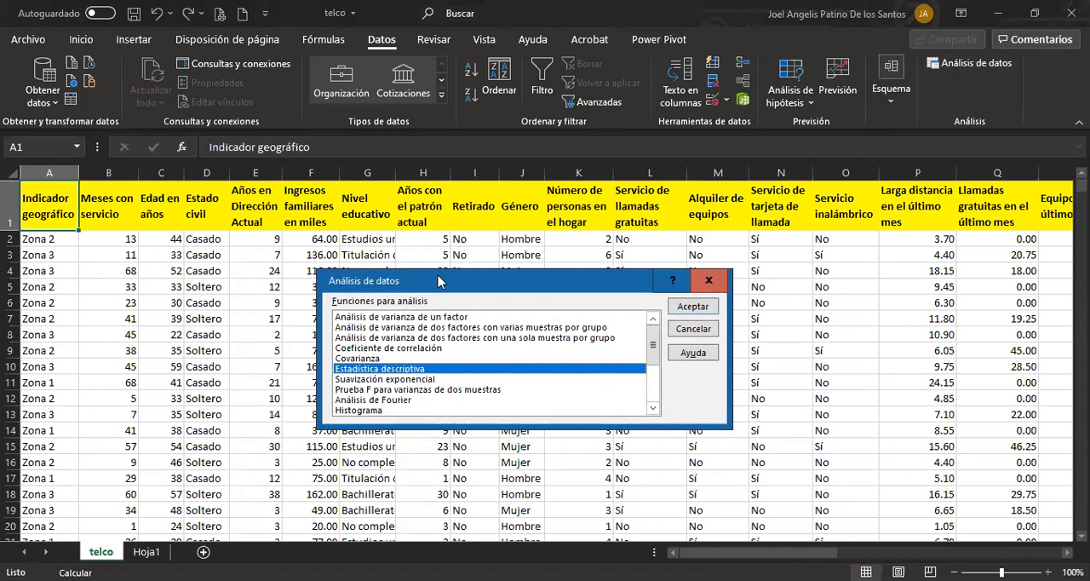
{"action": "left_click_drag", "start_coordinate": [438, 281], "coordinate": [443, 158]}
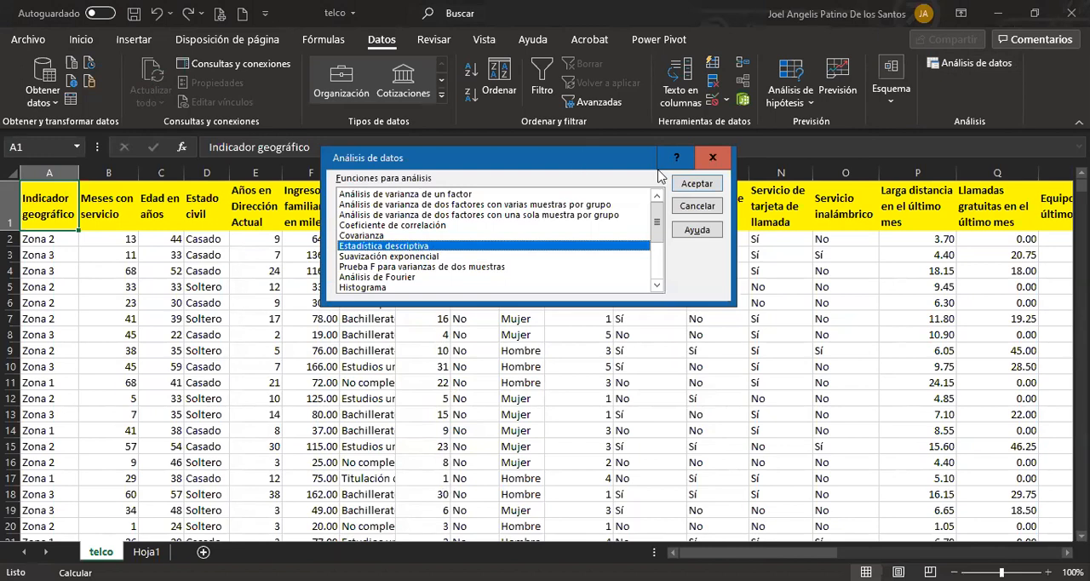
{"action": "left_click", "coordinate": [682, 186]}
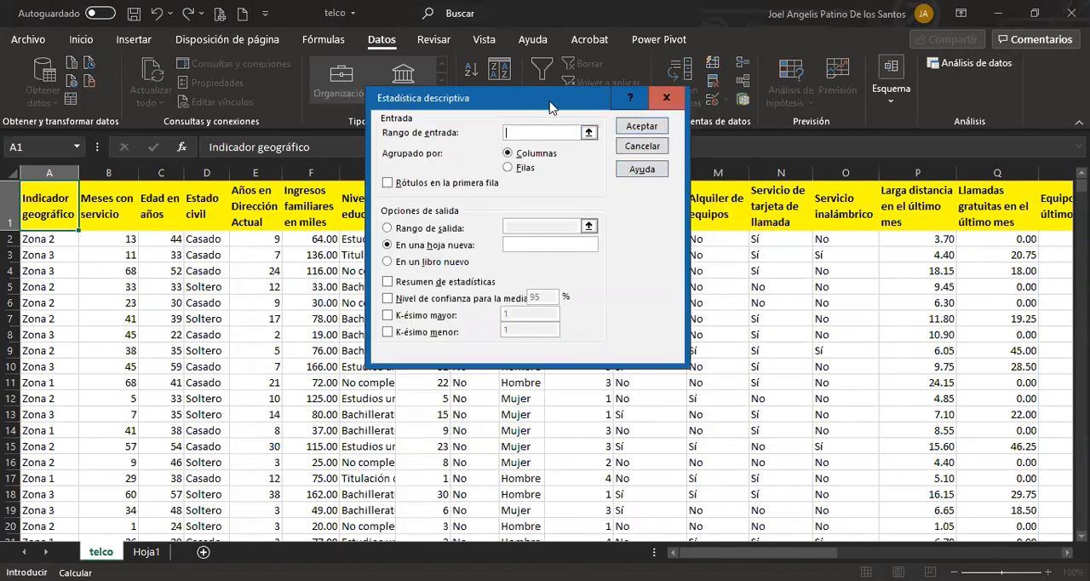
{"action": "left_click_drag", "start_coordinate": [549, 107], "coordinate": [492, 264]}
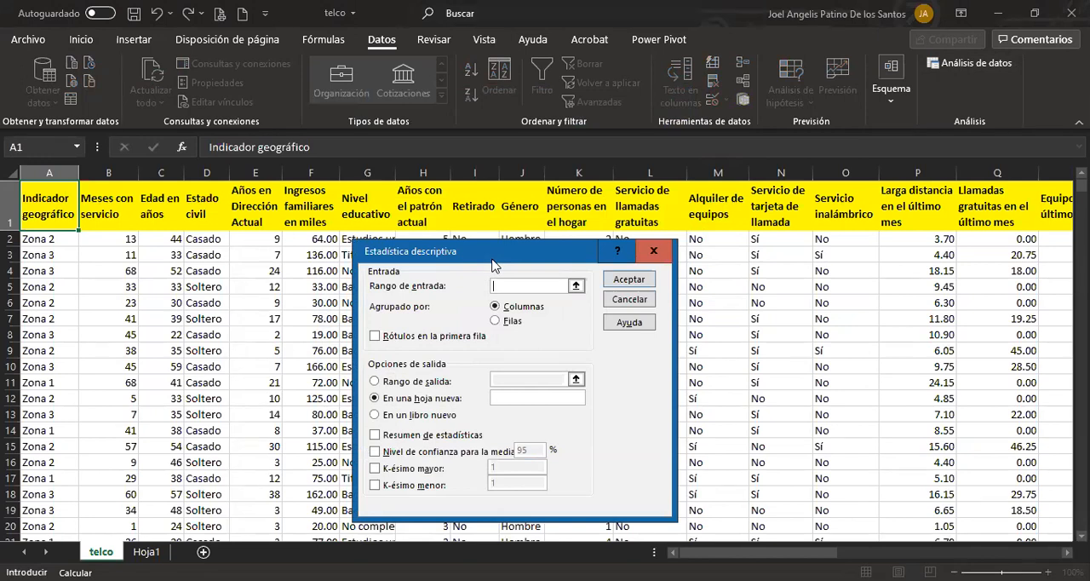
Set the input range of the descriptive statistics to $B$1:$K$1001, from Meses con servicio to Número de personas en el hogar.
{"action": "left_click", "coordinate": [576, 287]}
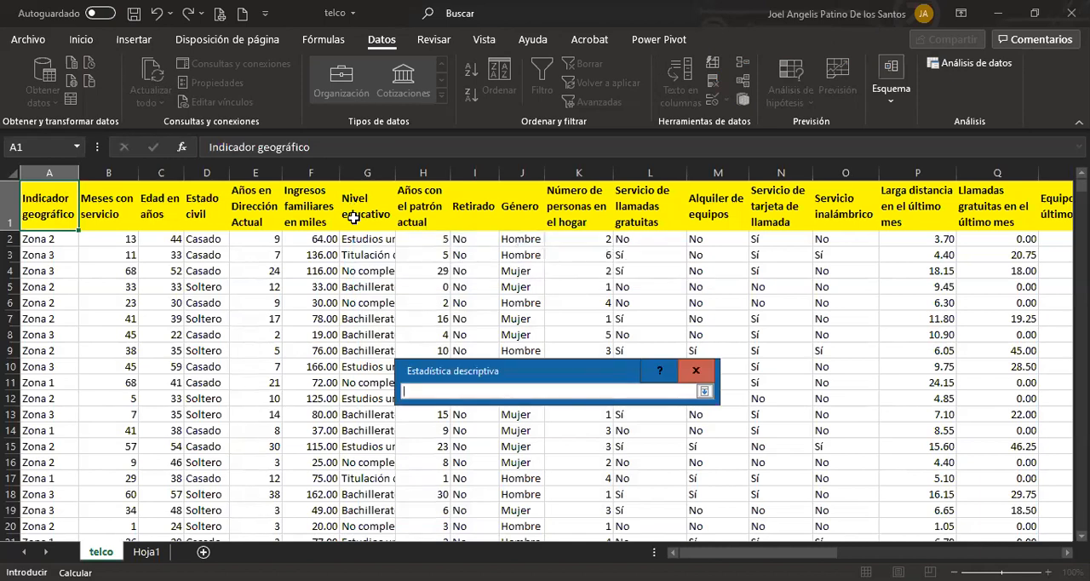
{"action": "left_click", "coordinate": [96, 193]}
{"action": "left_click_drag", "start_coordinate": [96, 192], "coordinate": [570, 202]}
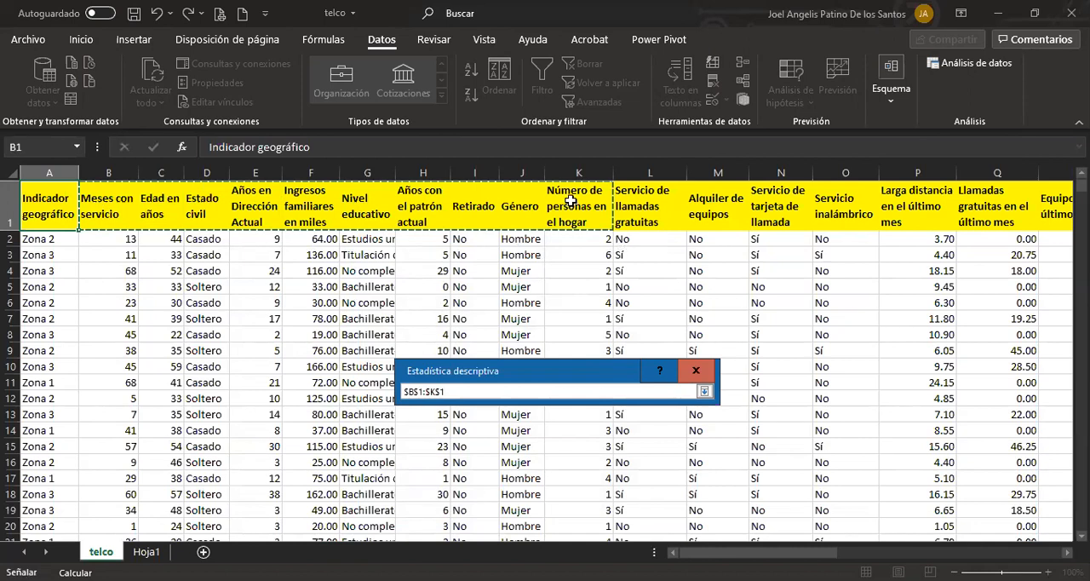
{"action": "type", "text": "001"}
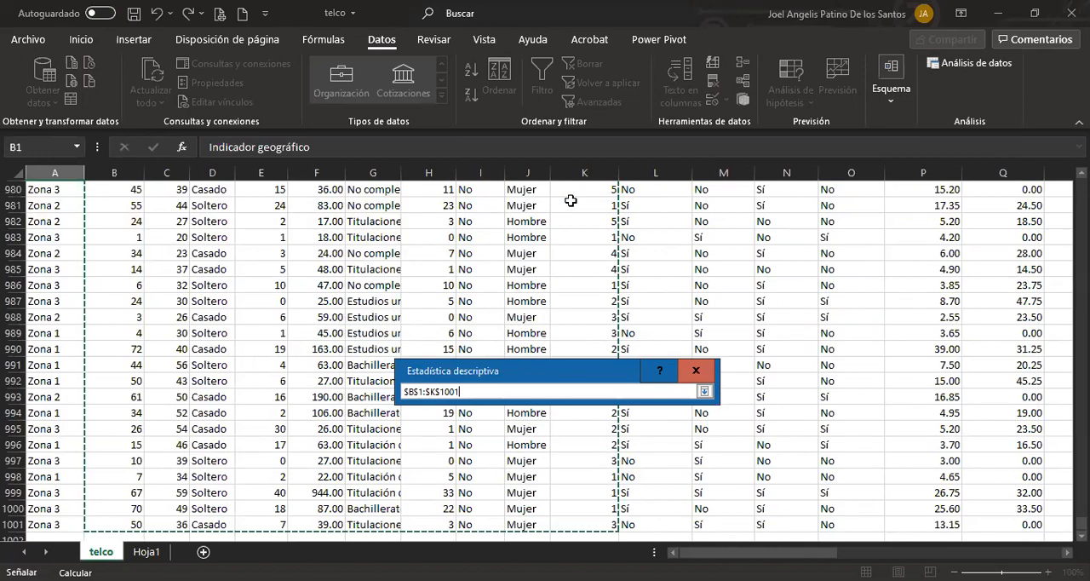
{"action": "key", "text": "Return"}
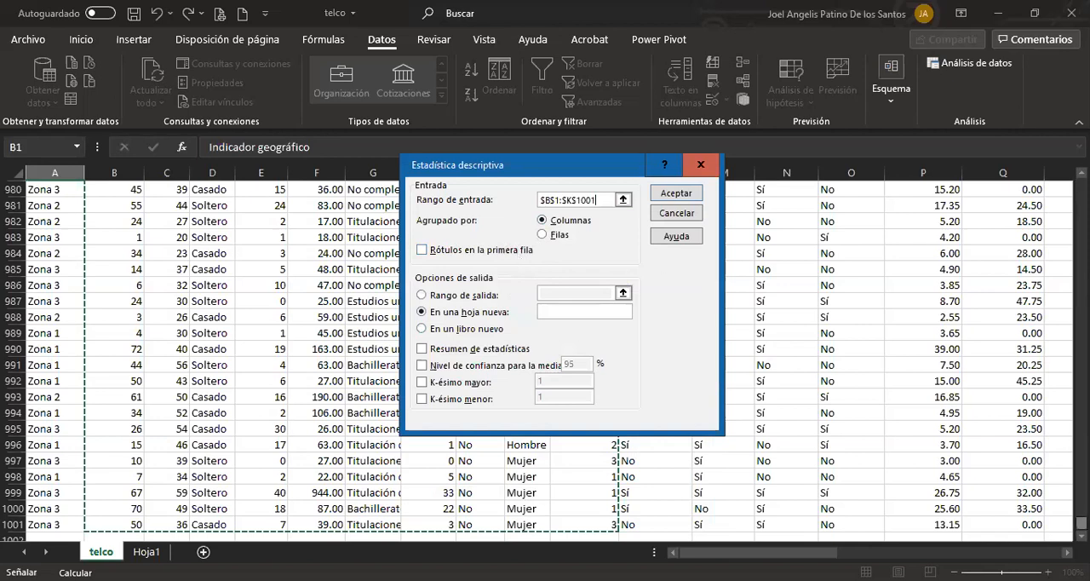
{"action": "left_click_drag", "start_coordinate": [1082, 522], "coordinate": [1081, 185]}
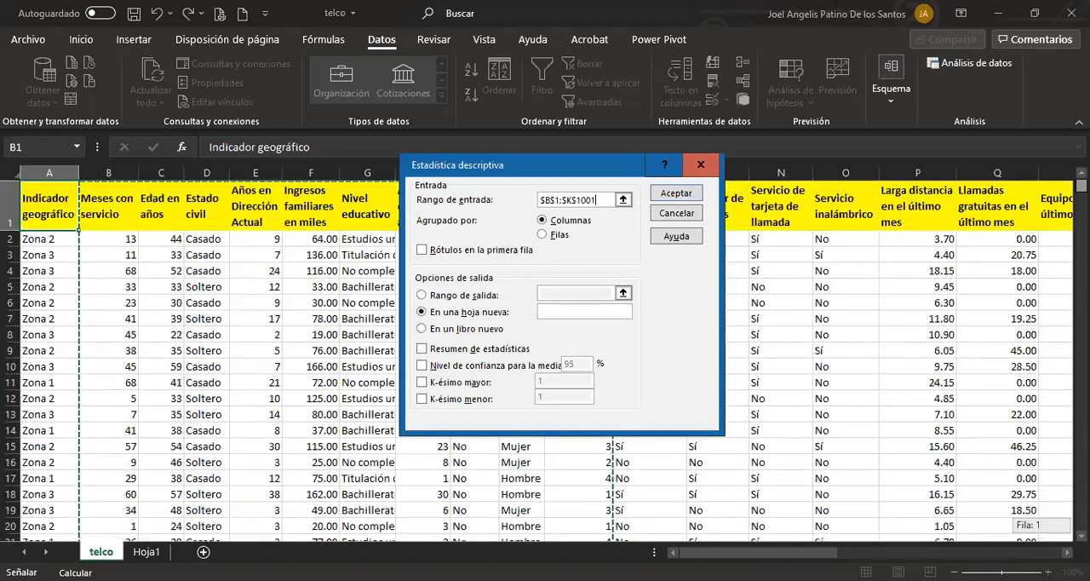
Treat the first row as labels (Rótulos en la primera fila) and include Resumen de estadísticas in the output.
{"action": "left_click", "coordinate": [447, 250]}
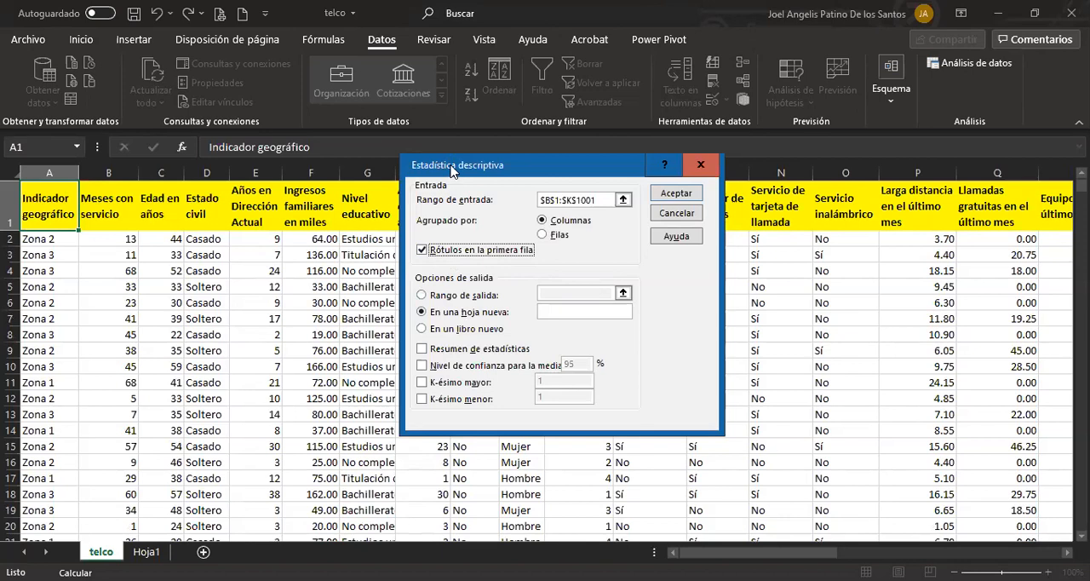
{"action": "left_click_drag", "start_coordinate": [451, 170], "coordinate": [437, 140]}
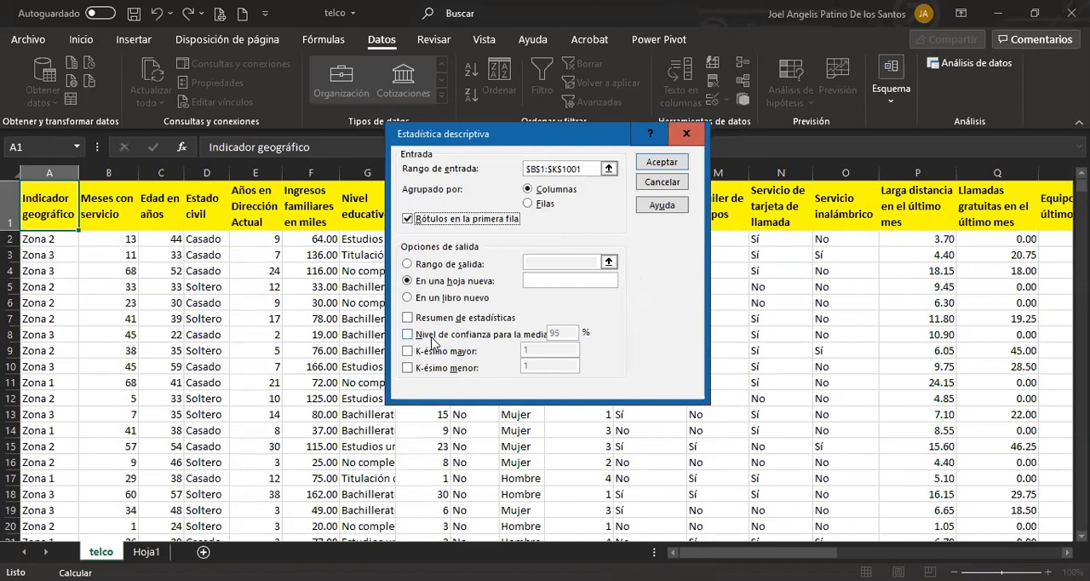
{"action": "left_click", "coordinate": [409, 319]}
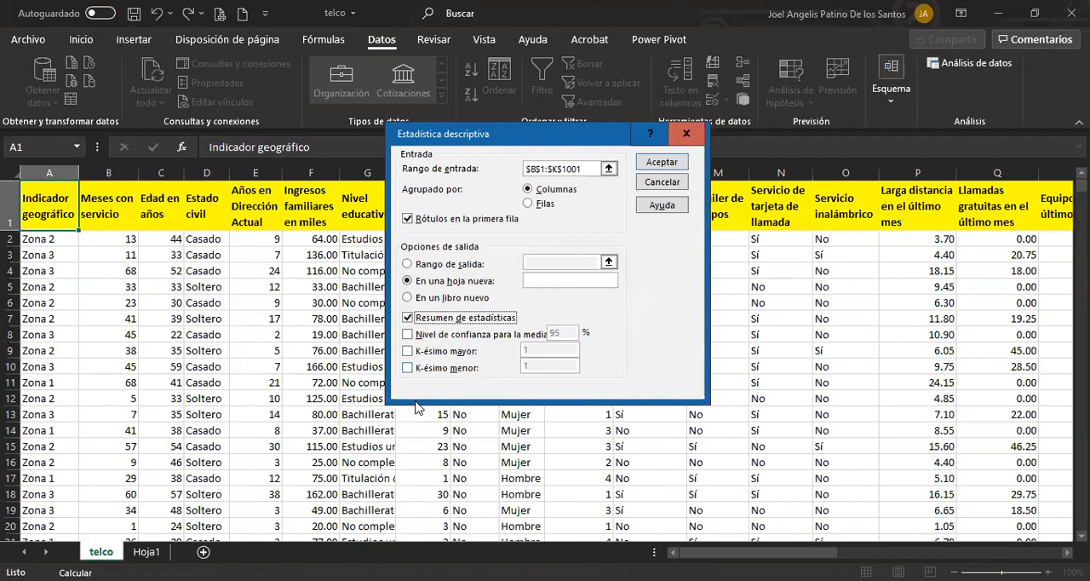
Try enabling the K-ésimo mayor option with value 1, and turn it off again.
{"action": "left_click", "coordinate": [405, 354]}
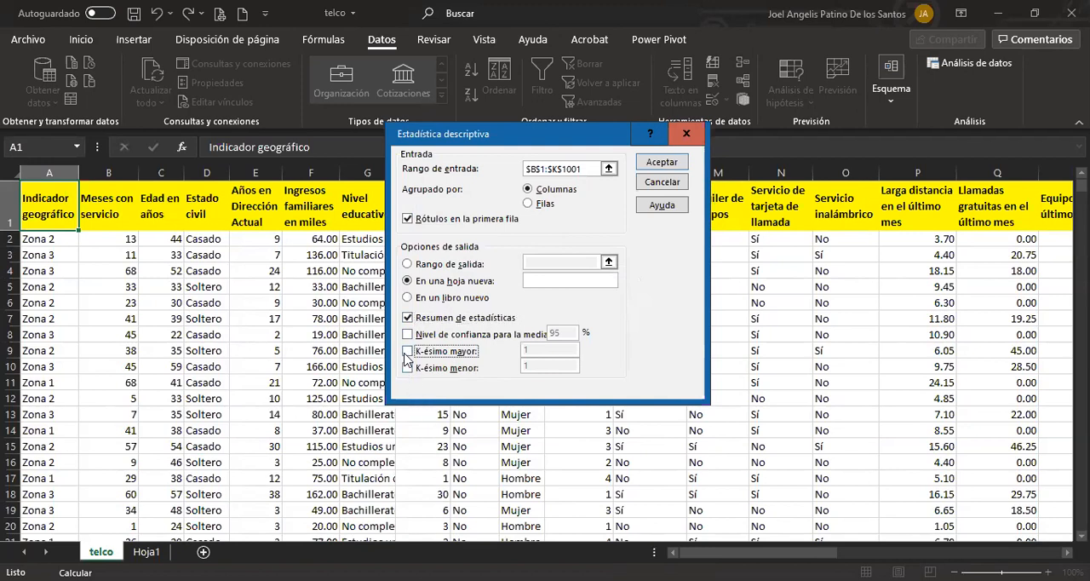
{"action": "left_click", "coordinate": [405, 354]}
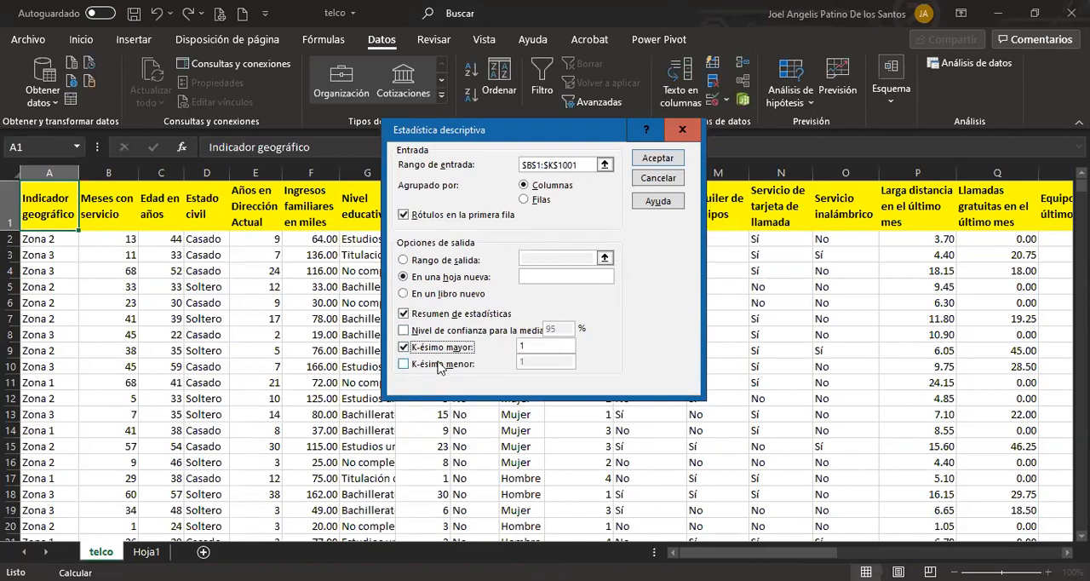
{"action": "left_click", "coordinate": [403, 351]}
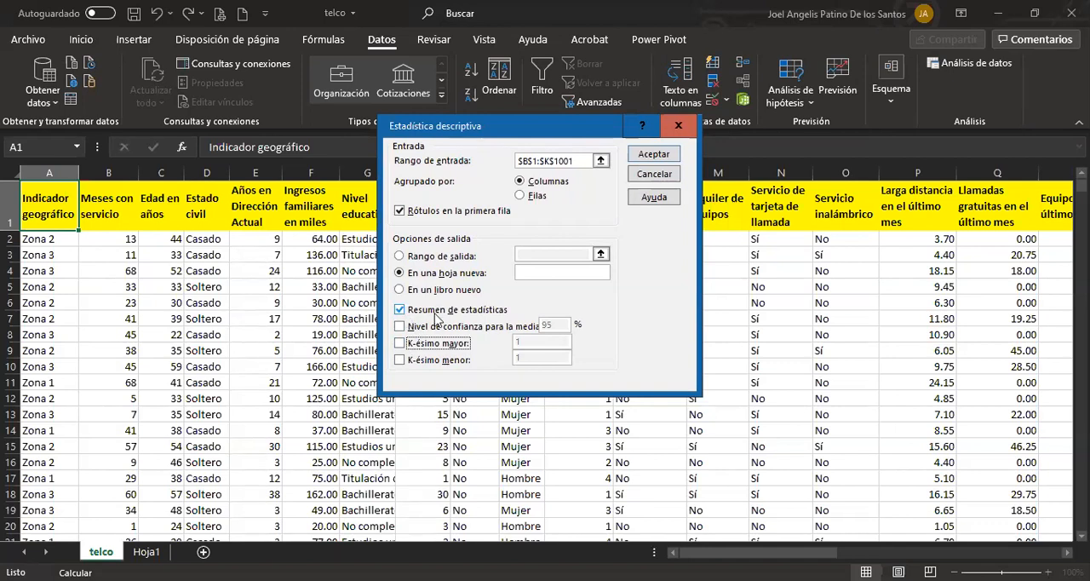
Try to run the descriptive statistics on B1:K1001 to a new sheet, and leave the dialog.
{"action": "left_click", "coordinate": [662, 156]}
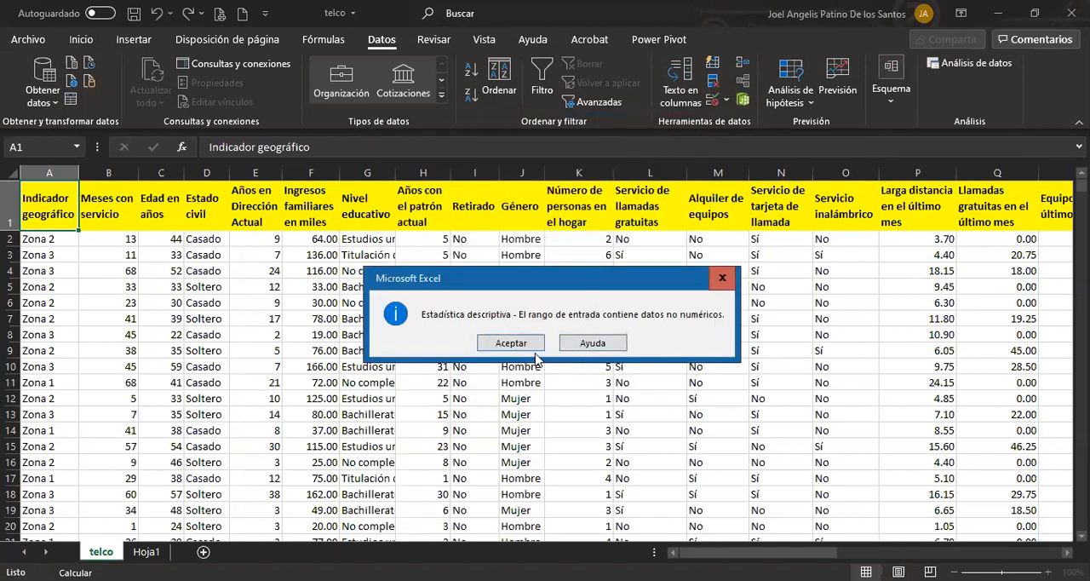
{"action": "left_click", "coordinate": [512, 344]}
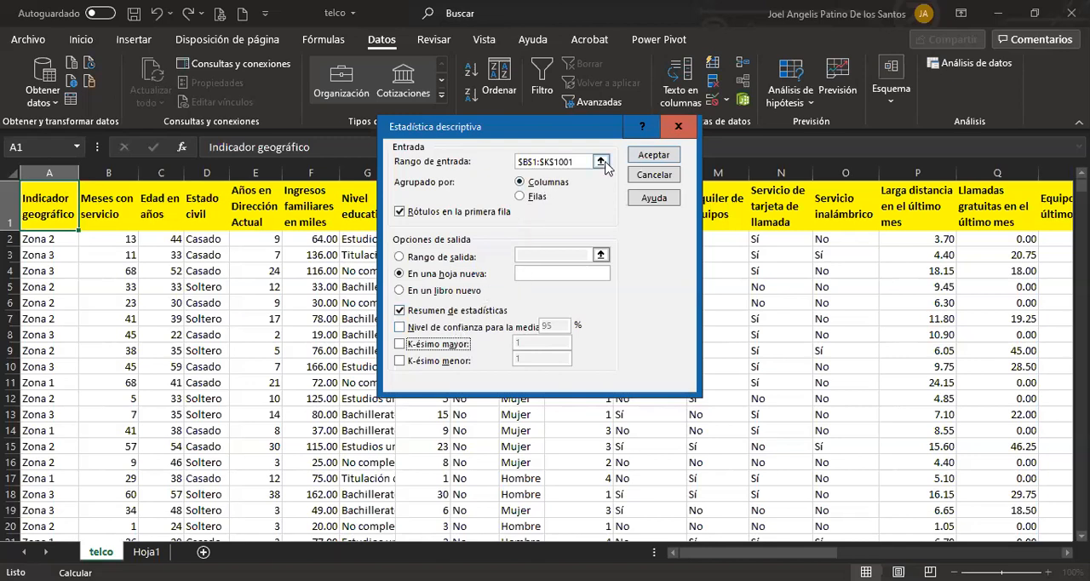
{"action": "left_click", "coordinate": [652, 157]}
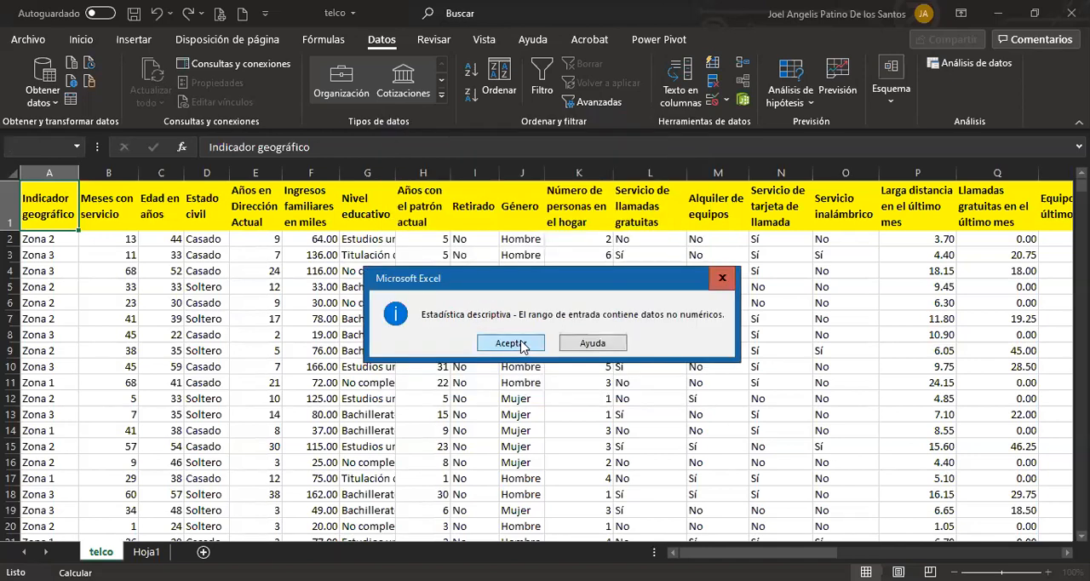
{"action": "left_click", "coordinate": [511, 342]}
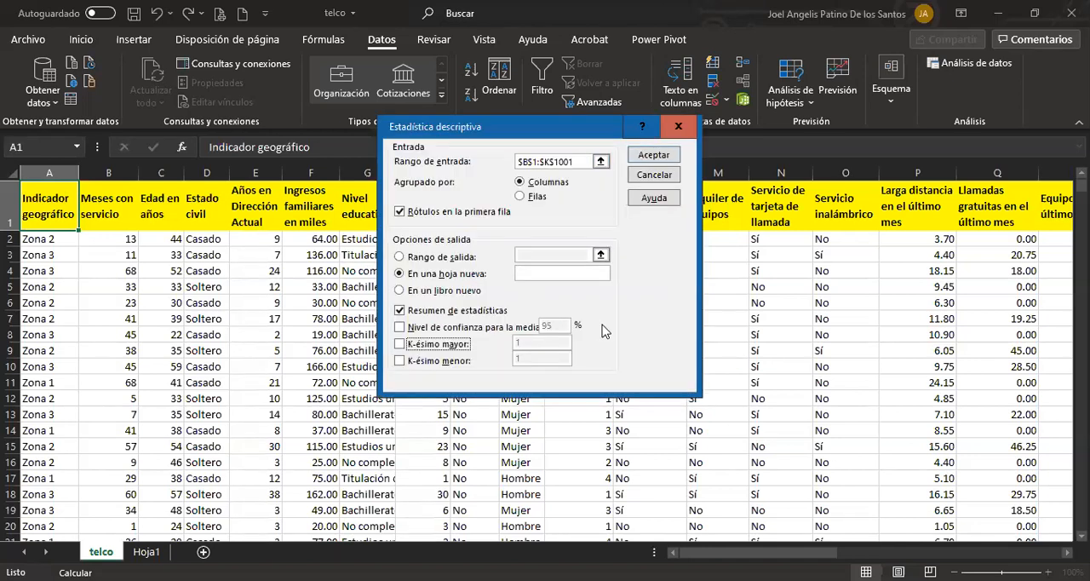
{"action": "left_click", "coordinate": [714, 236]}
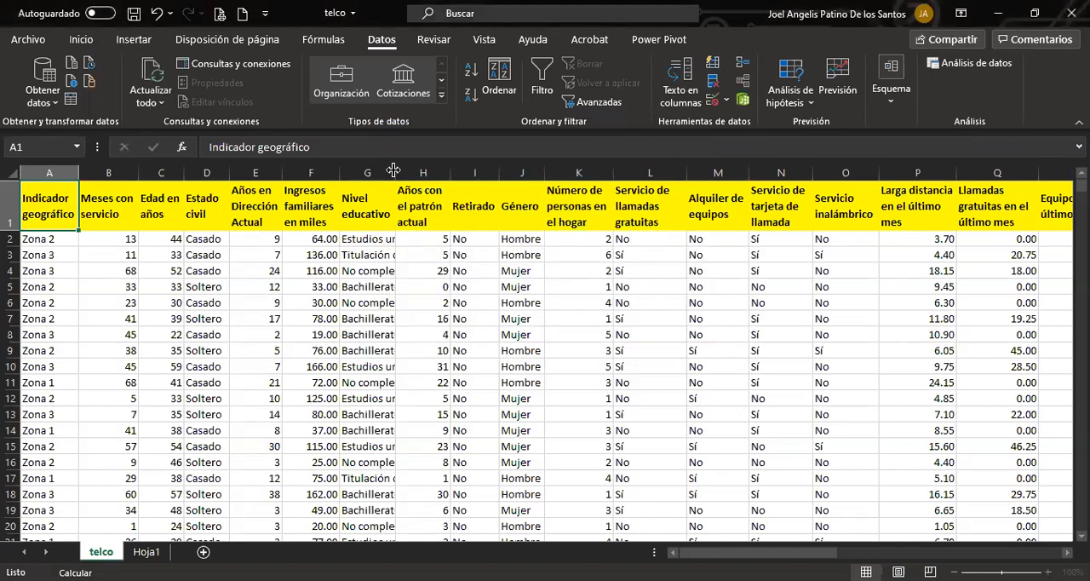
Widen the Nivel educativo column G and look through its text values from row 2 to row 16.
{"action": "left_click_drag", "start_coordinate": [393, 170], "coordinate": [449, 170]}
{"action": "left_click", "coordinate": [414, 272]}
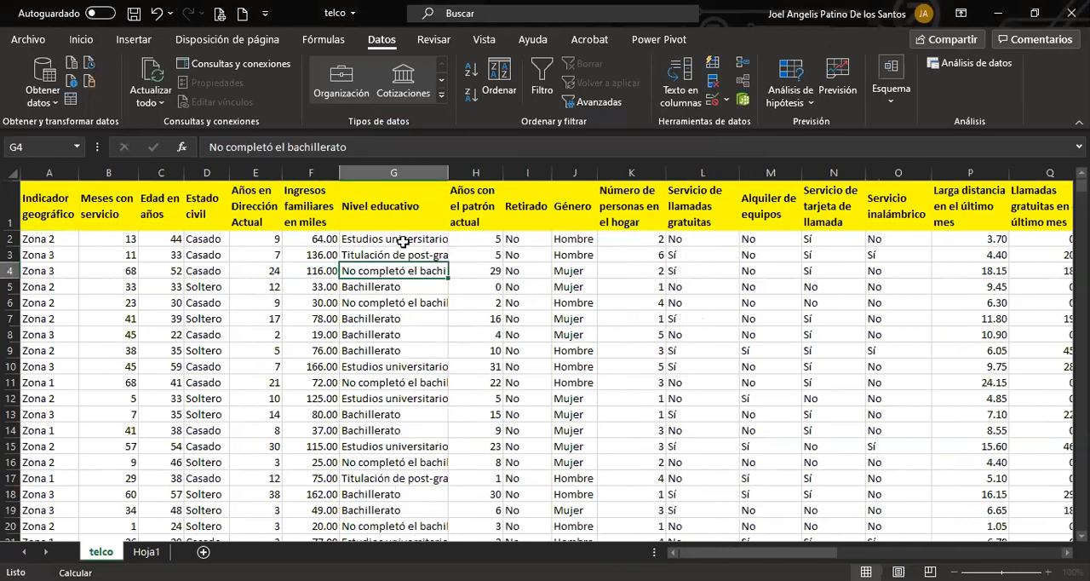
{"action": "left_click_drag", "start_coordinate": [387, 241], "coordinate": [388, 426]}
{"action": "left_click_drag", "start_coordinate": [388, 255], "coordinate": [383, 470]}
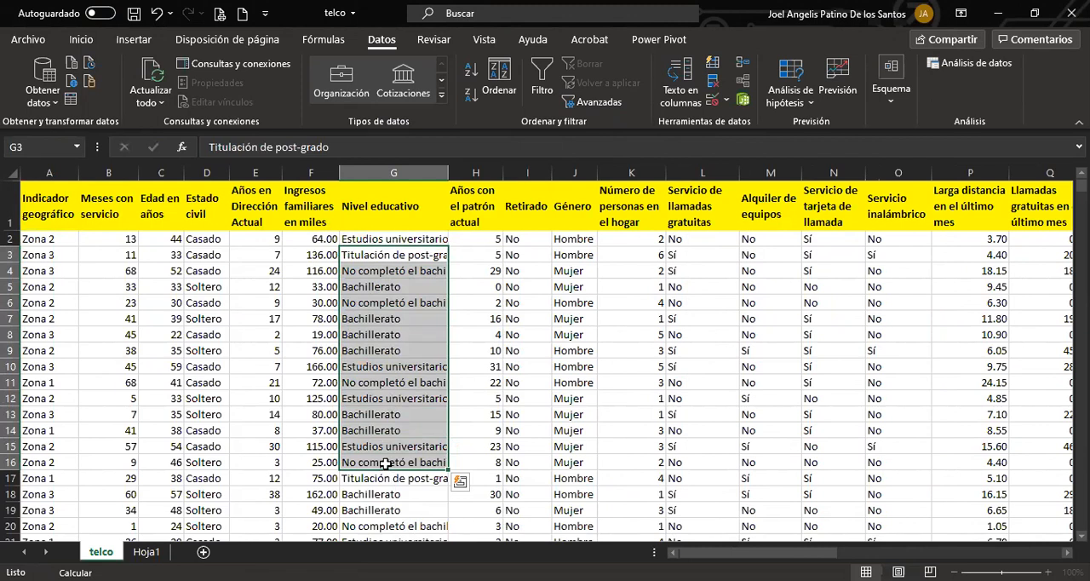
{"action": "left_click", "coordinate": [372, 242]}
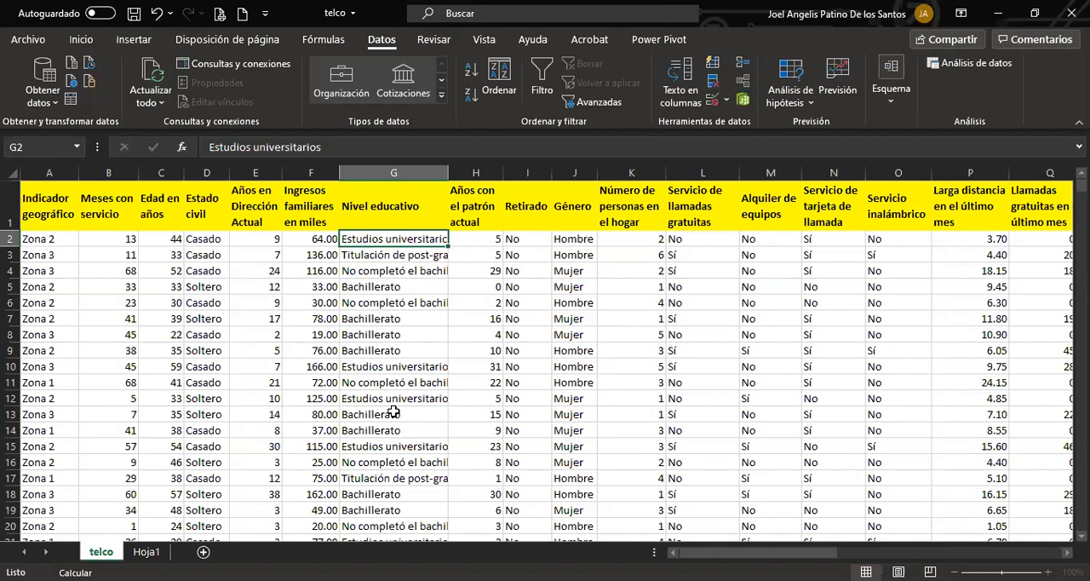
Move the Estado civil column from D to just before Nivel educativo so the numeric columns B to E are adjacent.
{"action": "left_click", "coordinate": [390, 174]}
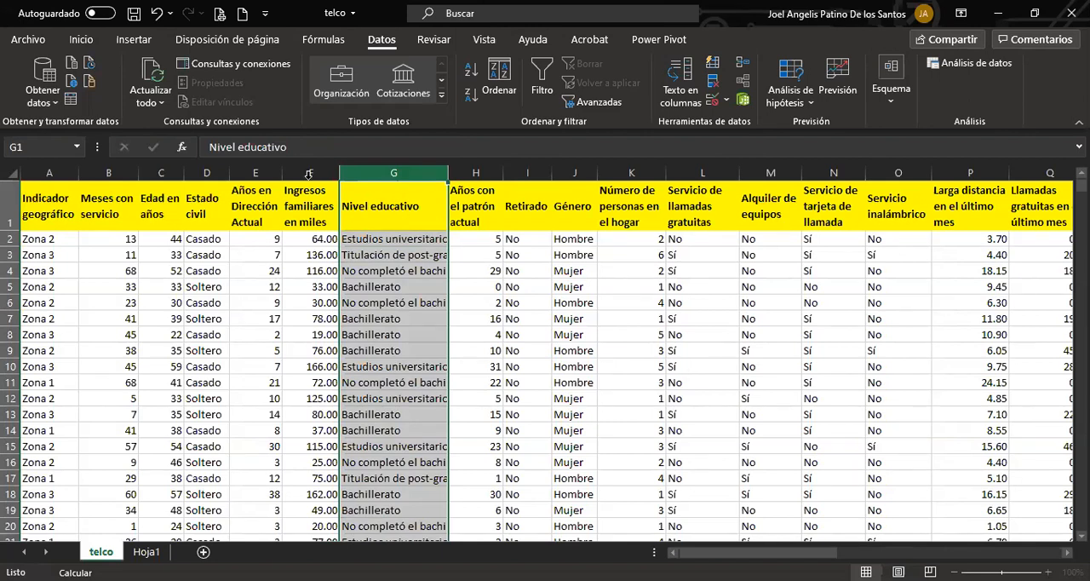
{"action": "left_click", "coordinate": [224, 175]}
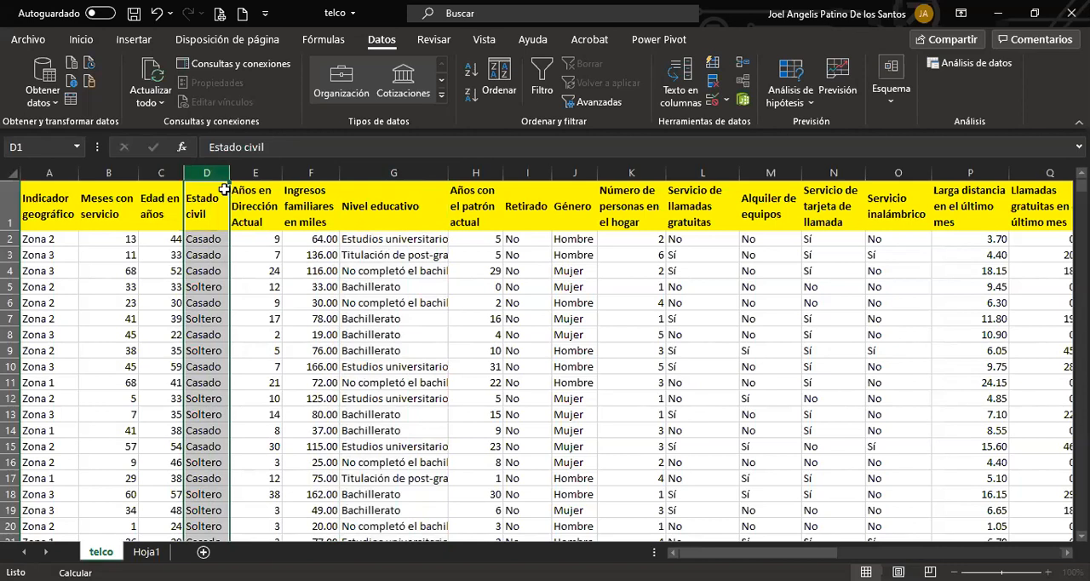
{"action": "left_click_drag", "start_coordinate": [229, 202], "coordinate": [213, 223]}
{"action": "key", "text": "ctrl+c"}
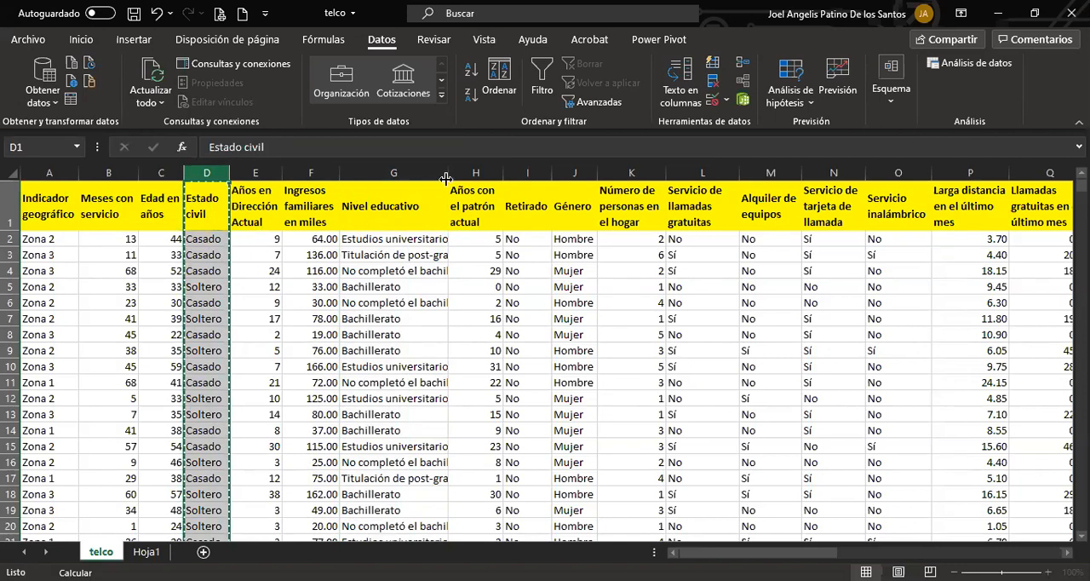
{"action": "right_click", "coordinate": [395, 171]}
{"action": "left_click", "coordinate": [448, 279]}
{"action": "left_click", "coordinate": [385, 301]}
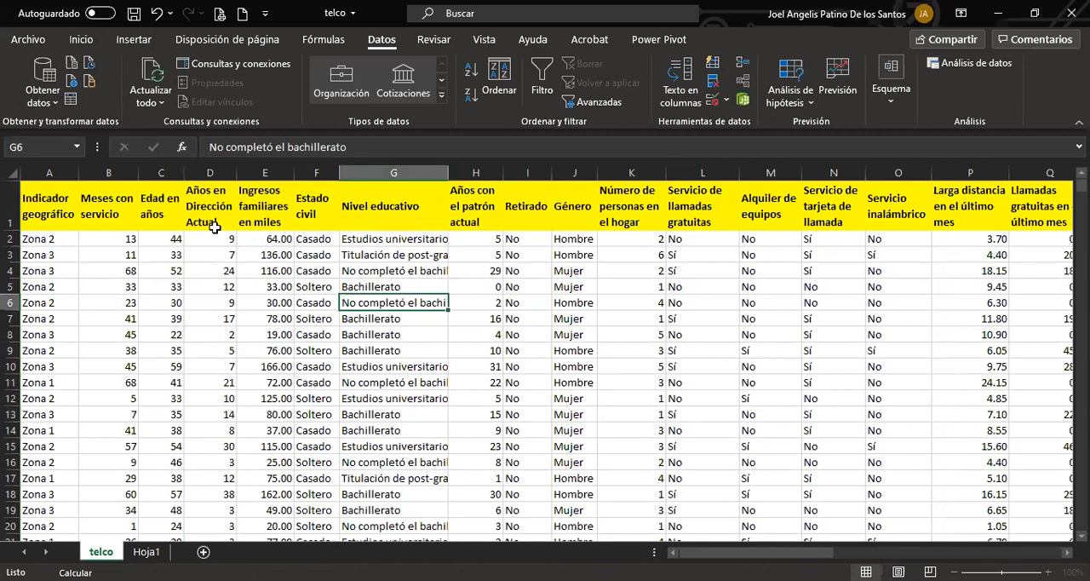
Go over the adjacent numeric headers from Meses con servicio in B1 to Ingresos familiares en miles in E1.
{"action": "left_click", "coordinate": [119, 172]}
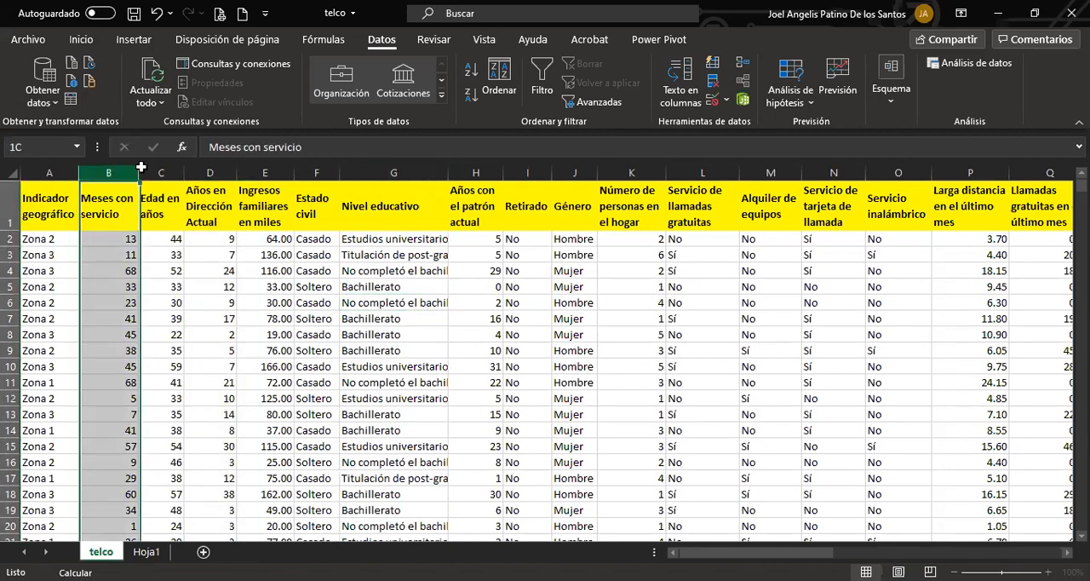
{"action": "left_click", "coordinate": [97, 201]}
{"action": "left_click", "coordinate": [170, 201]}
{"action": "left_click", "coordinate": [191, 201]}
{"action": "left_click", "coordinate": [254, 200]}
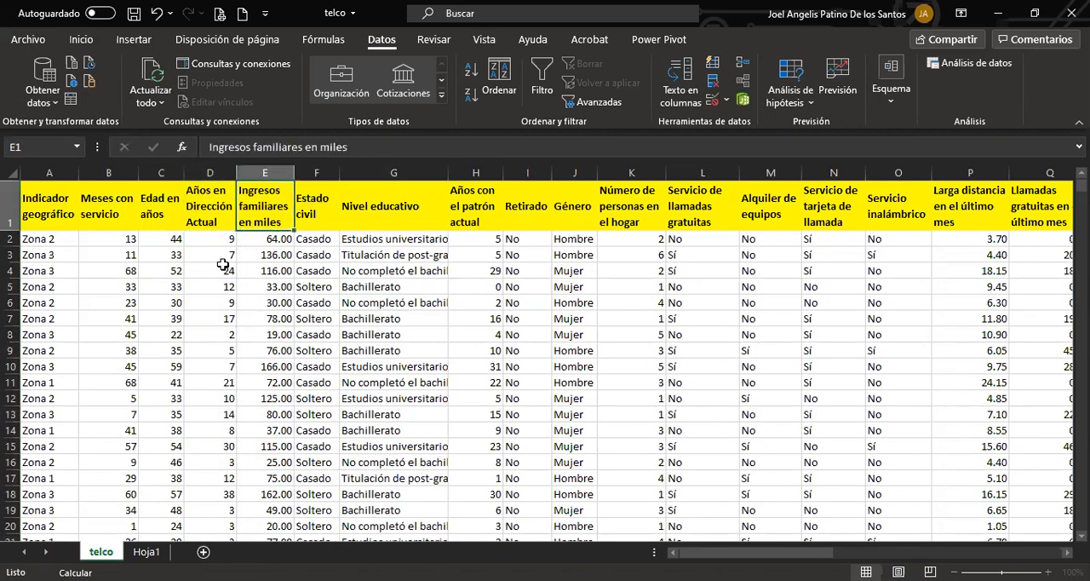
{"action": "left_click", "coordinate": [110, 211]}
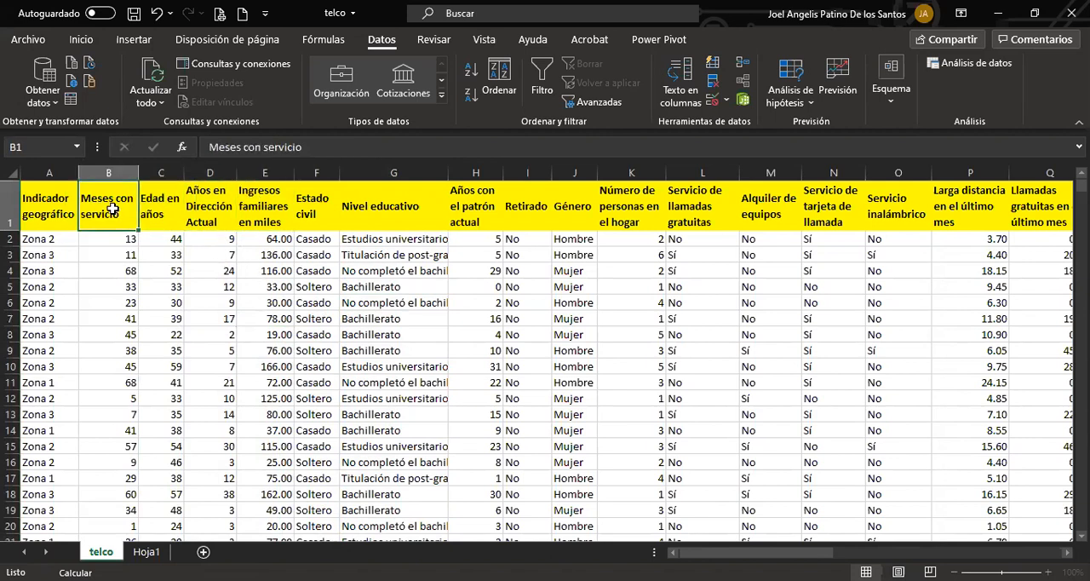
Run Estadística descriptiva on B1:E1001, grouped by columns with first-row labels, outputting the summary statistics to a new sheet.
{"action": "left_click", "coordinate": [970, 63]}
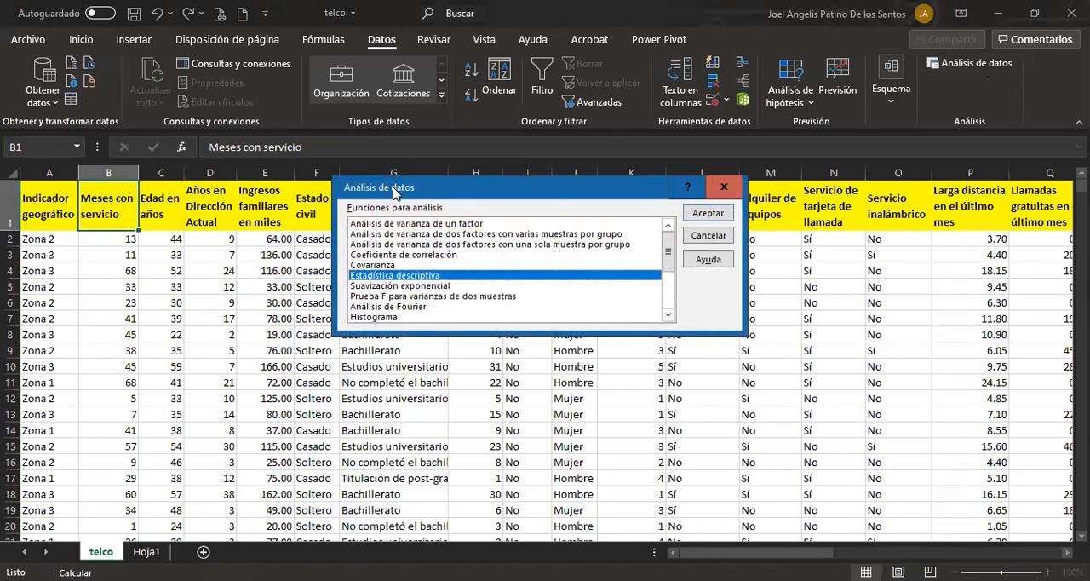
{"action": "left_click_drag", "start_coordinate": [394, 192], "coordinate": [420, 167]}
{"action": "left_click", "coordinate": [733, 188]}
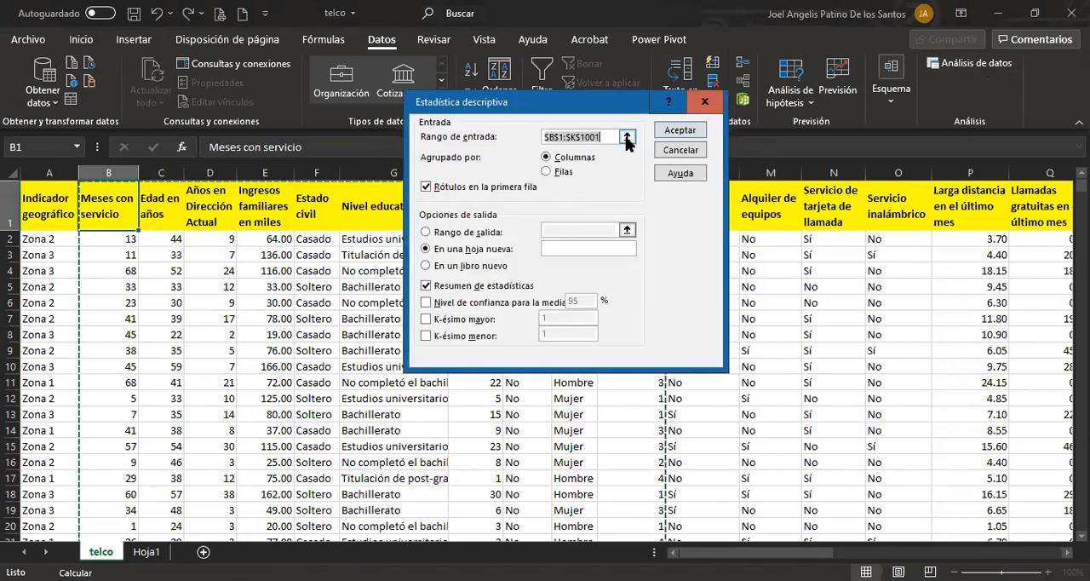
{"action": "left_click", "coordinate": [626, 136]}
{"action": "left_click", "coordinate": [108, 195]}
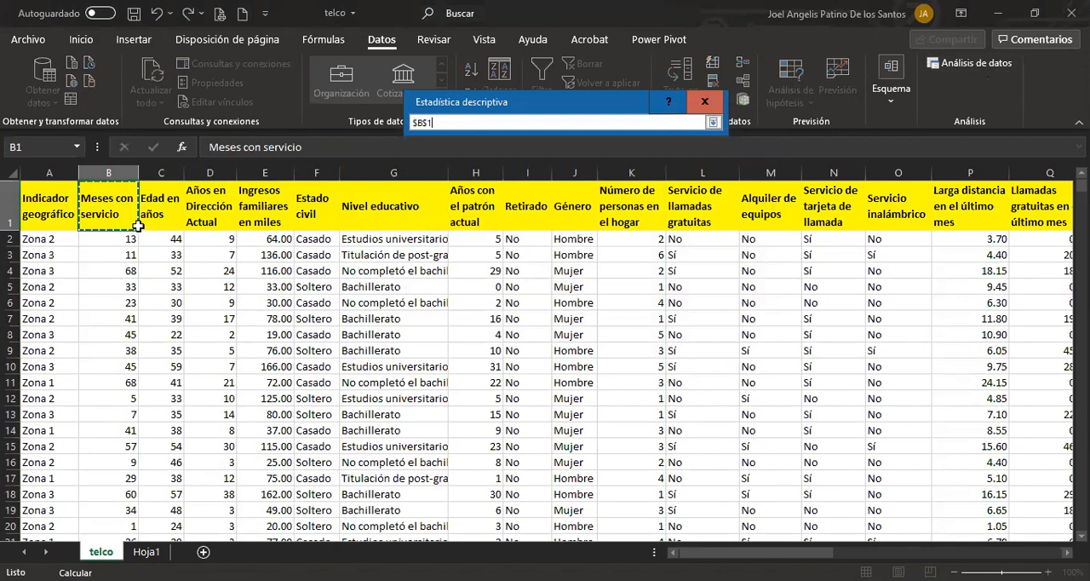
{"action": "left_click_drag", "start_coordinate": [137, 225], "coordinate": [264, 217]}
{"action": "type", "text": "001"}
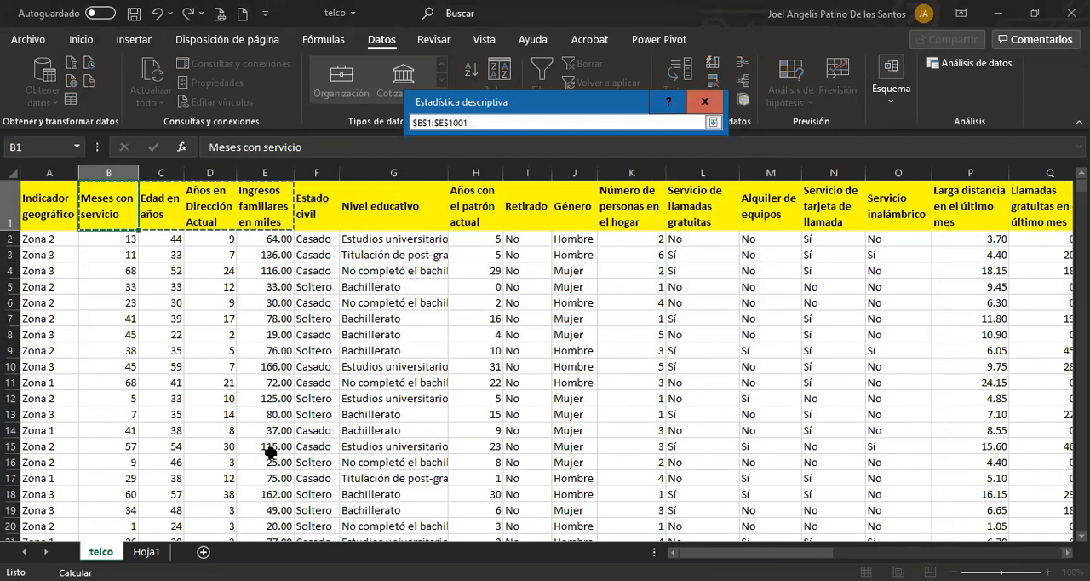
{"action": "key", "text": "Return"}
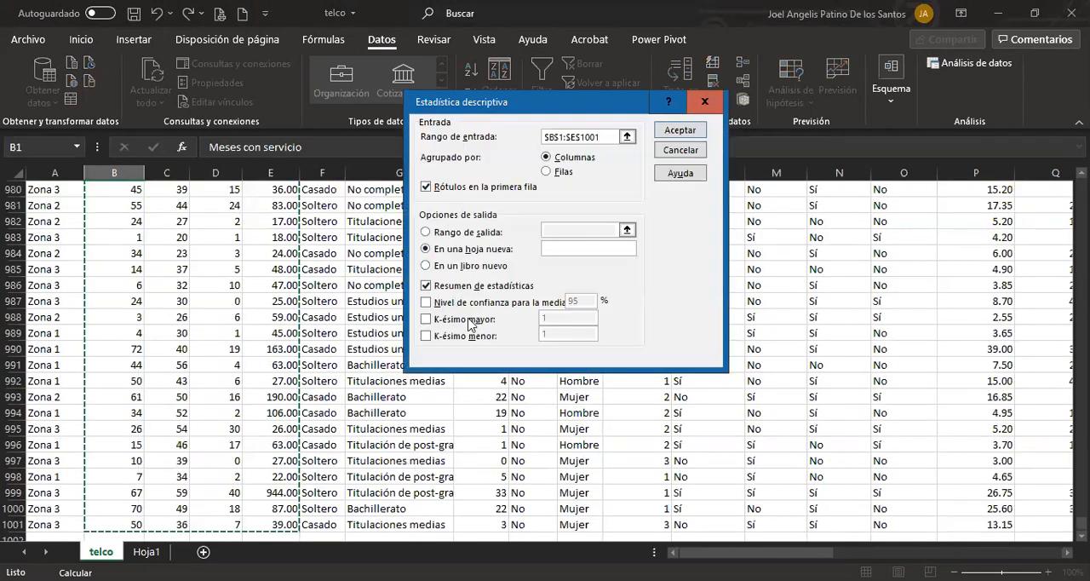
{"action": "left_click", "coordinate": [665, 130]}
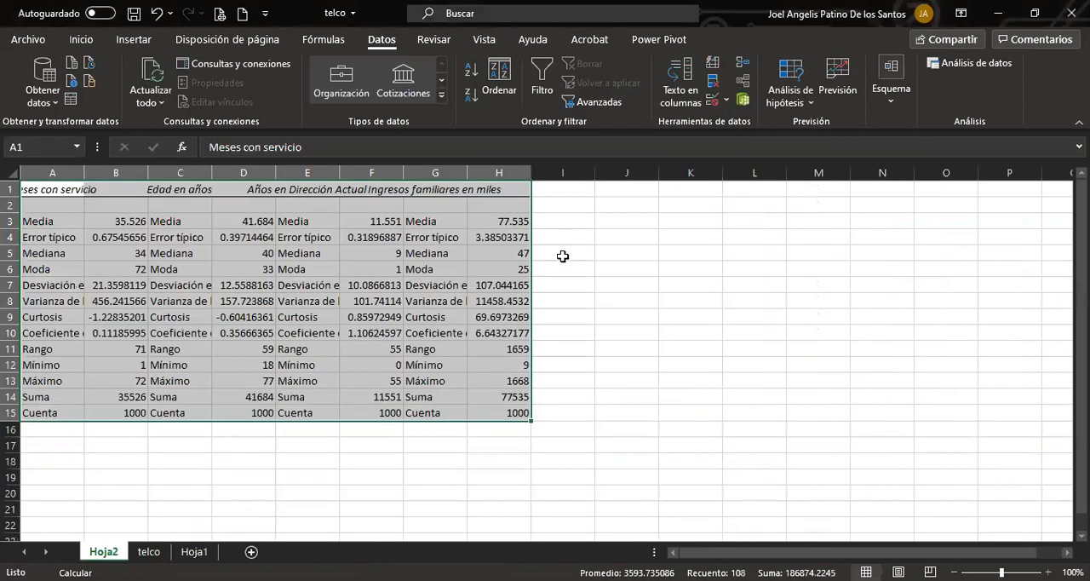
{"action": "left_click", "coordinate": [588, 300]}
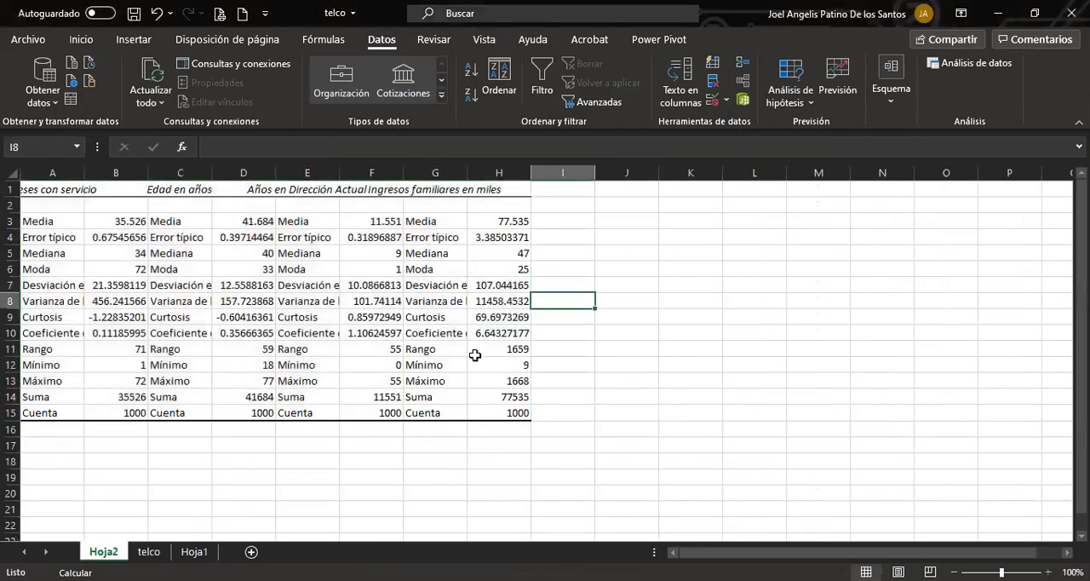
Insert a blank column between each pair of neighbouring statistics blocks, before Edad en años, Años en Dirección Actual and Ingresos familiares.
{"action": "right_click", "coordinate": [171, 165]}
{"action": "left_click", "coordinate": [216, 258]}
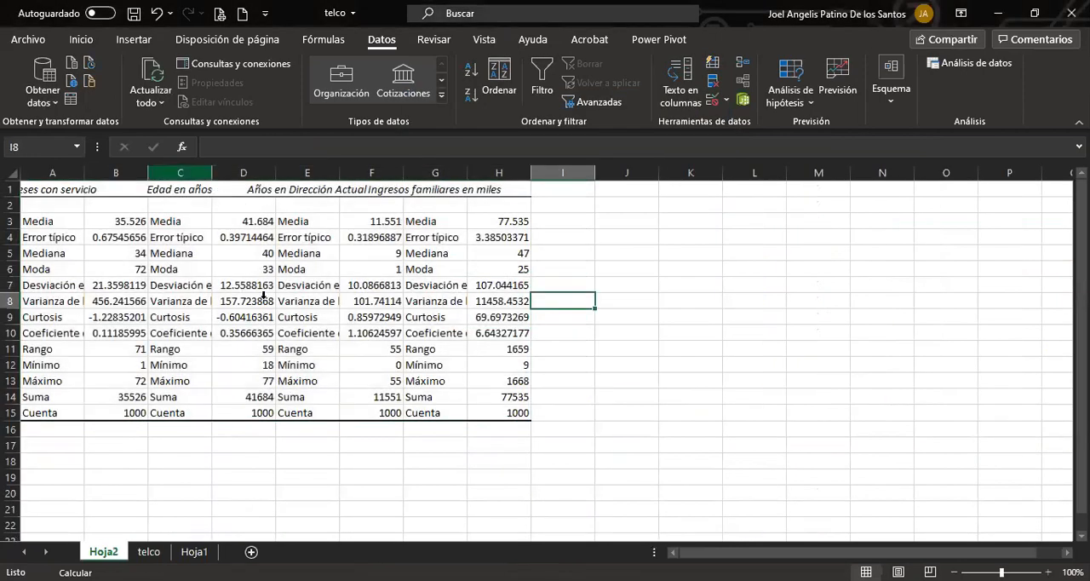
{"action": "left_click", "coordinate": [287, 299]}
{"action": "right_click", "coordinate": [370, 167]}
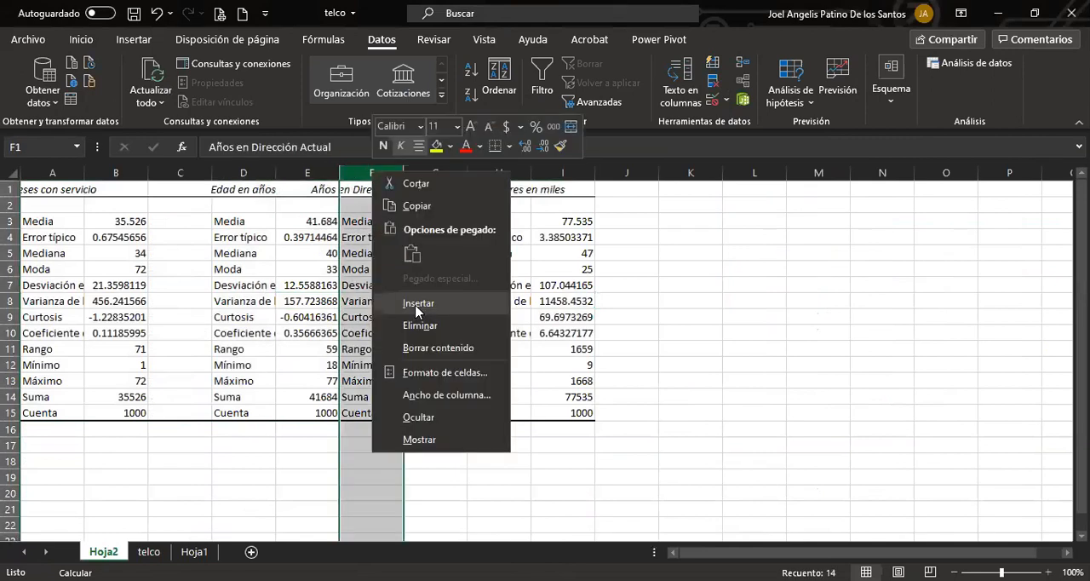
{"action": "left_click", "coordinate": [417, 304]}
{"action": "right_click", "coordinate": [579, 168]}
{"action": "left_click", "coordinate": [632, 315]}
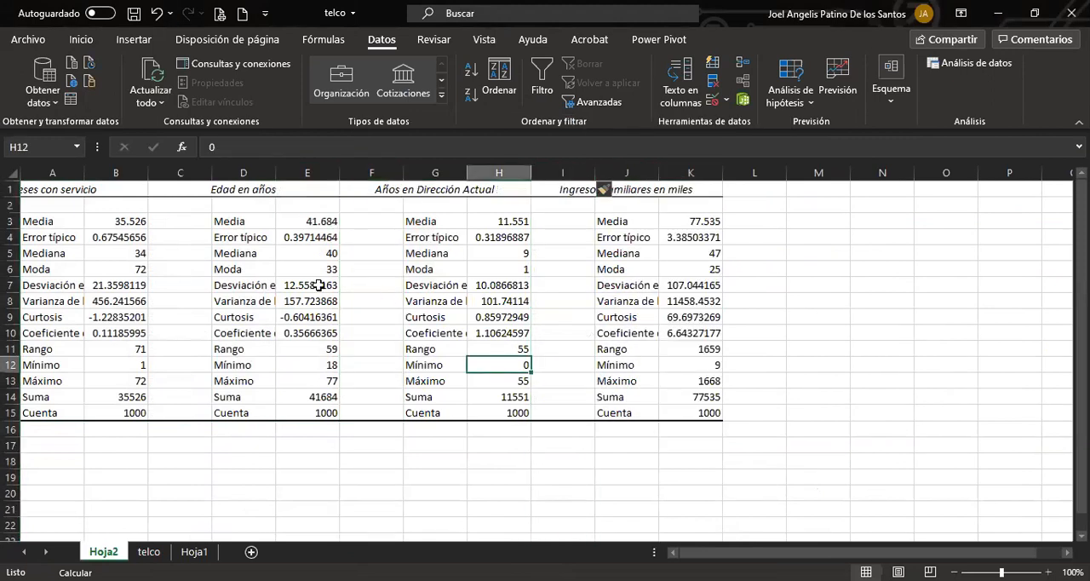
Fill the blank separator cells C1:C15, F1:F15 and I1:I15 with light grey.
{"action": "left_click_drag", "start_coordinate": [180, 189], "coordinate": [166, 412]}
{"action": "left_click", "coordinate": [368, 191], "text": "ctrl"}
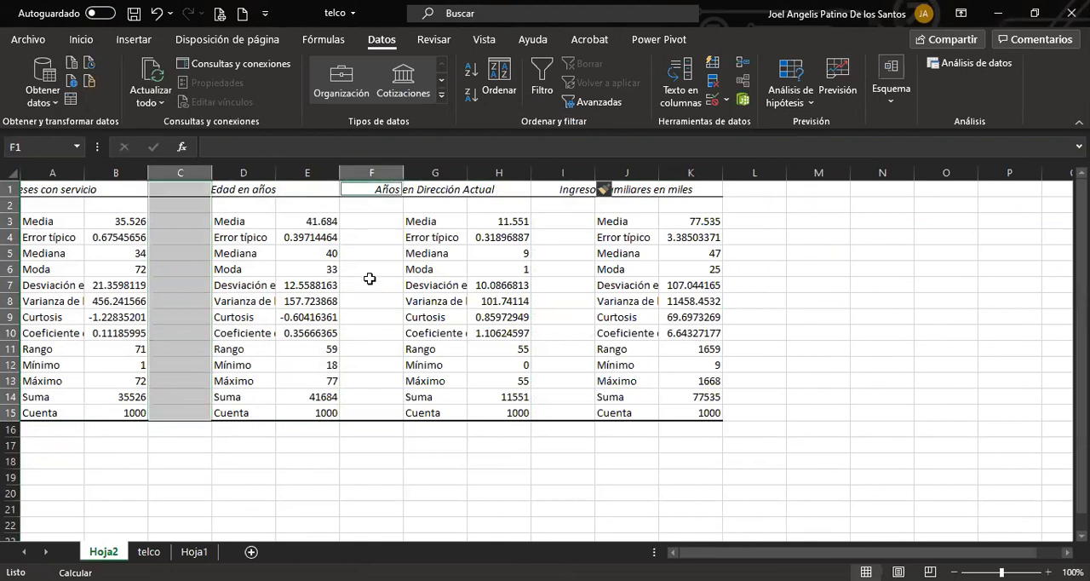
{"action": "left_click_drag", "start_coordinate": [370, 278], "coordinate": [369, 416]}
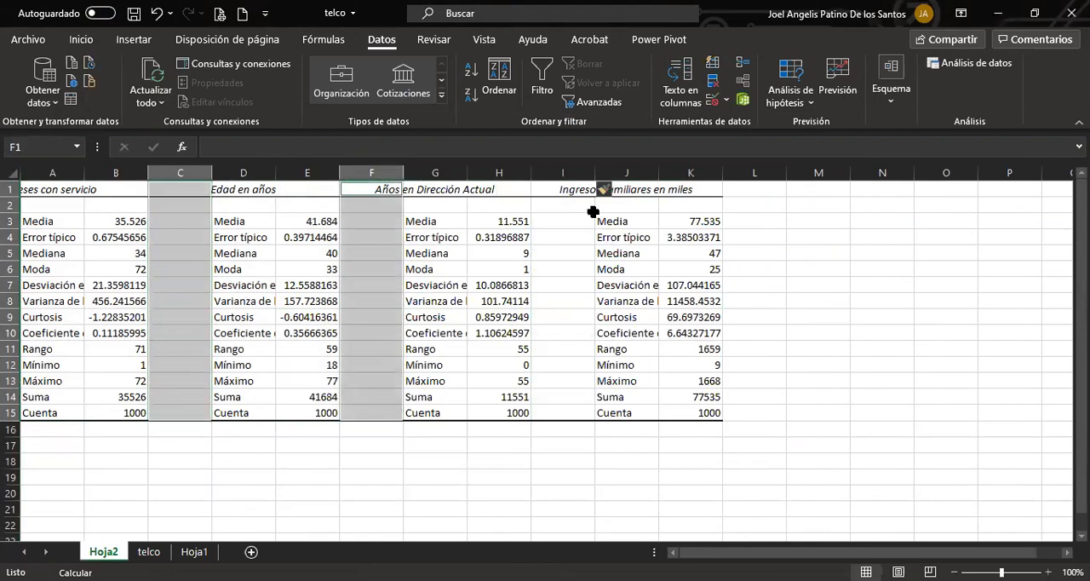
{"action": "left_click_drag", "start_coordinate": [567, 189], "coordinate": [563, 412]}
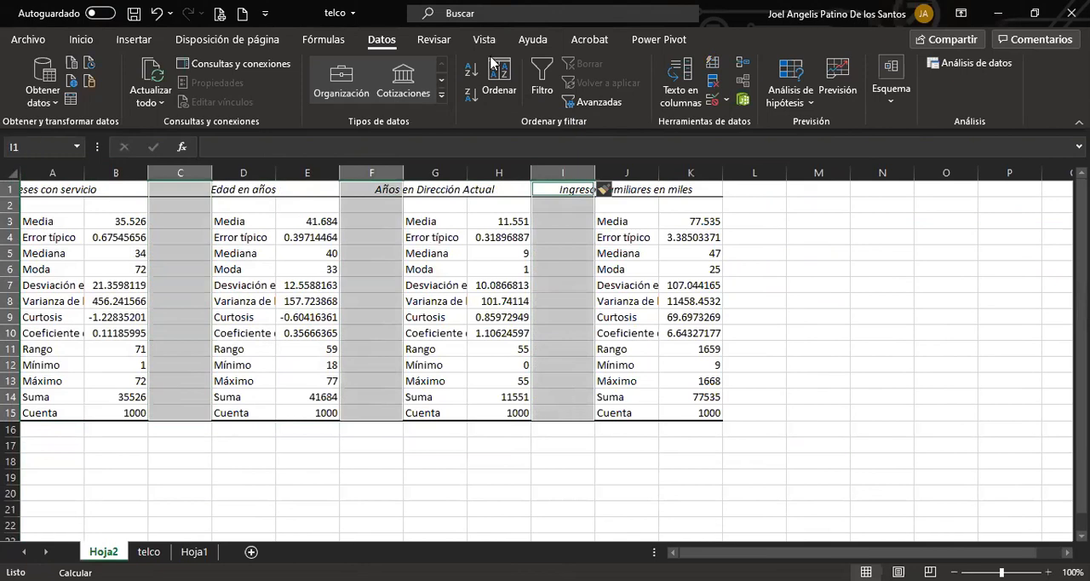
{"action": "left_click", "coordinate": [80, 40]}
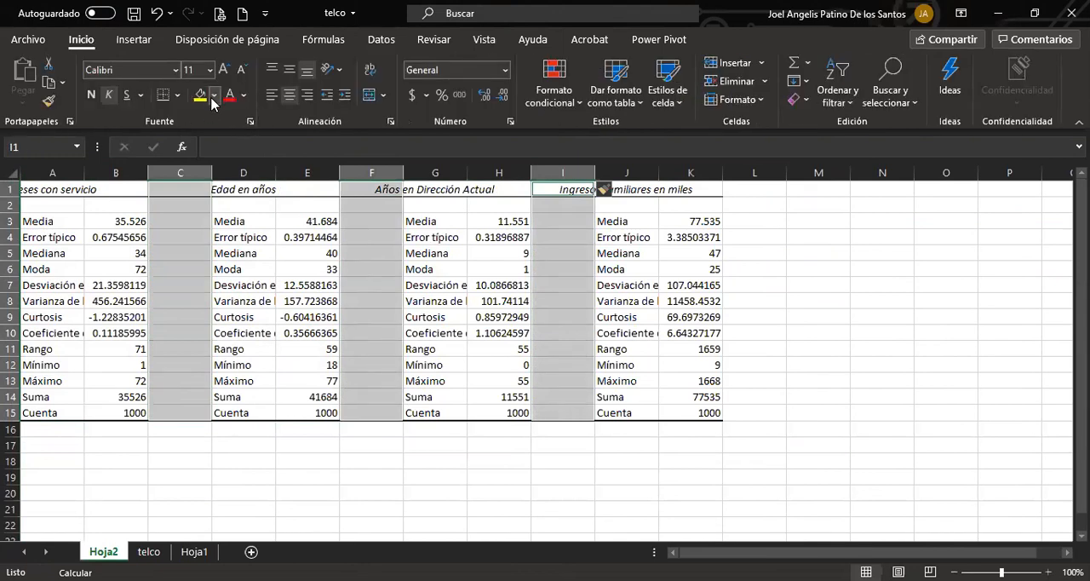
{"action": "left_click", "coordinate": [200, 184]}
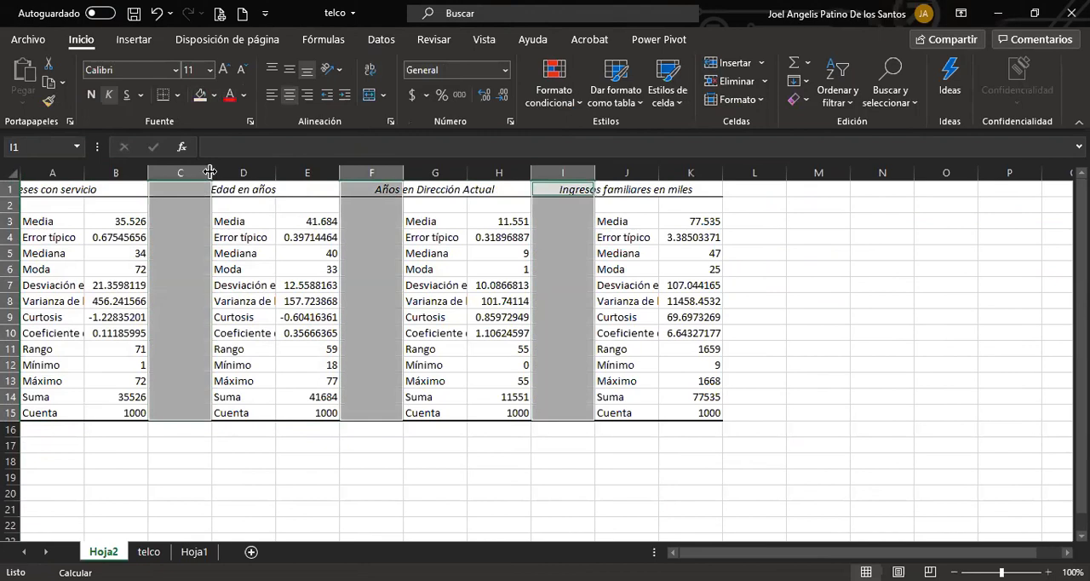
Narrow the grey separator columns C, F and I to thin strips of equal width.
{"action": "left_click_drag", "start_coordinate": [209, 172], "coordinate": [167, 172]}
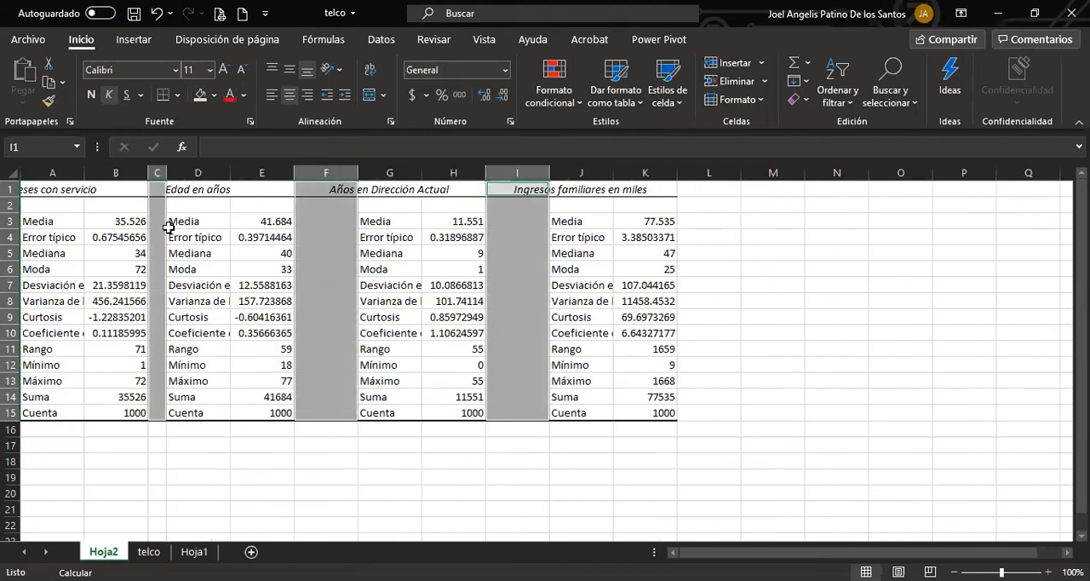
{"action": "left_click", "coordinate": [340, 173]}
{"action": "left_click", "coordinate": [513, 170], "text": "ctrl"}
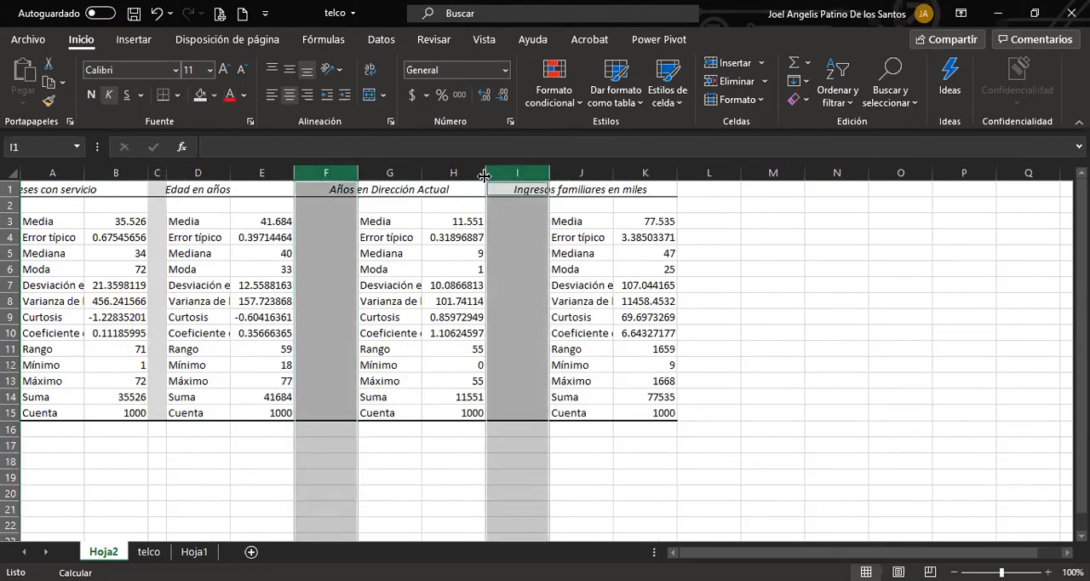
{"action": "left_click_drag", "start_coordinate": [545, 170], "coordinate": [505, 170]}
{"action": "left_click", "coordinate": [240, 365]}
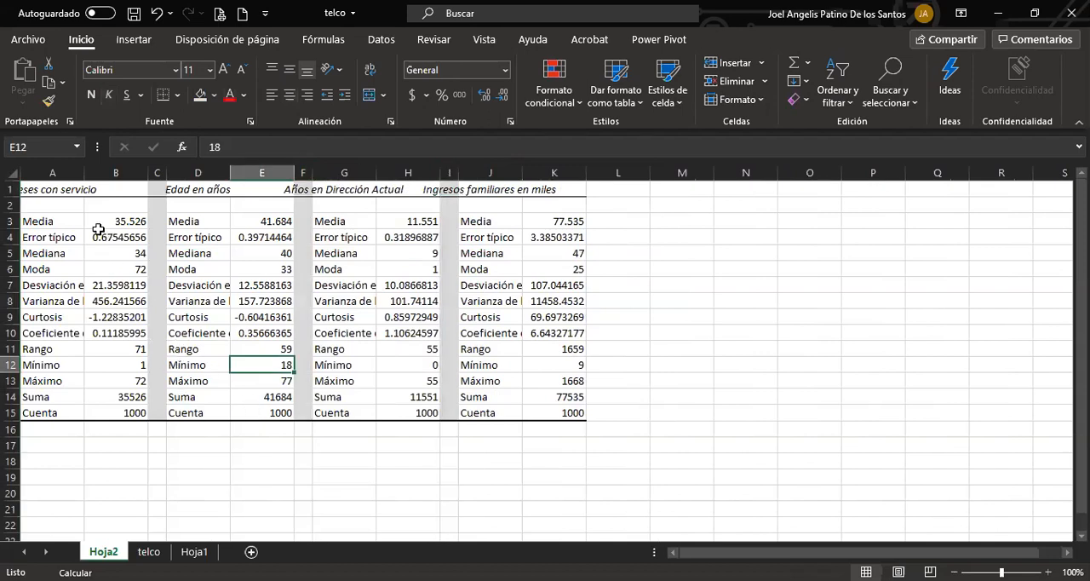
Merge and center each block's heading over its two columns: A1:B1, D1:E1, G1:H1 and J1:K1.
{"action": "left_click_drag", "start_coordinate": [26, 190], "coordinate": [91, 191]}
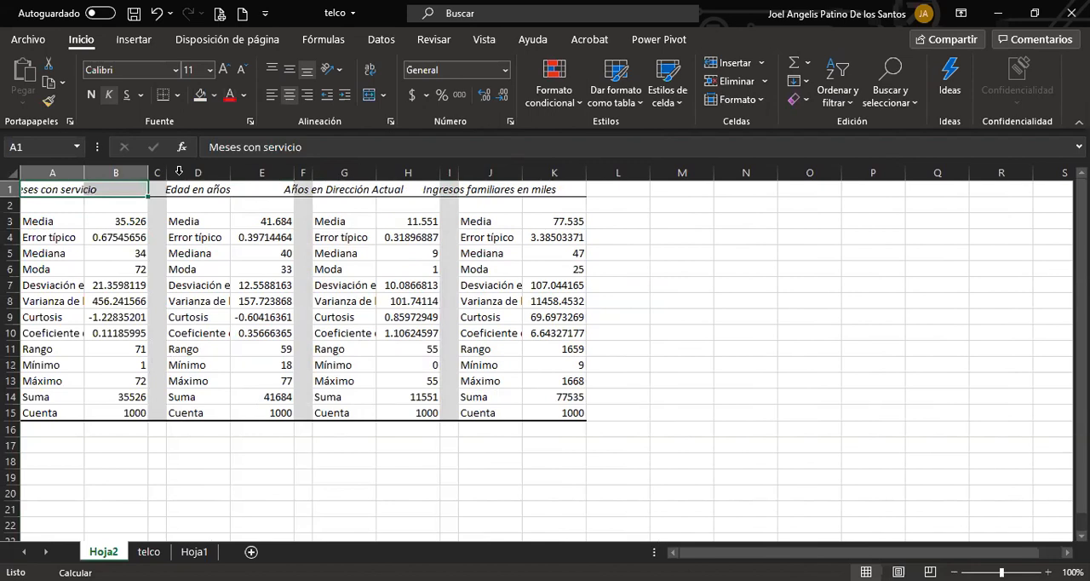
{"action": "left_click_drag", "start_coordinate": [183, 191], "coordinate": [554, 189]}
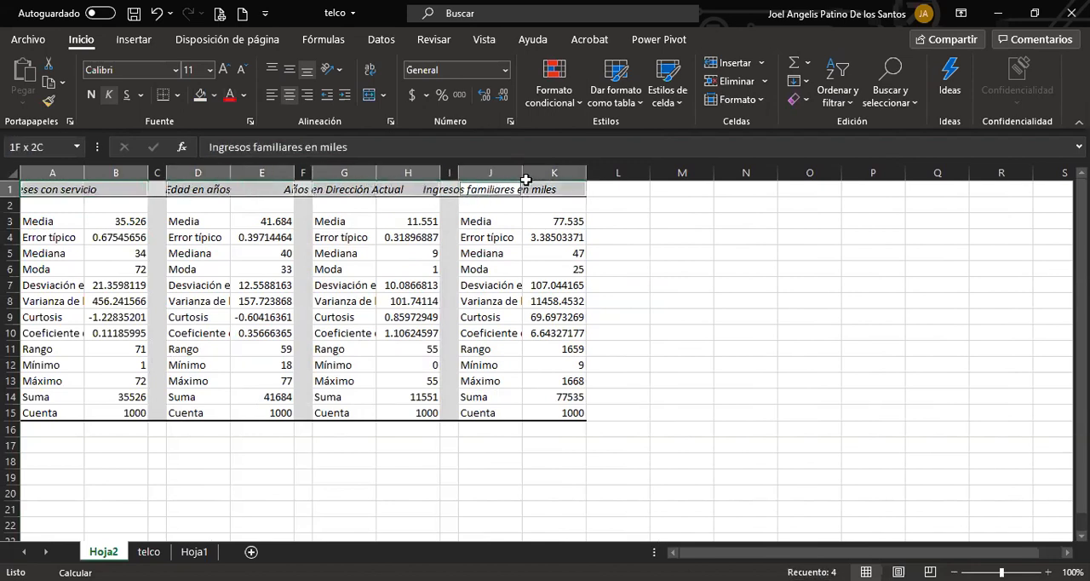
{"action": "left_click", "coordinate": [369, 94]}
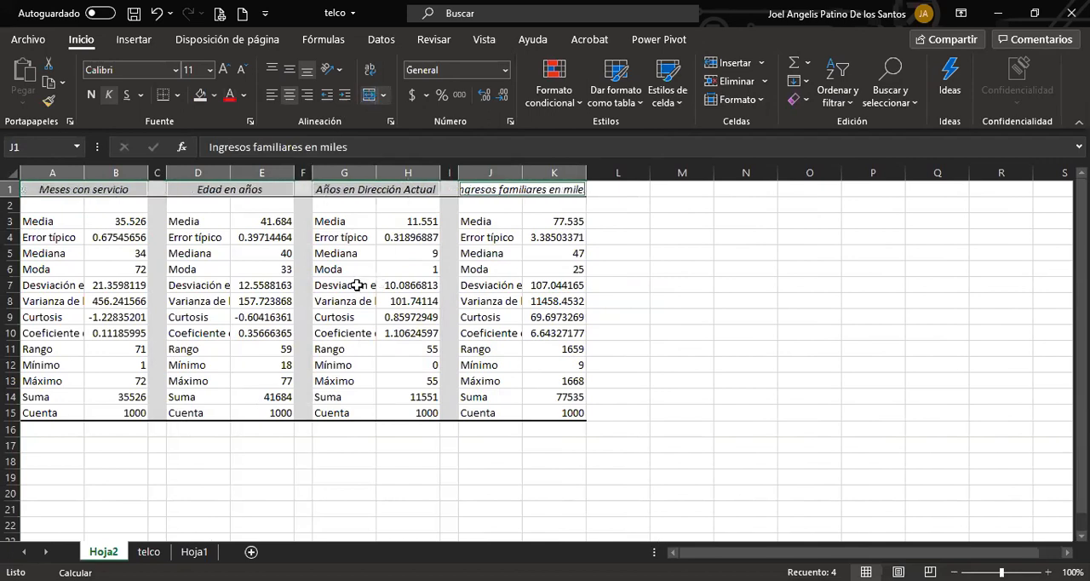
{"action": "left_click", "coordinate": [243, 271]}
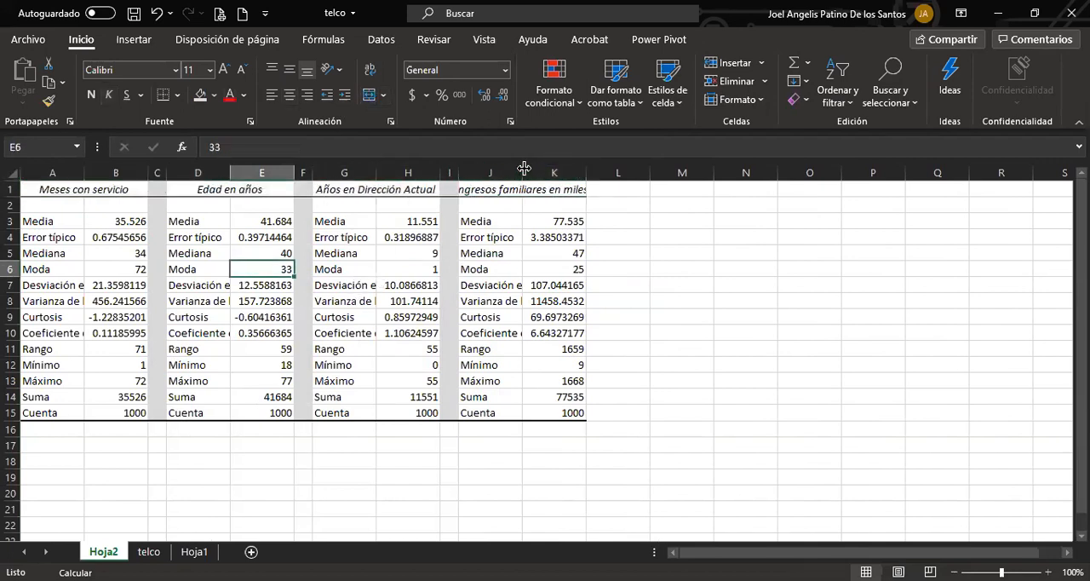
Autofit the statistic label columns J, G, A and D to their longest text.
{"action": "double_click", "coordinate": [523, 172]}
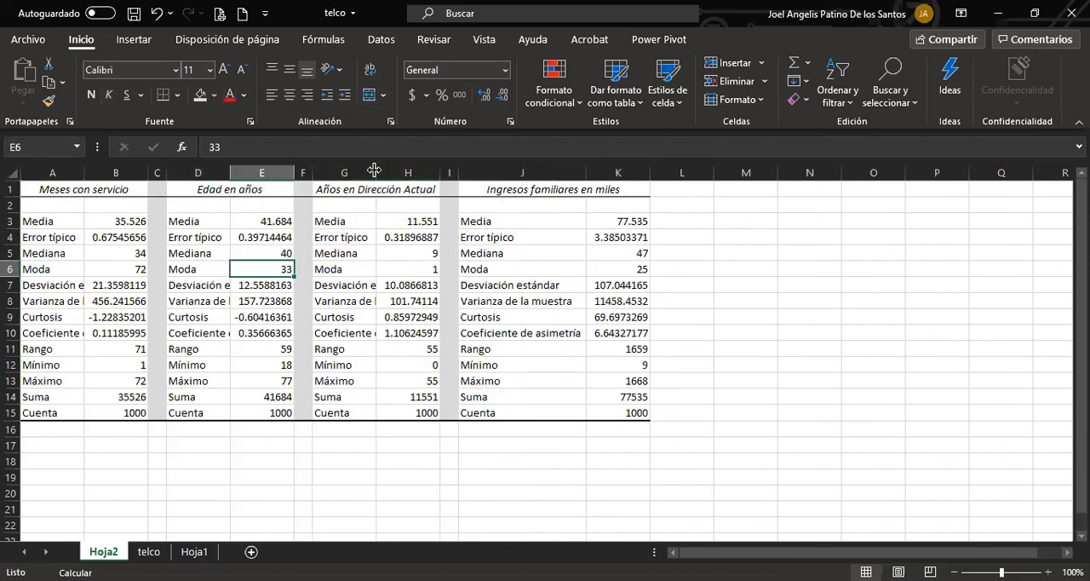
{"action": "double_click", "coordinate": [375, 172]}
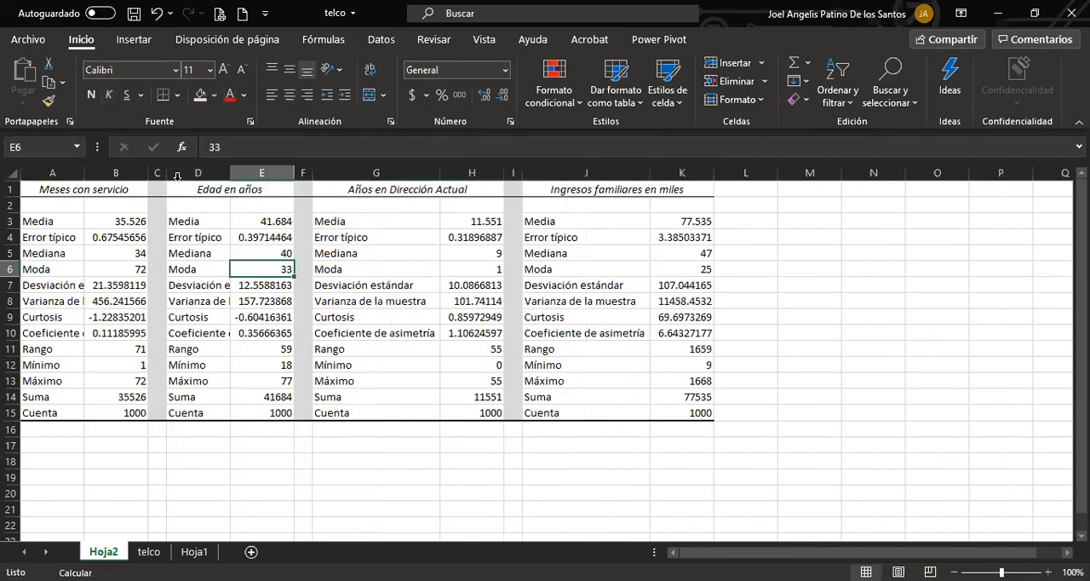
{"action": "double_click", "coordinate": [84, 172]}
{"action": "left_click", "coordinate": [221, 316]}
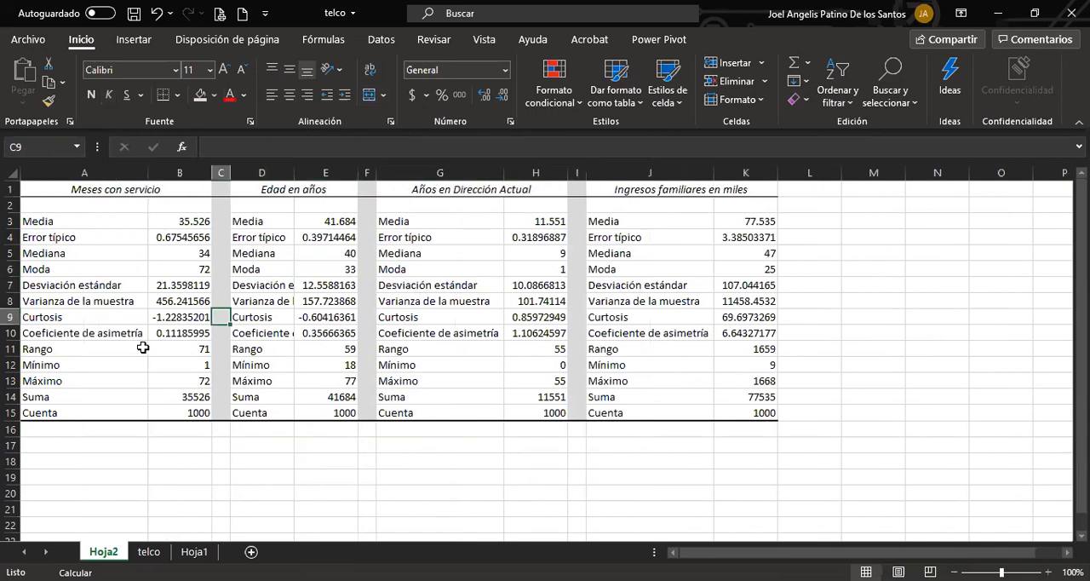
{"action": "double_click", "coordinate": [294, 172]}
{"action": "left_click", "coordinate": [271, 348]}
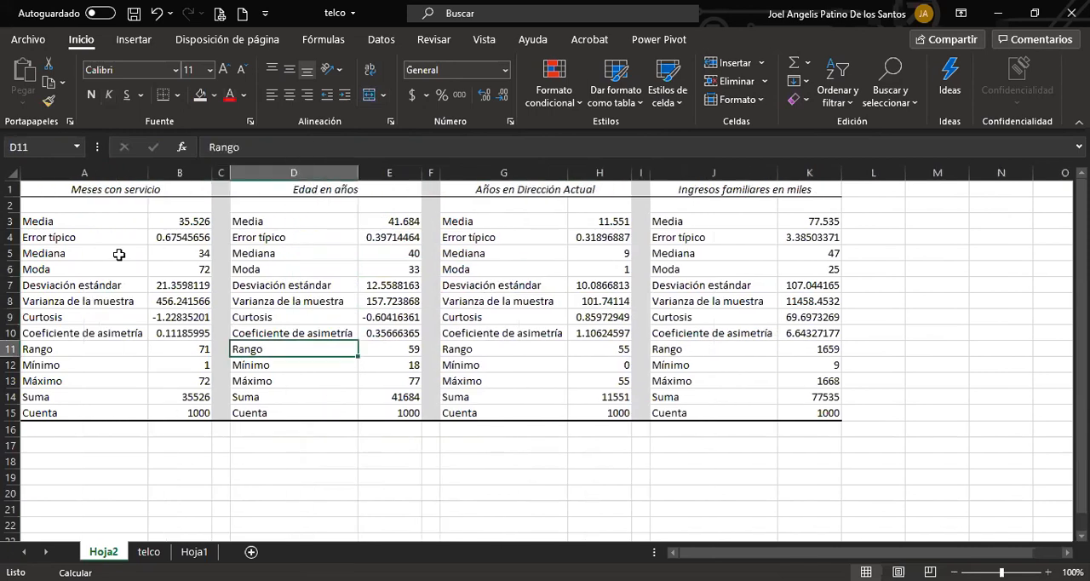
Zoom the sheet to 145% and make the variable headings in row 1 bold.
{"action": "left_click", "coordinate": [72, 210]}
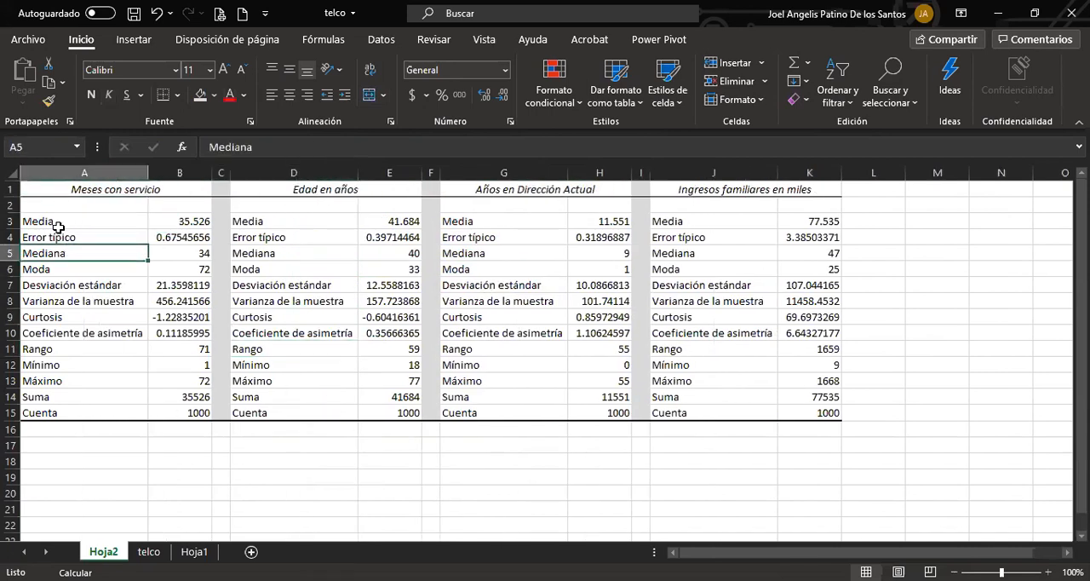
{"action": "scroll", "coordinate": [76, 291], "scroll_direction": "up", "scroll_amount": 1}
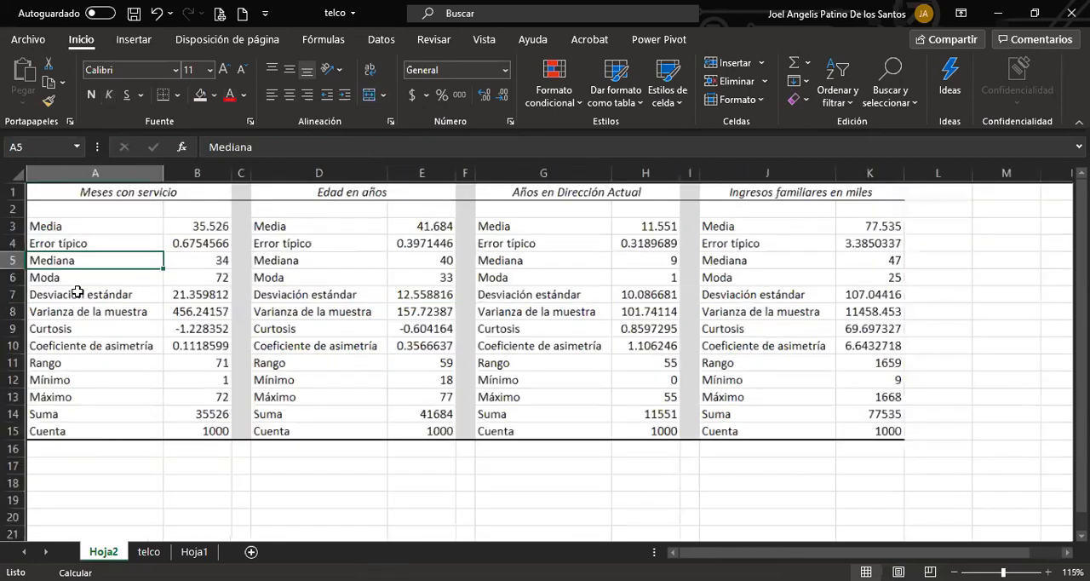
{"action": "scroll", "coordinate": [77, 291], "scroll_direction": "up", "scroll_amount": 2}
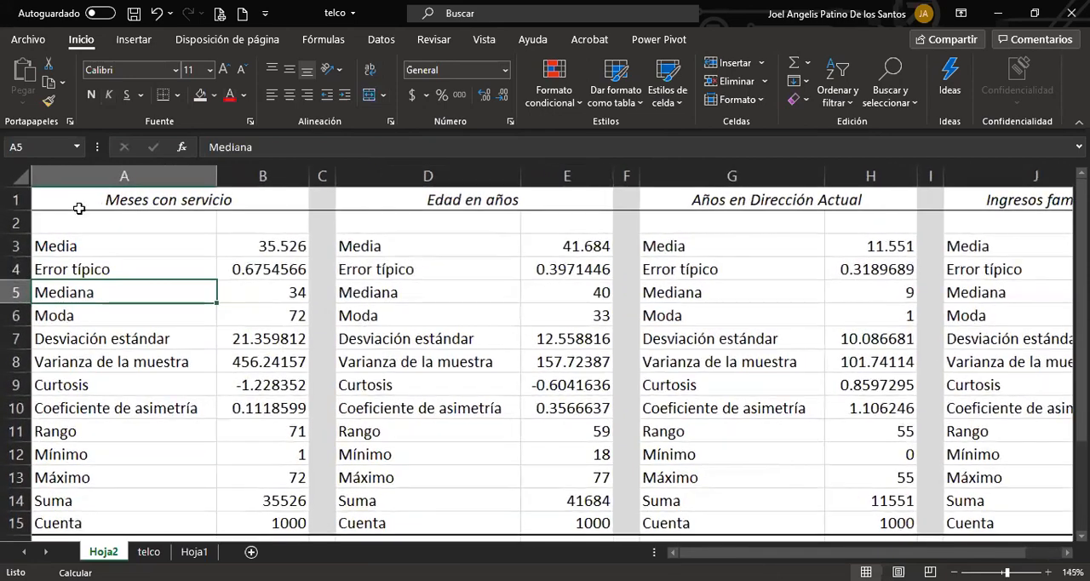
{"action": "left_click", "coordinate": [15, 199]}
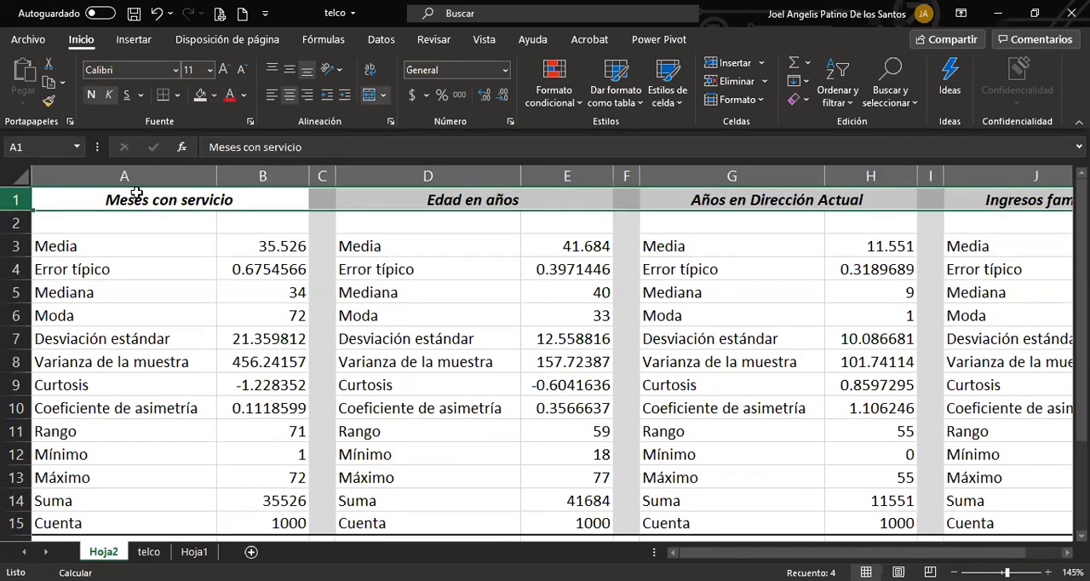
{"action": "left_click", "coordinate": [132, 269]}
Go over the Meses con servicio statistics block and its Media value in row 3.
{"action": "left_click_drag", "start_coordinate": [127, 199], "coordinate": [124, 528]}
{"action": "left_click", "coordinate": [121, 454]}
{"action": "left_click_drag", "start_coordinate": [57, 255], "coordinate": [285, 250]}
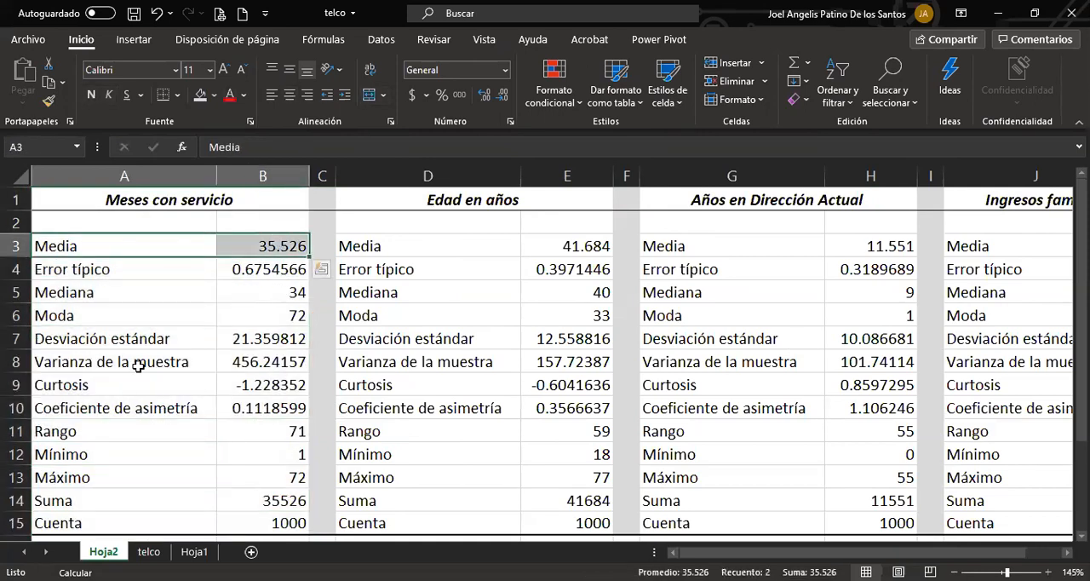
Set the font color of the whole Error típico row 4 to red.
{"action": "left_click", "coordinate": [107, 270]}
{"action": "left_click_drag", "start_coordinate": [107, 270], "coordinate": [237, 267]}
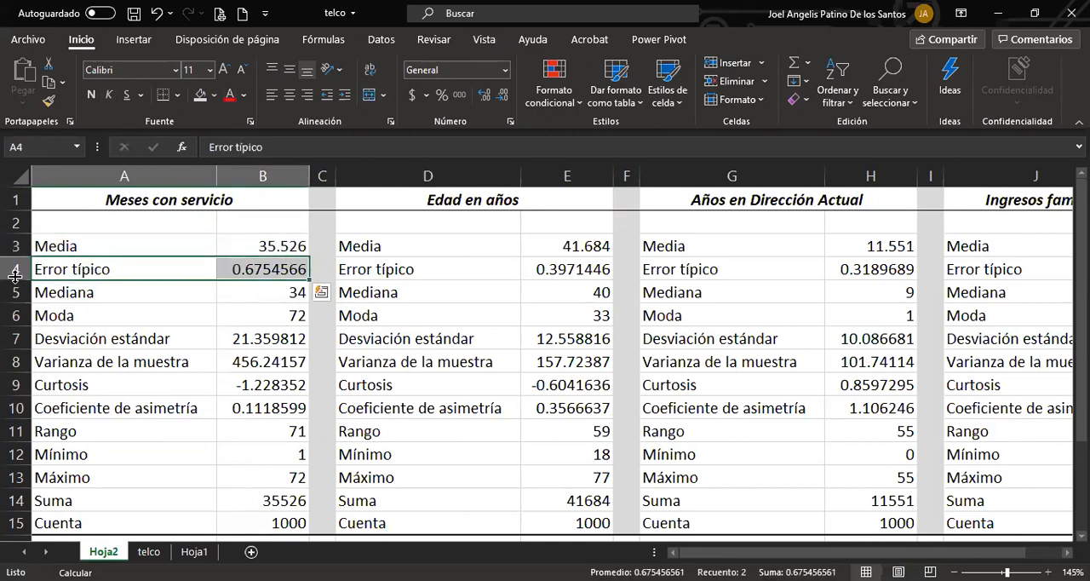
{"action": "left_click", "coordinate": [15, 269]}
{"action": "left_click", "coordinate": [227, 102]}
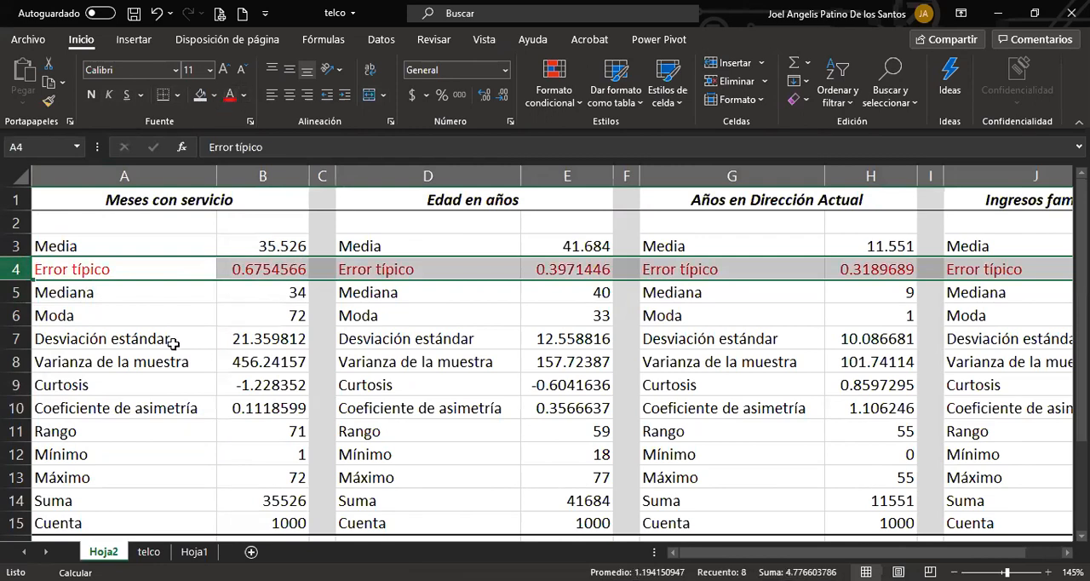
{"action": "left_click", "coordinate": [170, 342]}
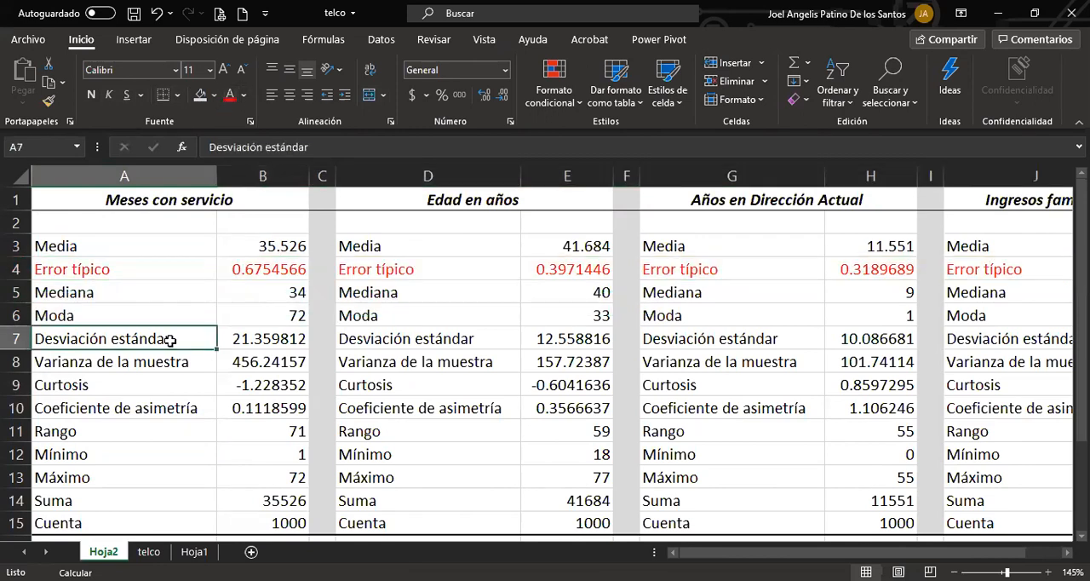
Go over the statistic rows one by one, from Media and Mediana through Rango, Mínimo and Máximo to Suma and Cuenta.
{"action": "left_click", "coordinate": [14, 246]}
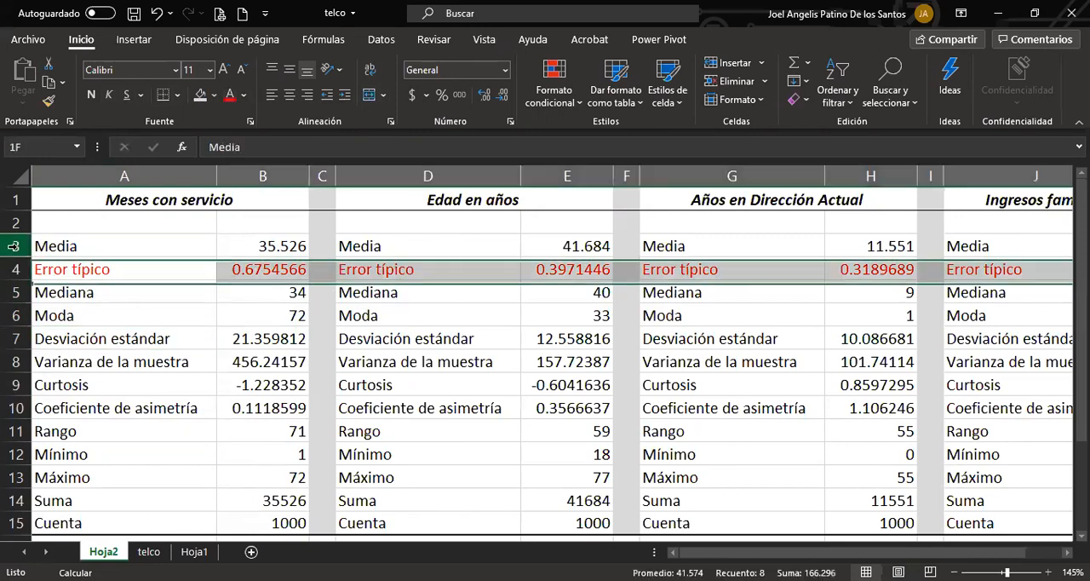
{"action": "left_click", "coordinate": [16, 292]}
{"action": "left_click", "coordinate": [17, 315]}
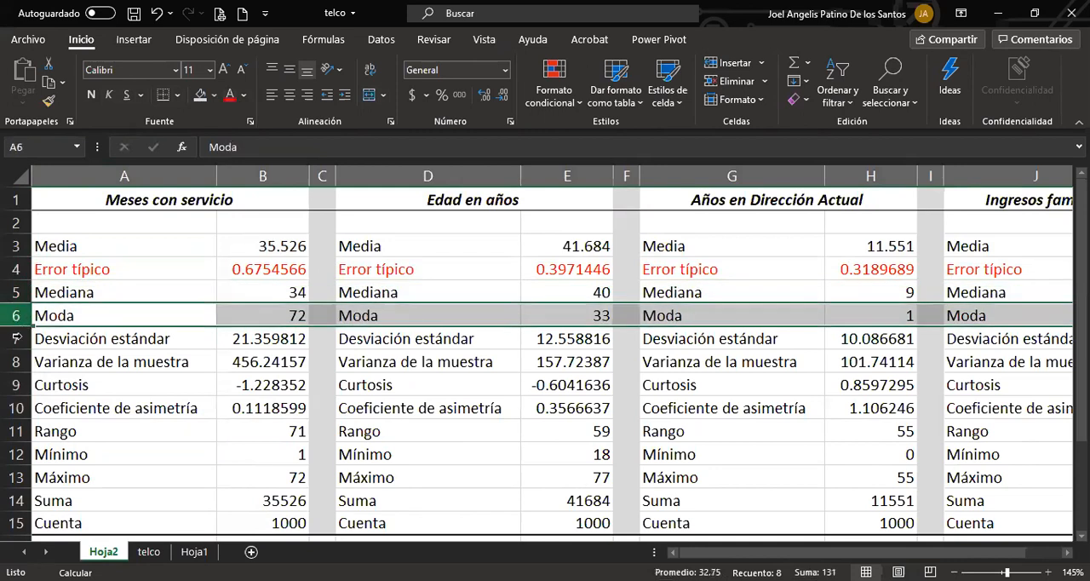
{"action": "left_click", "coordinate": [15, 338]}
{"action": "left_click", "coordinate": [14, 361]}
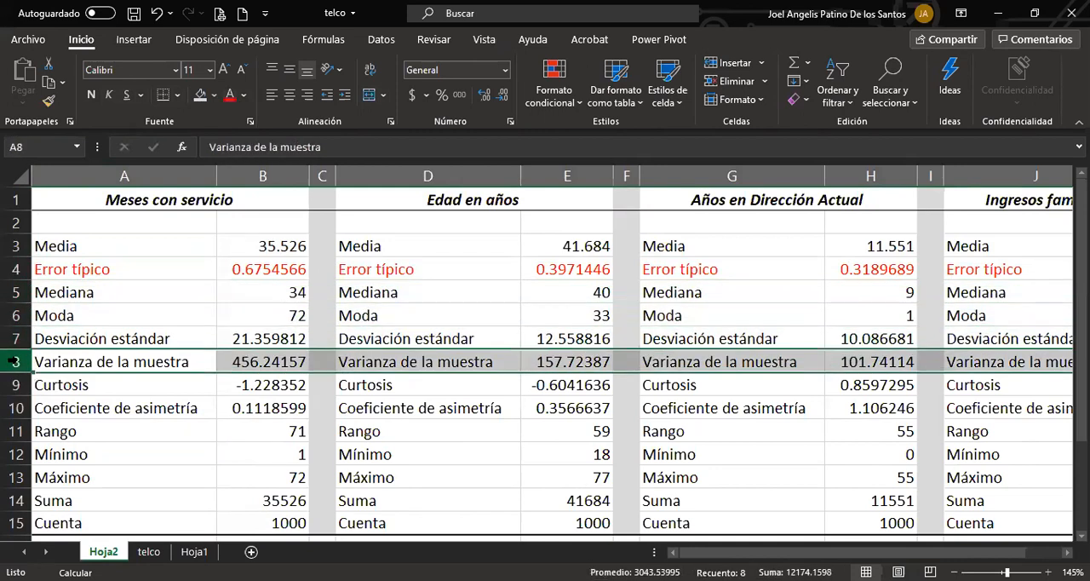
{"action": "left_click", "coordinate": [15, 384]}
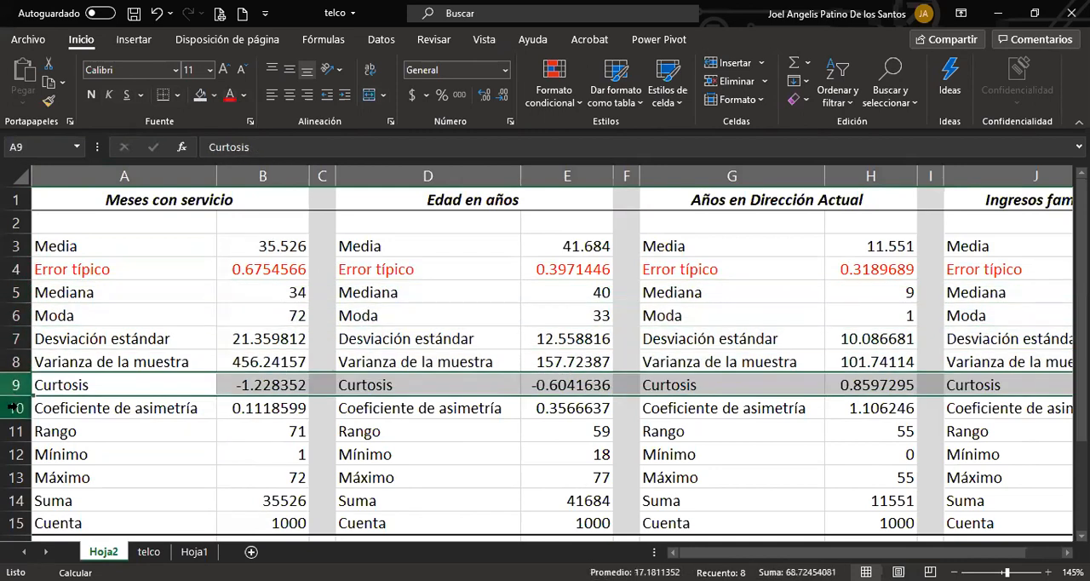
{"action": "left_click", "coordinate": [15, 408]}
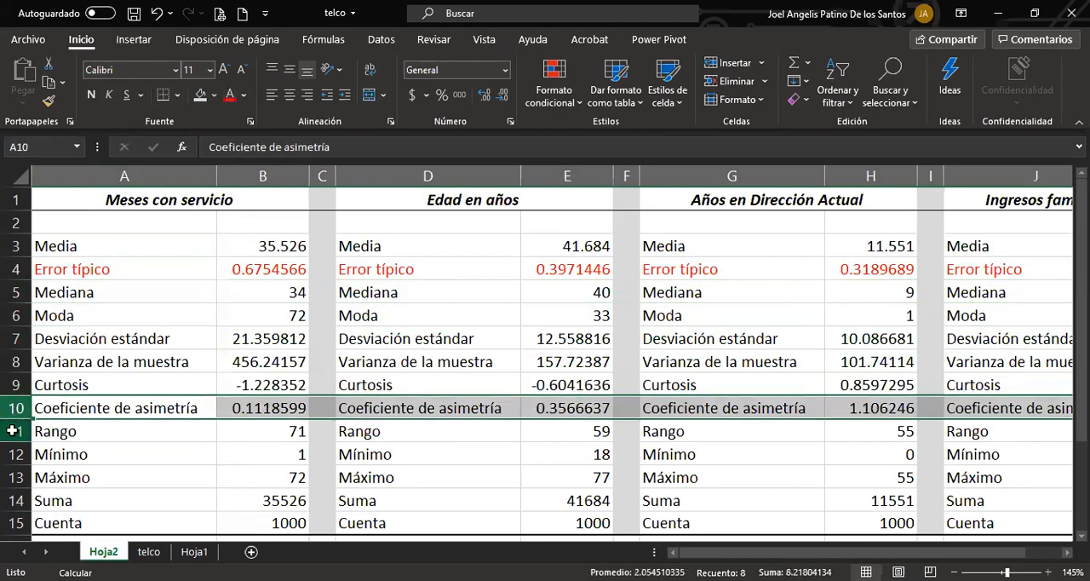
{"action": "left_click", "coordinate": [16, 431]}
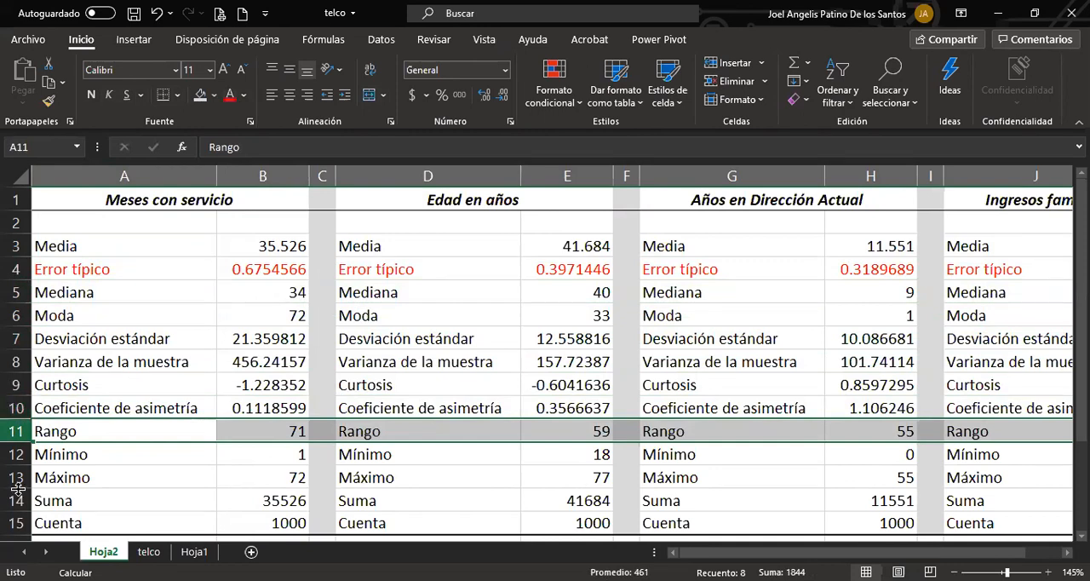
{"action": "left_click", "coordinate": [12, 462]}
{"action": "left_click_drag", "start_coordinate": [10, 472], "coordinate": [17, 523]}
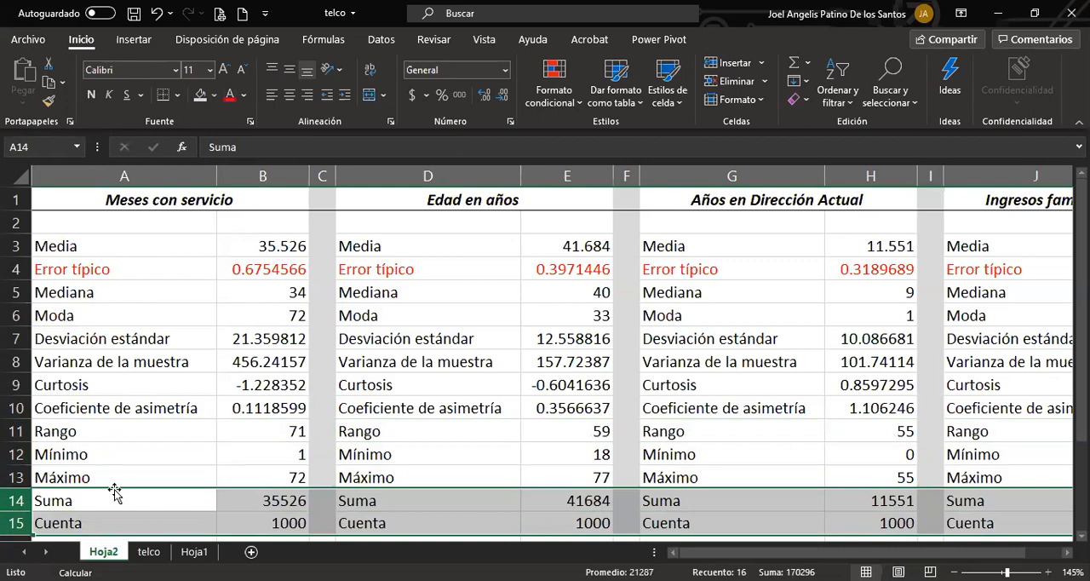
Examine the Curtosis and Coeficiente de asimetría values for Meses con servicio and Edad en años.
{"action": "left_click", "coordinate": [62, 410]}
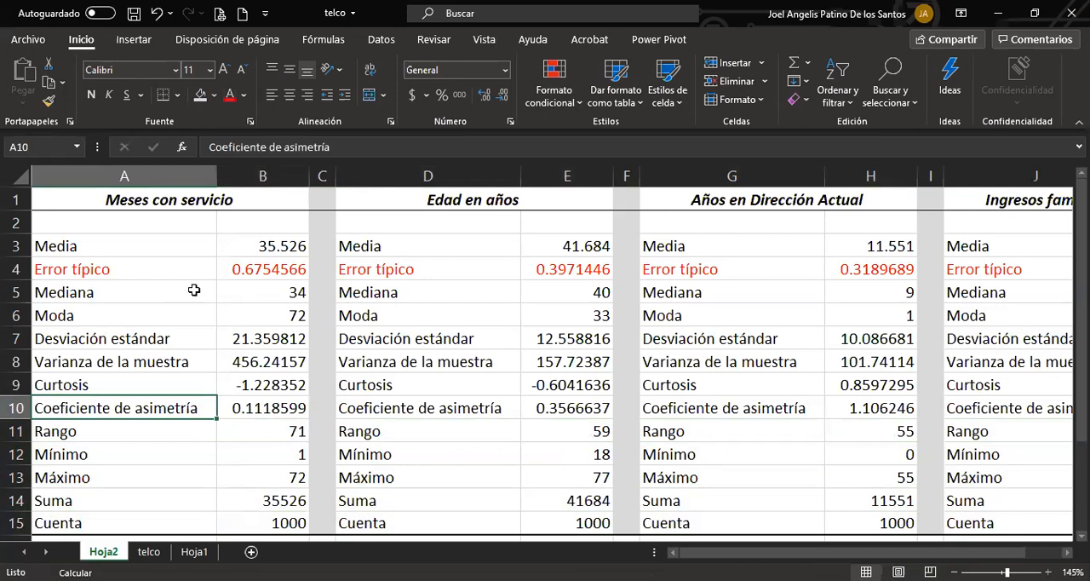
{"action": "left_click_drag", "start_coordinate": [273, 384], "coordinate": [119, 393]}
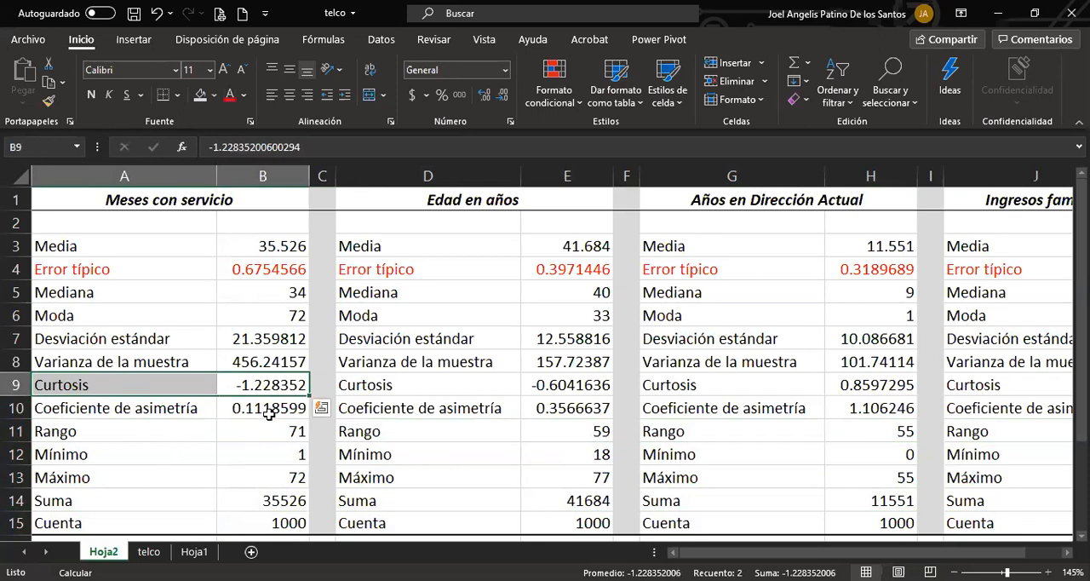
{"action": "left_click_drag", "start_coordinate": [271, 409], "coordinate": [166, 409]}
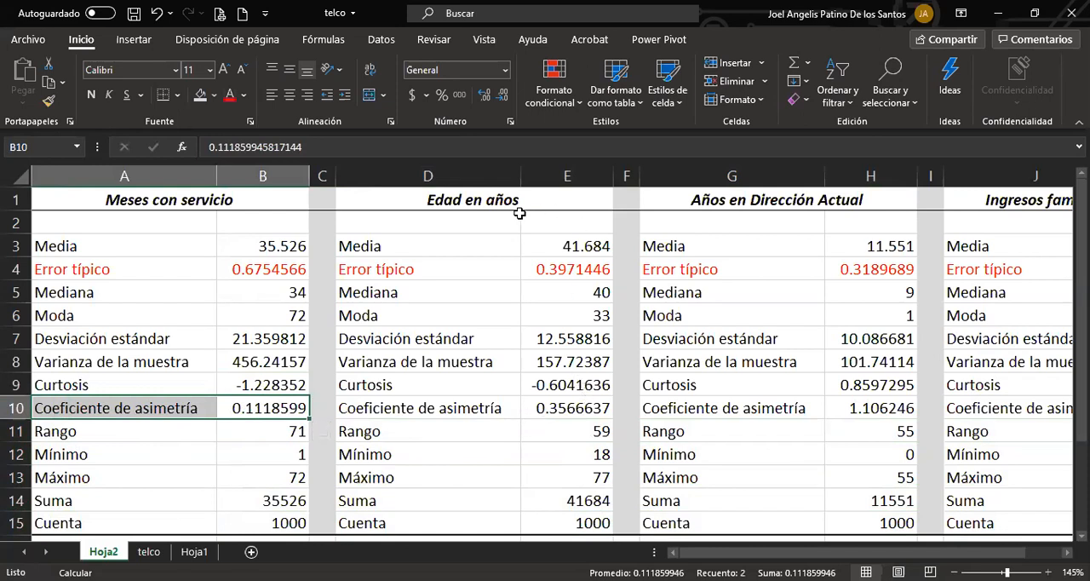
{"action": "left_click_drag", "start_coordinate": [573, 384], "coordinate": [570, 408]}
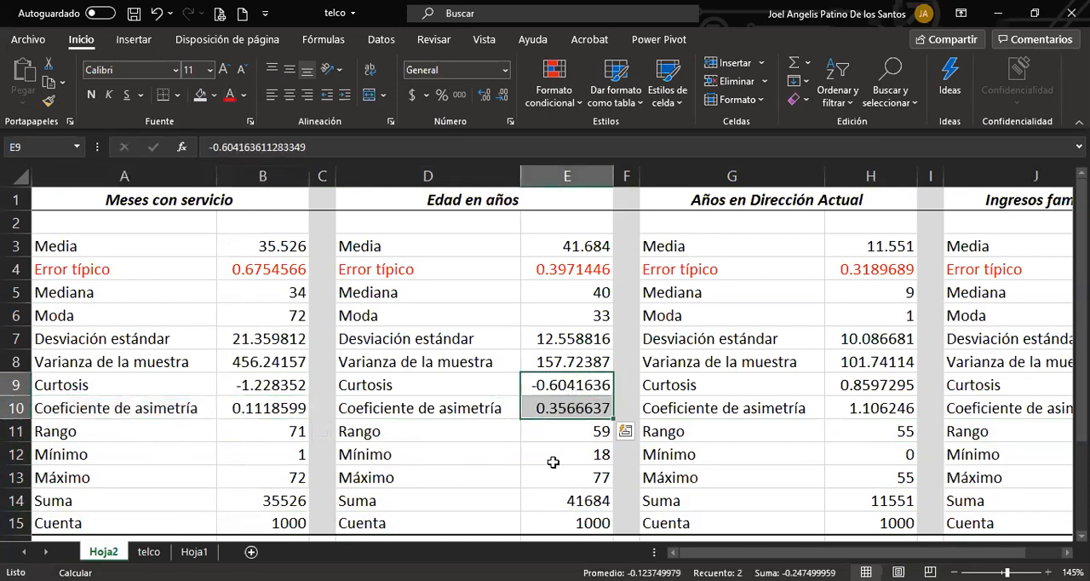
{"action": "left_click_drag", "start_coordinate": [681, 551], "coordinate": [720, 552]}
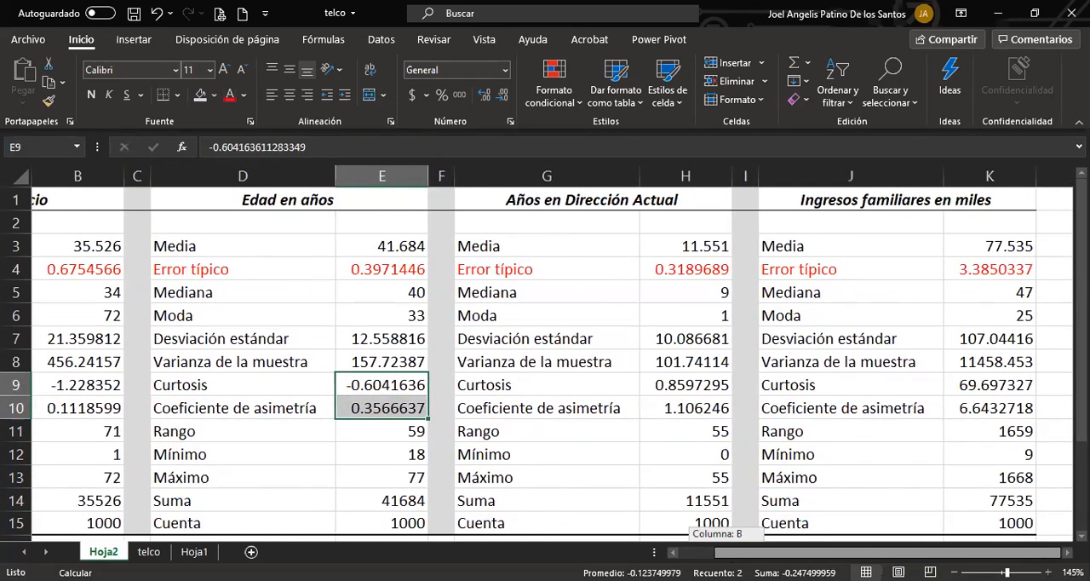
Compare Curtosis, Coeficiente de asimetría, Media and Moda for Años en Dirección Actual, and examine curtosis and asimetría for Ingresos familiares en miles.
{"action": "left_click_drag", "start_coordinate": [688, 385], "coordinate": [586, 408]}
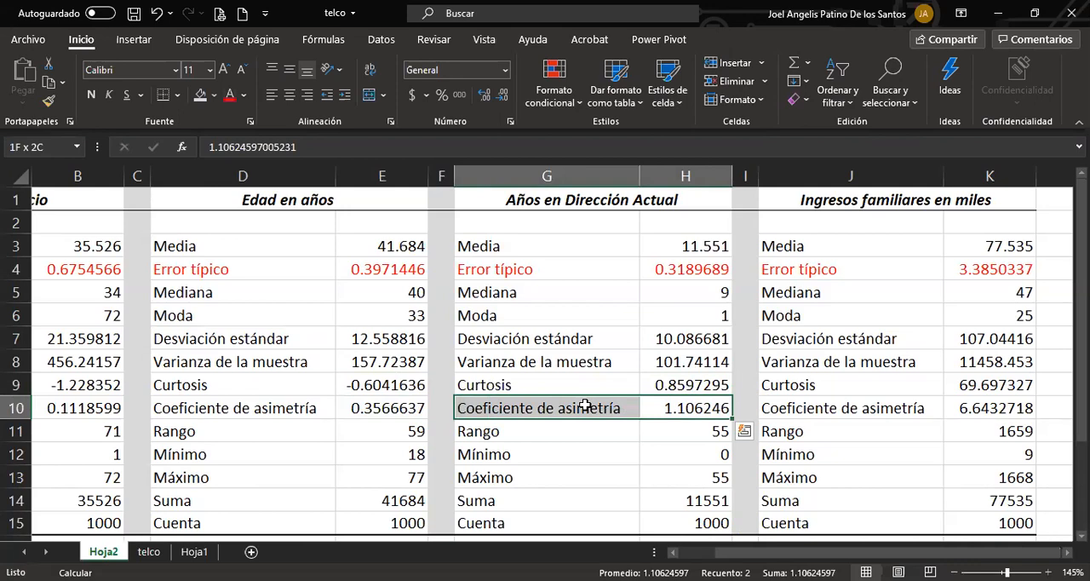
{"action": "left_click_drag", "start_coordinate": [586, 408], "coordinate": [584, 405]}
{"action": "left_click_drag", "start_coordinate": [609, 246], "coordinate": [700, 246]}
{"action": "left_click_drag", "start_coordinate": [561, 316], "coordinate": [694, 311]}
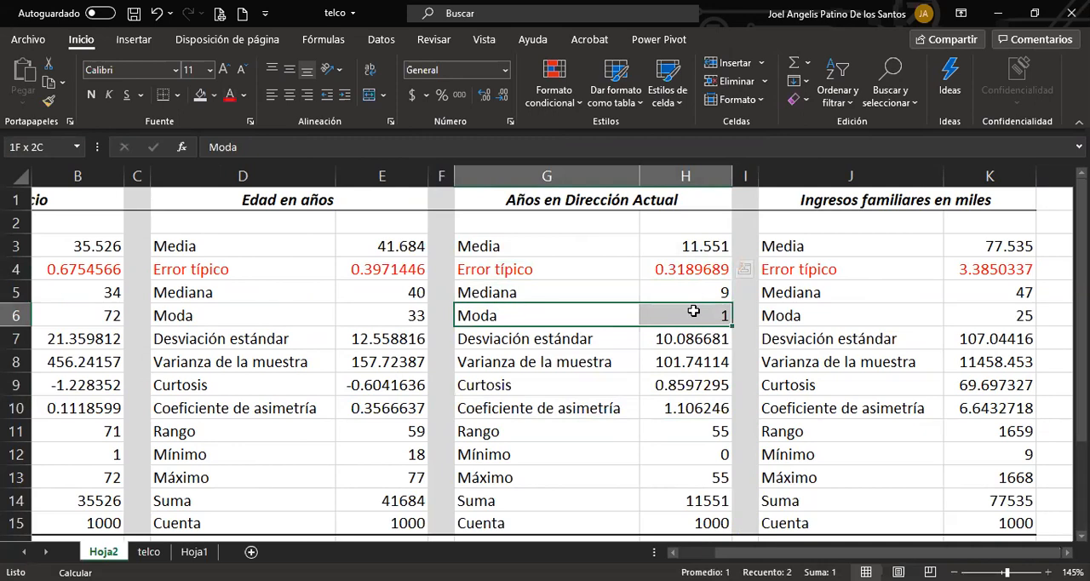
{"action": "left_click_drag", "start_coordinate": [596, 409], "coordinate": [677, 409]}
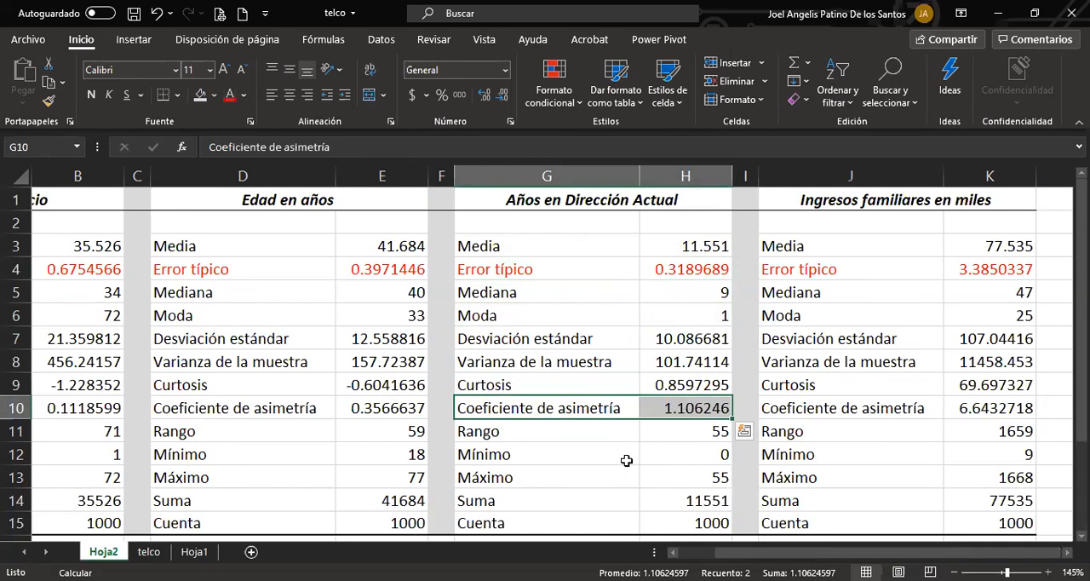
{"action": "left_click_drag", "start_coordinate": [623, 385], "coordinate": [706, 384]}
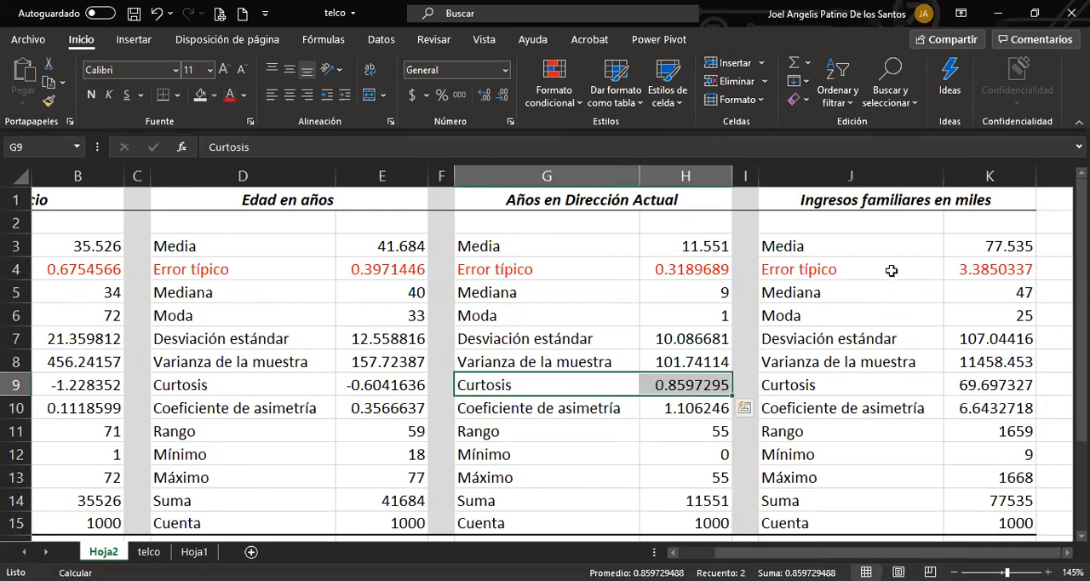
{"action": "left_click_drag", "start_coordinate": [860, 385], "coordinate": [970, 410]}
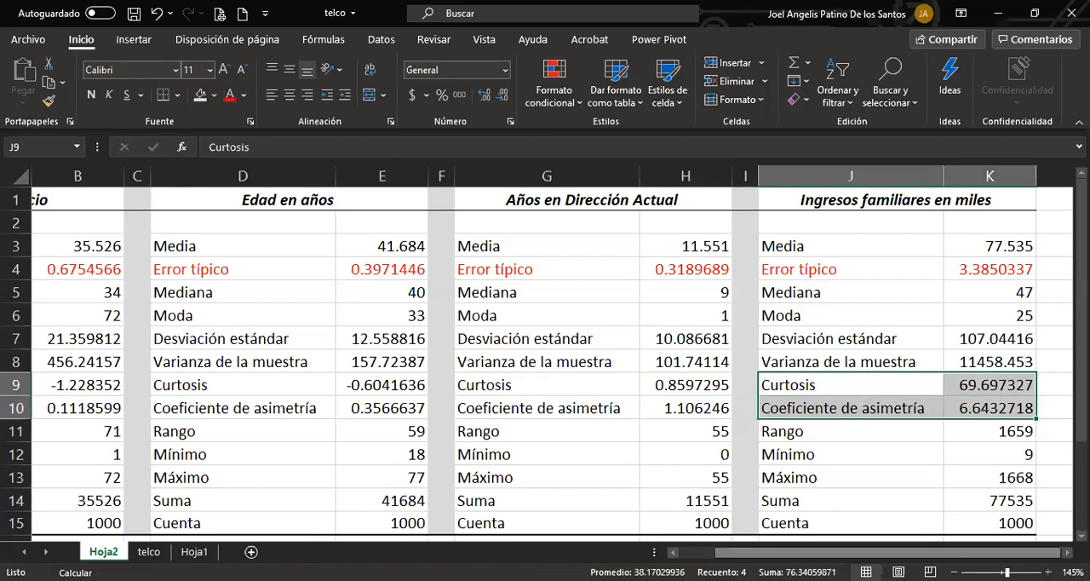
Insert a row below Desviación estándar and label it "Coeficiente de Var" in A8.
{"action": "scroll", "coordinate": [61, 409], "scroll_direction": "left", "scroll_amount": 3}
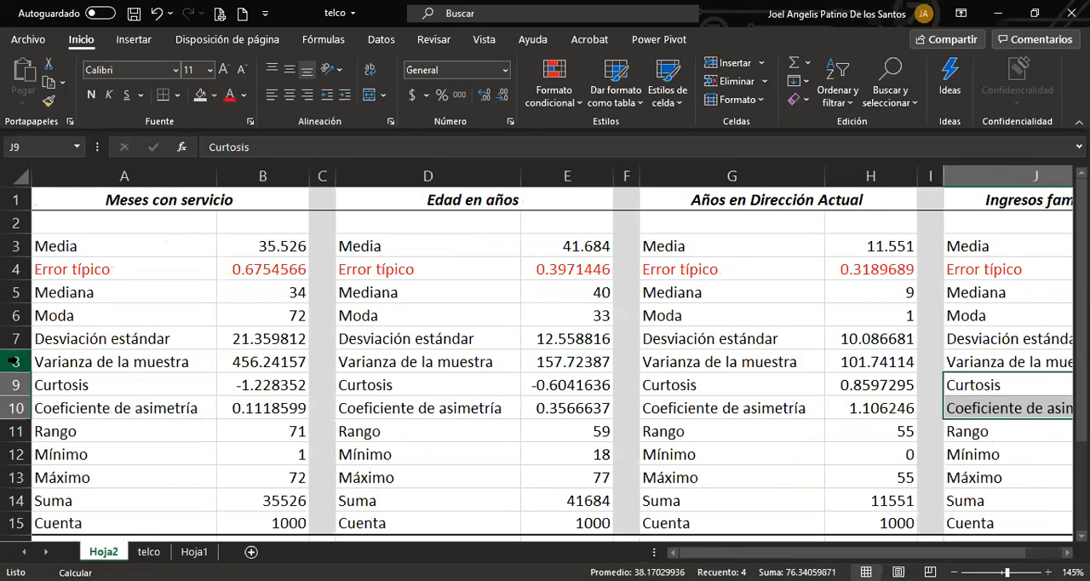
{"action": "right_click", "coordinate": [15, 361]}
{"action": "left_click", "coordinate": [51, 212]}
{"action": "left_click", "coordinate": [126, 362]}
{"action": "type", "text": "Coeficiente de "}
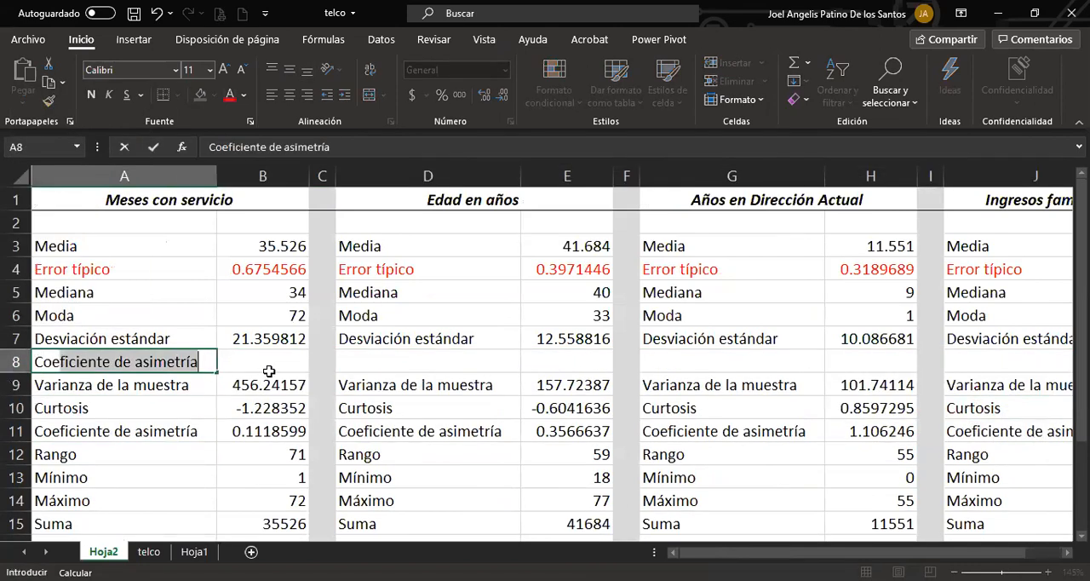
{"action": "type", "text": "V"}
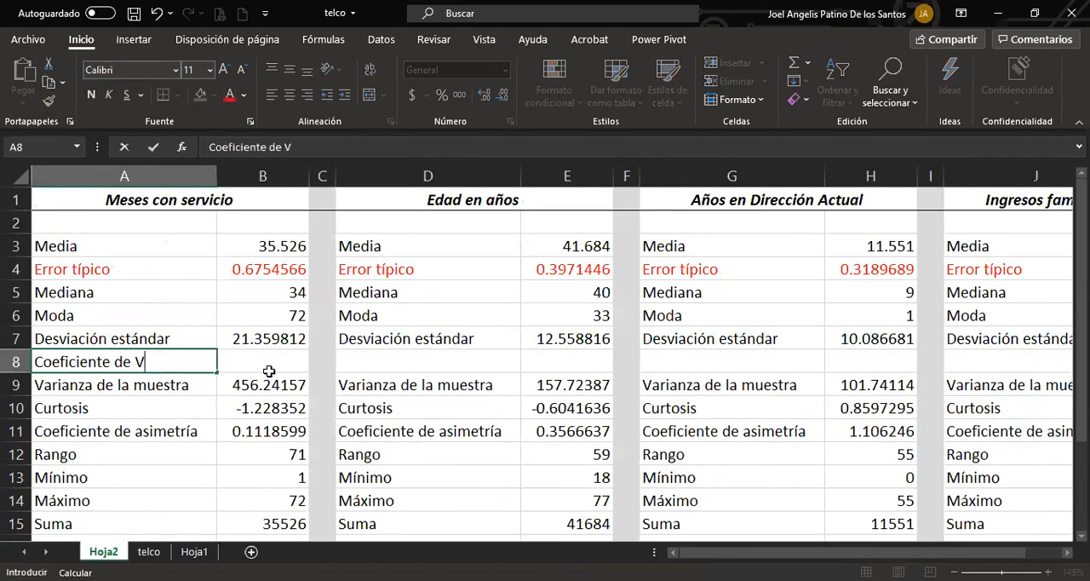
{"action": "type", "text": "ar"}
{"action": "key", "text": "Return"}
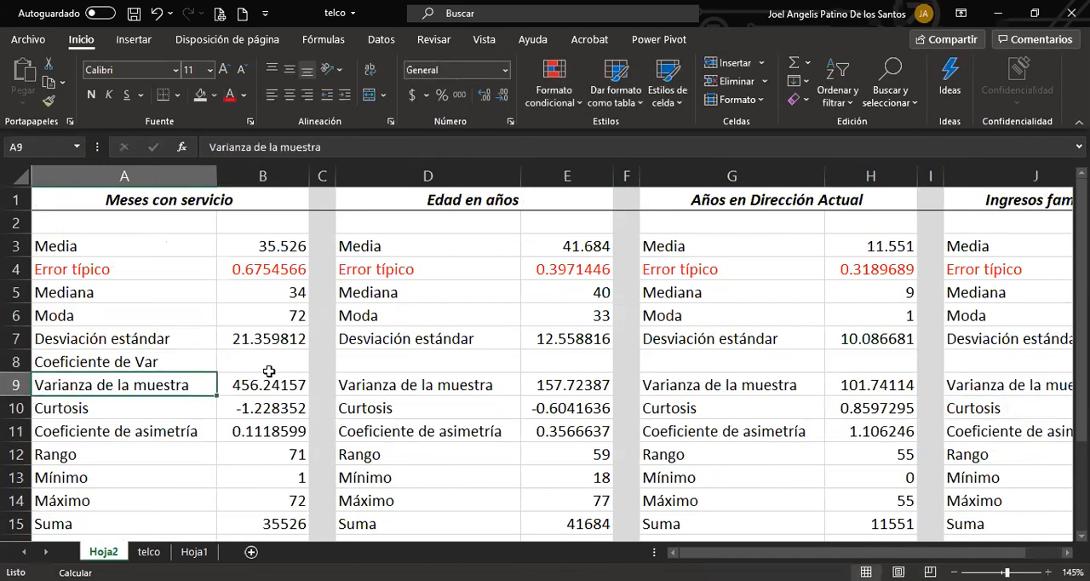
Calculate the coefficient of variation for Meses con servicio in B8 with the formula +B7/B3.
{"action": "left_click", "coordinate": [161, 364]}
{"action": "left_click", "coordinate": [239, 359]}
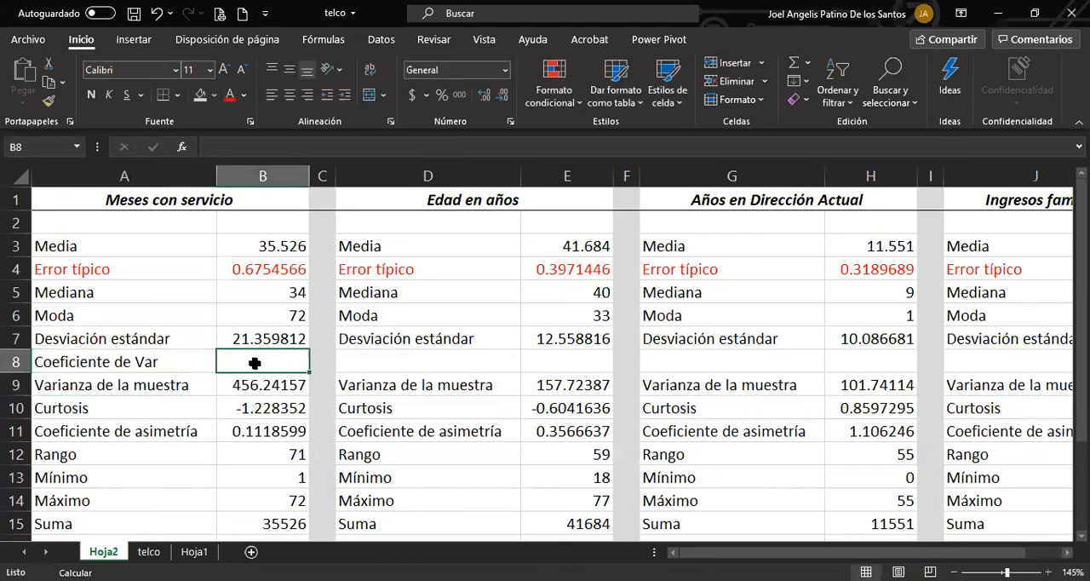
{"action": "type", "text": "+"}
{"action": "left_click", "coordinate": [279, 336]}
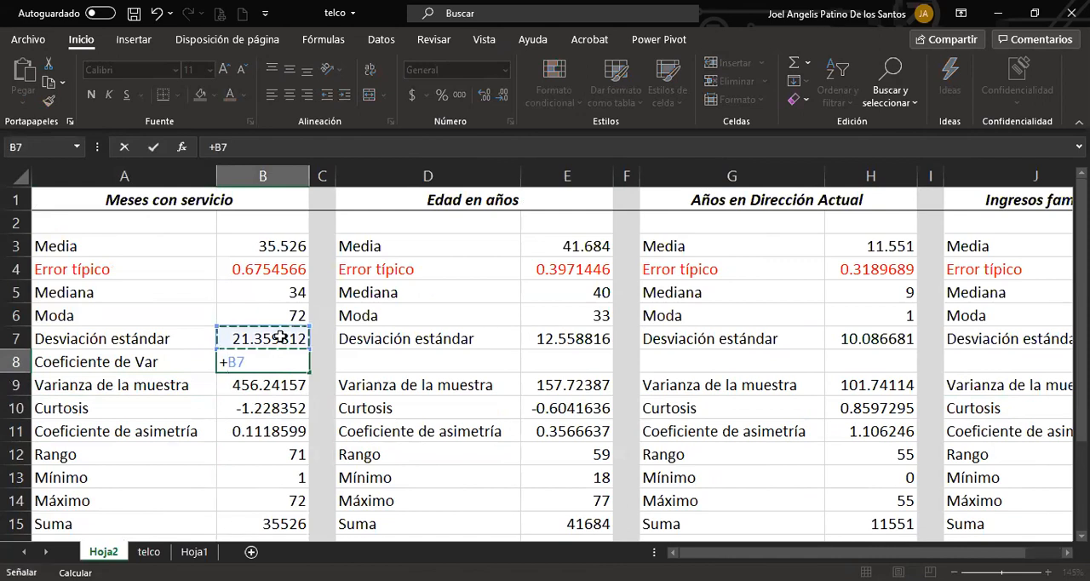
{"action": "type", "text": "/"}
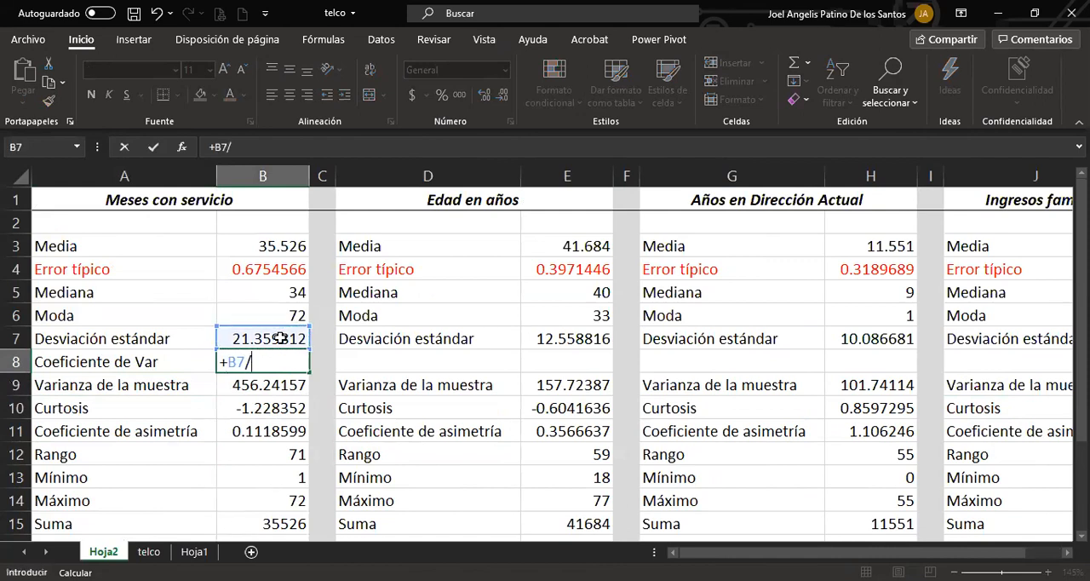
{"action": "left_click", "coordinate": [289, 244]}
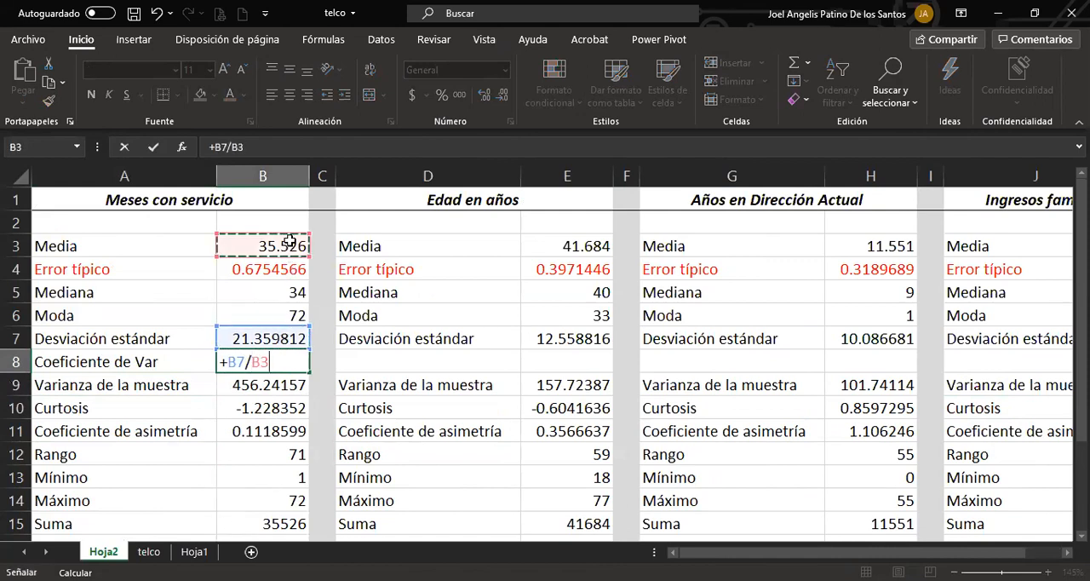
{"action": "key", "text": "Return"}
Format the coefficient of variation in B8 as a percentage with two decimal places.
{"action": "left_click", "coordinate": [290, 360]}
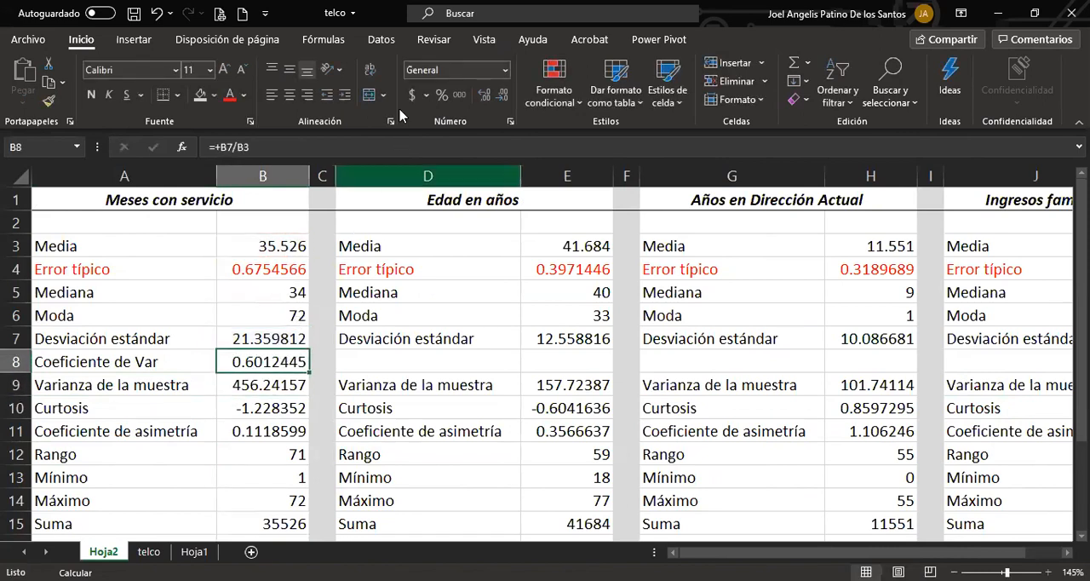
{"action": "left_click", "coordinate": [440, 94]}
{"action": "left_click", "coordinate": [484, 95]}
{"action": "left_click", "coordinate": [484, 94]}
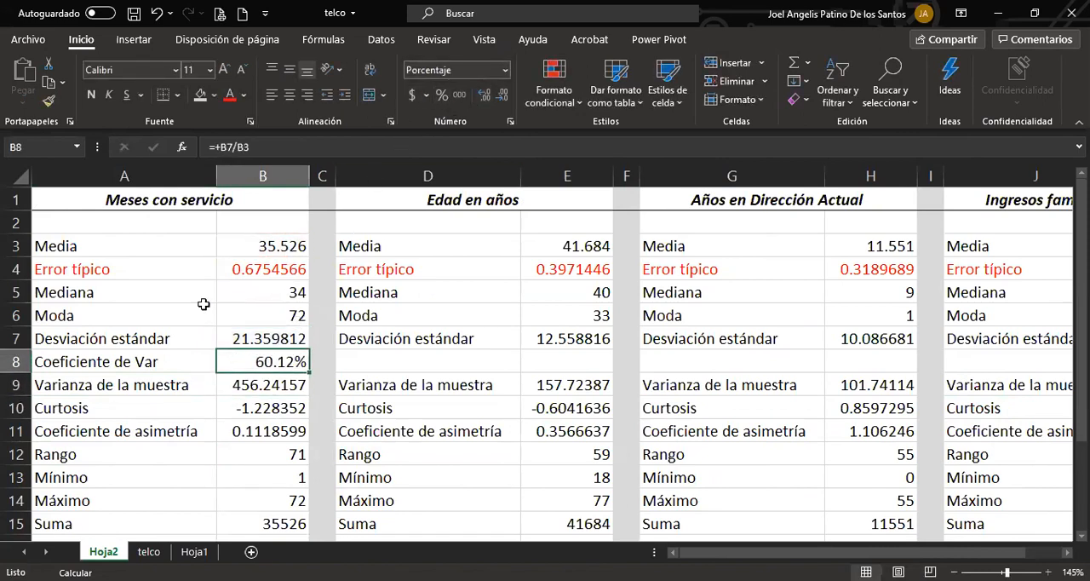
Make the Coeficiente de Var label and value in A8:B8 bold with a light gray fill.
{"action": "left_click_drag", "start_coordinate": [32, 358], "coordinate": [259, 363]}
{"action": "key", "text": "ctrl+c"}
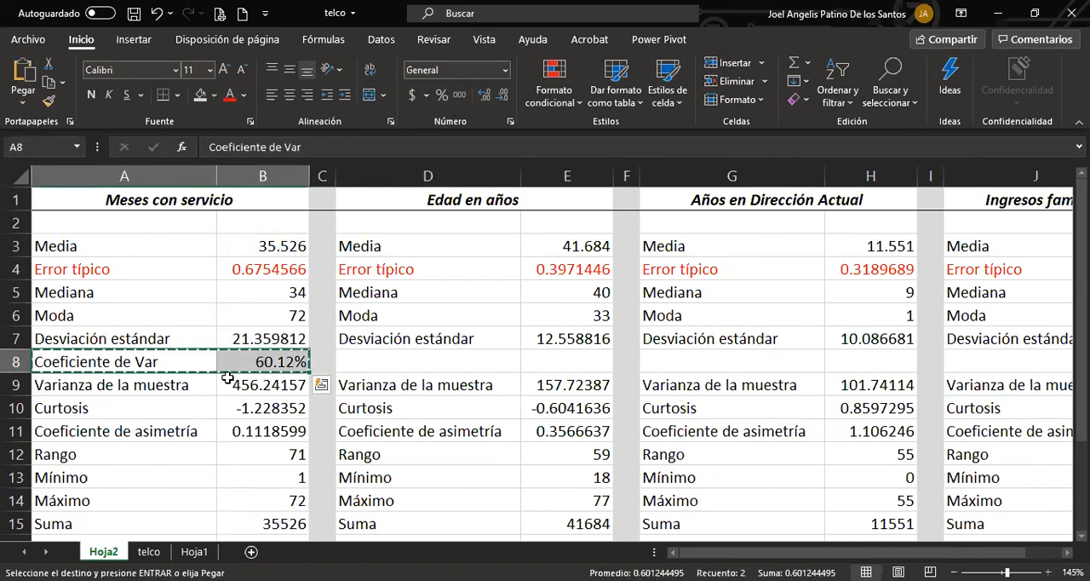
{"action": "key", "text": "Escape"}
{"action": "left_click", "coordinate": [92, 95]}
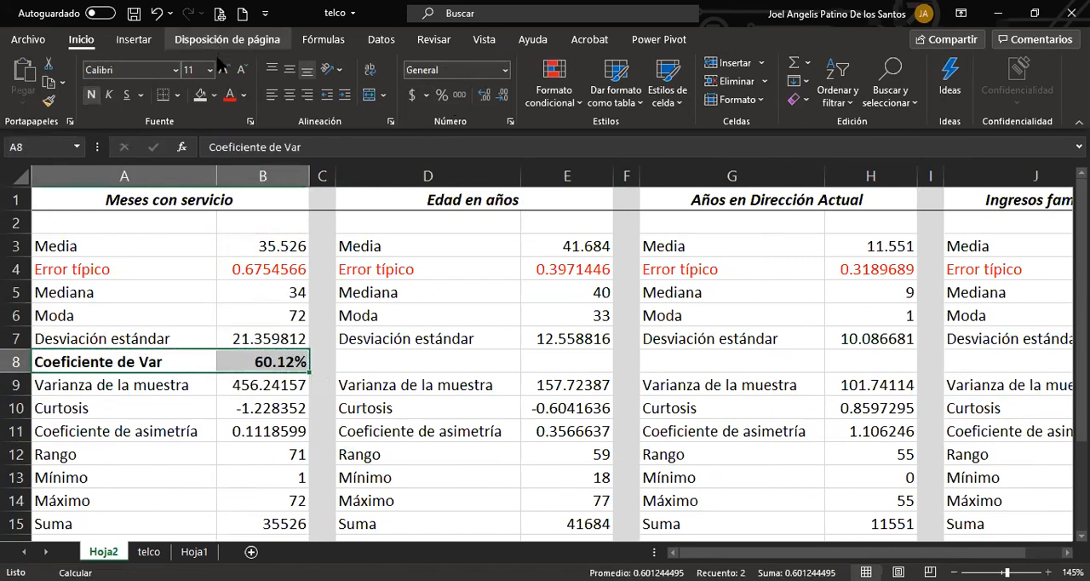
{"action": "left_click", "coordinate": [200, 96]}
Copy the Coeficiente de Var label and formula from A8:B8 into the other three variable blocks at D8, G8 and J8.
{"action": "key", "text": "ctrl+c"}
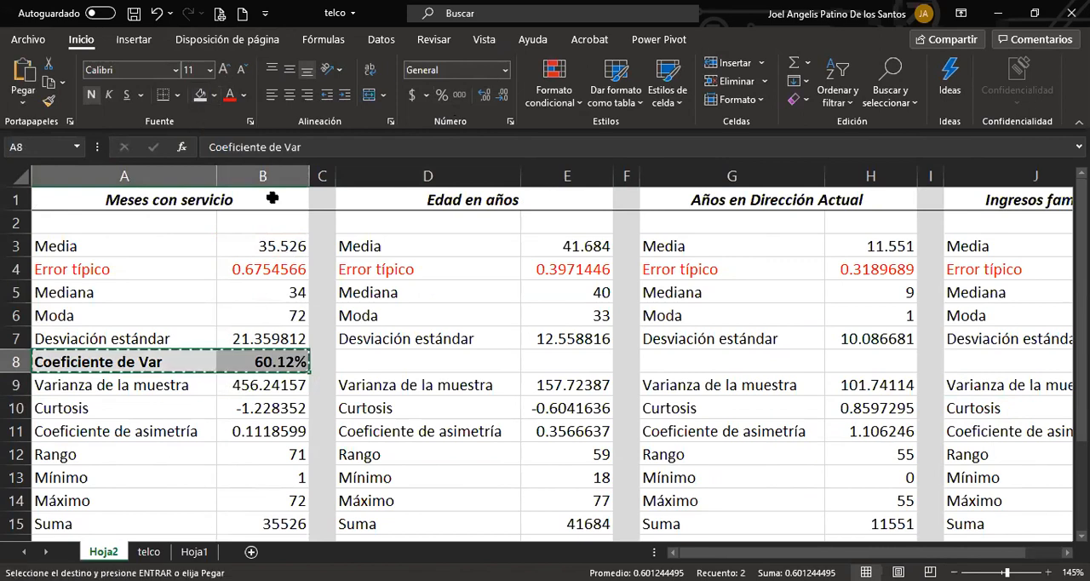
{"action": "left_click", "coordinate": [389, 362]}
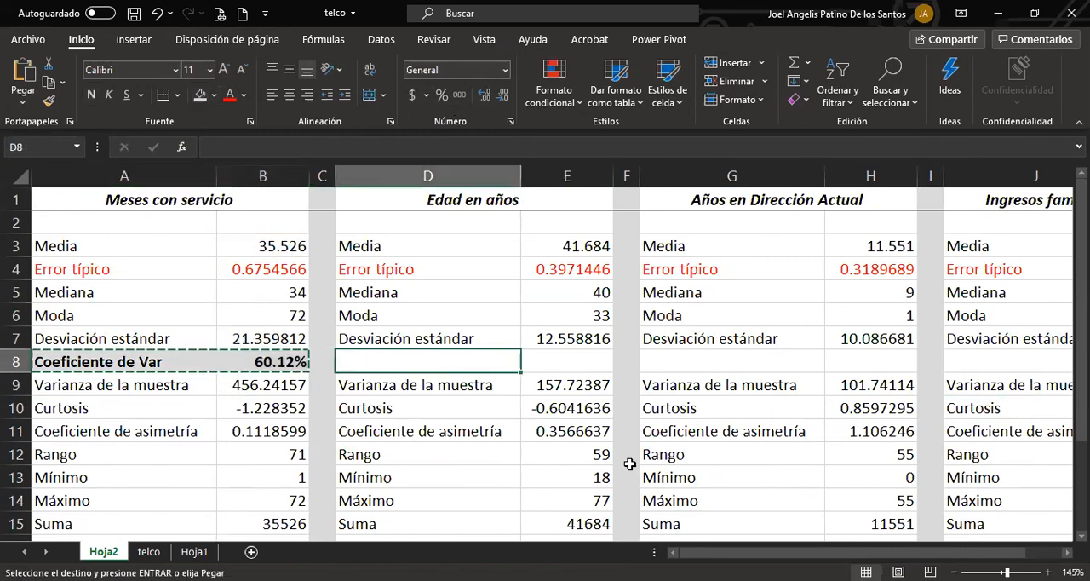
{"action": "left_click", "coordinate": [652, 364], "text": "ctrl"}
{"action": "left_click", "coordinate": [960, 360], "text": "ctrl"}
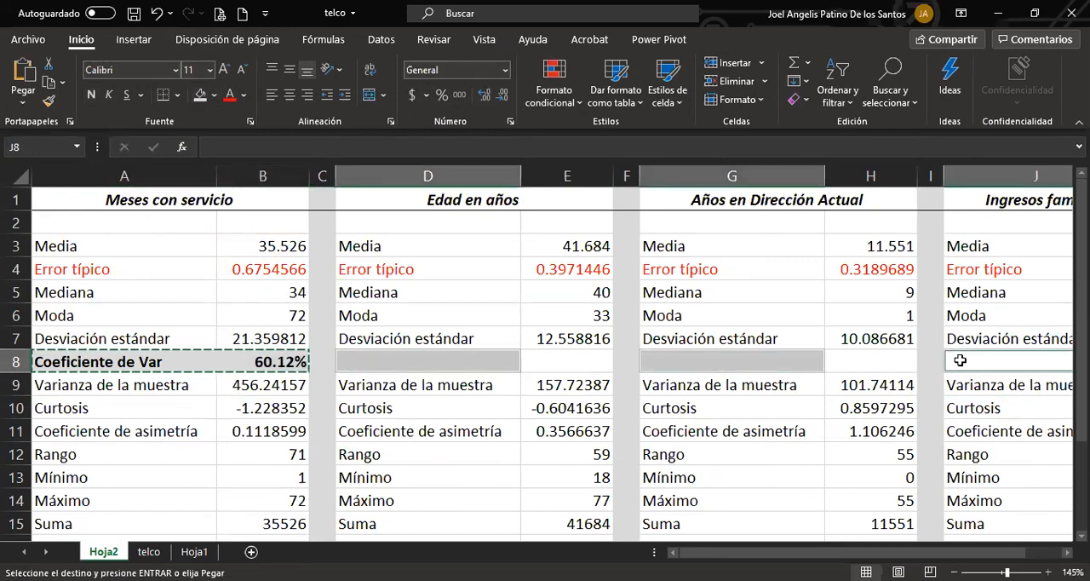
{"action": "key", "text": "Return"}
Re-enter the copied coefficient of variation formulas in E8, H8 and K8 so that each block recalculates.
{"action": "left_click", "coordinate": [567, 431]}
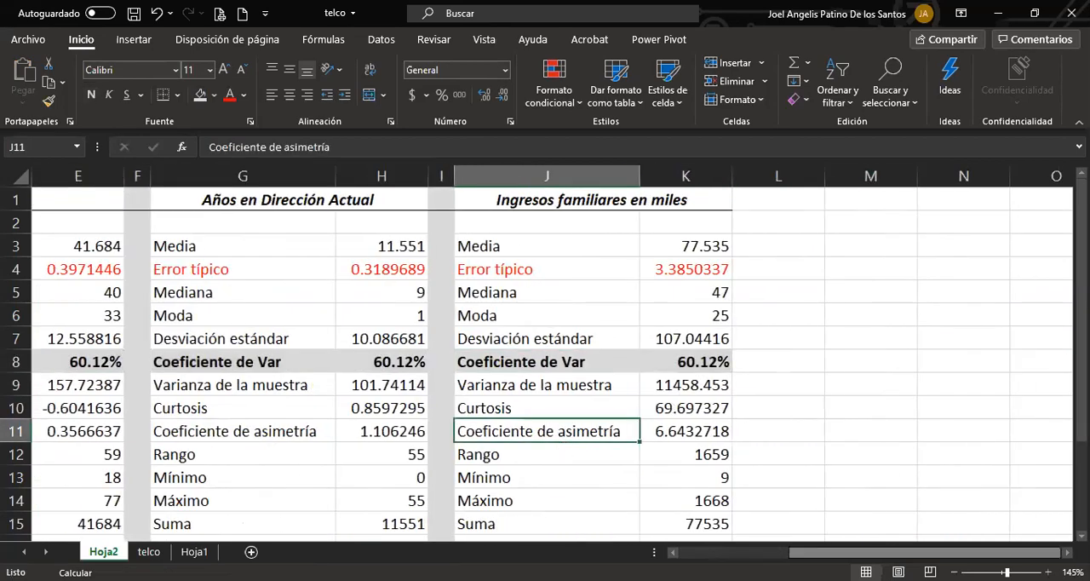
{"action": "left_click_drag", "start_coordinate": [881, 554], "coordinate": [749, 553]}
{"action": "left_click", "coordinate": [598, 363]}
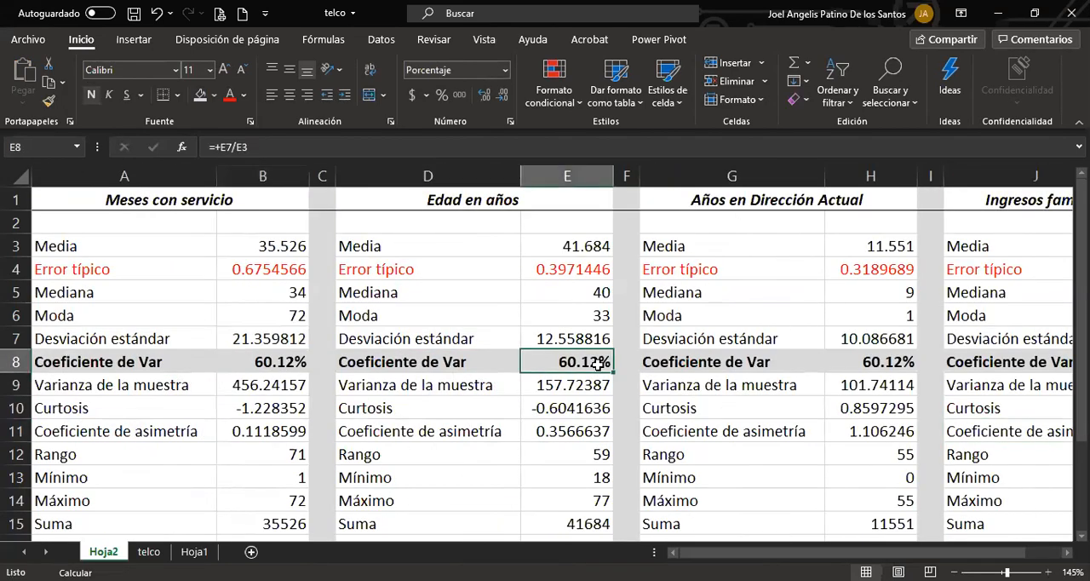
{"action": "double_click", "coordinate": [599, 363]}
{"action": "key", "text": "Return"}
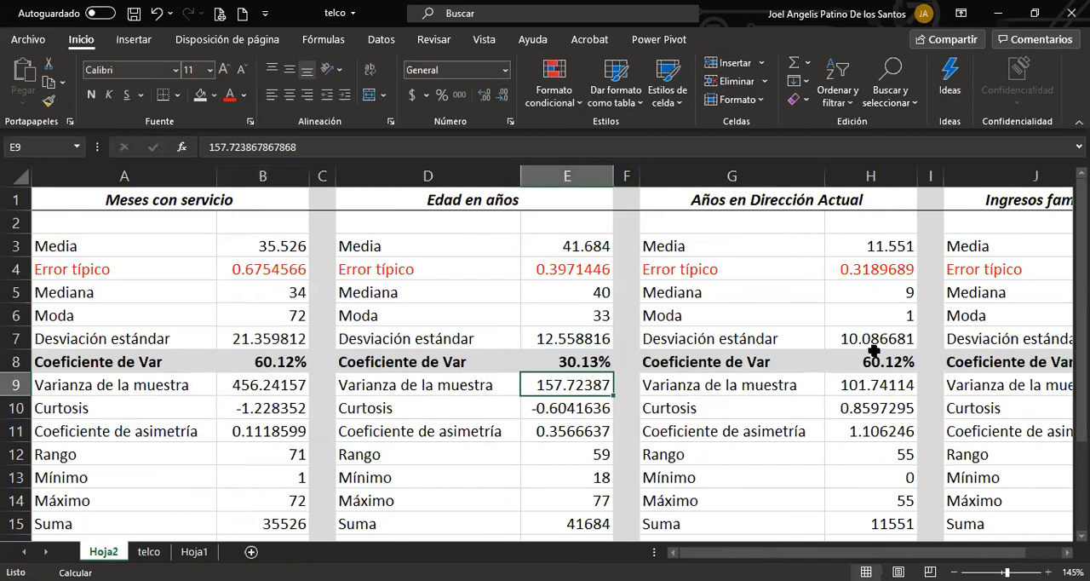
{"action": "left_click", "coordinate": [881, 361]}
{"action": "double_click", "coordinate": [881, 361]}
{"action": "key", "text": "Return"}
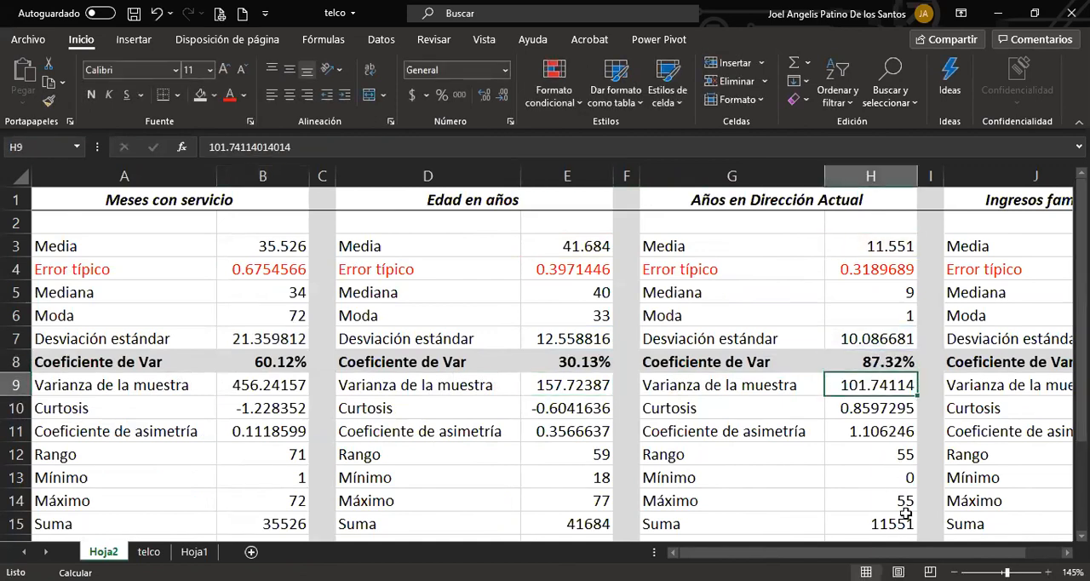
{"action": "scroll", "coordinate": [1009, 384], "scroll_direction": "right", "scroll_amount": 3}
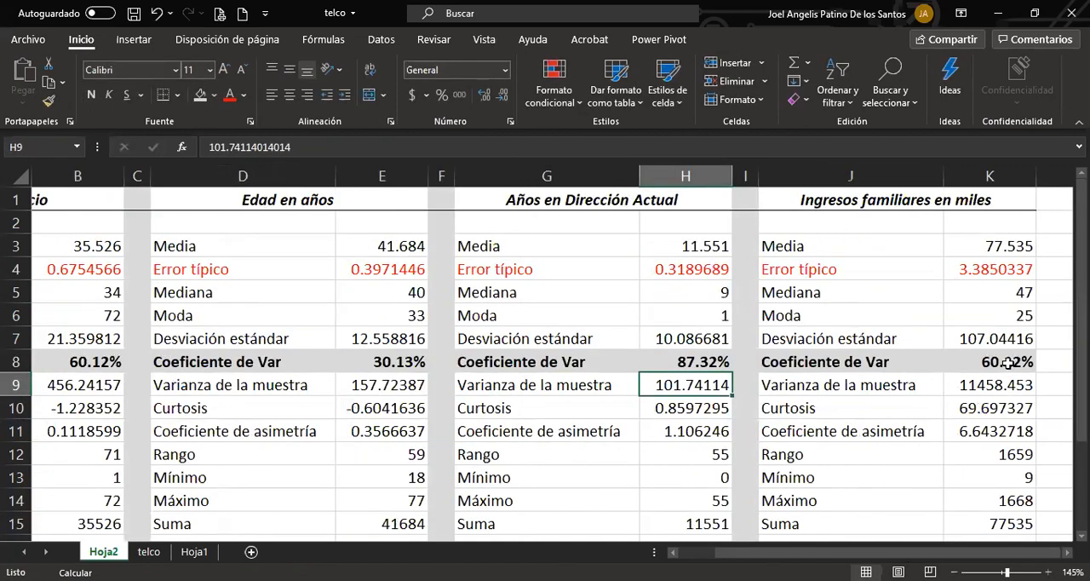
{"action": "left_click", "coordinate": [1008, 362]}
{"action": "double_click", "coordinate": [1008, 362]}
{"action": "key", "text": "Return"}
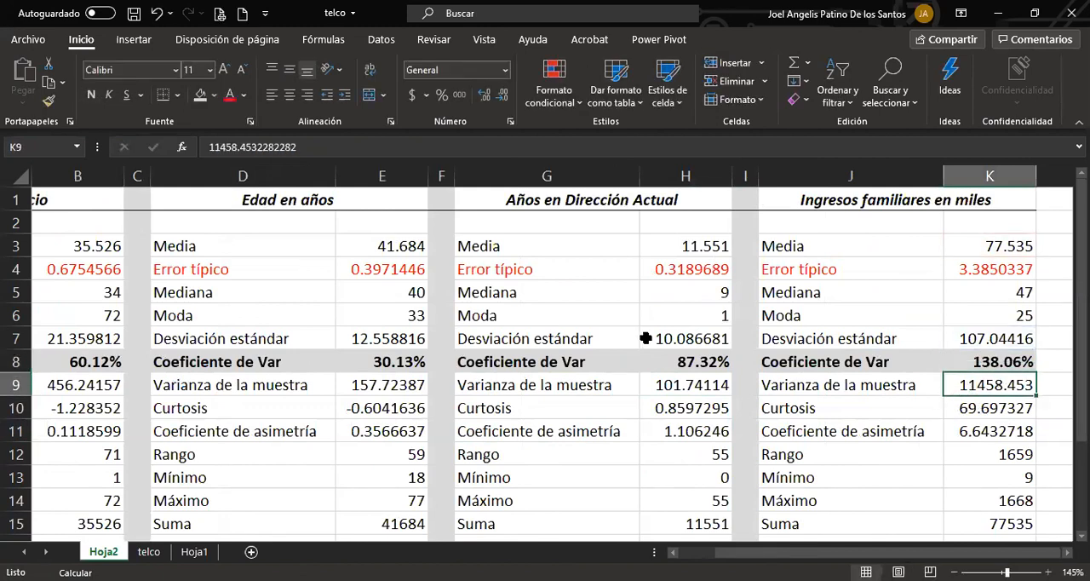
Compare the mean, standard deviation and coefficient of variation of the Años en Dirección Actual and Ingresos familiares en miles blocks.
{"action": "left_click_drag", "start_coordinate": [616, 201], "coordinate": [686, 519]}
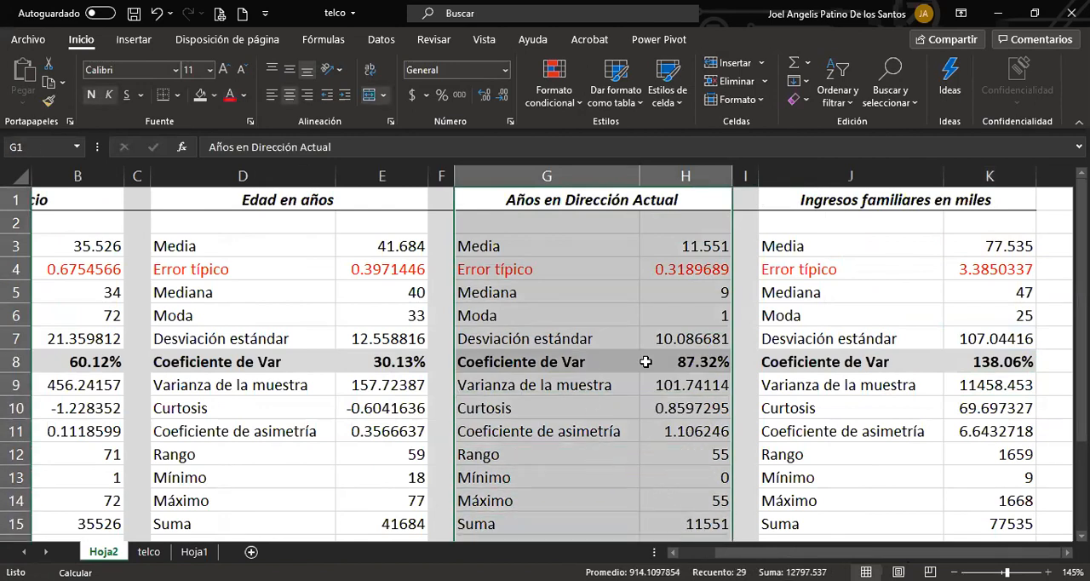
{"action": "left_click", "coordinate": [685, 339]}
{"action": "left_click_drag", "start_coordinate": [587, 243], "coordinate": [665, 247]}
{"action": "left_click_drag", "start_coordinate": [611, 344], "coordinate": [652, 343]}
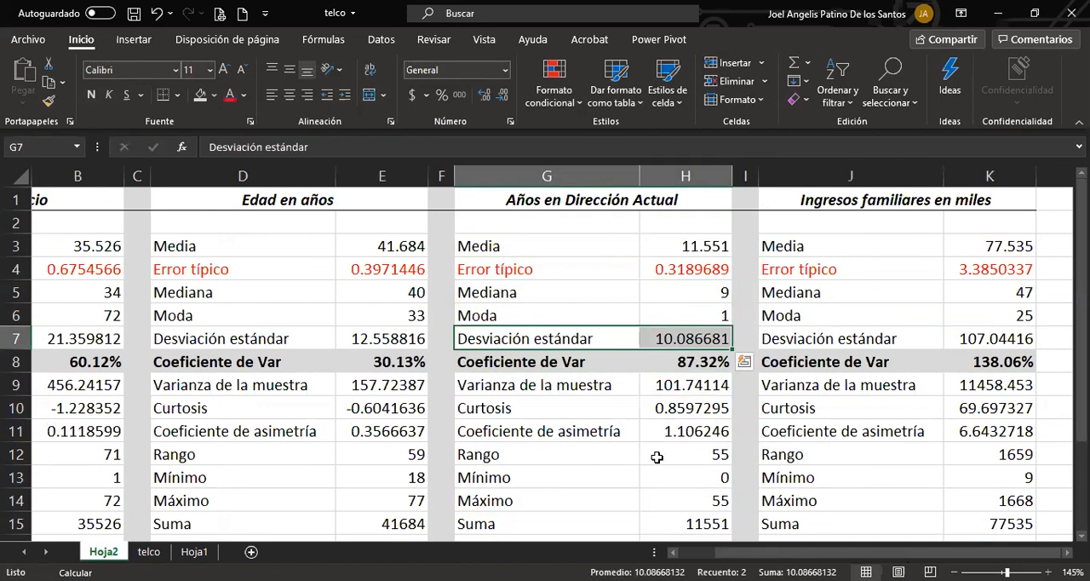
{"action": "left_click", "coordinate": [987, 338]}
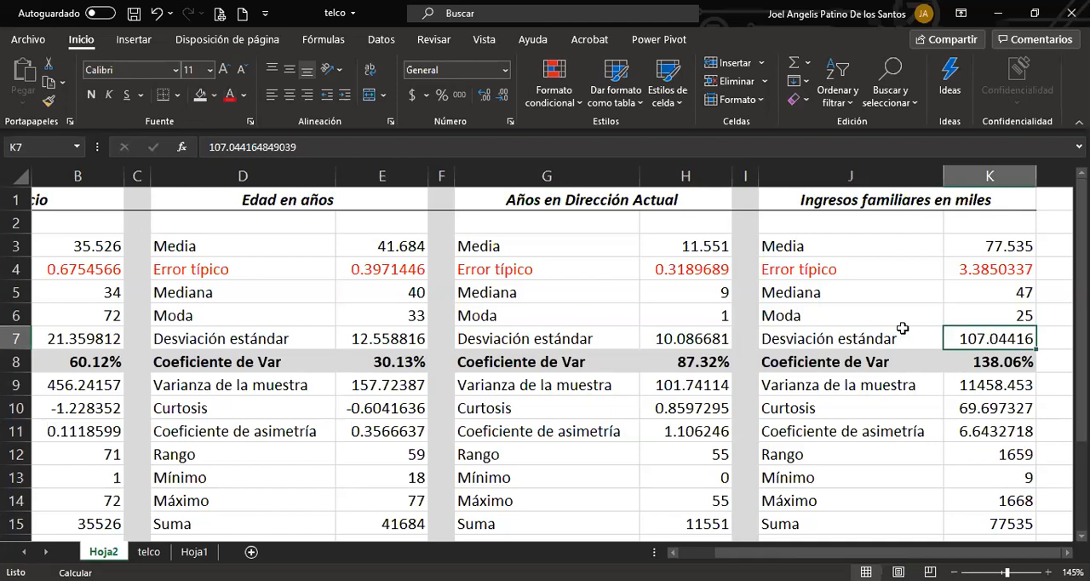
{"action": "left_click_drag", "start_coordinate": [868, 339], "coordinate": [1006, 340]}
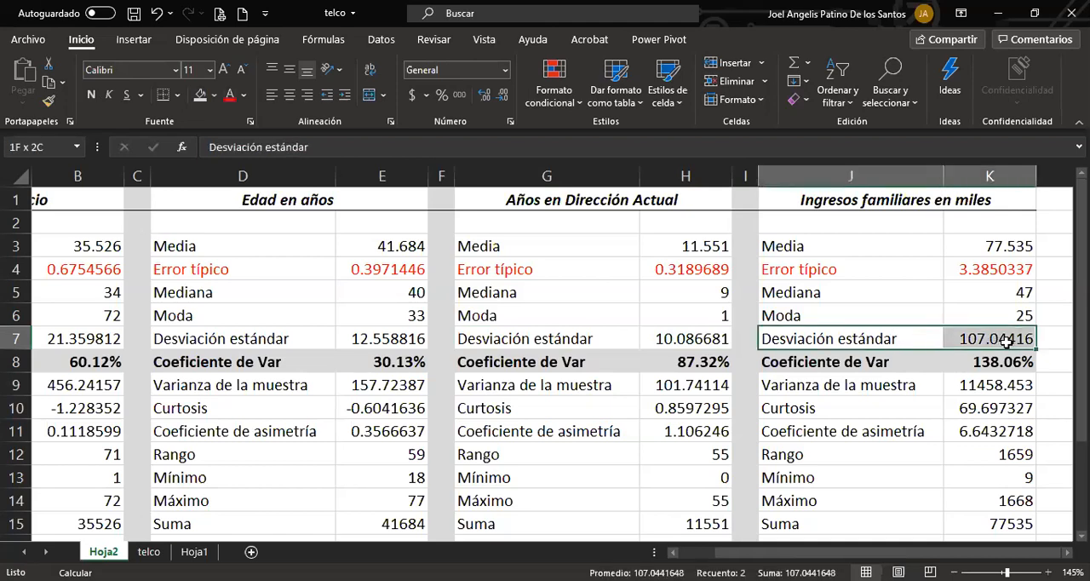
{"action": "left_click_drag", "start_coordinate": [899, 246], "coordinate": [1019, 254]}
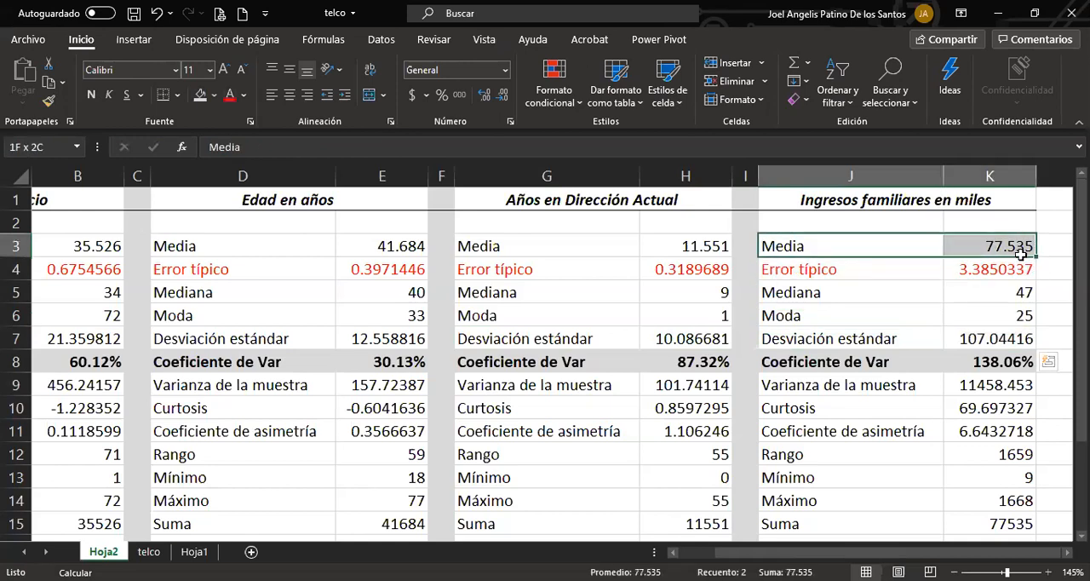
{"action": "left_click_drag", "start_coordinate": [1001, 361], "coordinate": [819, 364]}
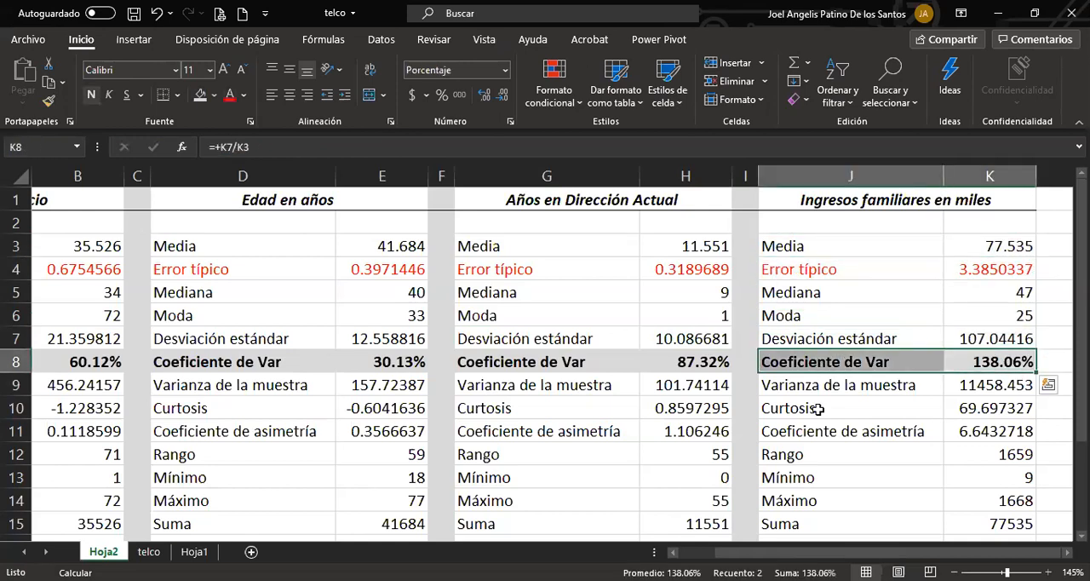
{"action": "left_click", "coordinate": [974, 364]}
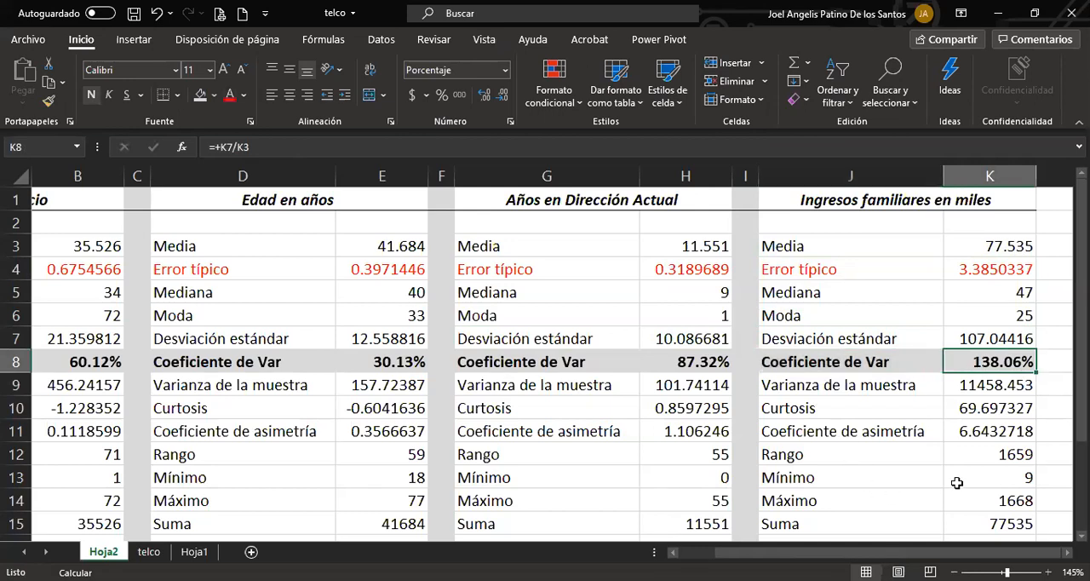
Make the Mínimo and Máximo values of Ingresos familiares in K13:K14 bold red with thousands separators and two decimals.
{"action": "left_click_drag", "start_coordinate": [981, 479], "coordinate": [974, 504]}
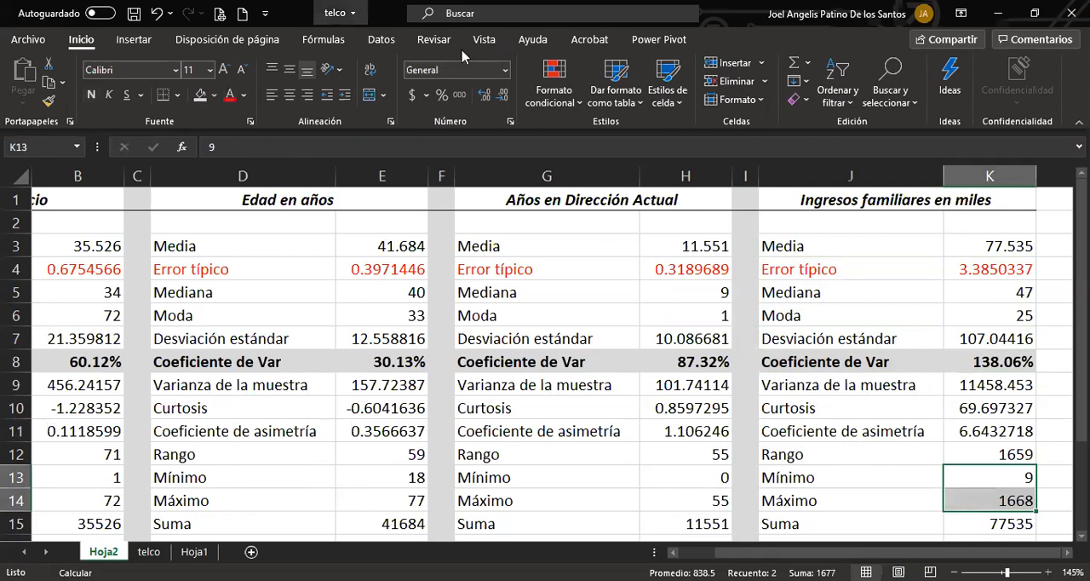
{"action": "left_click", "coordinate": [229, 94]}
{"action": "left_click", "coordinate": [91, 95]}
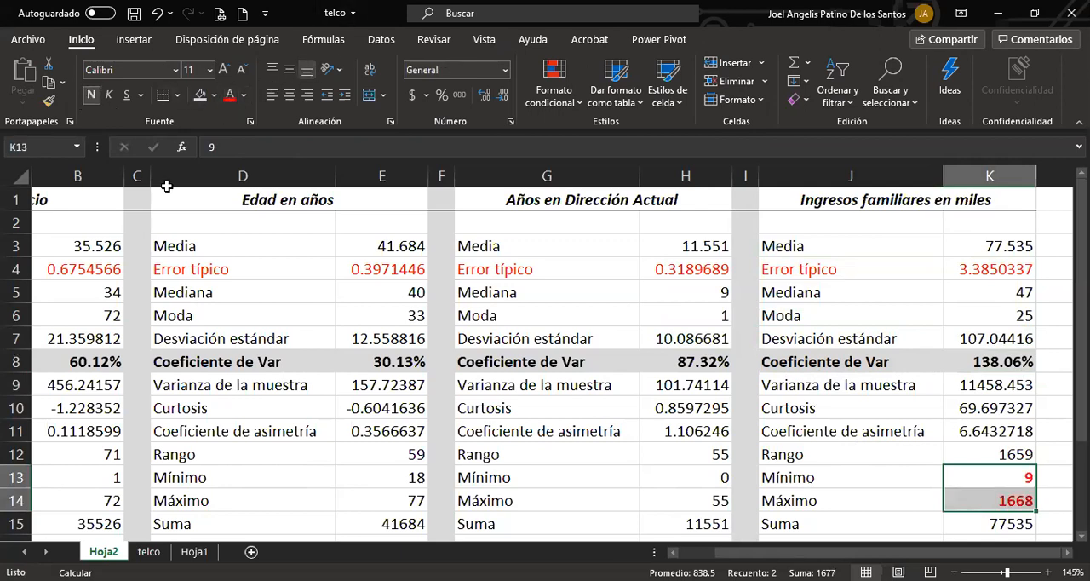
{"action": "left_click", "coordinate": [459, 94]}
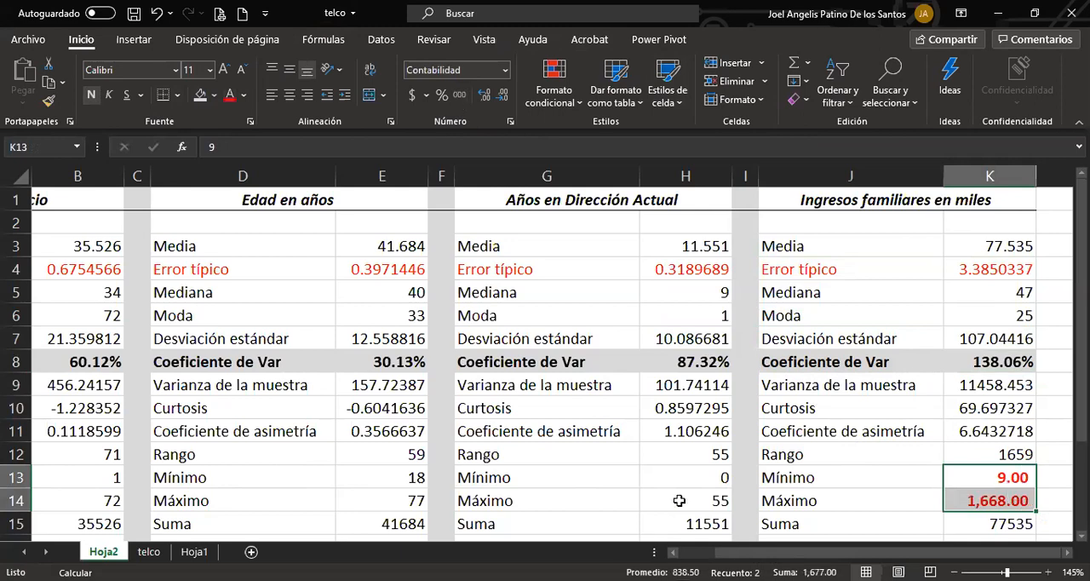
{"action": "left_click", "coordinate": [1010, 502]}
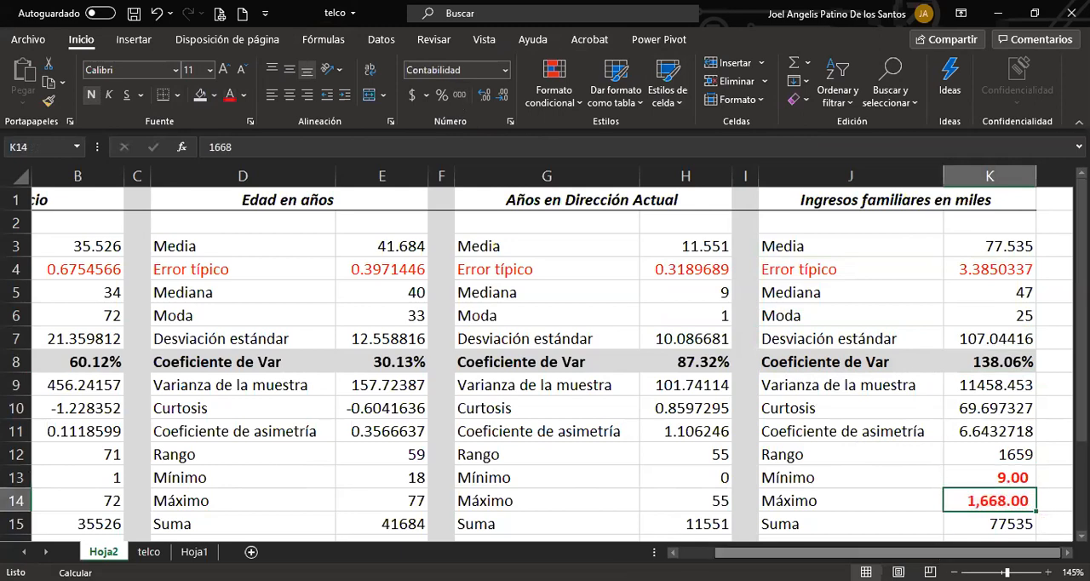
Copy the formatting of the Mínimo value in K13 onto the Rango value in K12.
{"action": "left_click_drag", "start_coordinate": [841, 500], "coordinate": [1015, 454]}
{"action": "left_click", "coordinate": [1015, 477]}
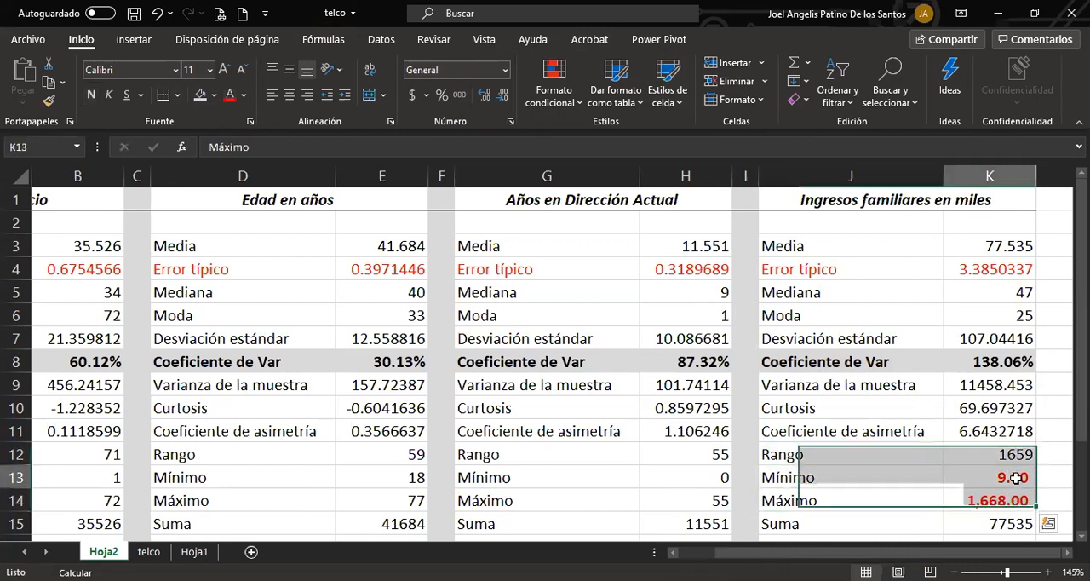
{"action": "left_click", "coordinate": [48, 101]}
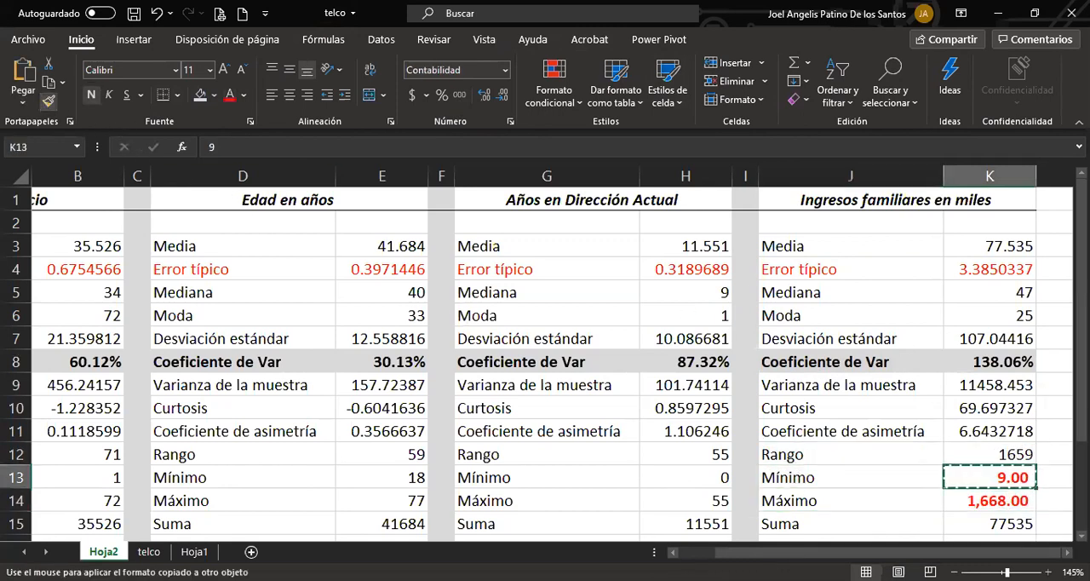
{"action": "left_click", "coordinate": [1015, 454]}
{"action": "key", "text": "Right"}
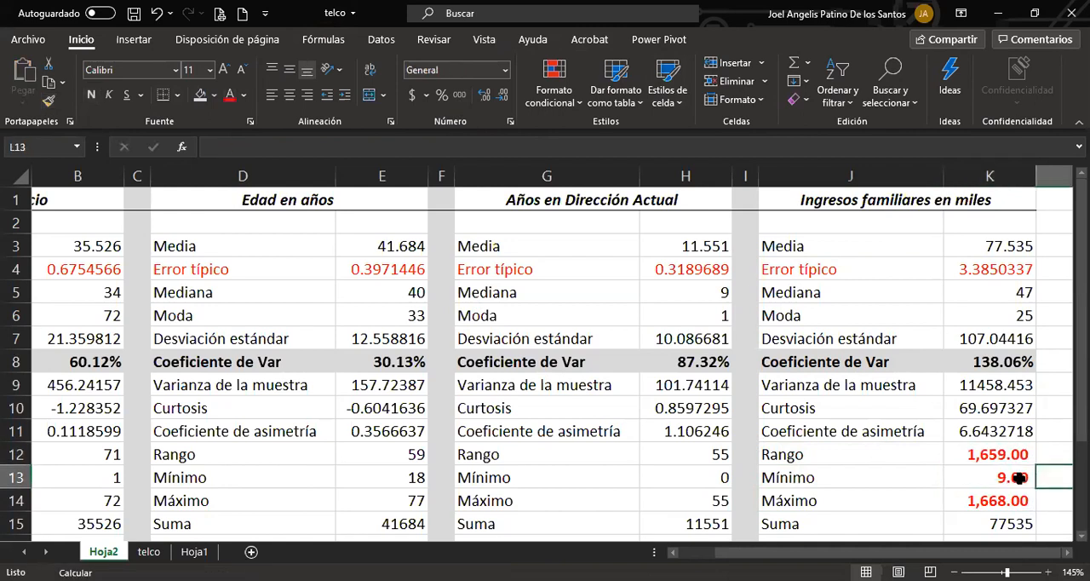
{"action": "left_click_drag", "start_coordinate": [987, 452], "coordinate": [989, 499]}
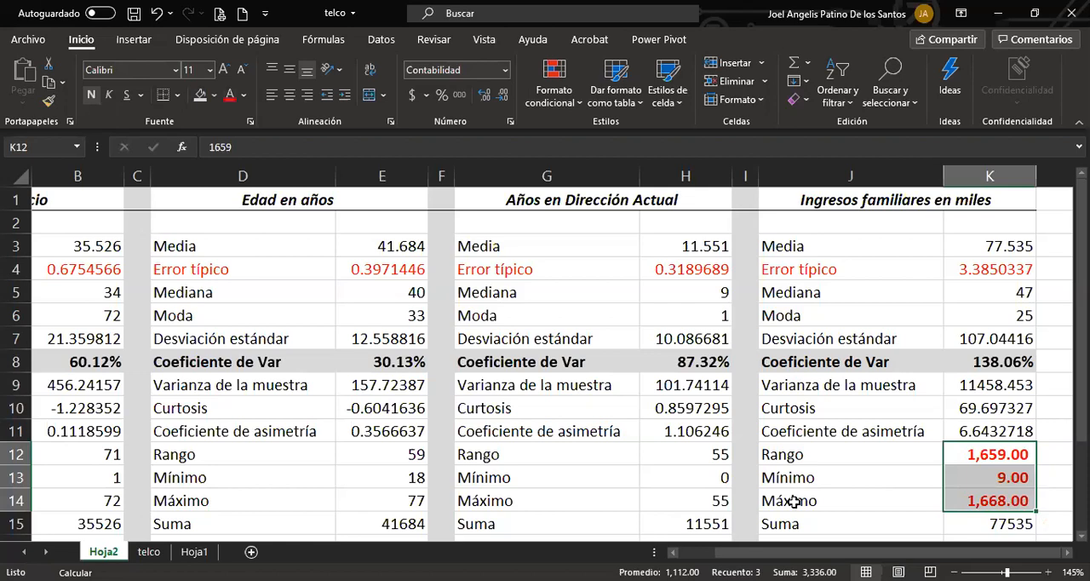
{"action": "left_click", "coordinate": [1021, 479]}
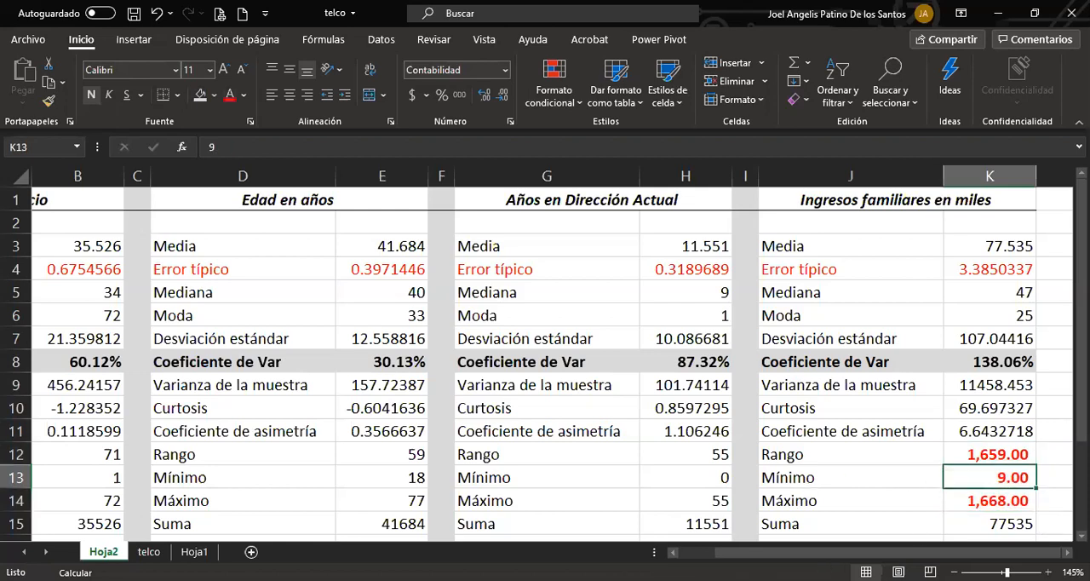
{"action": "left_click", "coordinate": [960, 504]}
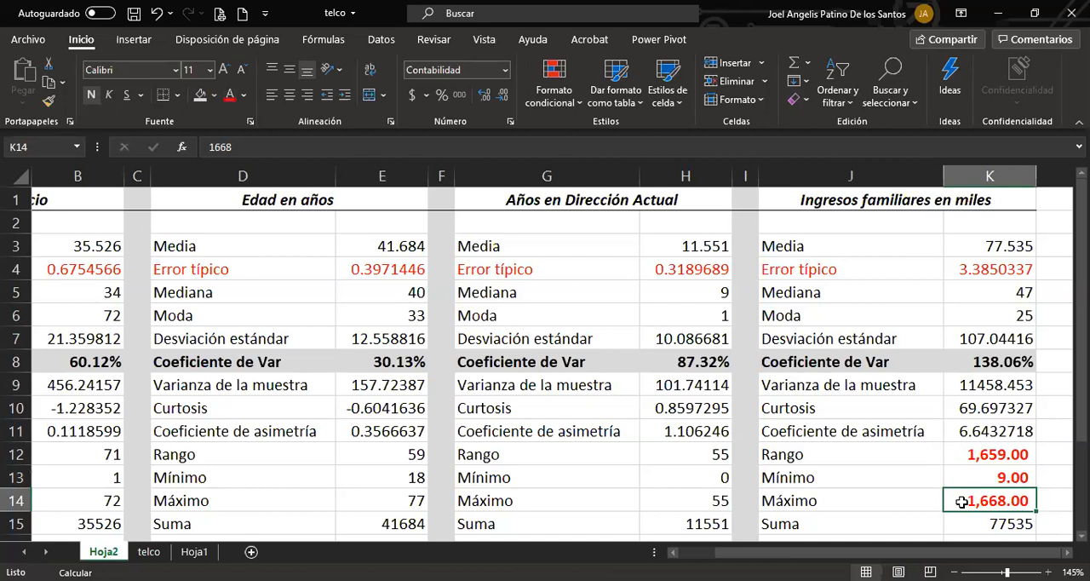
Make the Curtosis and Coeficiente de asimetría labels and values in J10:K11 bold red.
{"action": "left_click_drag", "start_coordinate": [830, 407], "coordinate": [960, 430]}
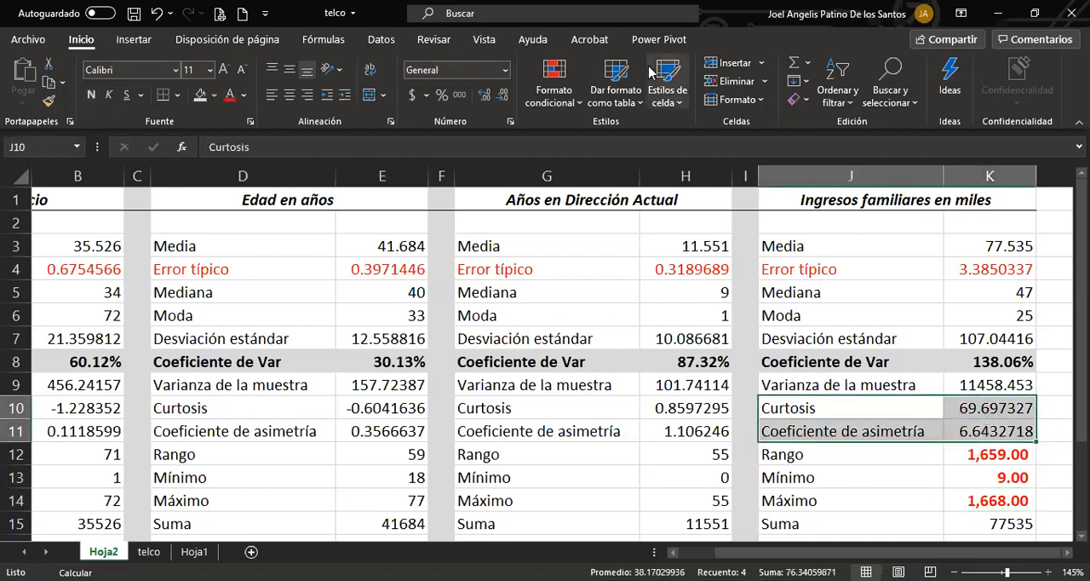
{"action": "left_click", "coordinate": [91, 95]}
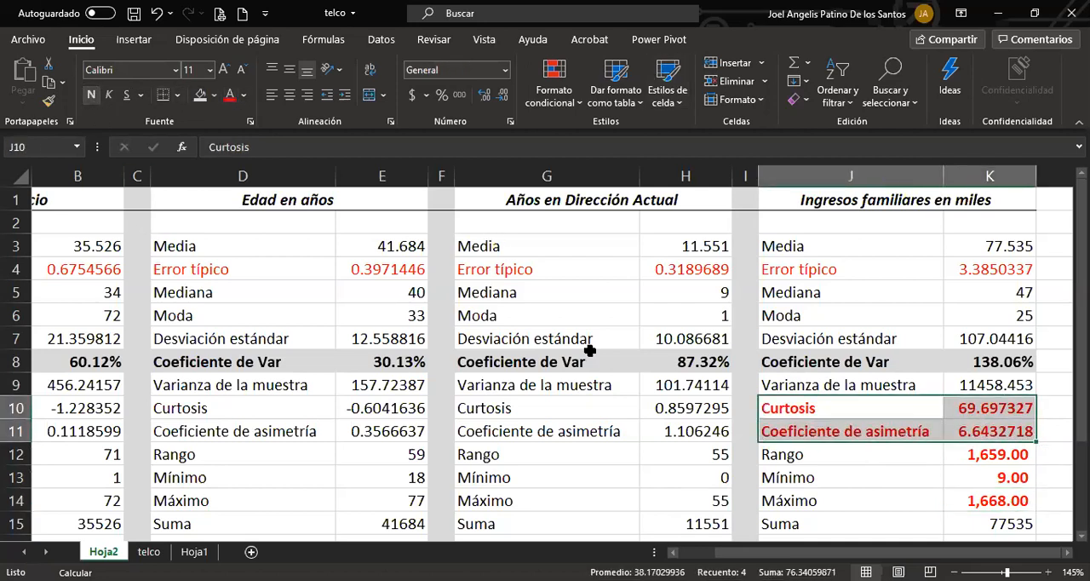
Review the dispersion and asymmetry measures of the Ingresos familiares en miles block, including its whole column of statistics.
{"action": "left_click", "coordinate": [1000, 362]}
{"action": "left_click_drag", "start_coordinate": [1000, 362], "coordinate": [819, 339]}
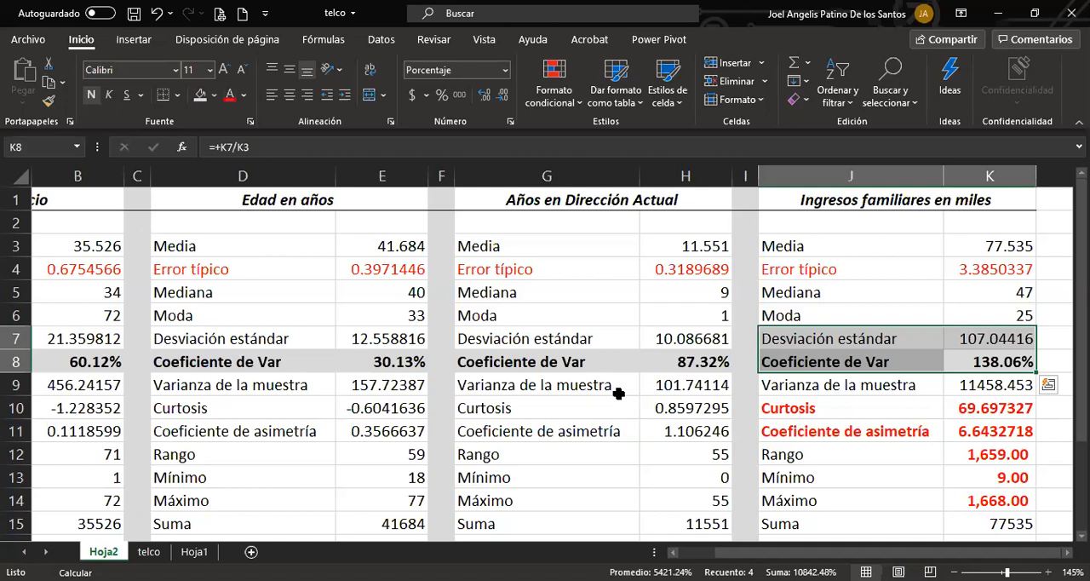
{"action": "left_click", "coordinate": [947, 434]}
{"action": "left_click_drag", "start_coordinate": [867, 204], "coordinate": [900, 545]}
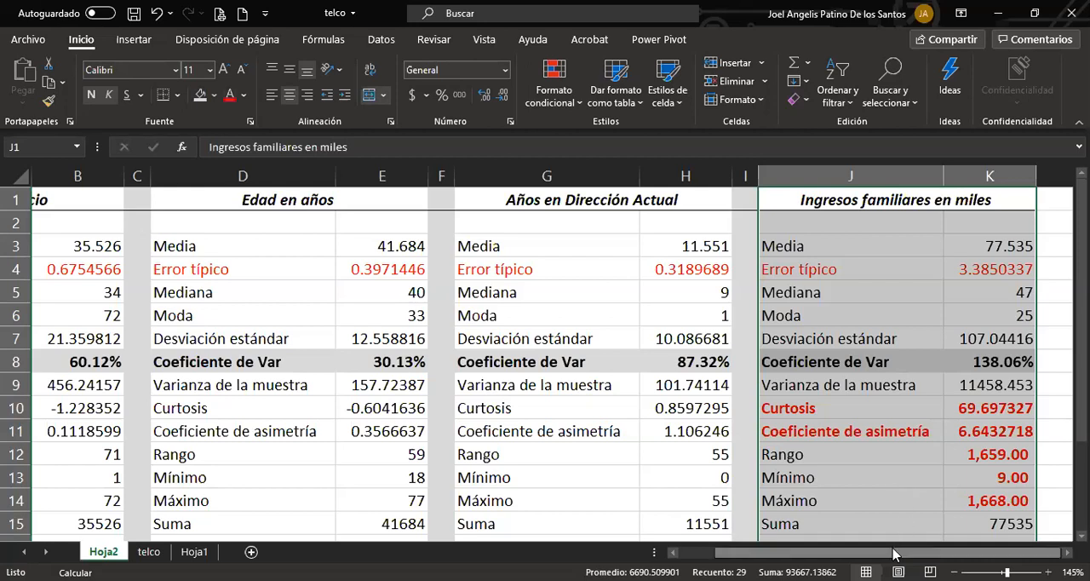
{"action": "scroll", "coordinate": [893, 554], "scroll_direction": "left", "scroll_amount": 1}
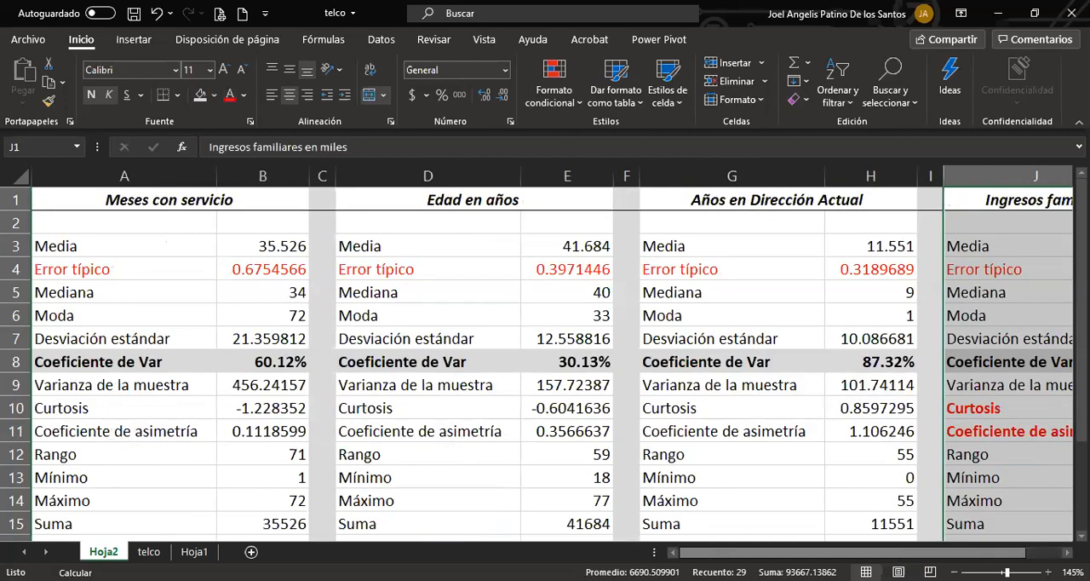